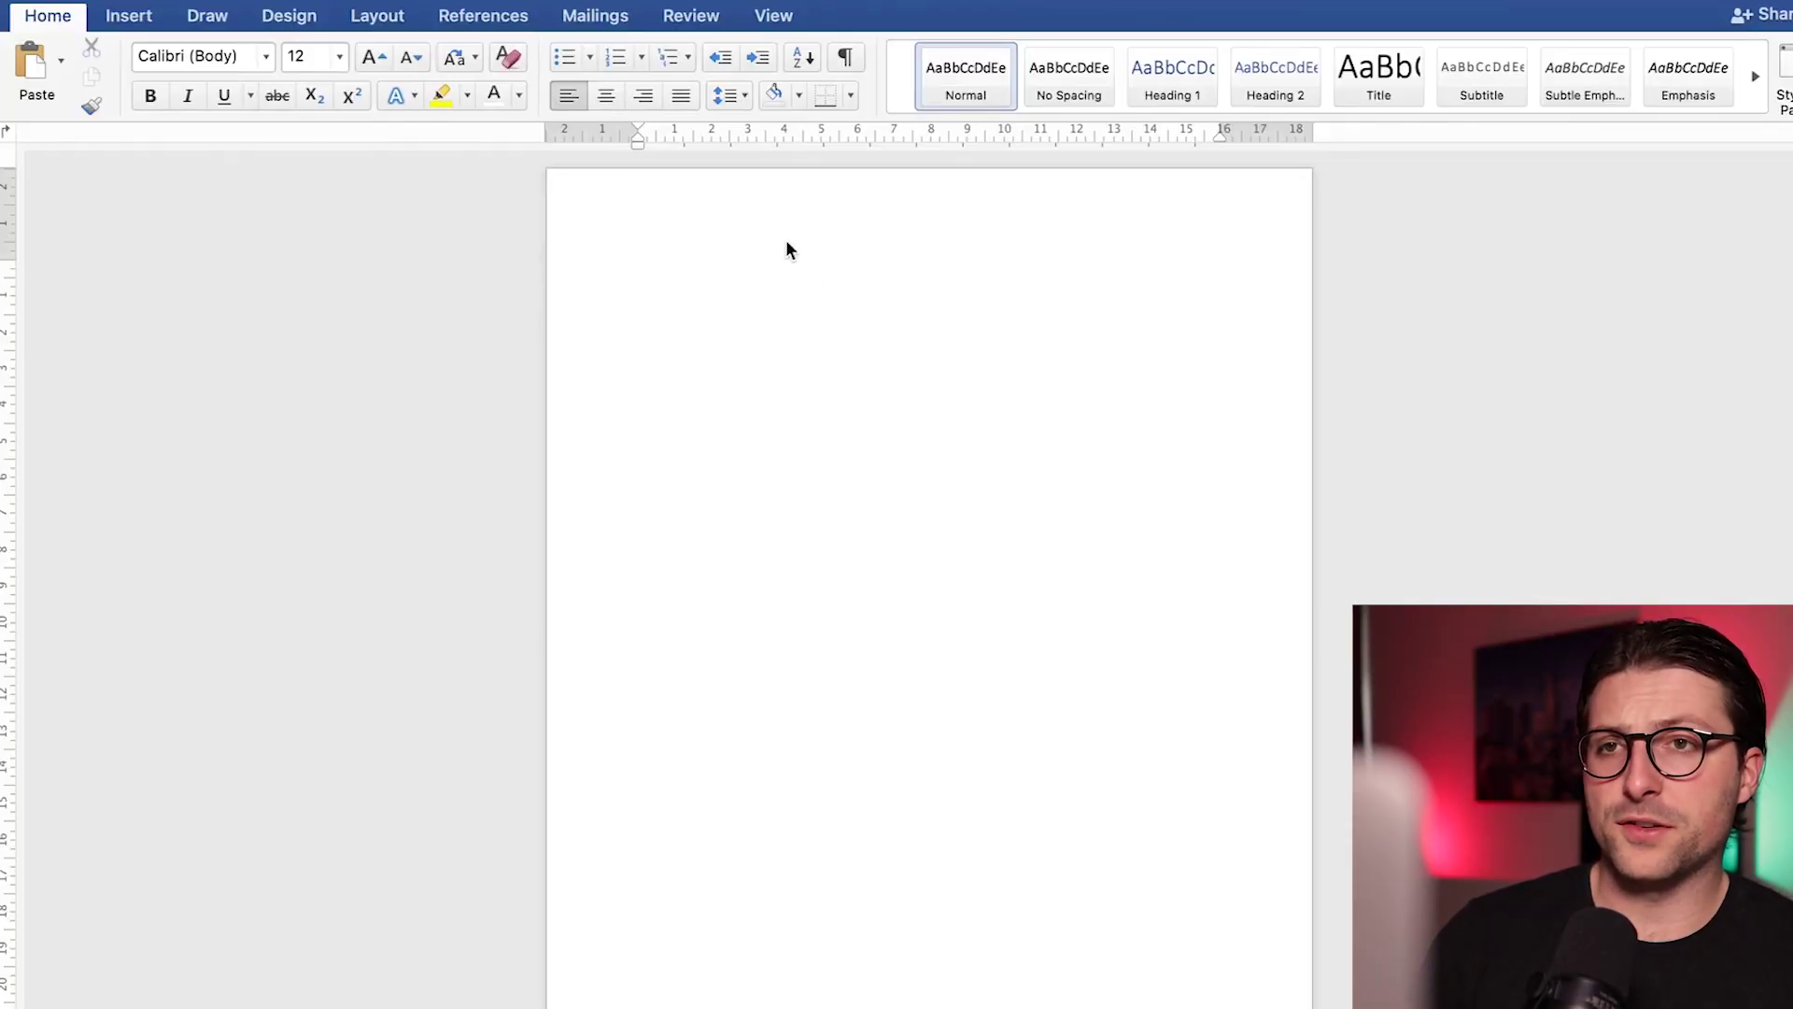
Apply the Narrow margin preset from Layout, giving 1.27 cm margins on every side.
click(397, 22)
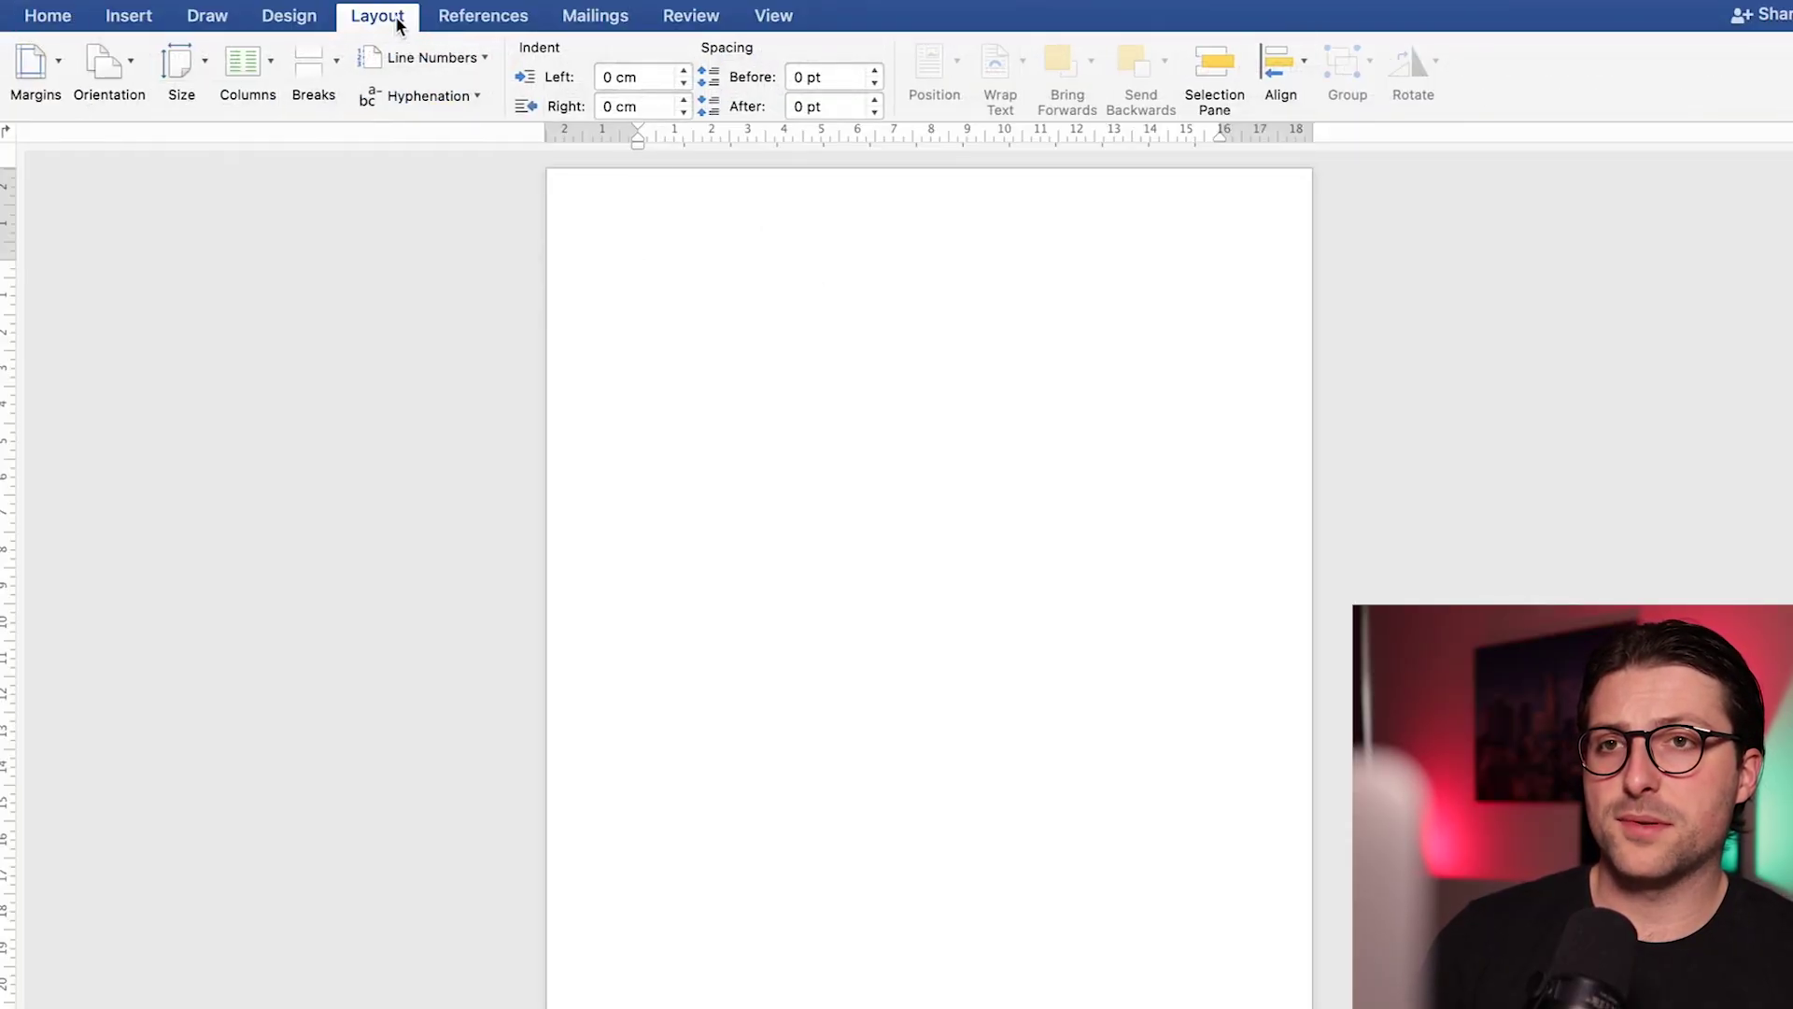
click(58, 71)
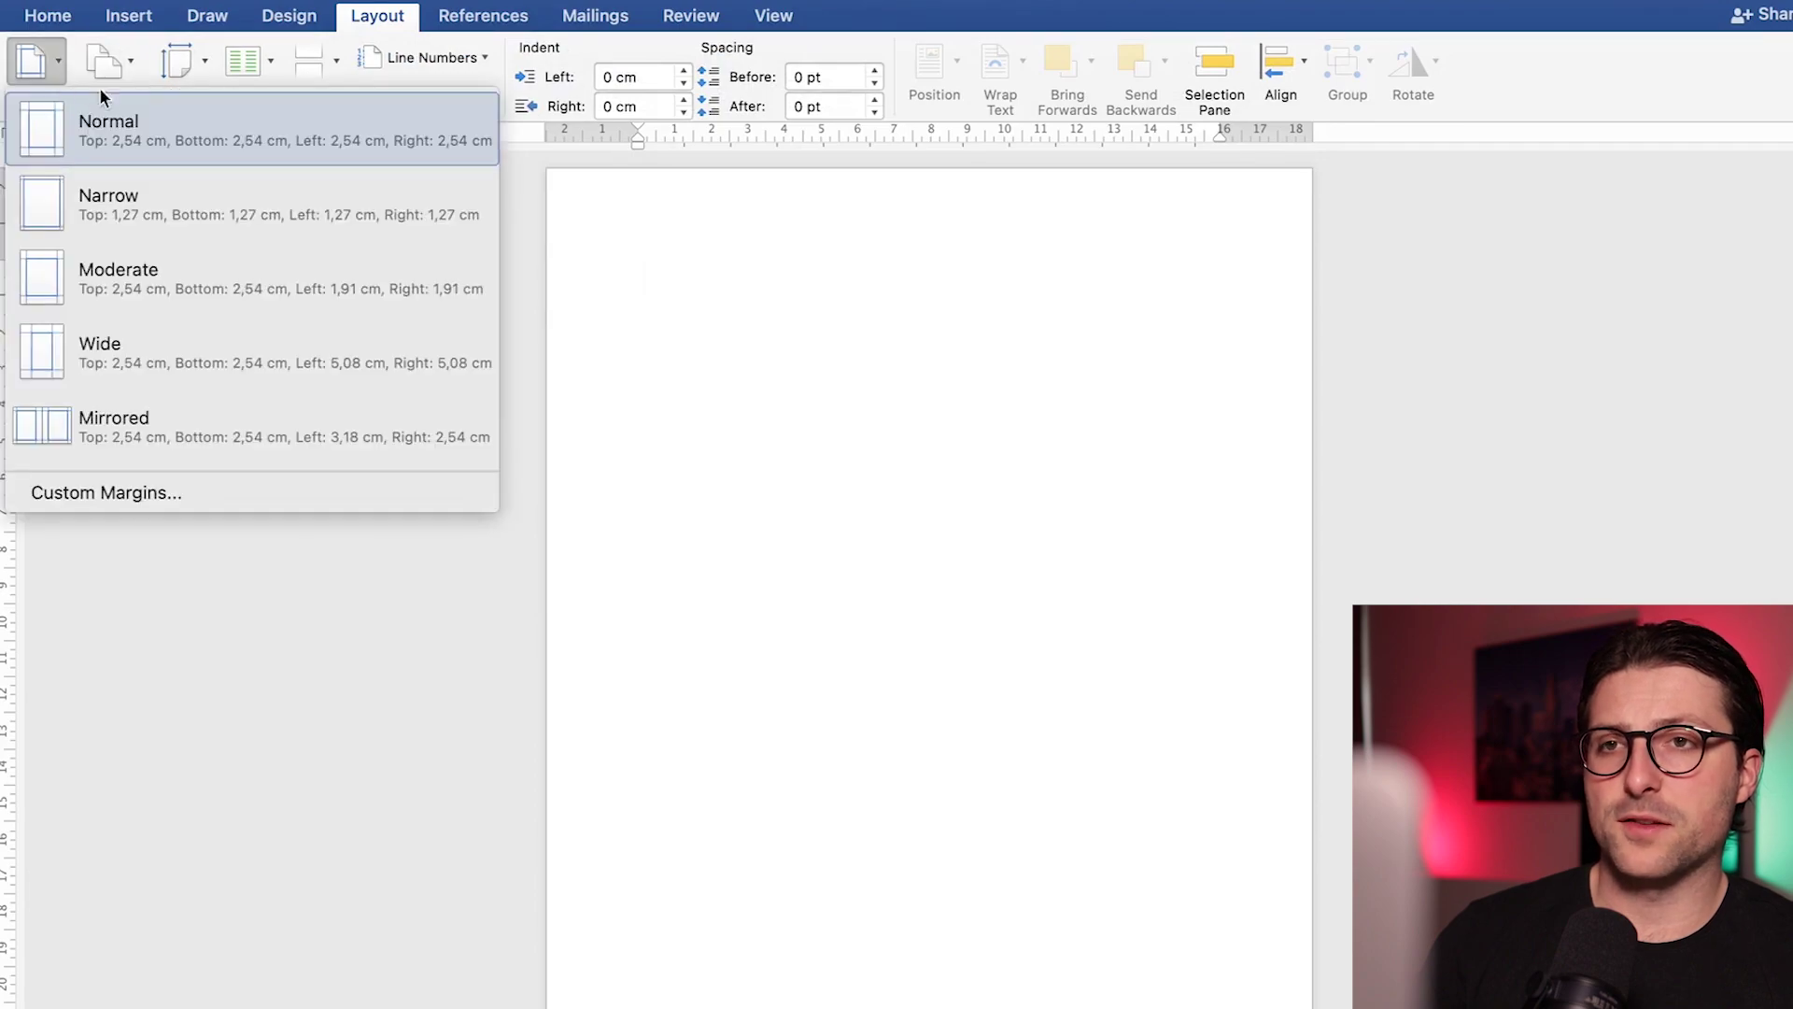
click(132, 204)
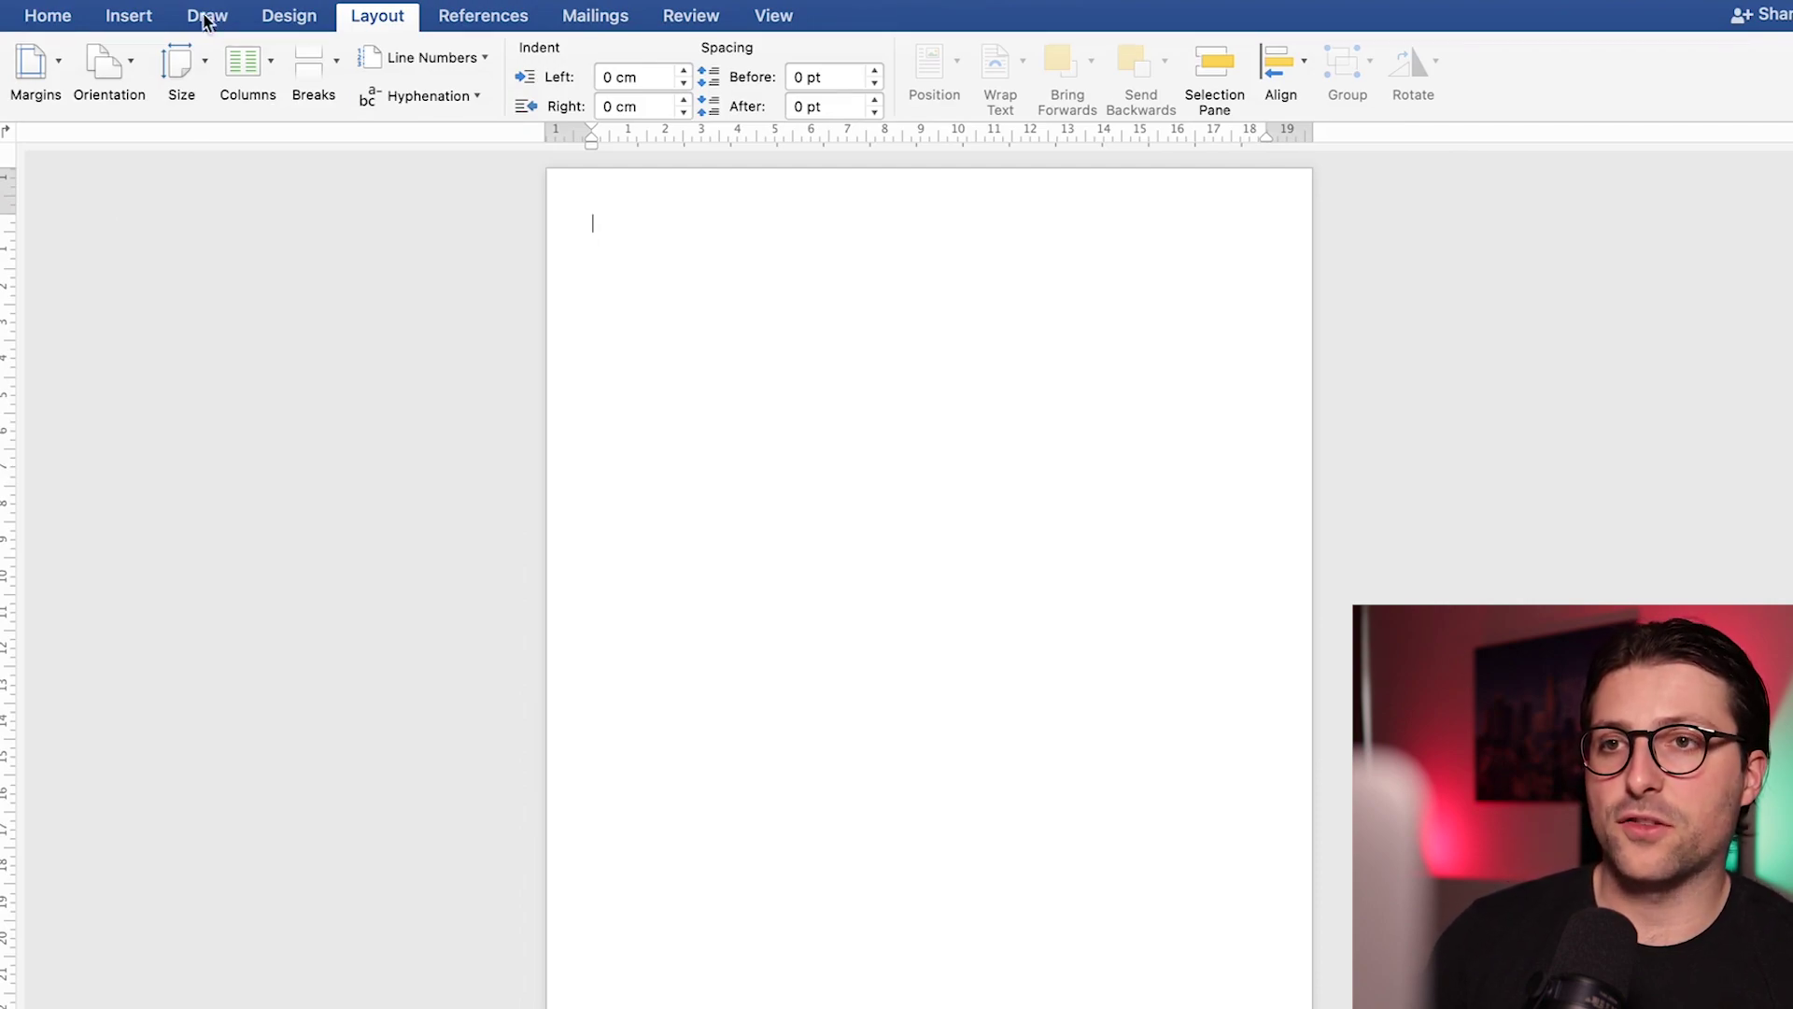
Draw a rectangle across the top of the page, stretched up to the page edge.
click(153, 16)
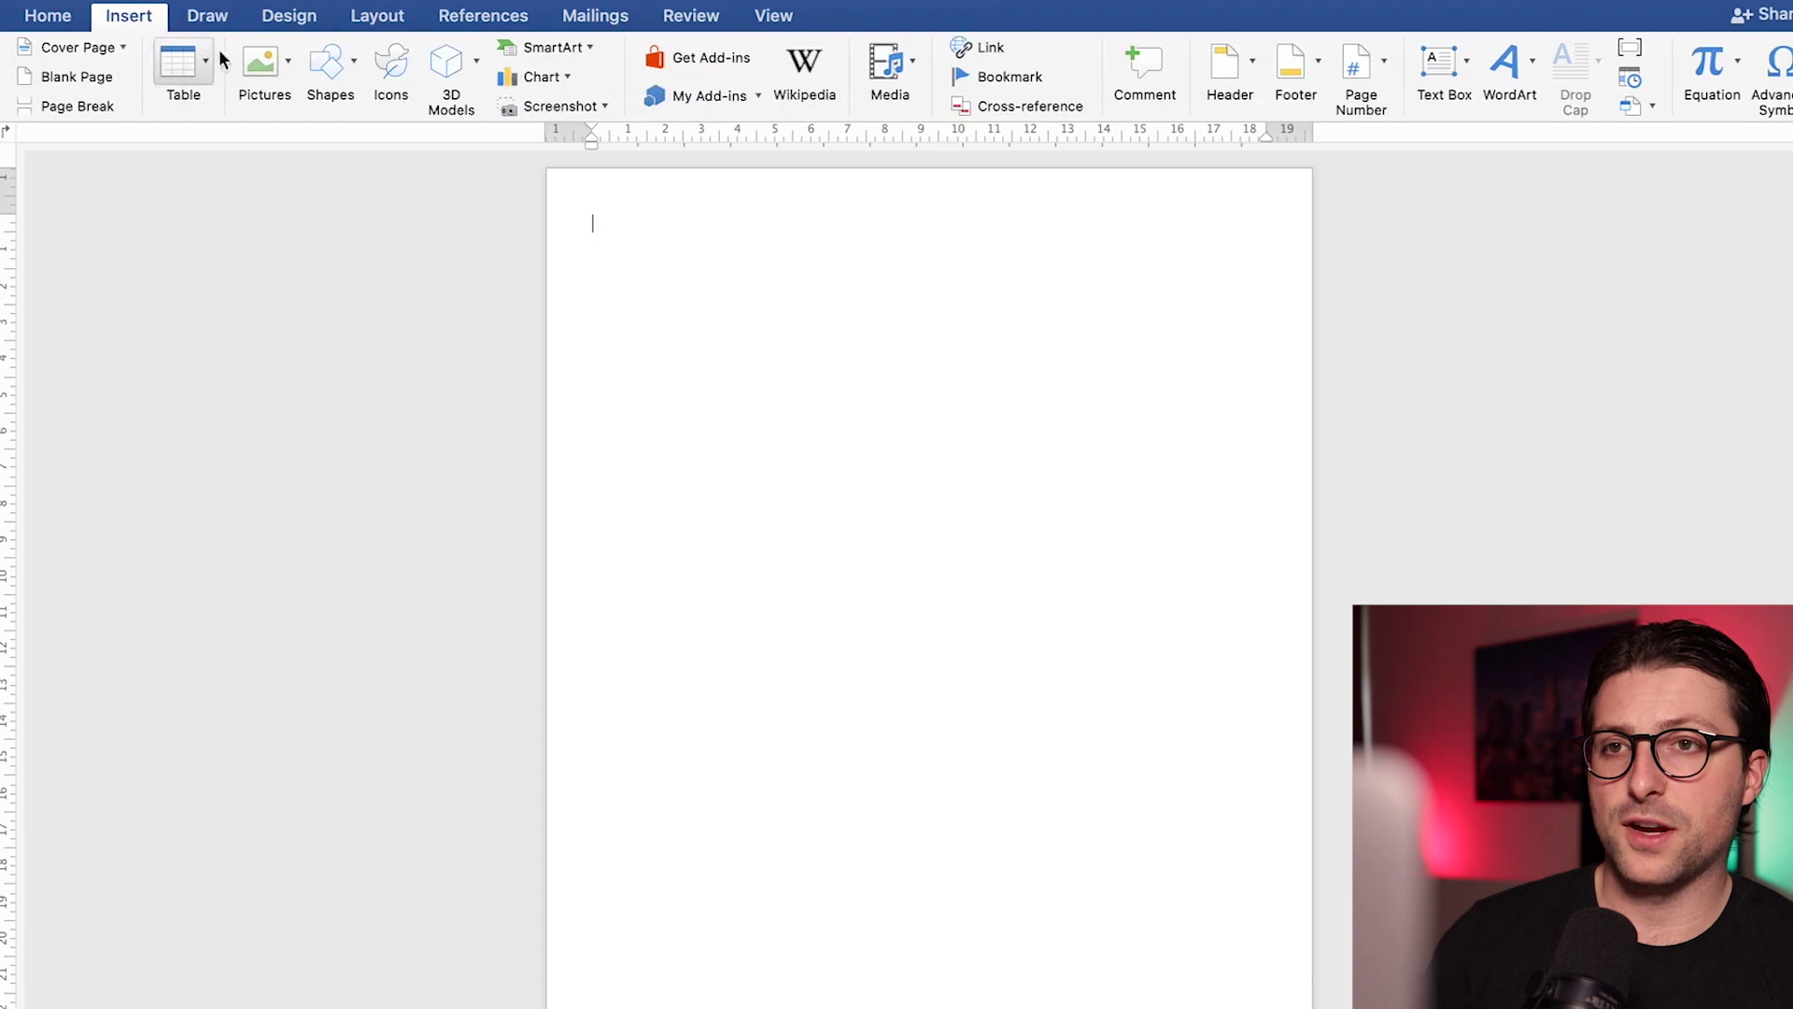
click(355, 89)
click(452, 148)
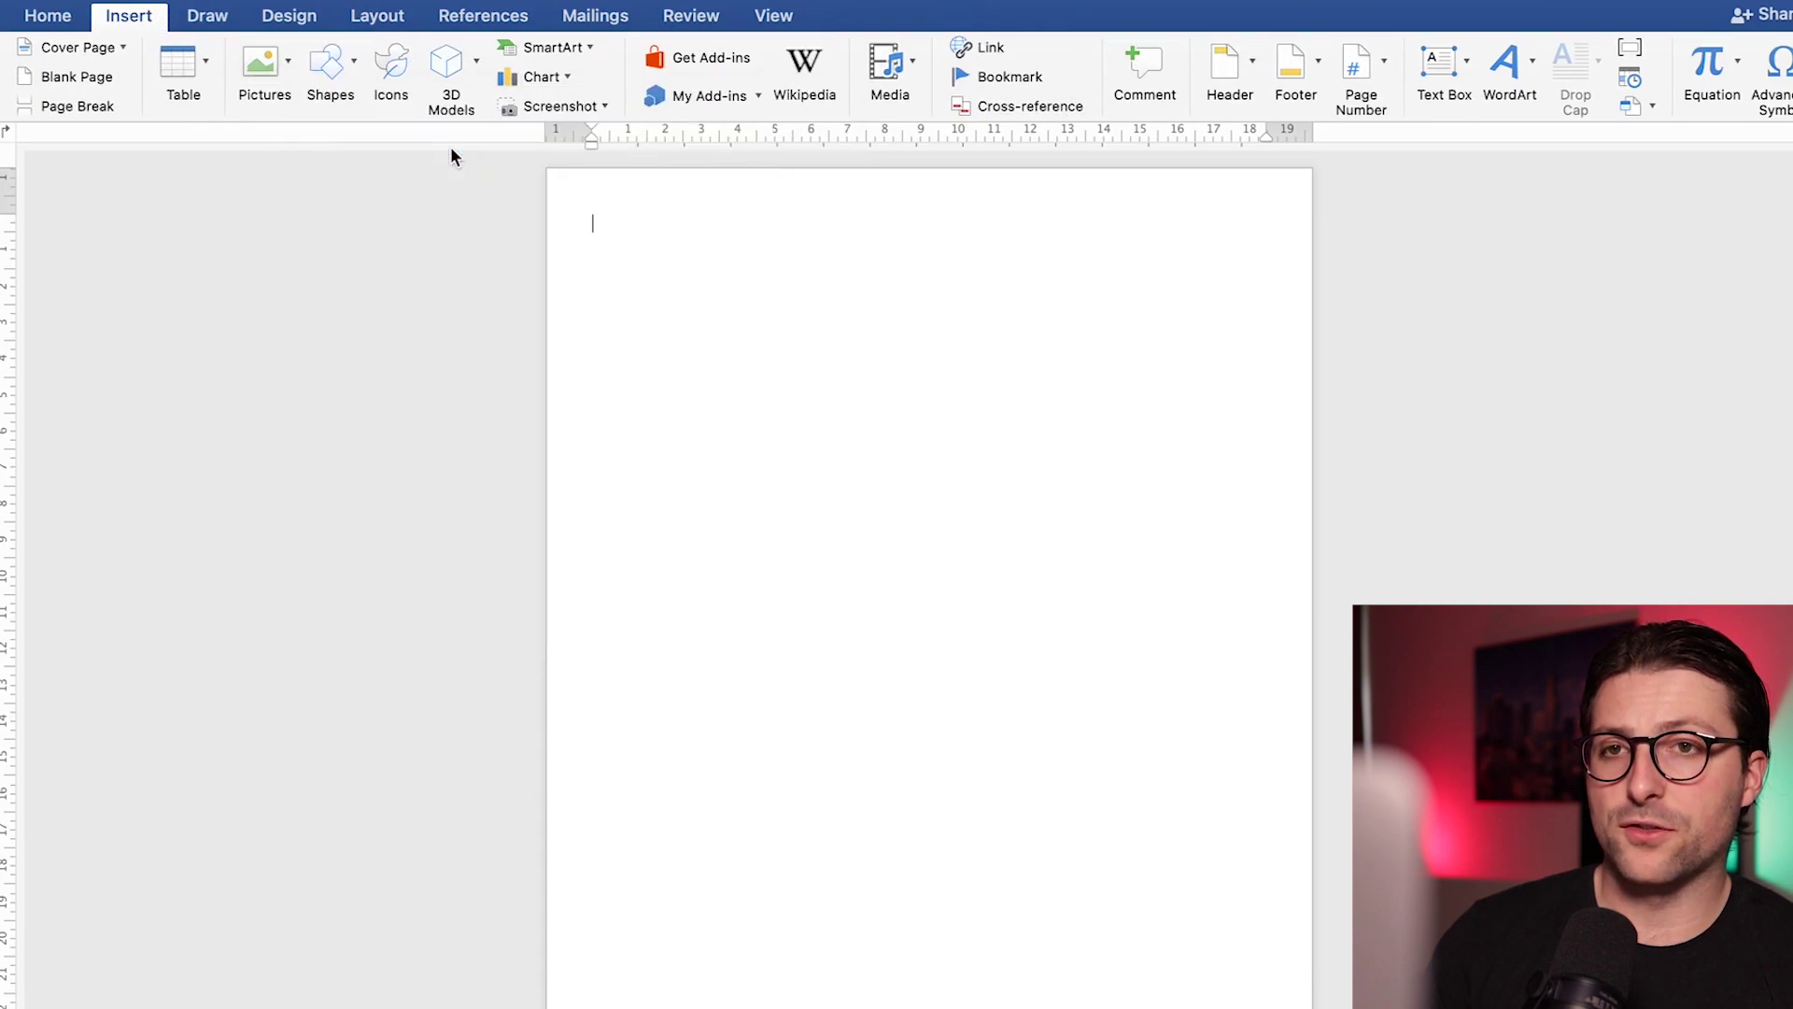
drag(555, 178, 1304, 297)
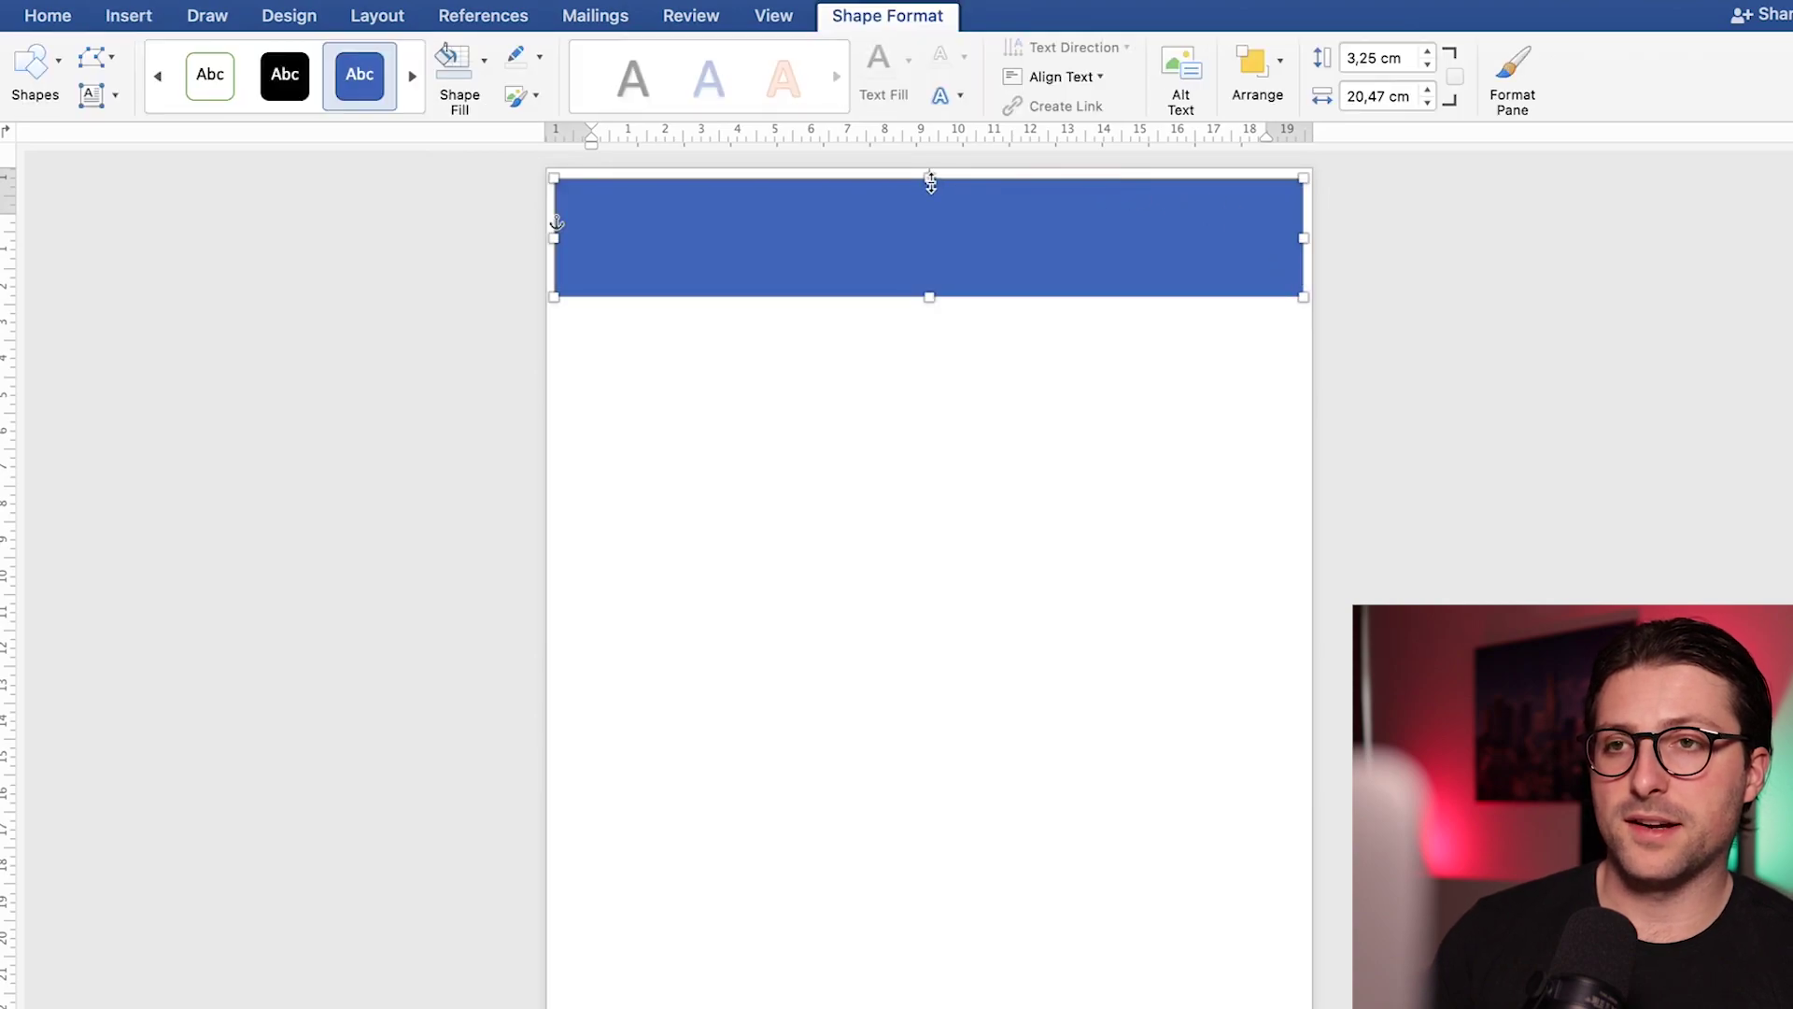
drag(929, 177, 928, 170)
click(960, 339)
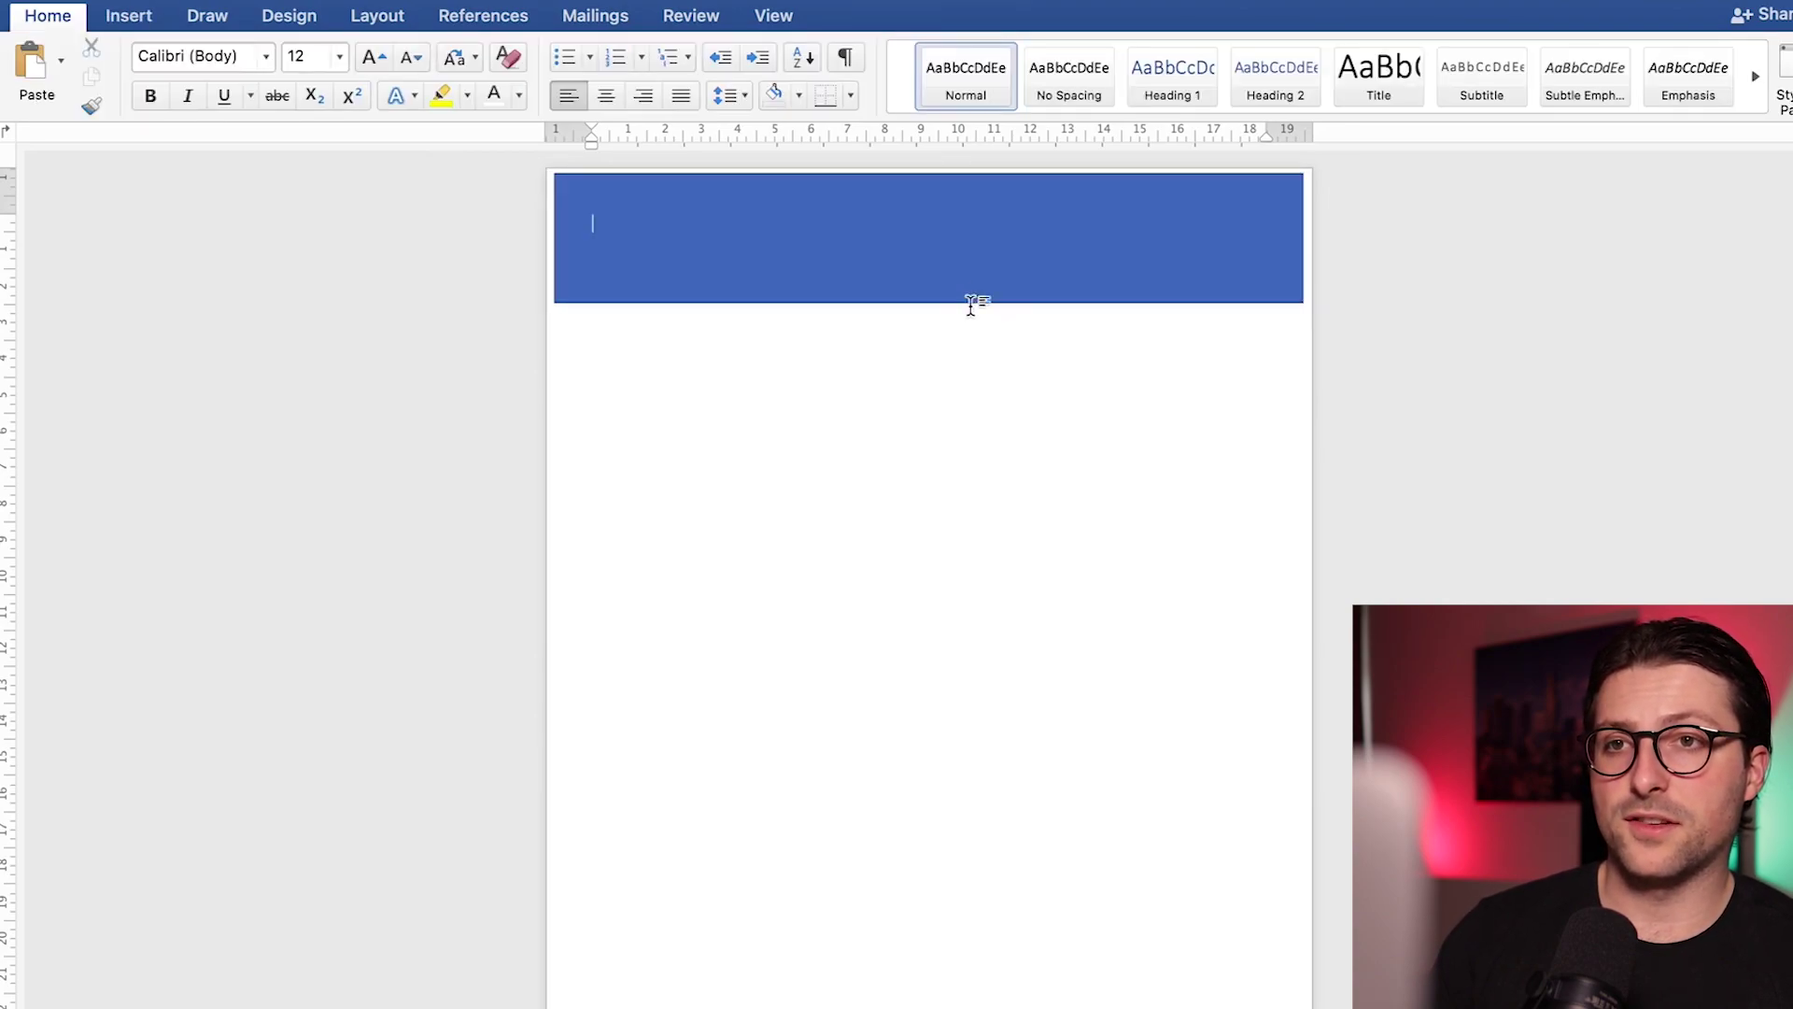
Fill the rectangle with the lightest blue tint and remove its outline.
click(977, 270)
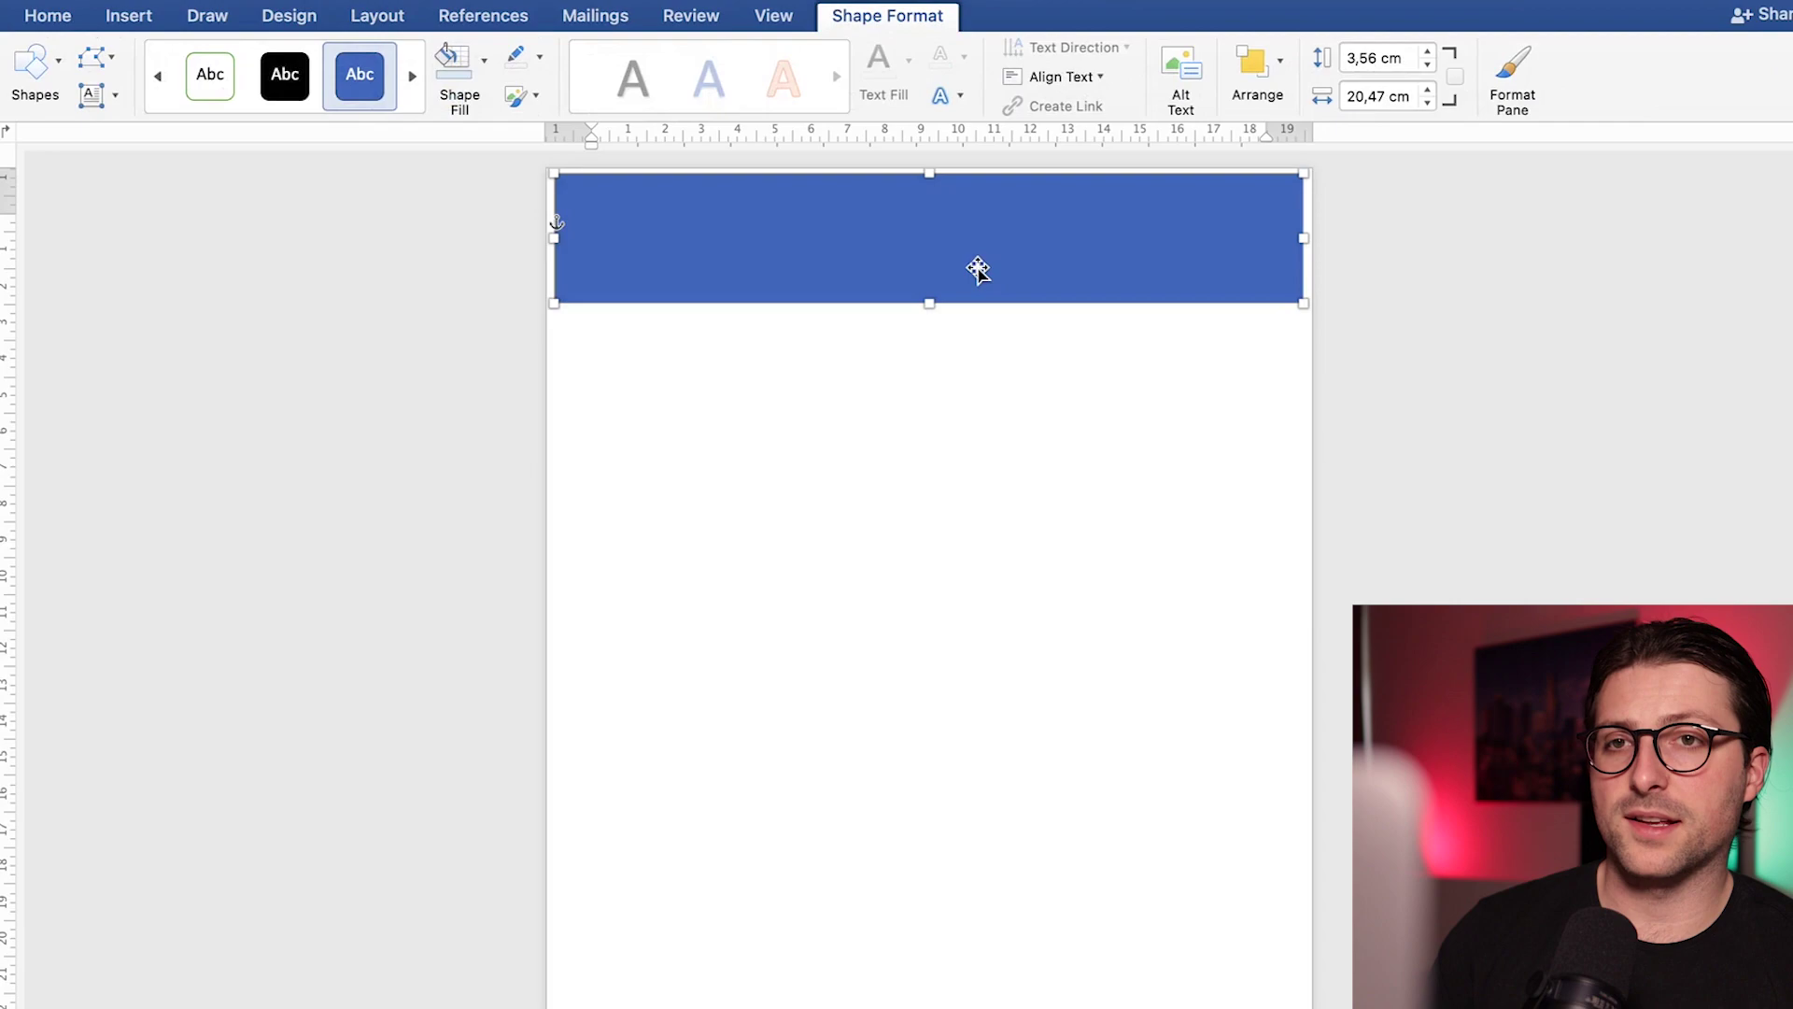
click(484, 59)
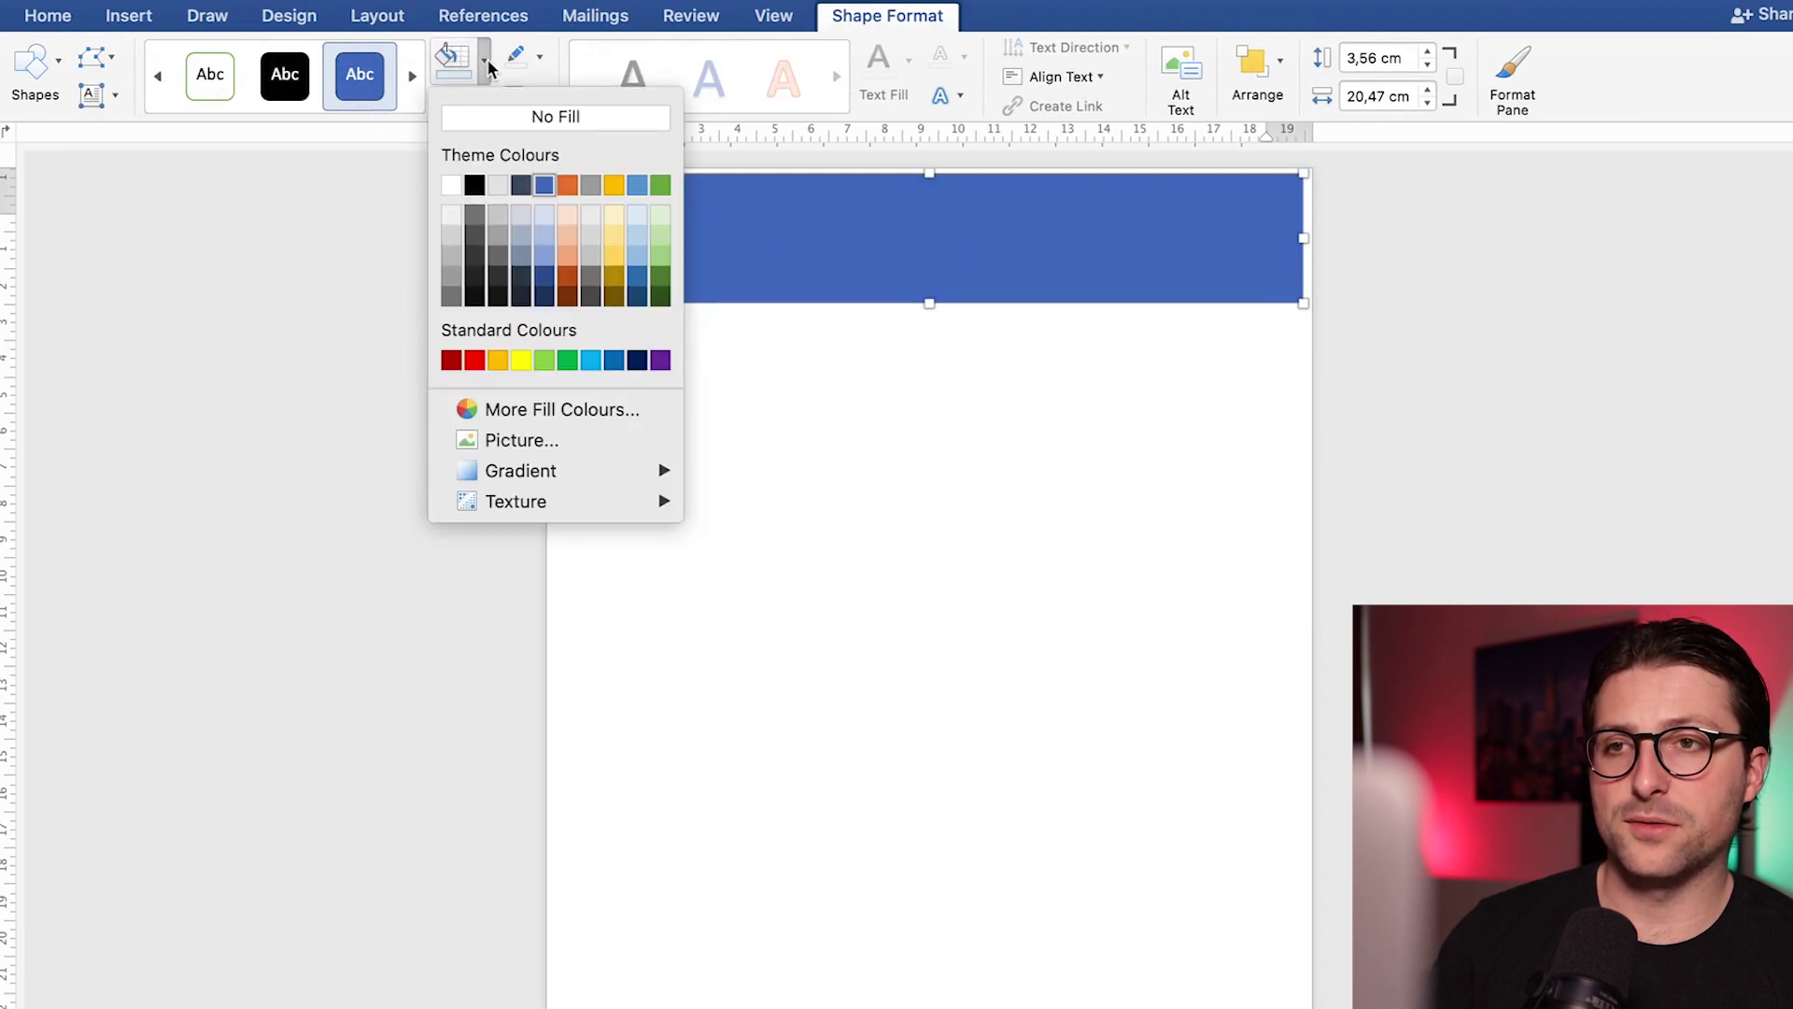
click(545, 216)
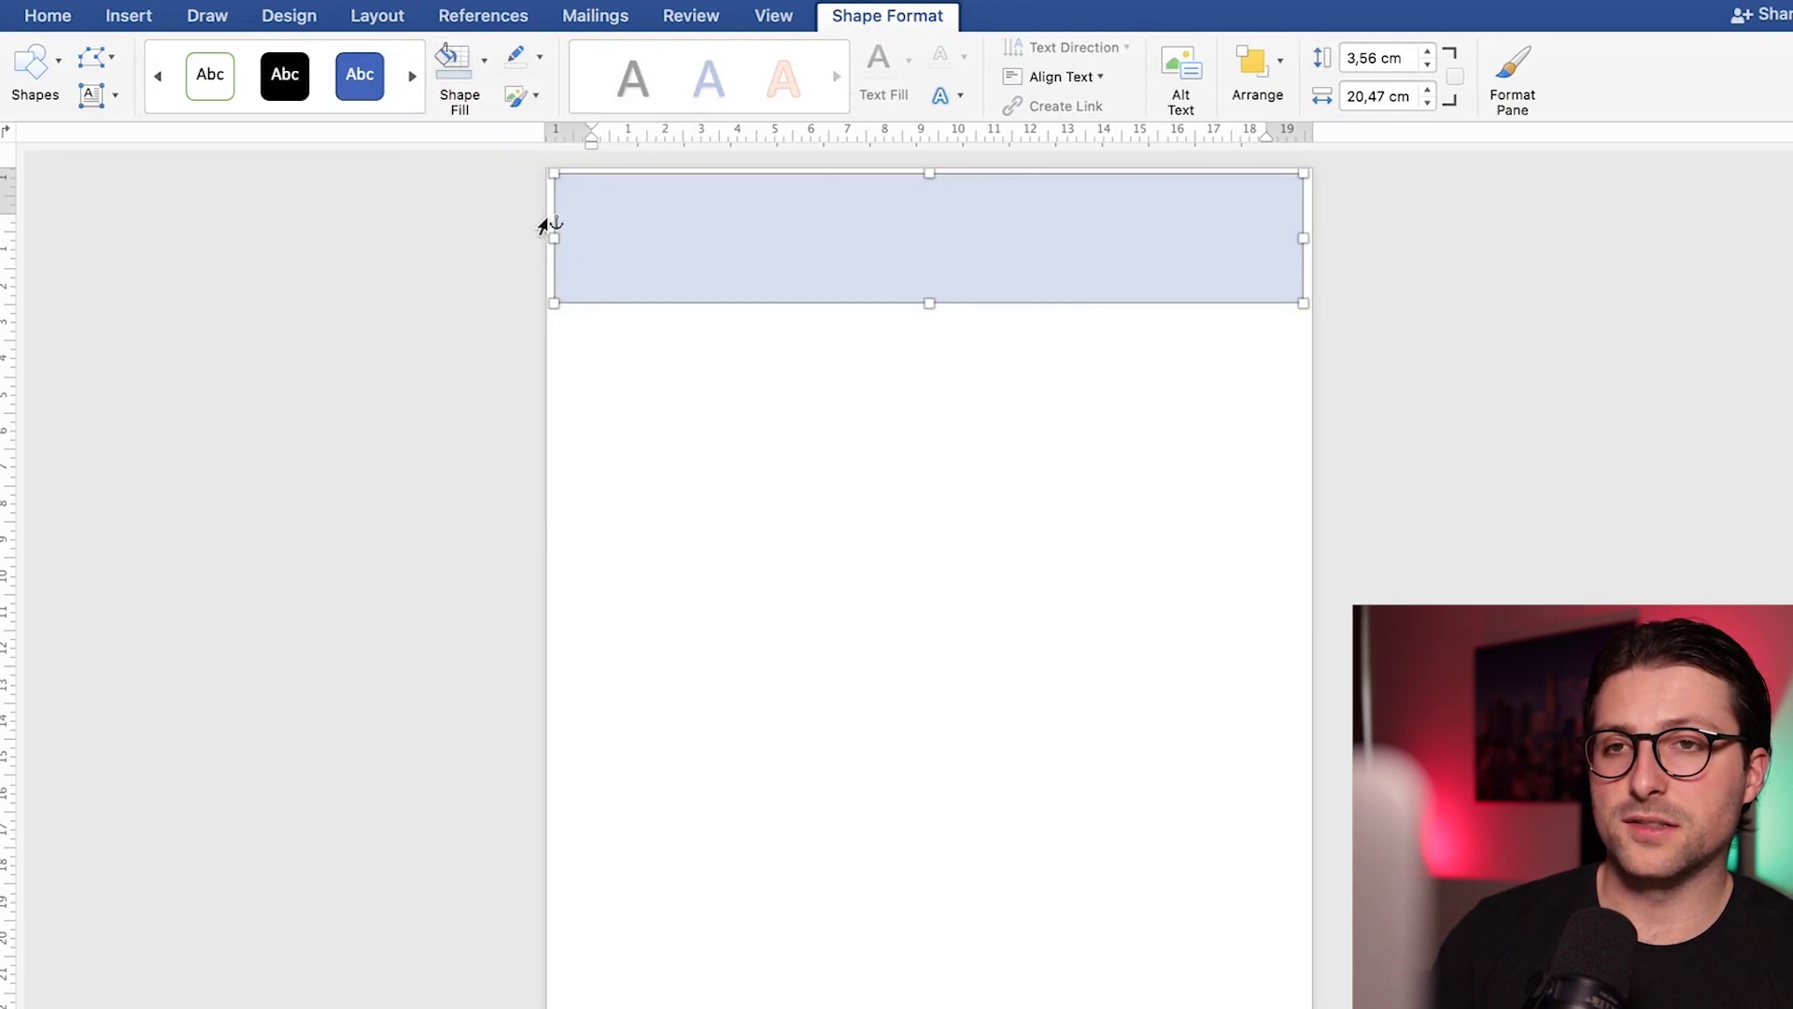
click(539, 58)
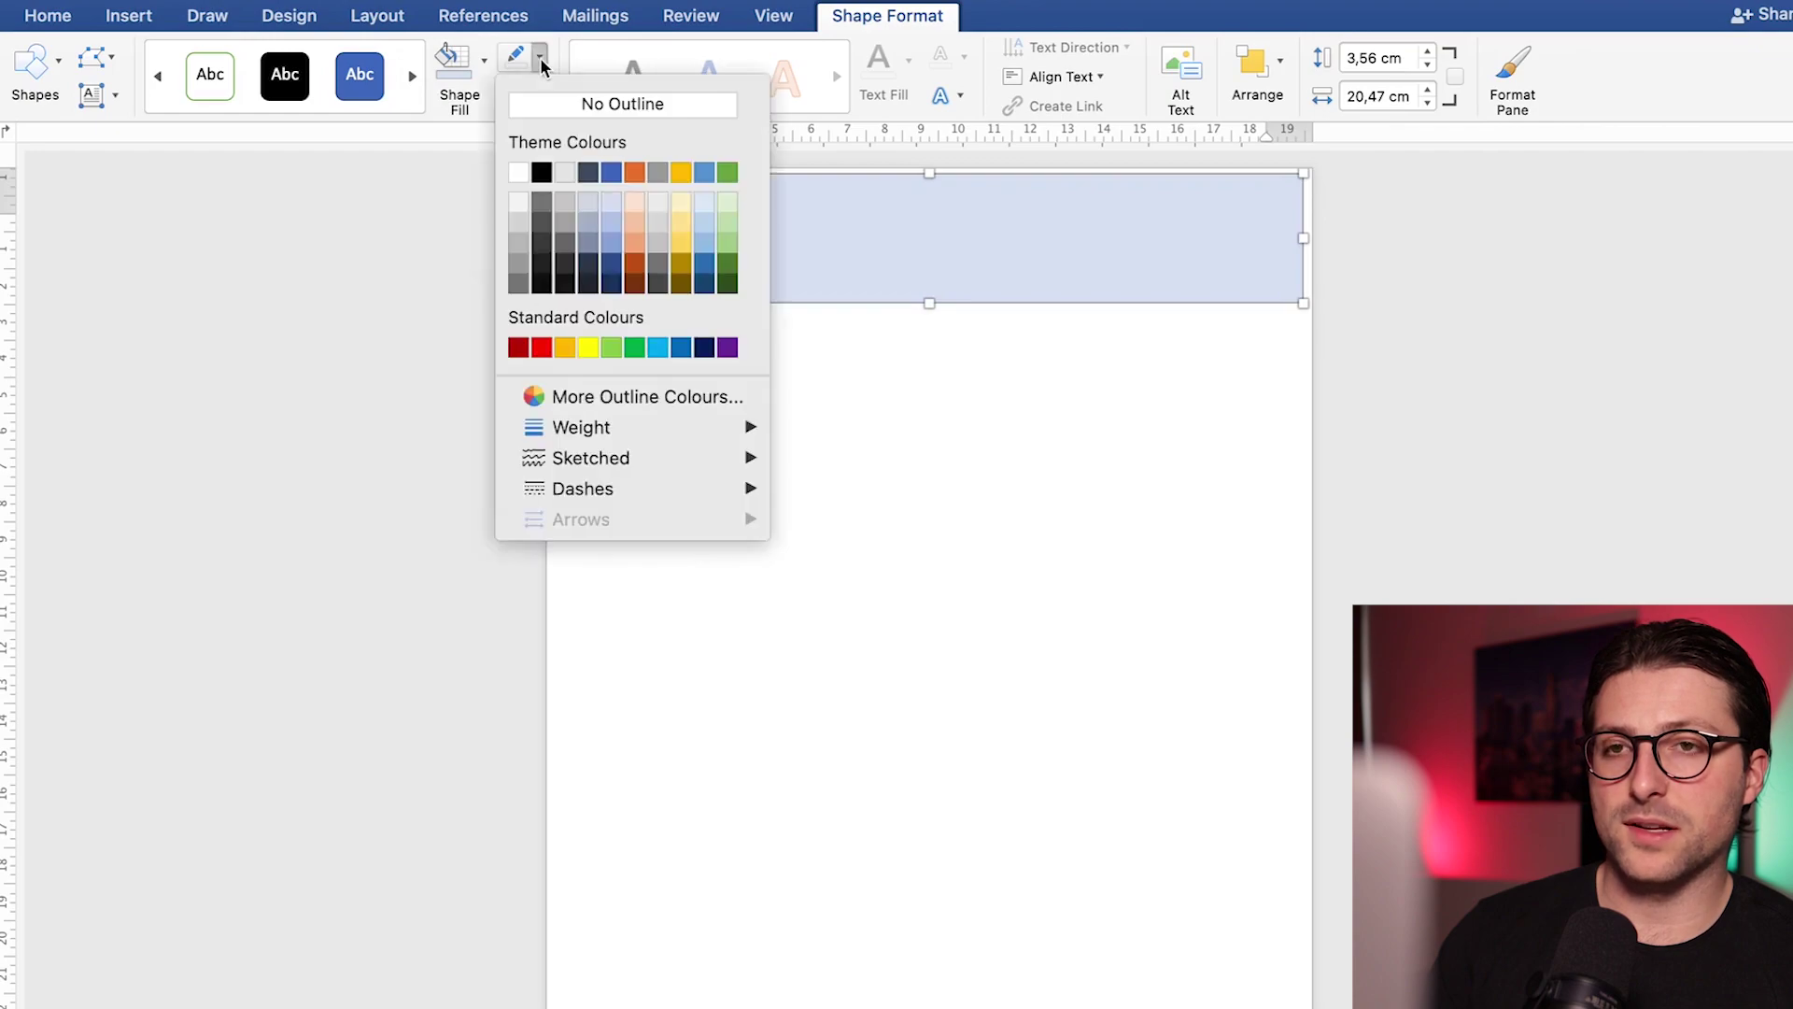
click(540, 104)
Draw a horizontal text box over the blue header band.
click(114, 95)
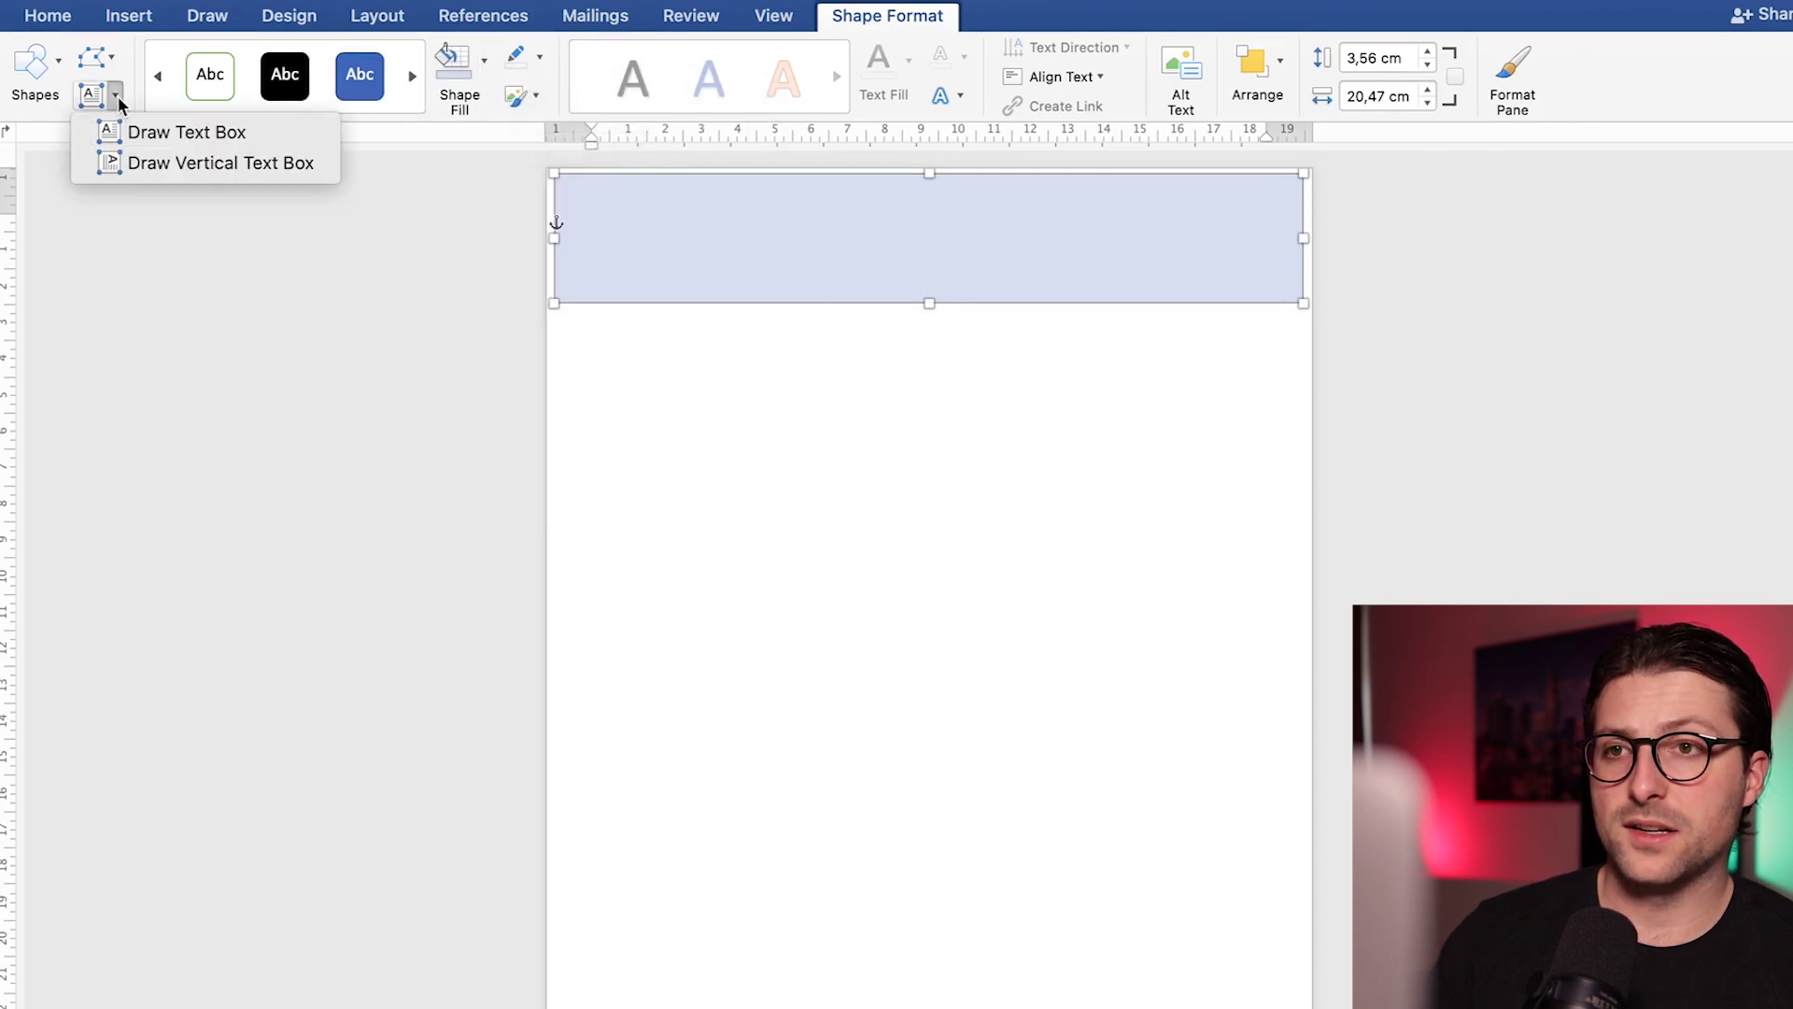
click(136, 132)
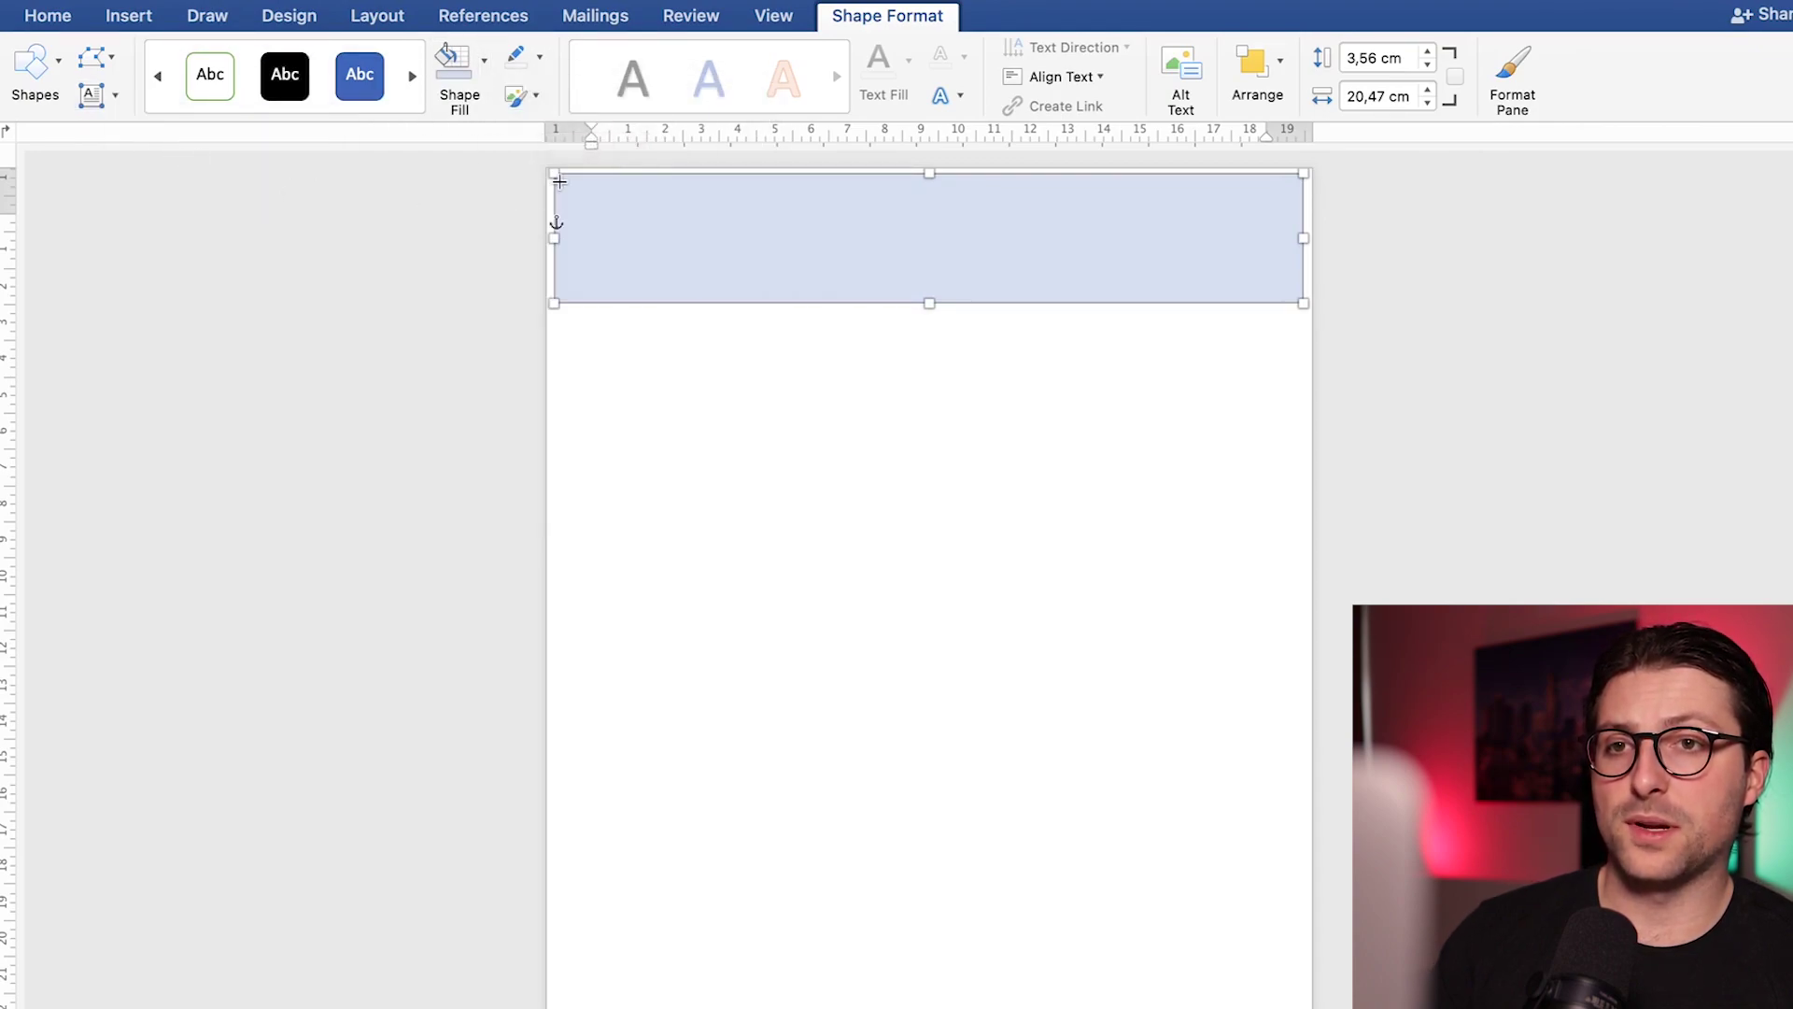
mouse_move(555, 179)
mouse_down()
mouse_move(1049, 272)
mouse_move(1300, 288)
mouse_up()
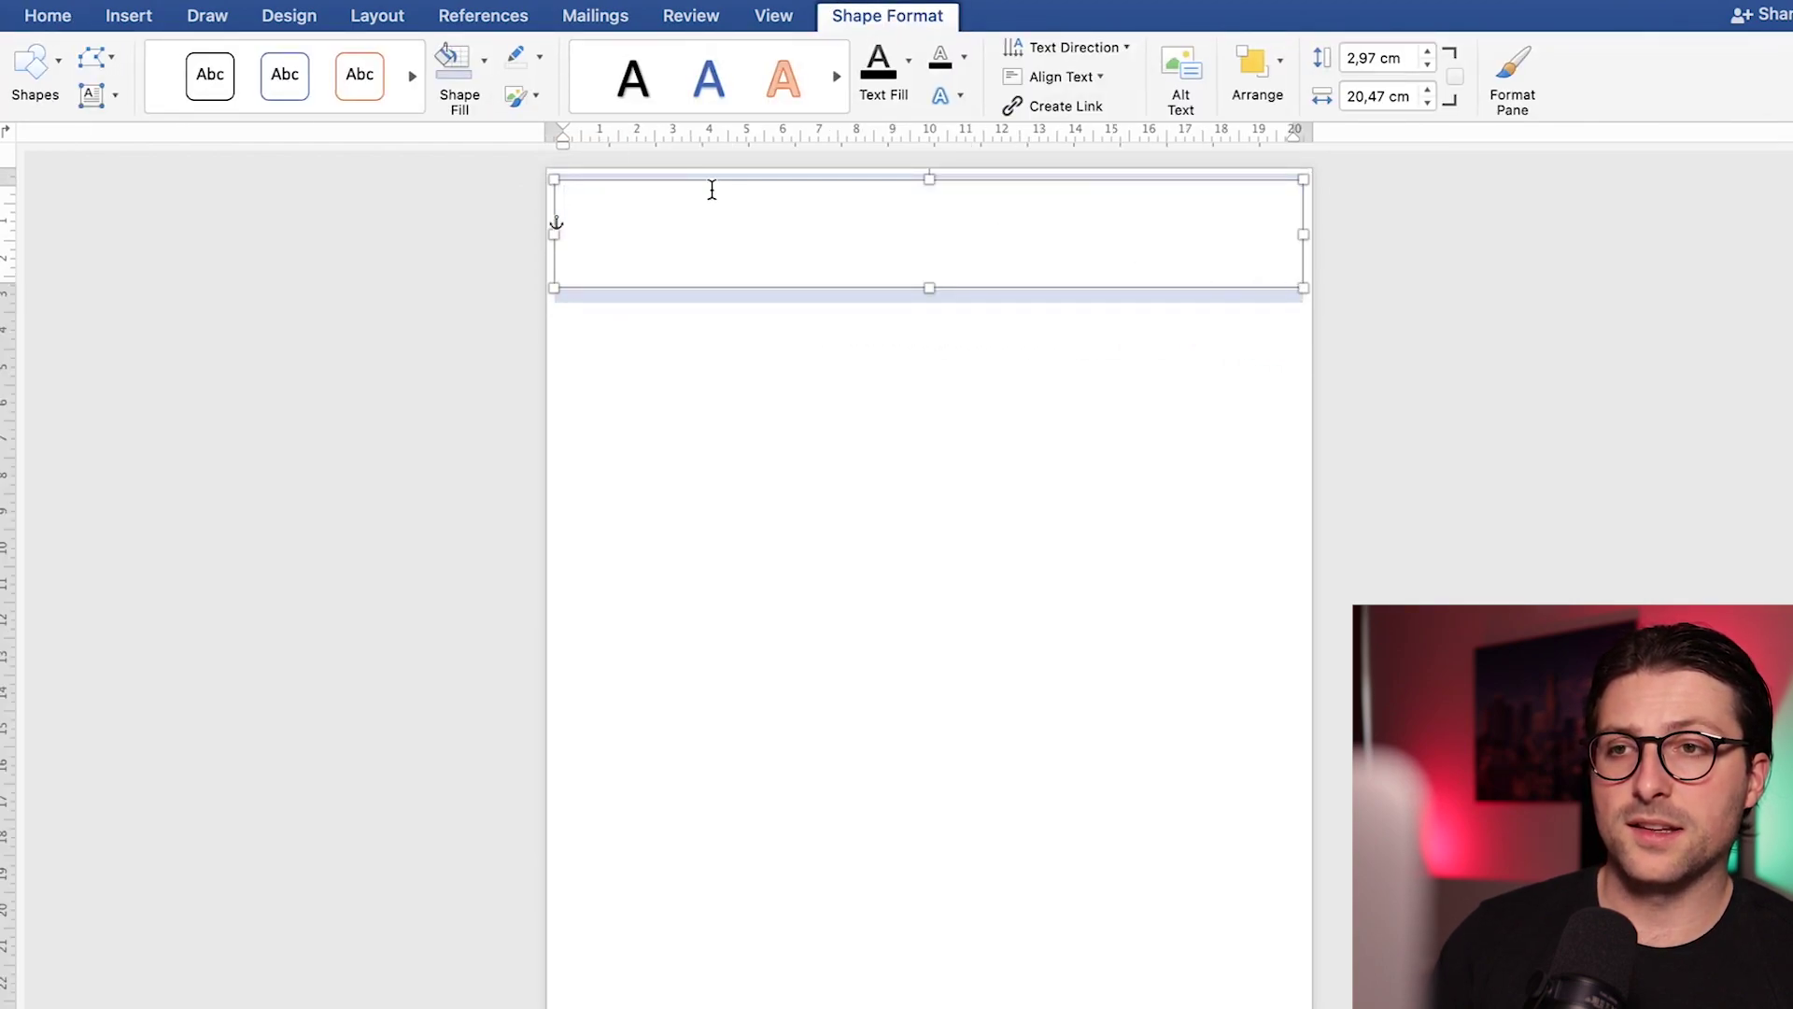
Make the text box transparent and borderless, then type 'Name Surname'.
click(484, 61)
click(497, 111)
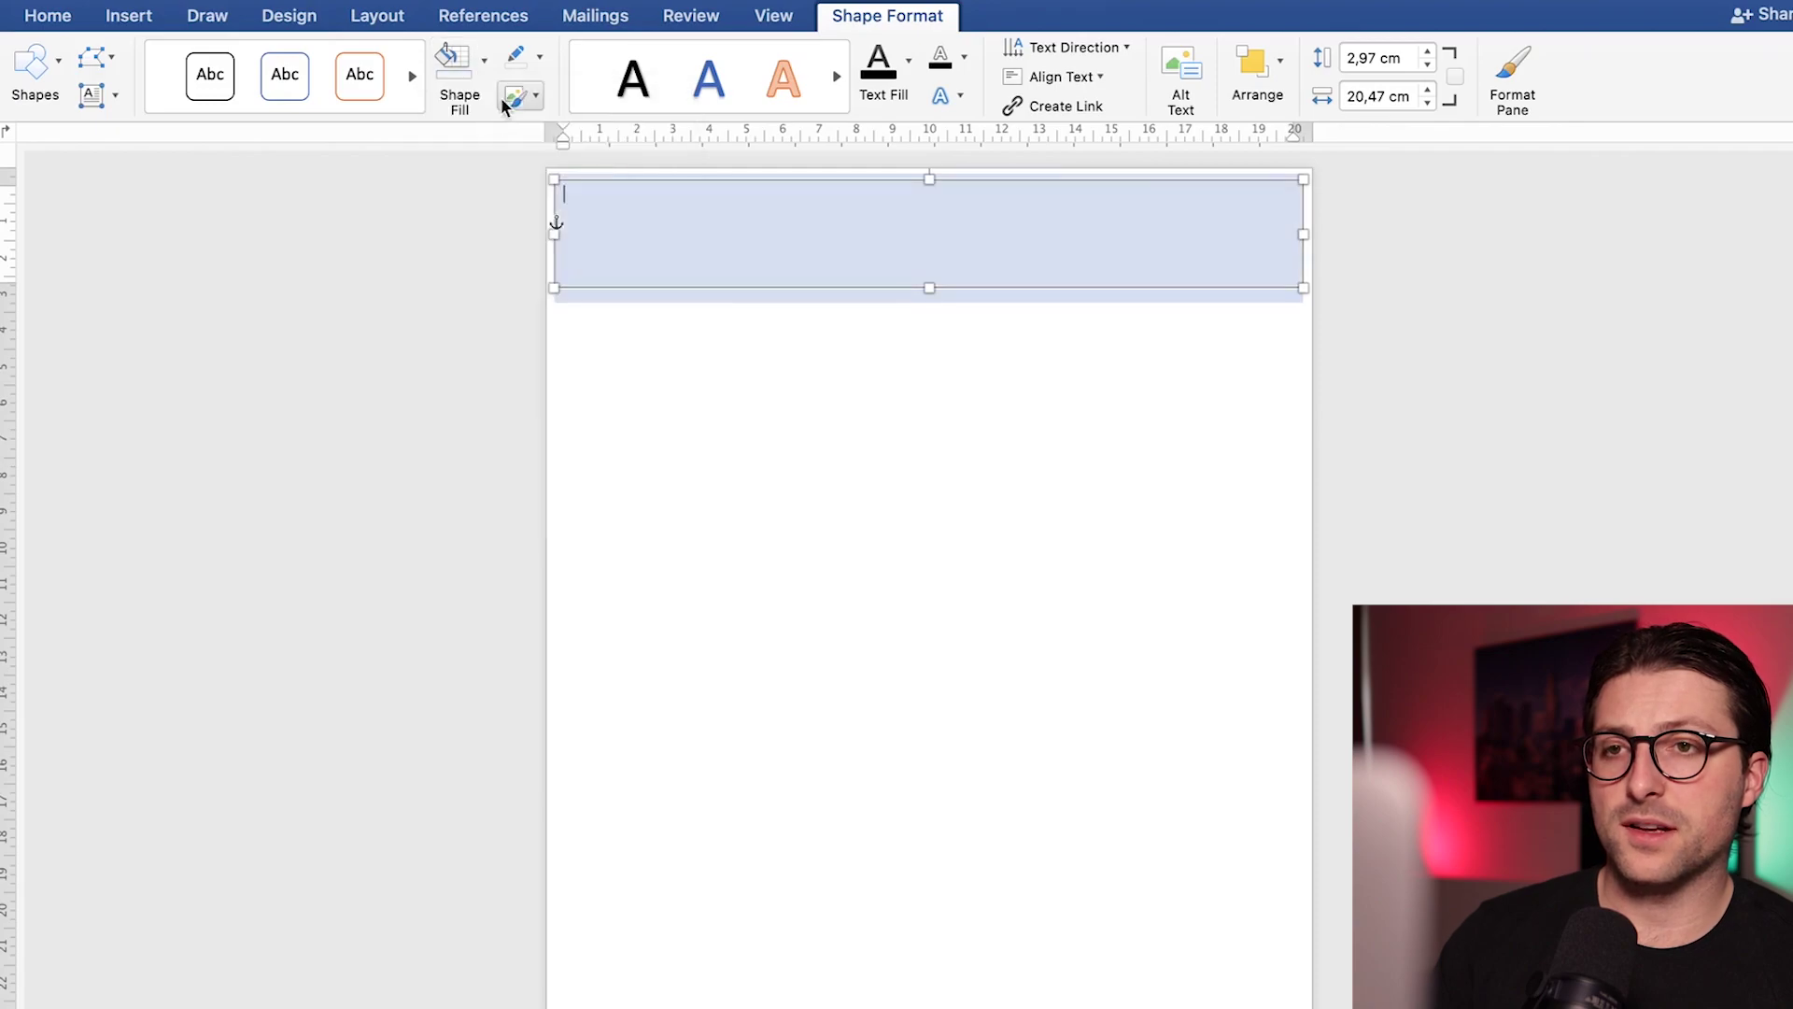
click(540, 57)
click(552, 105)
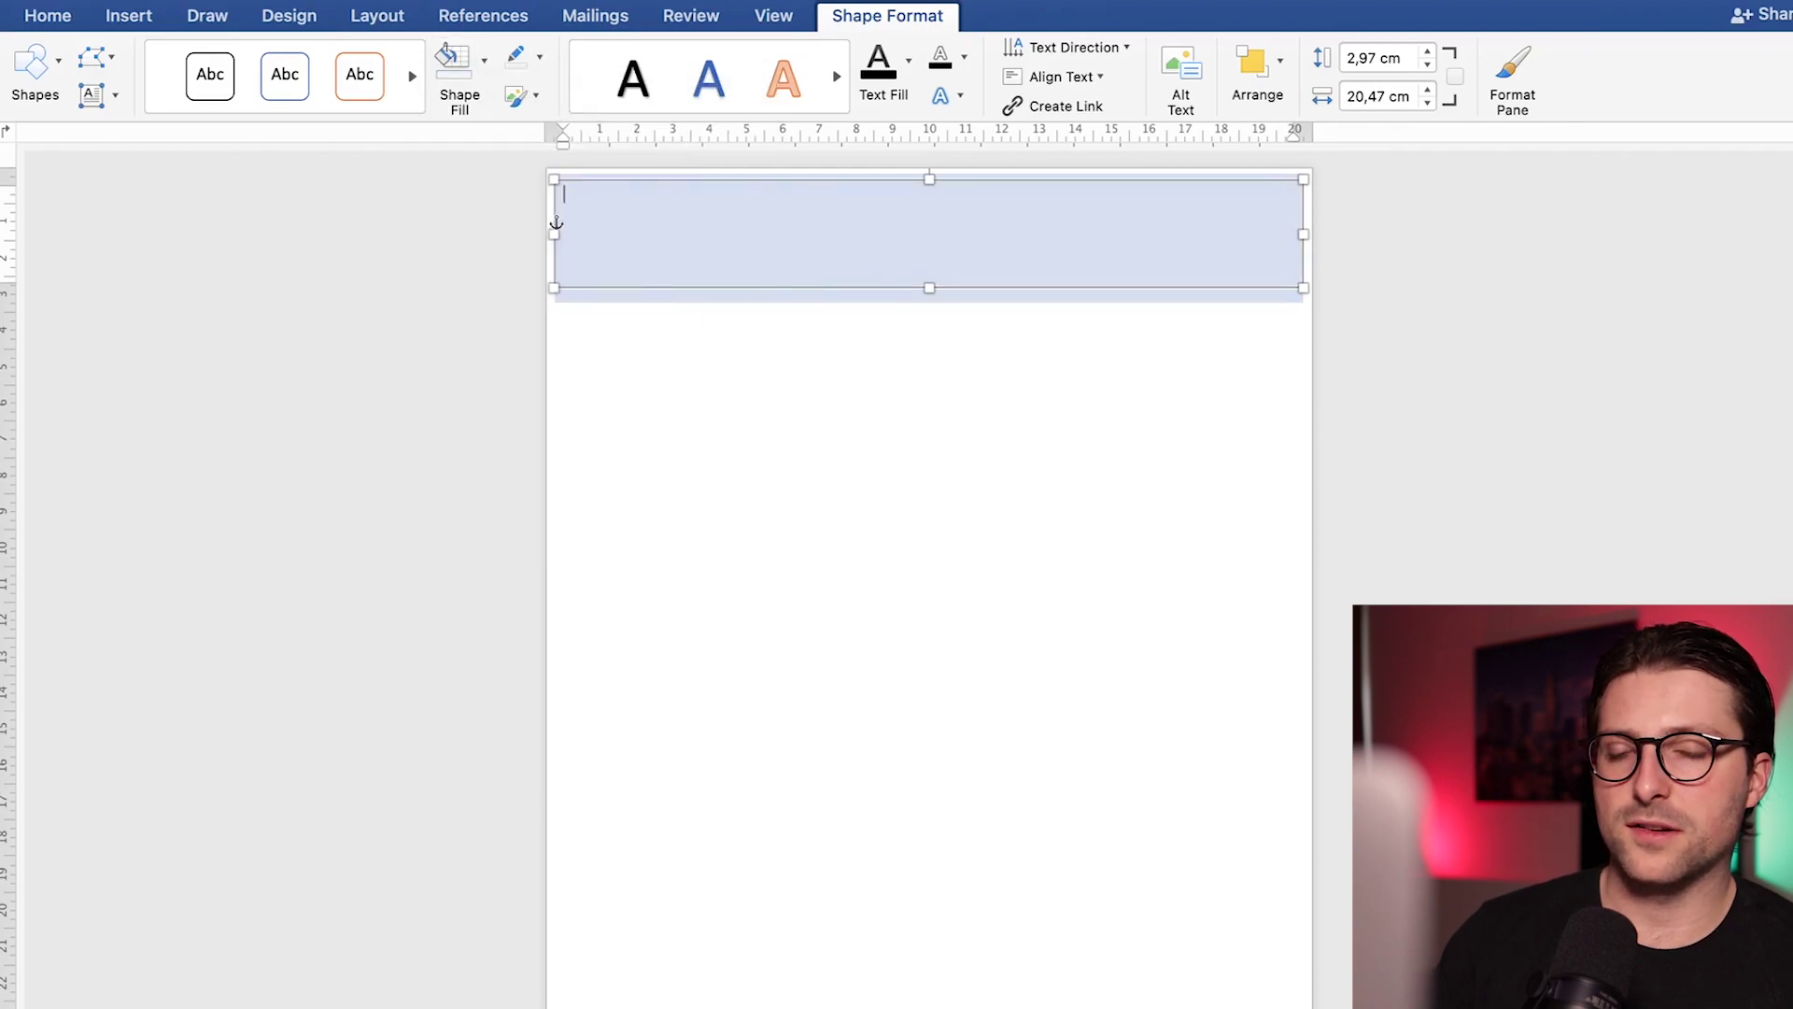
scroll(557, 224, up, 5)
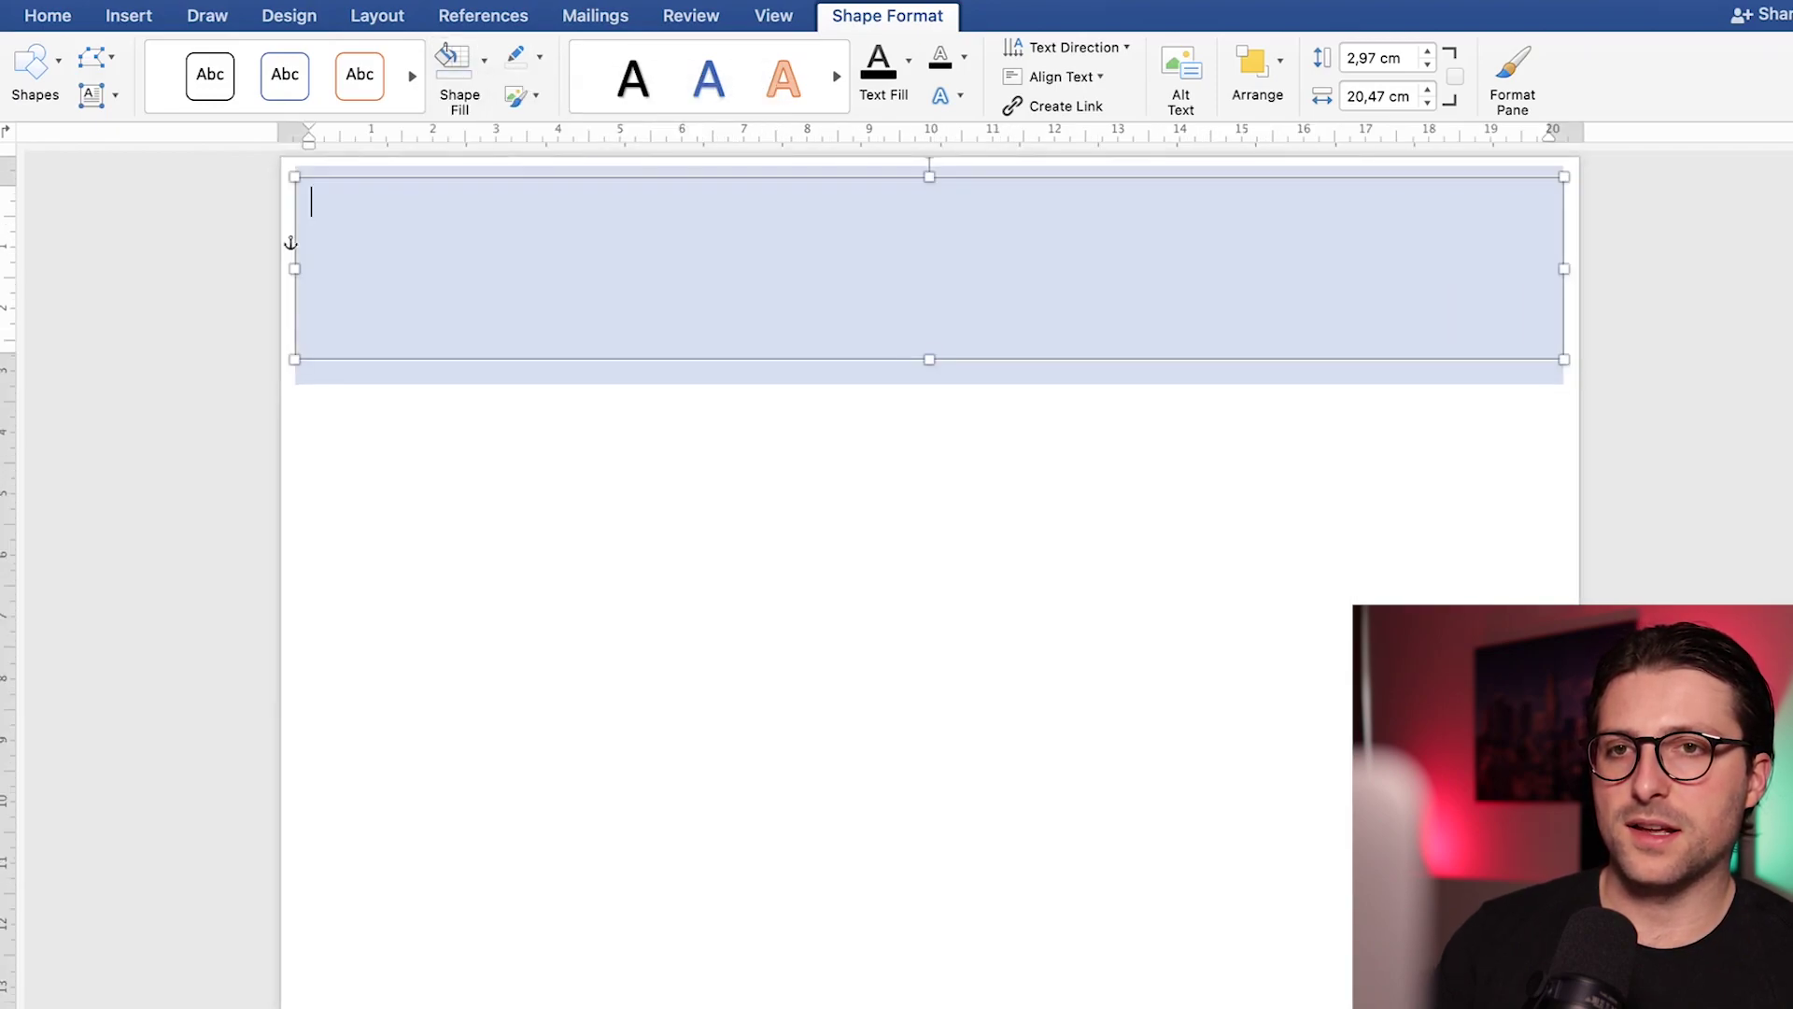
text(Name Surname)
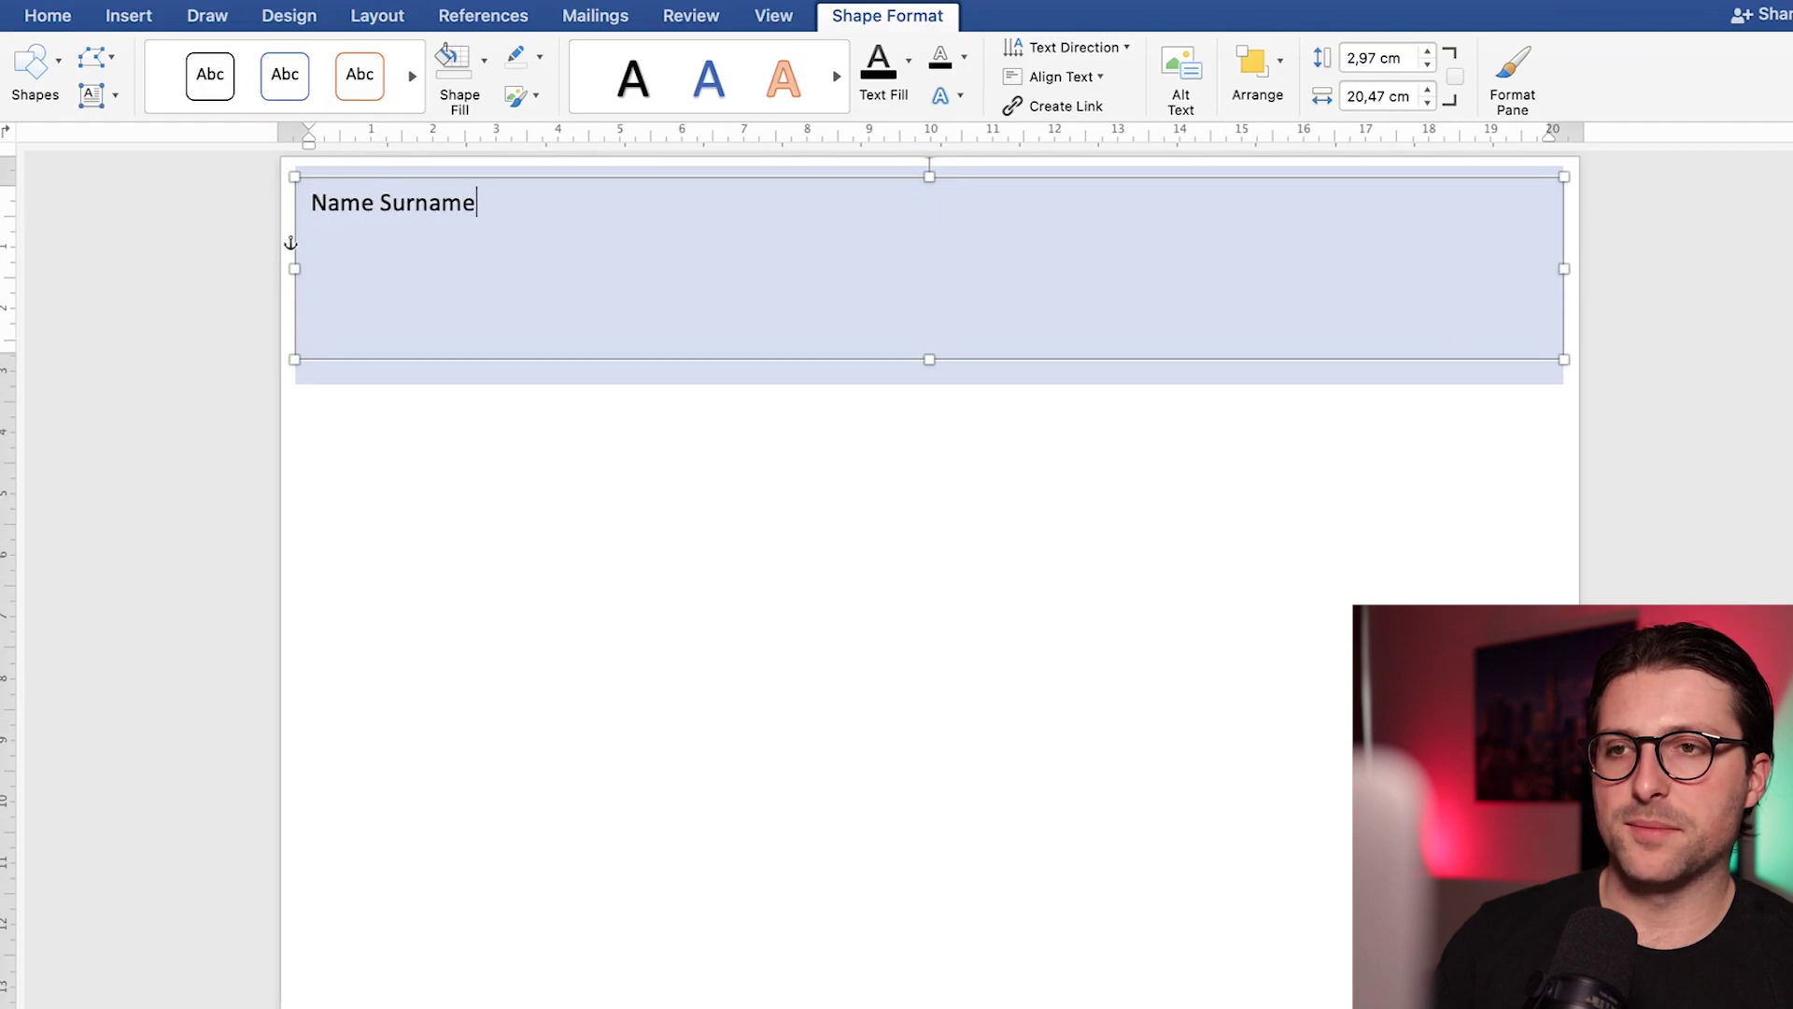
Centre 'Name Surname' and make it bold at 24 pt.
click(47, 16)
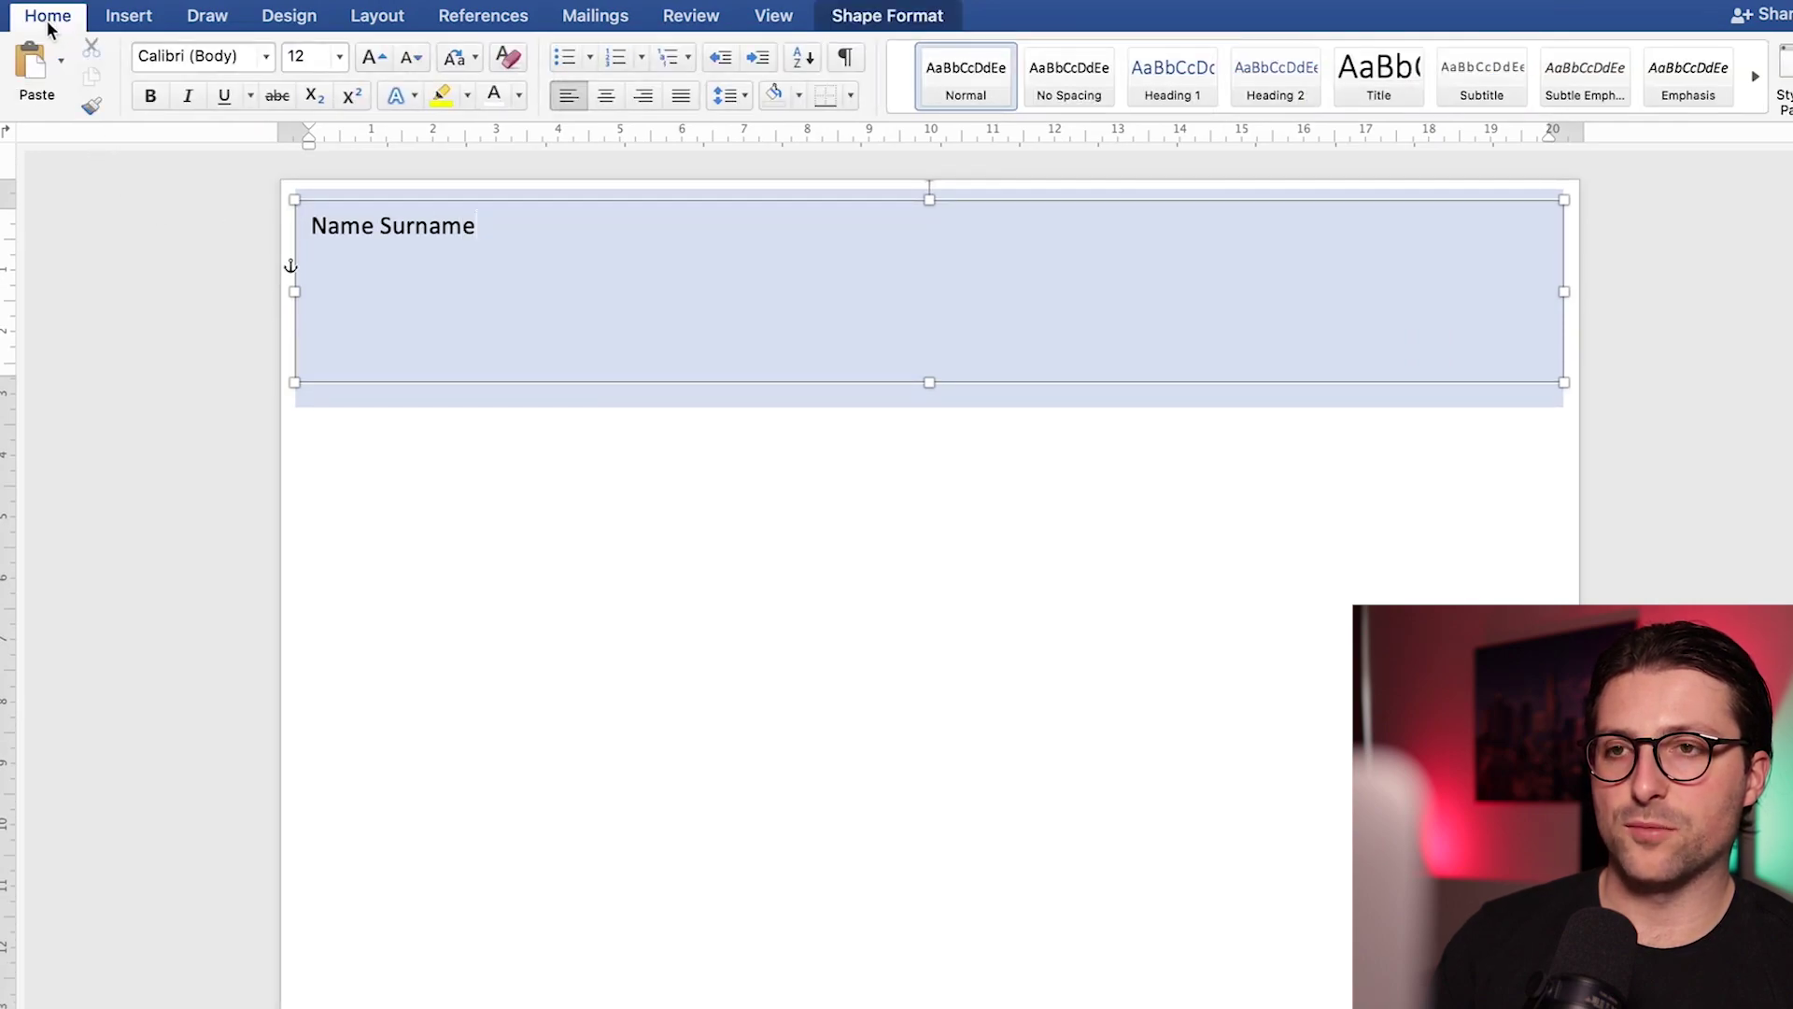
click(597, 99)
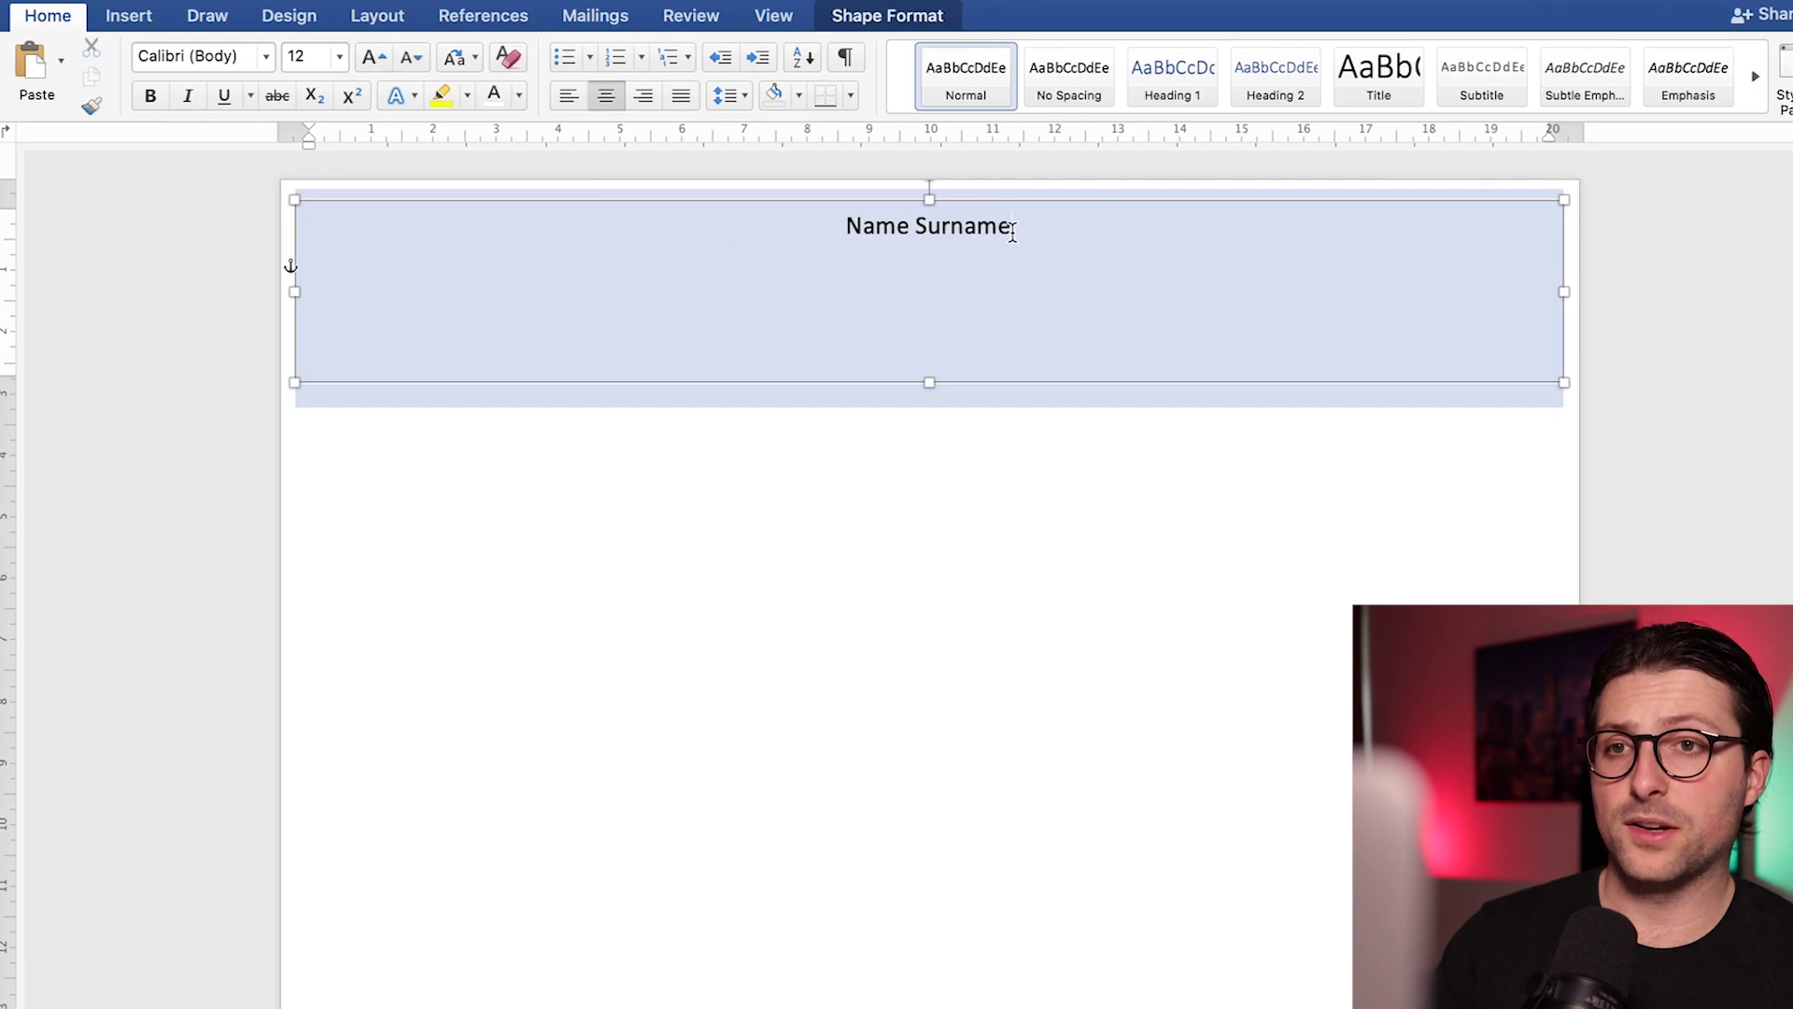
drag(1012, 232, 844, 227)
click(373, 58)
click(373, 59)
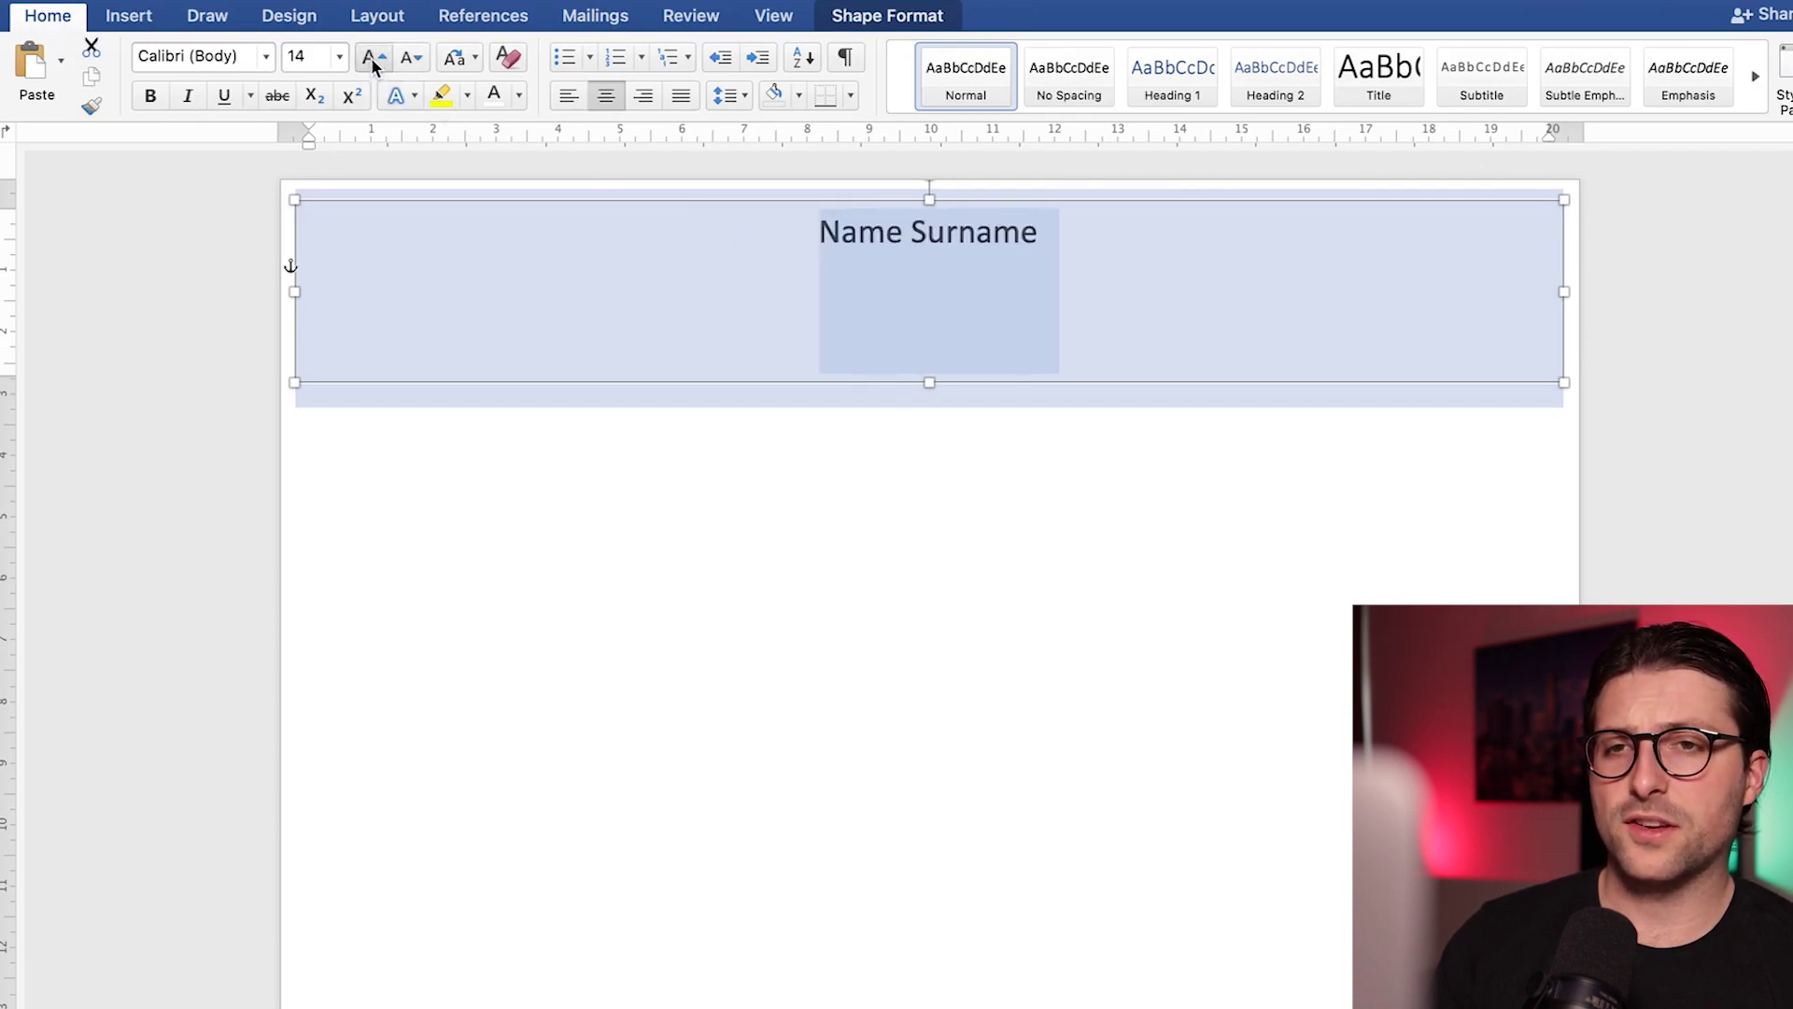
click(373, 59)
click(372, 59)
click(373, 59)
click(373, 59)
click(372, 59)
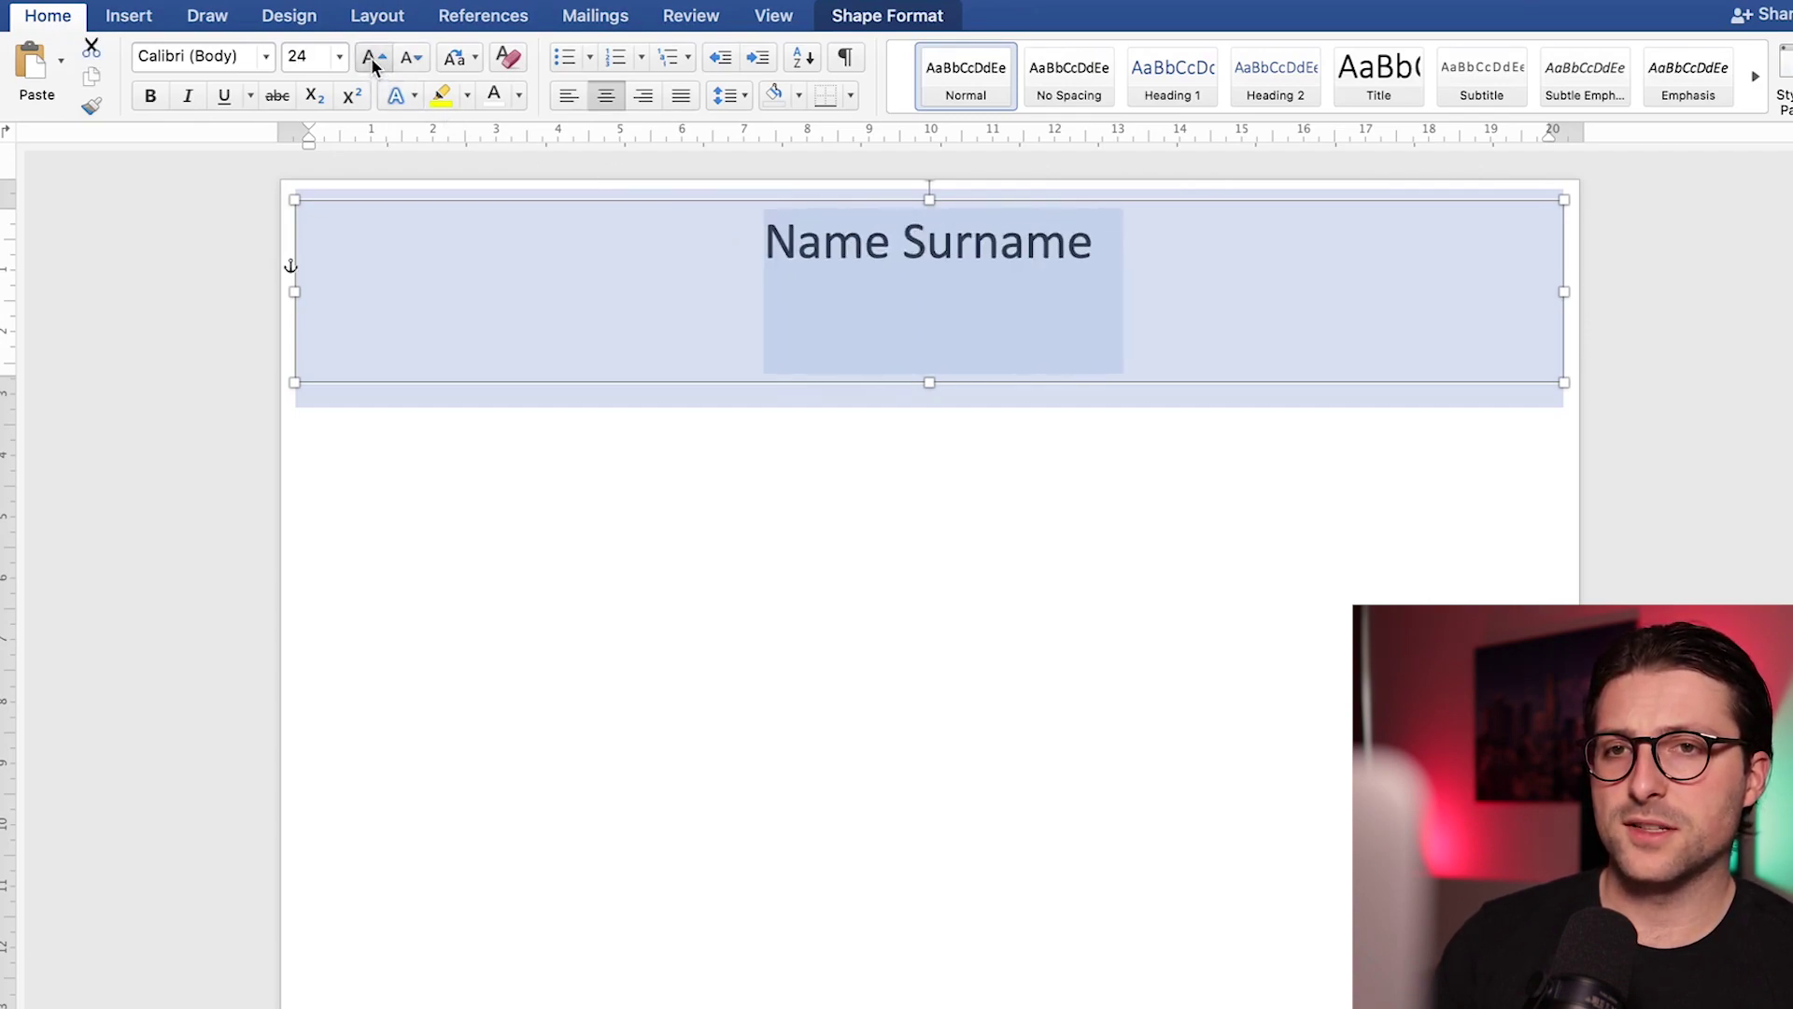
click(153, 97)
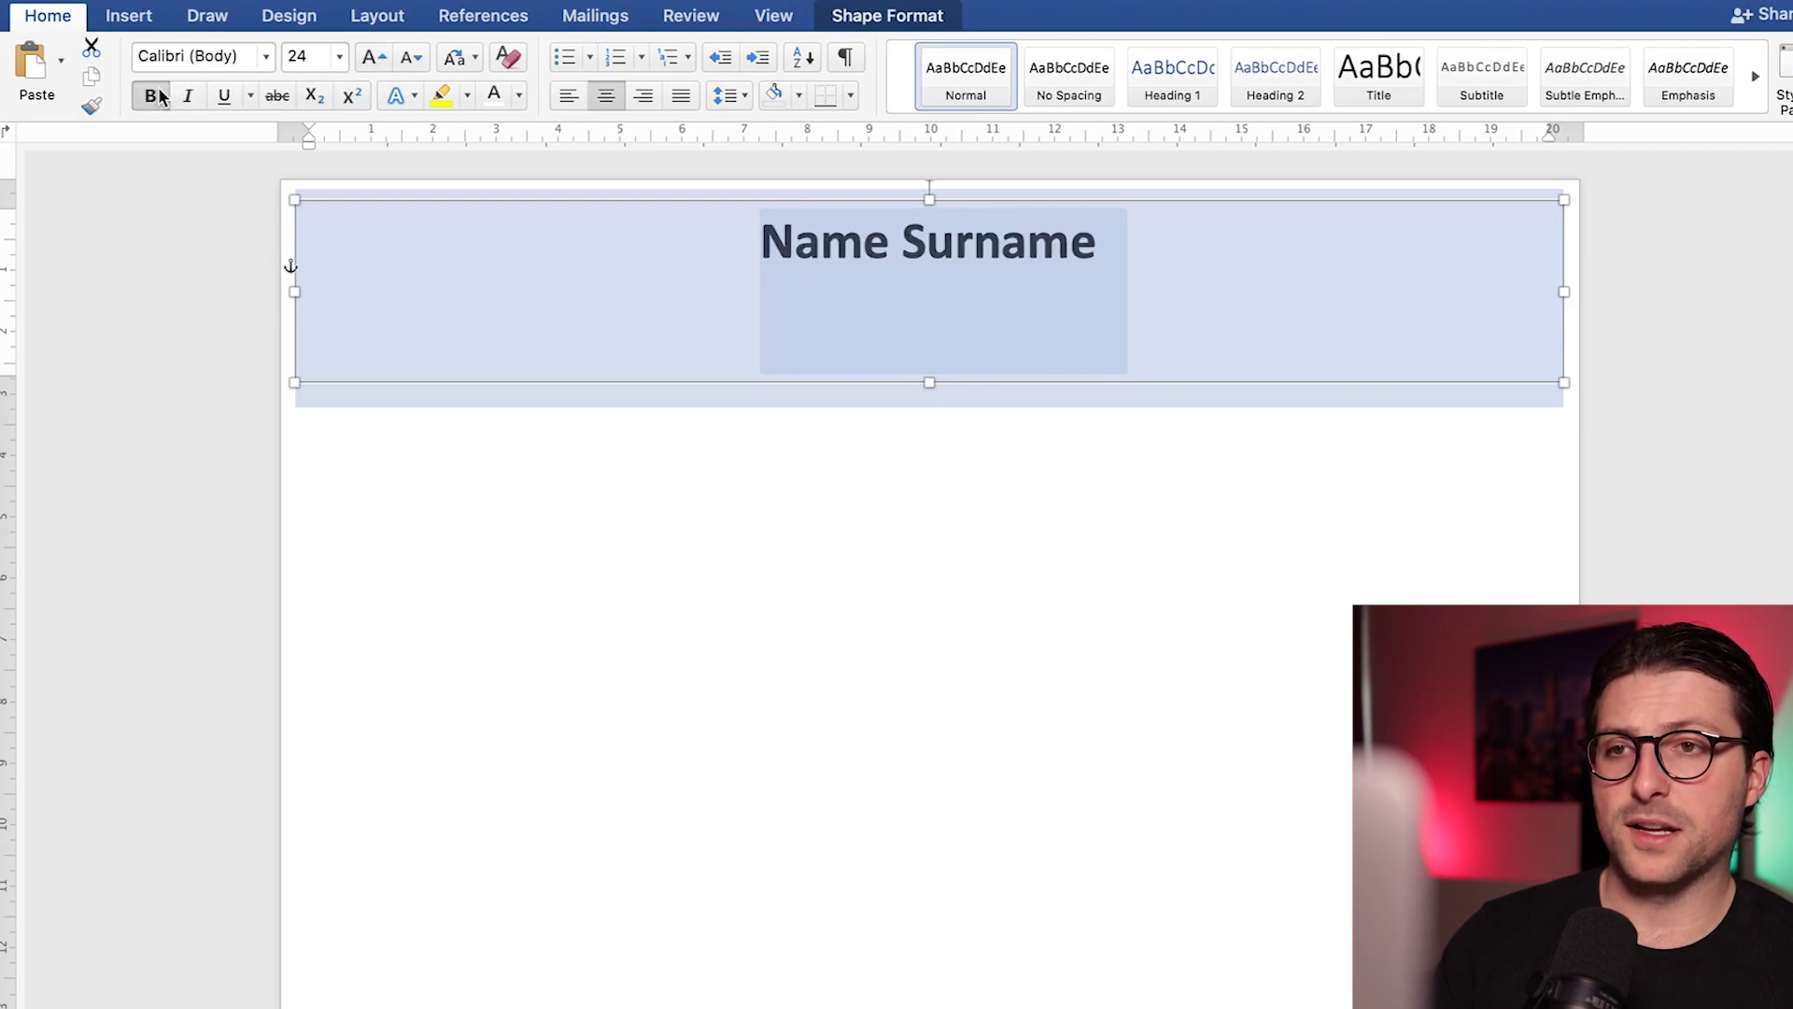
Add the contact line (Los Angeles, CA, email, phone, LinkedIn URL) and remove the email's hyperlink.
key(Down)
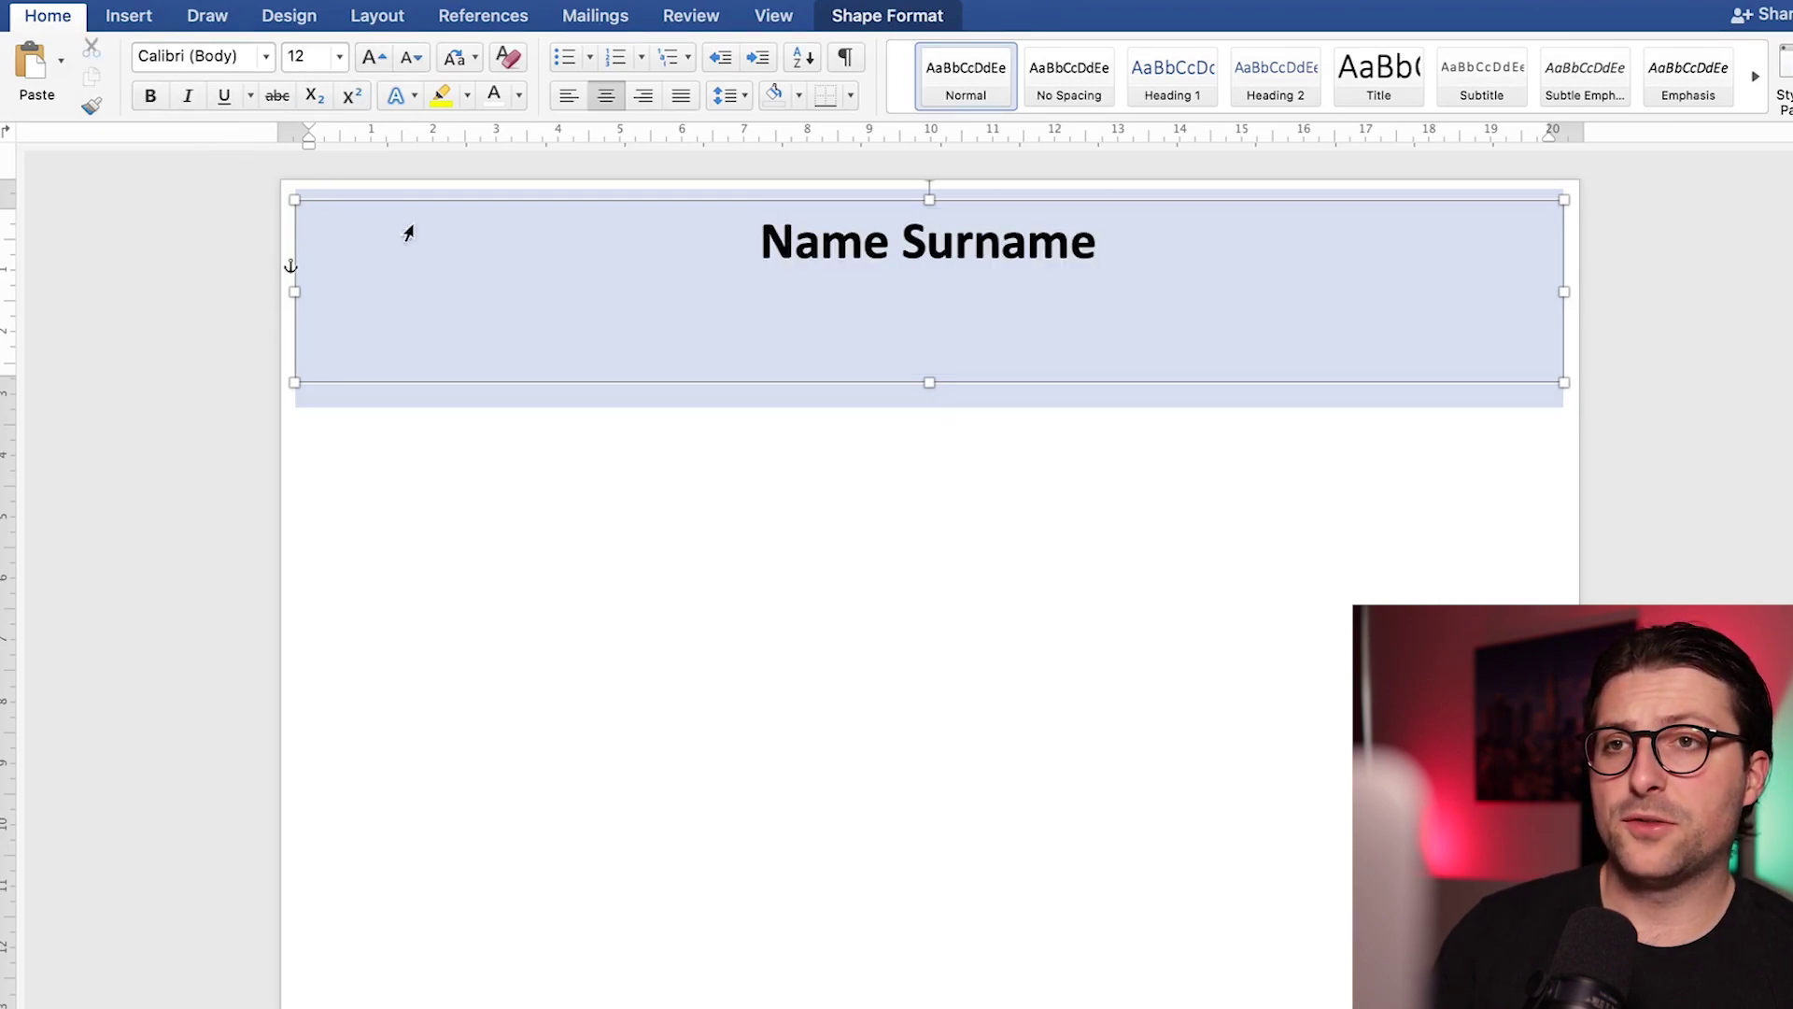
click(930, 290)
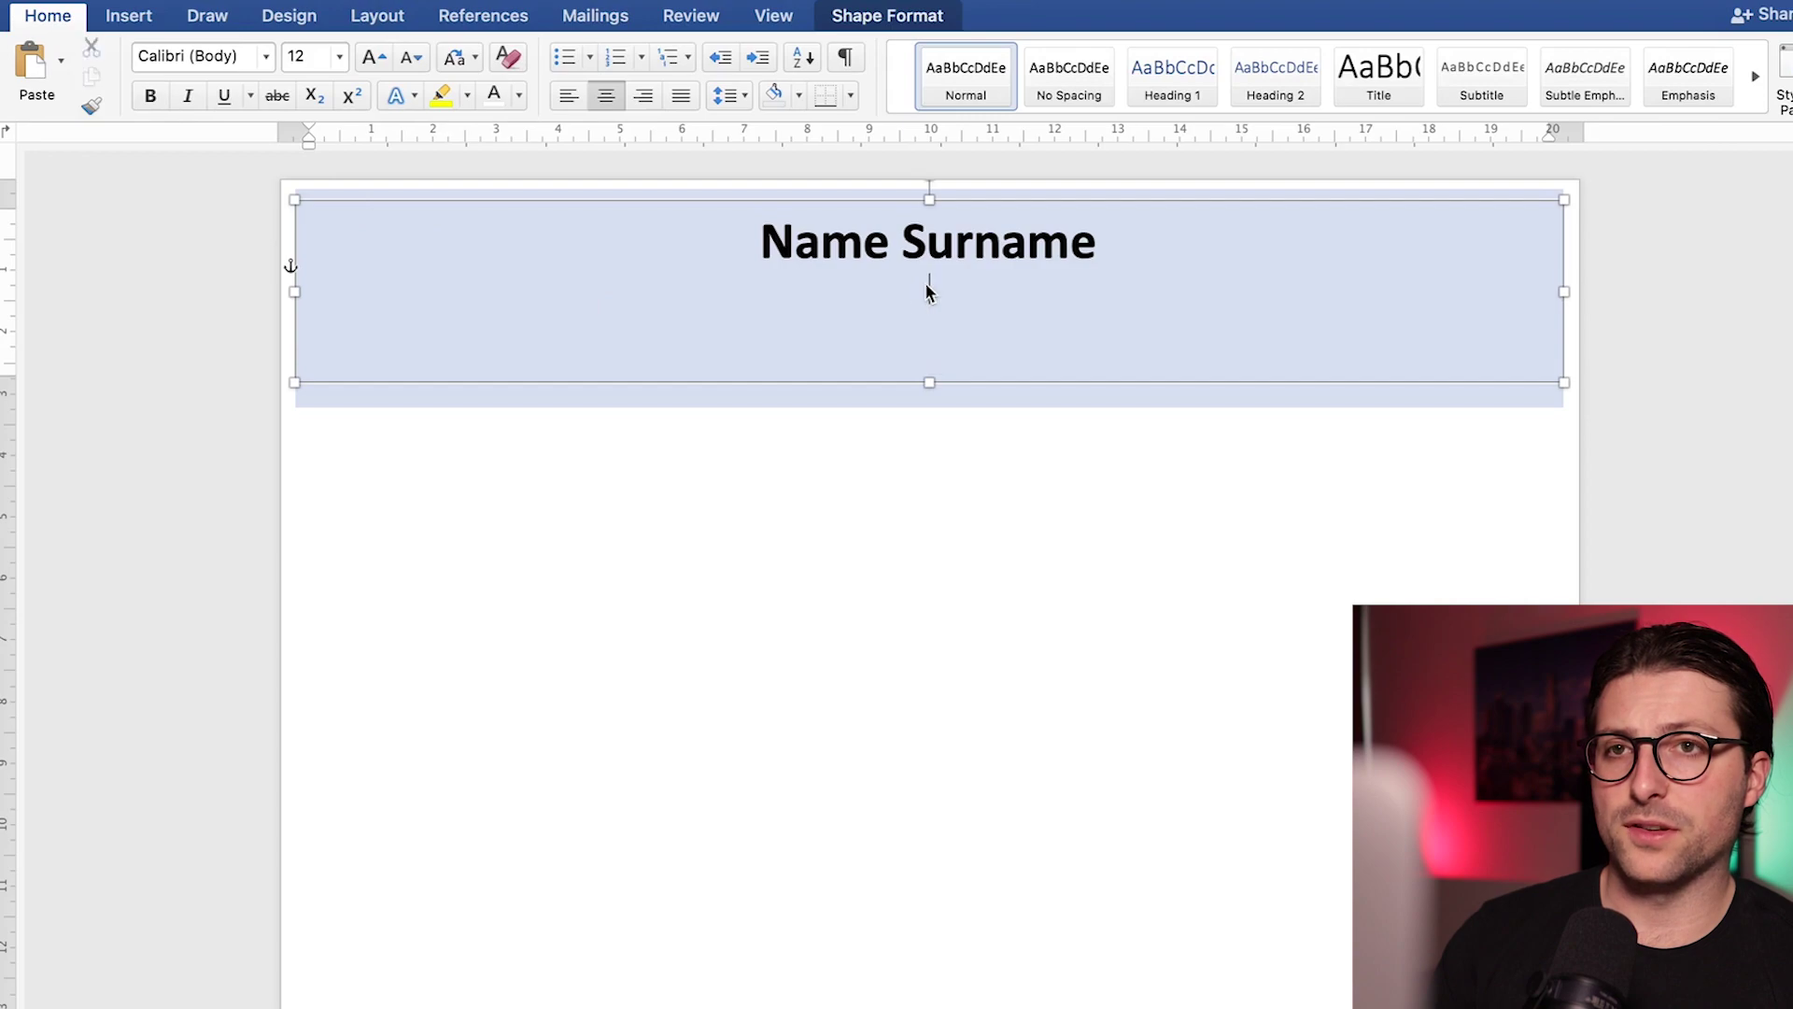
text(Los An)
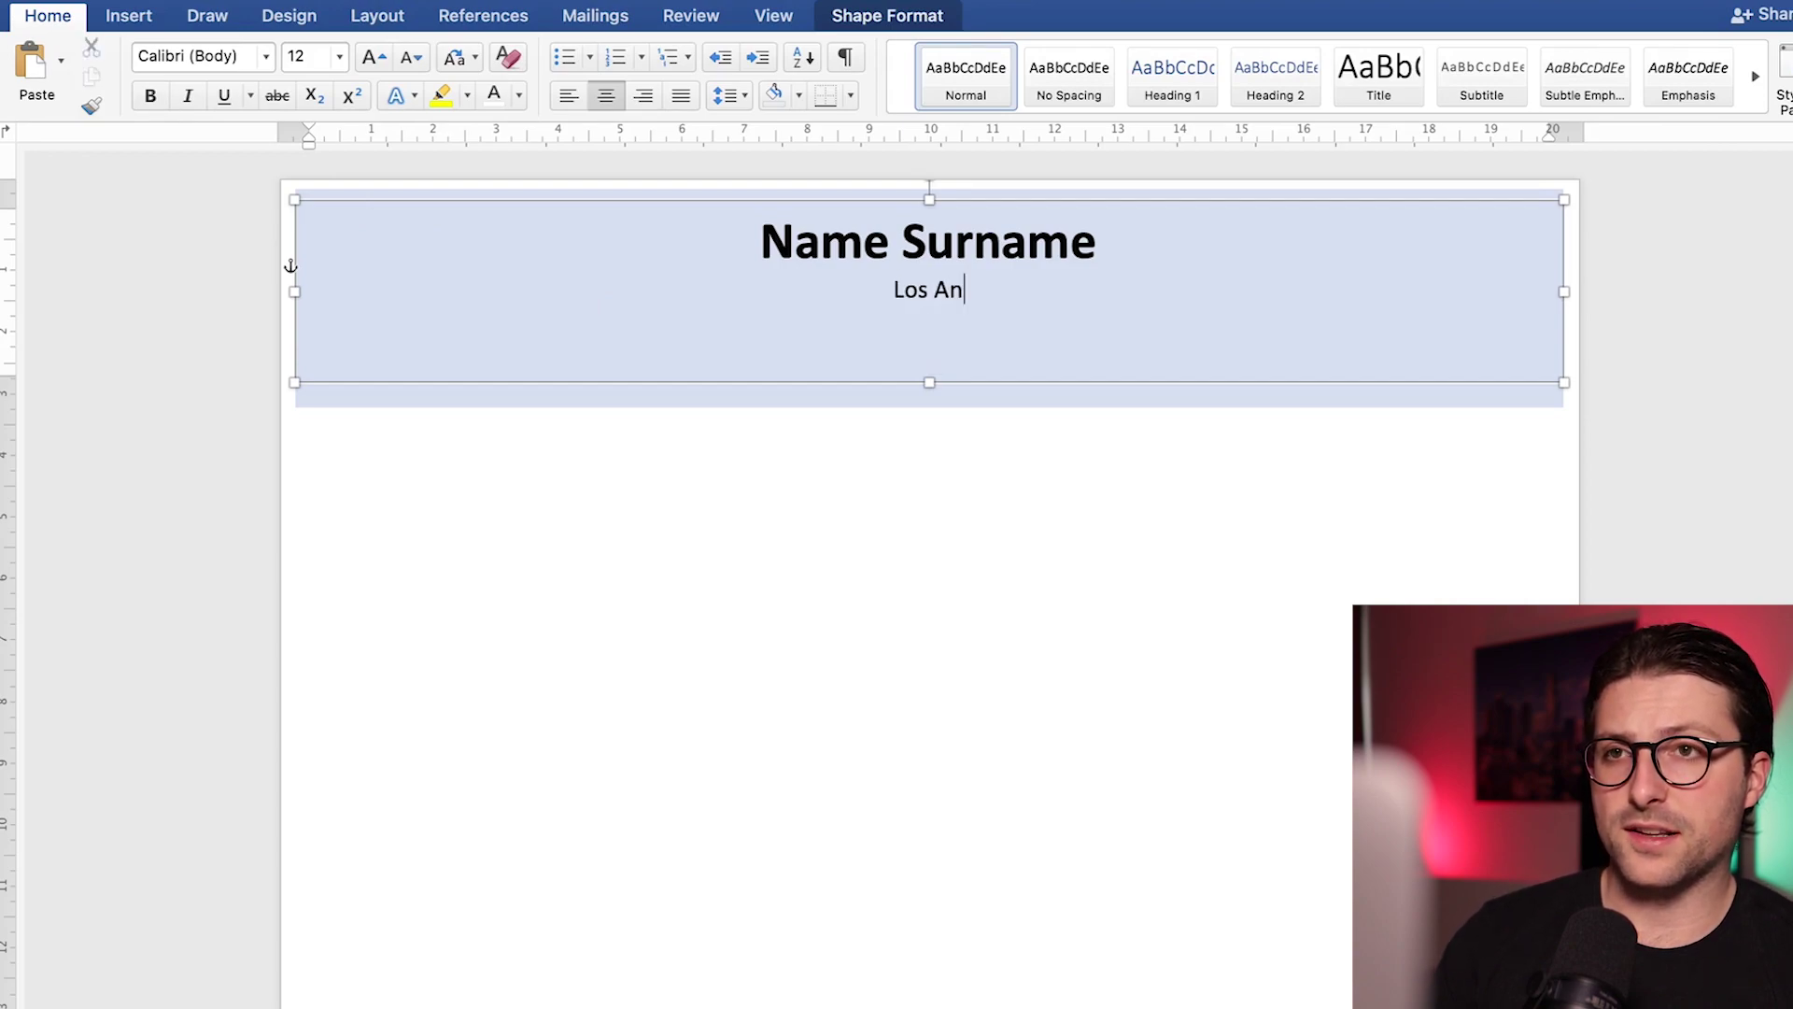
text(geles, CA | namesurname)
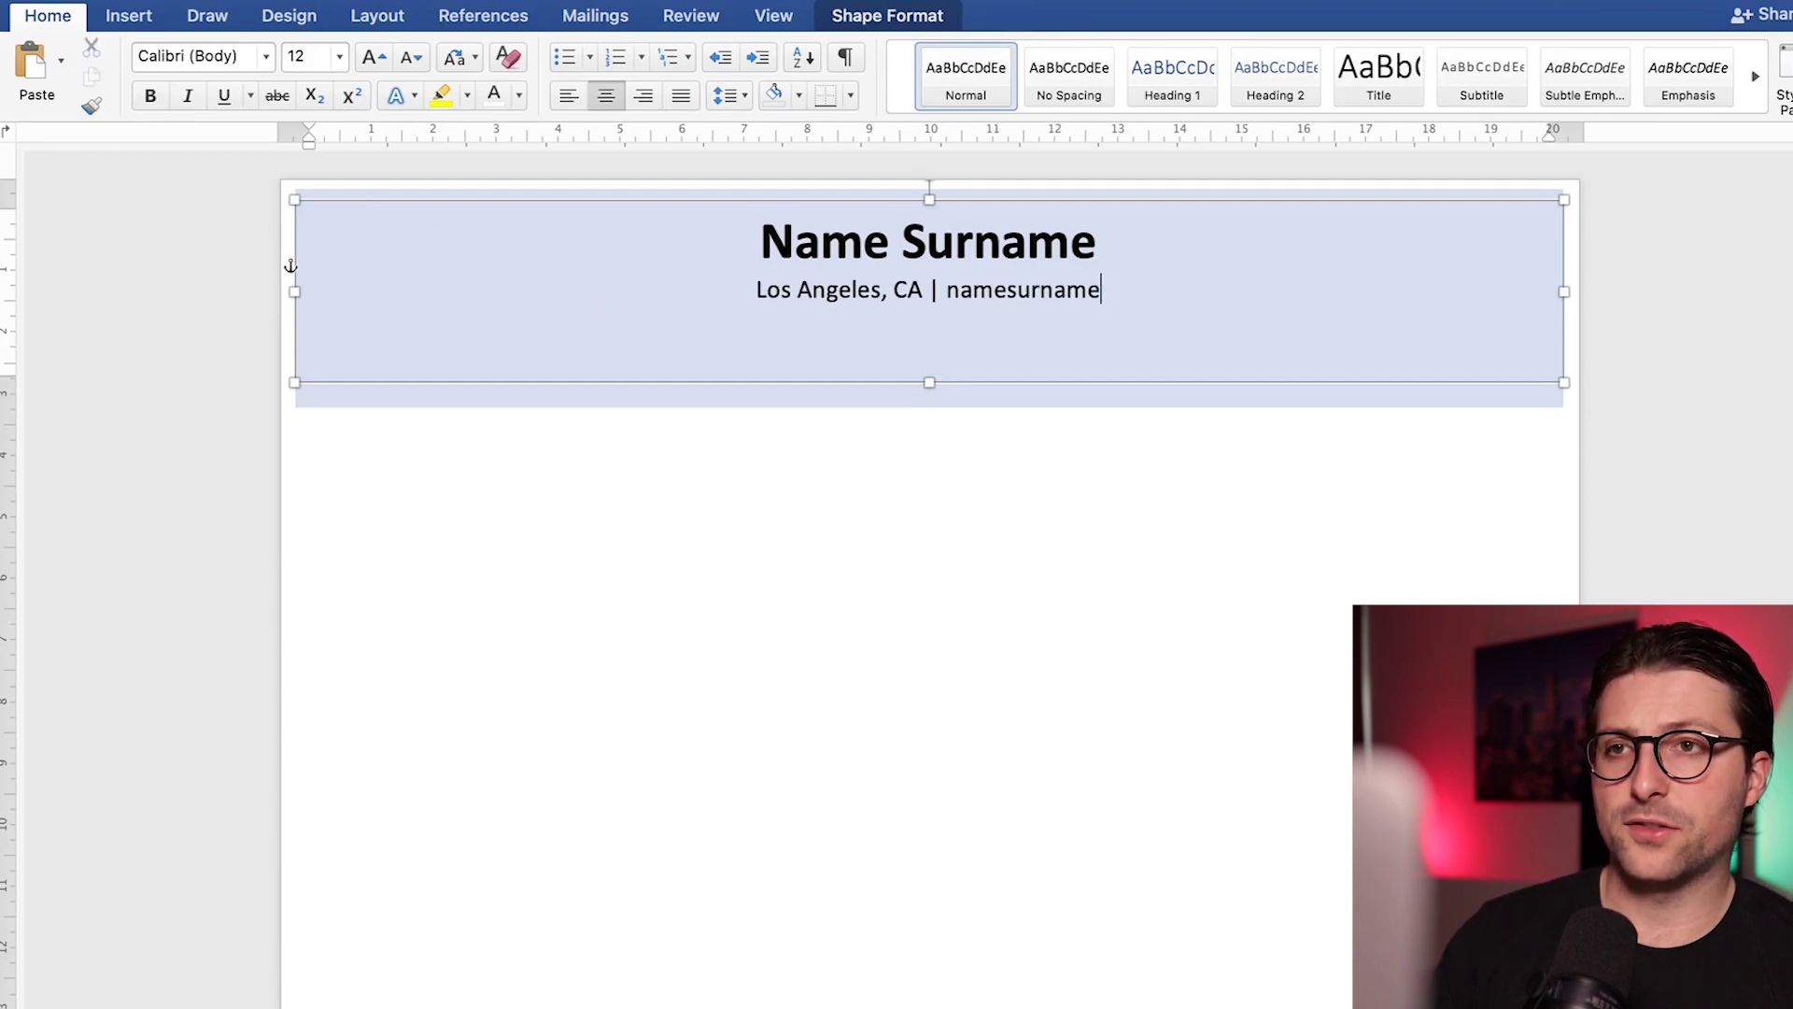
text(@email.com | +[000]-)
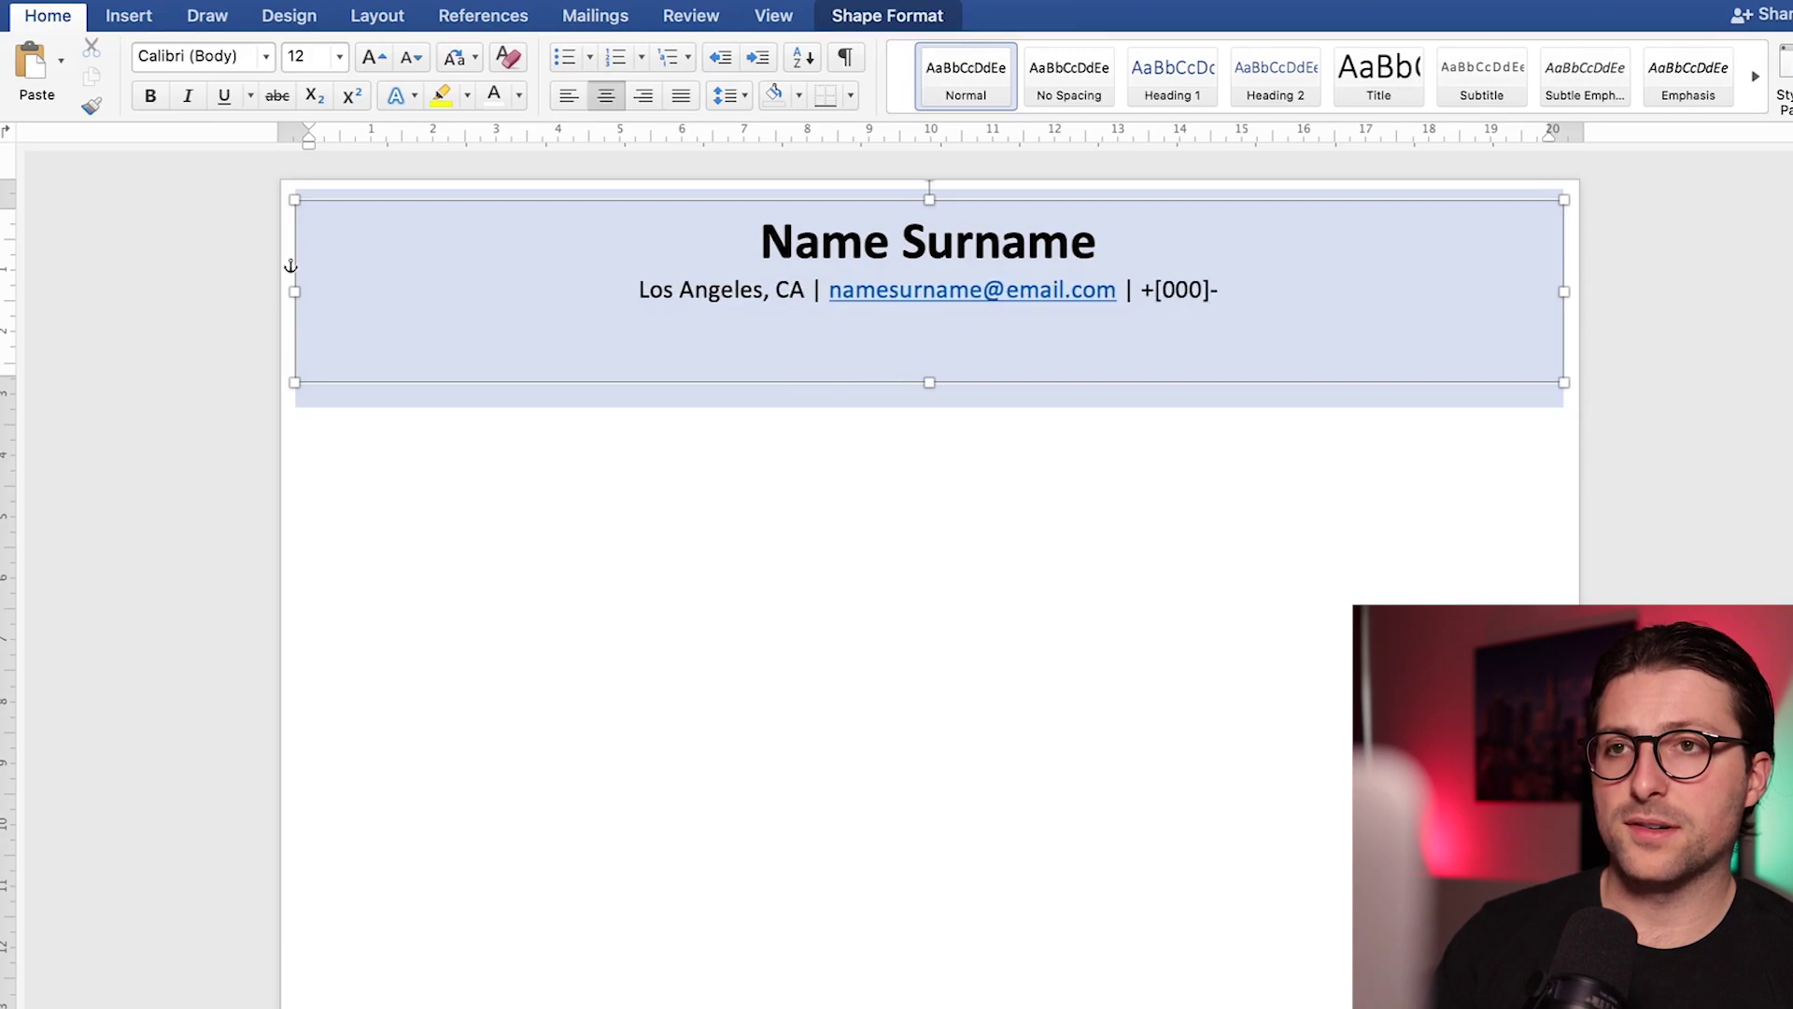
text(000-0000 | linkedin.)
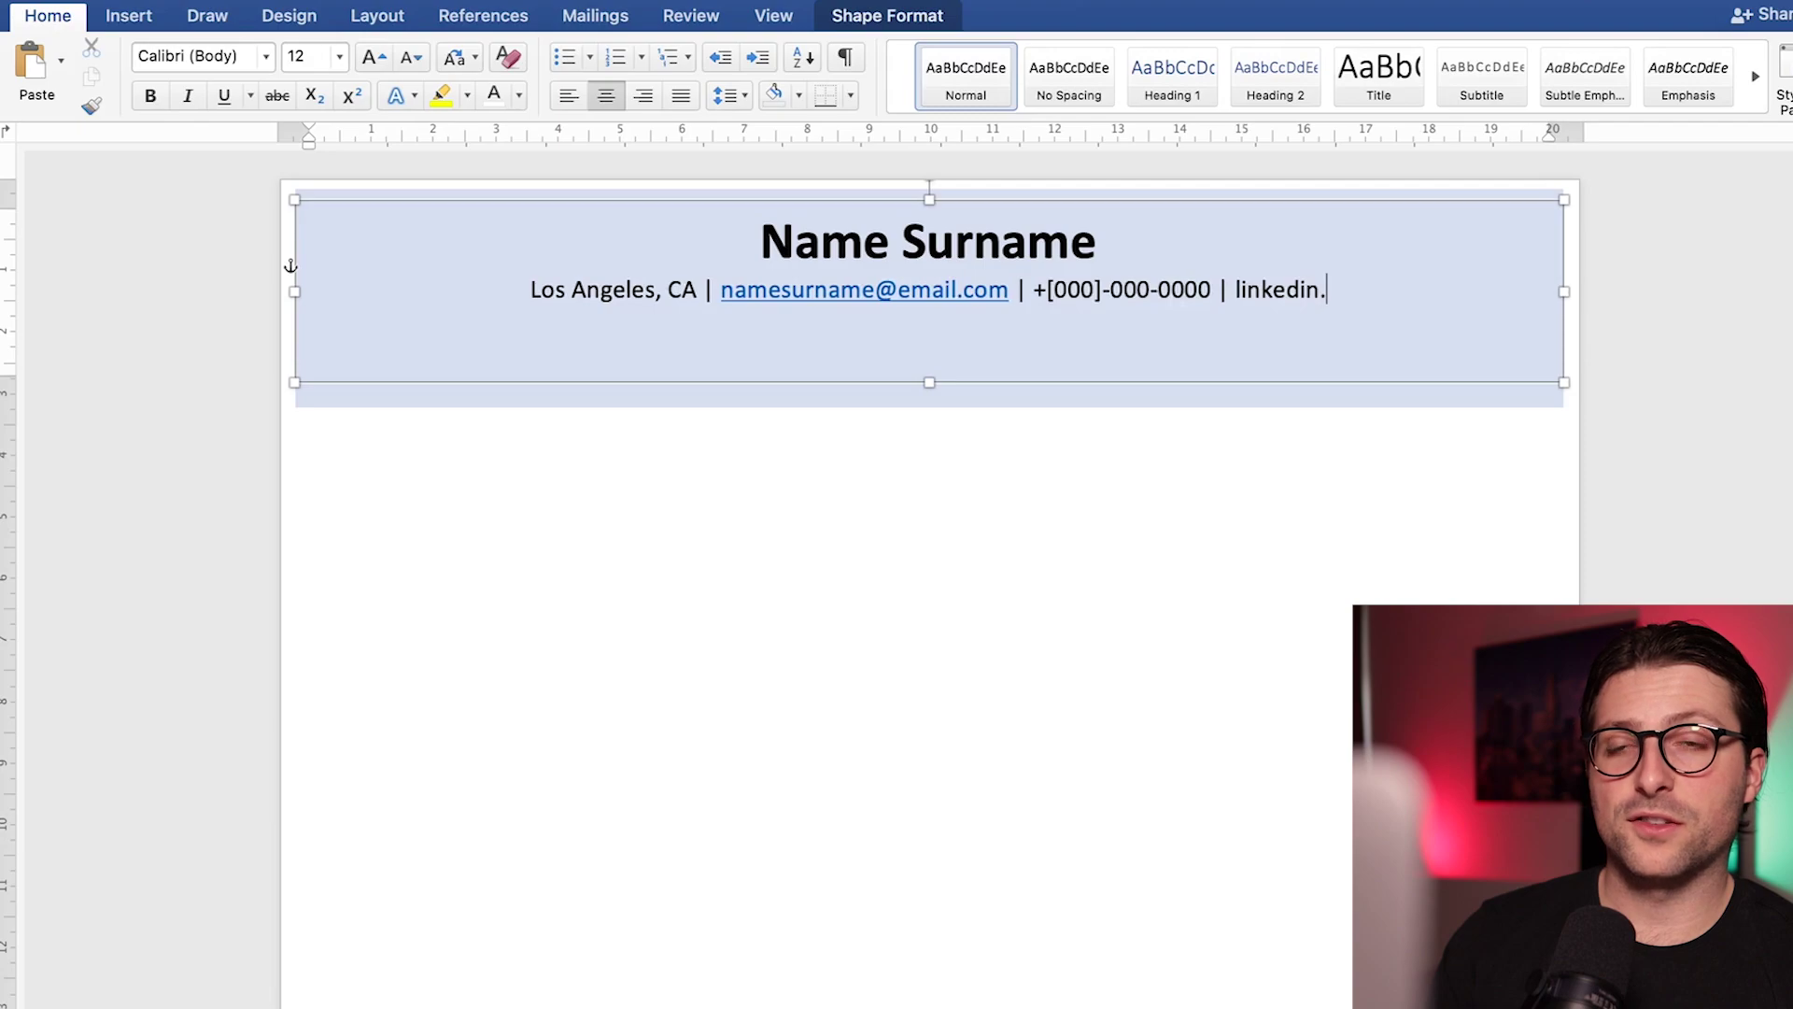
text(com/username)
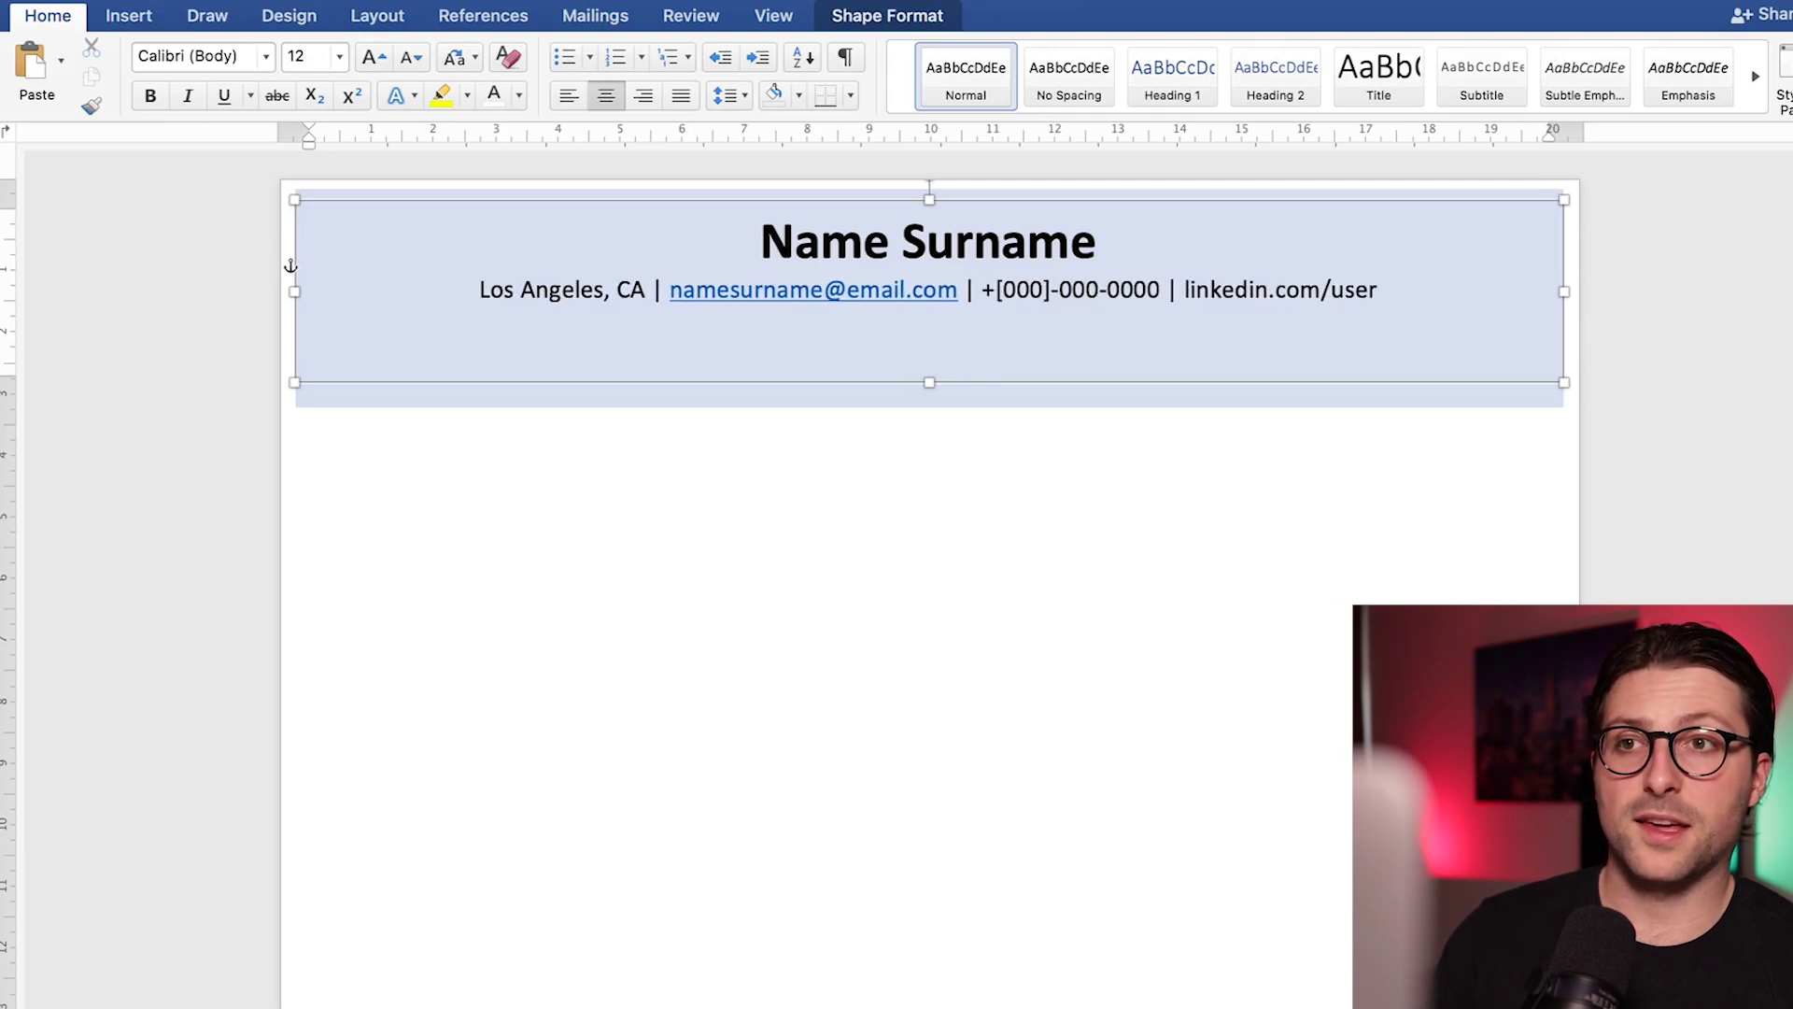
right_click(894, 292)
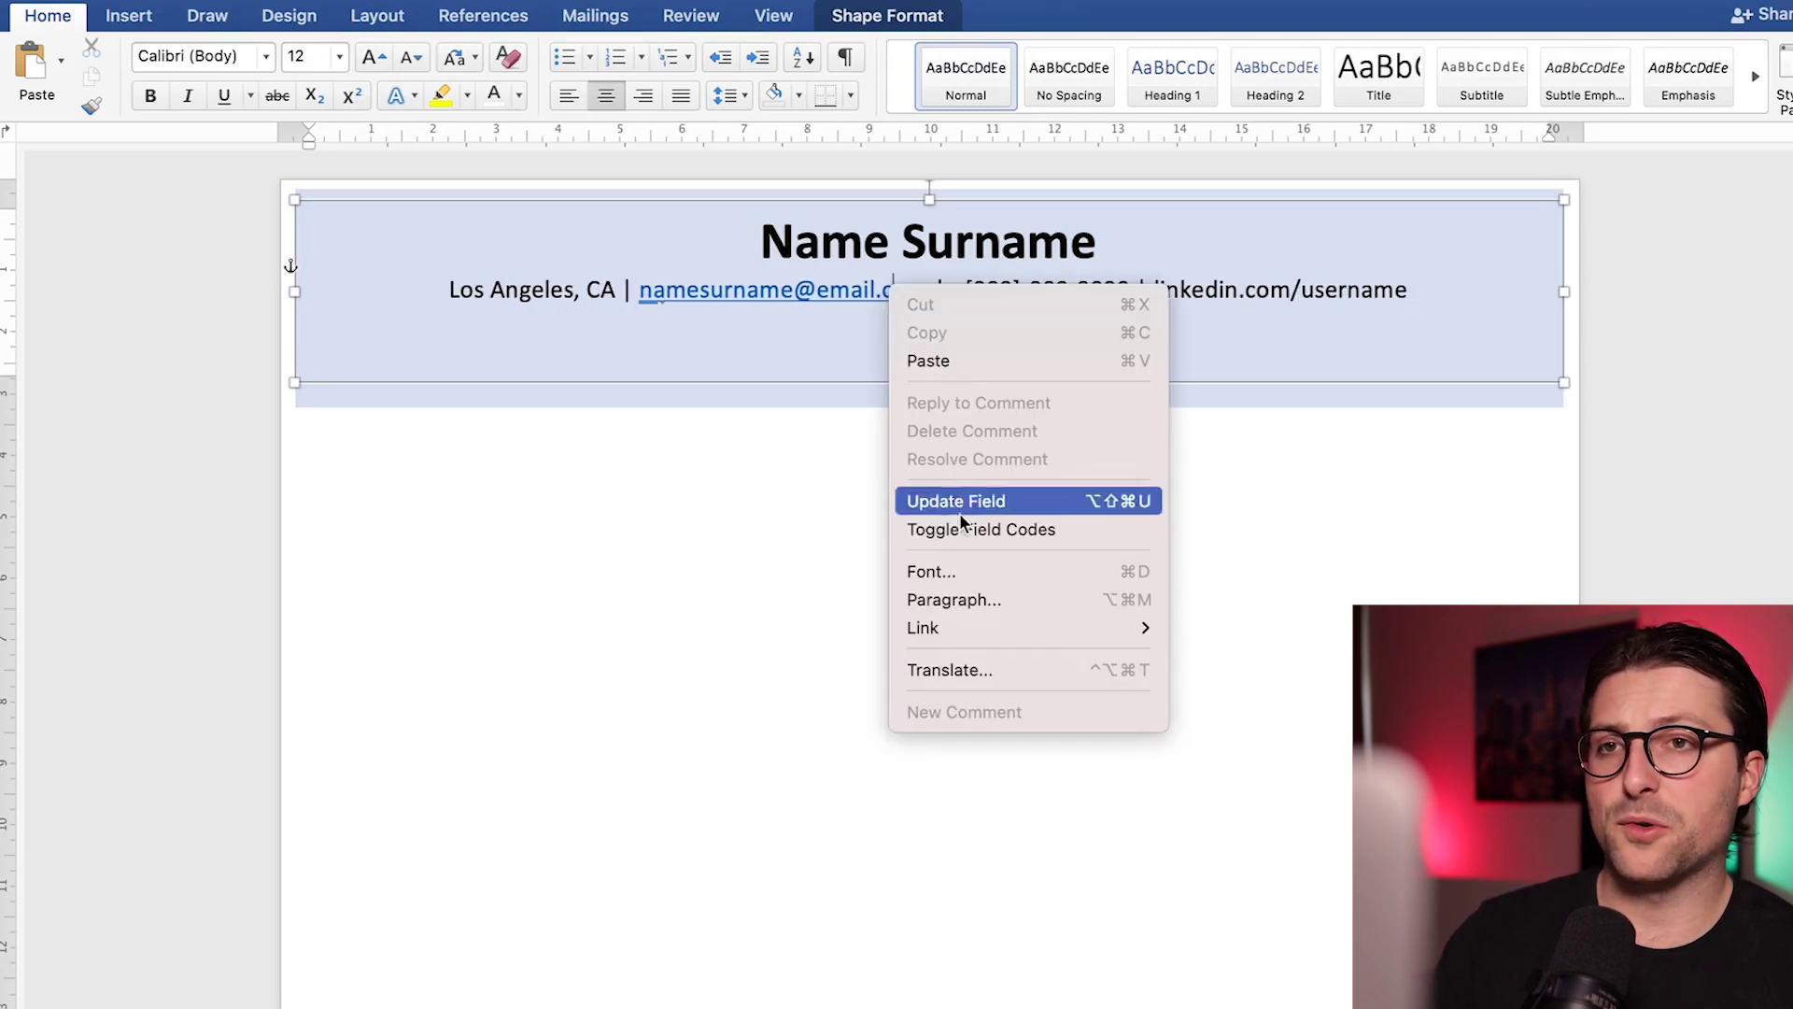
mouse_move(1066, 631)
click(1214, 742)
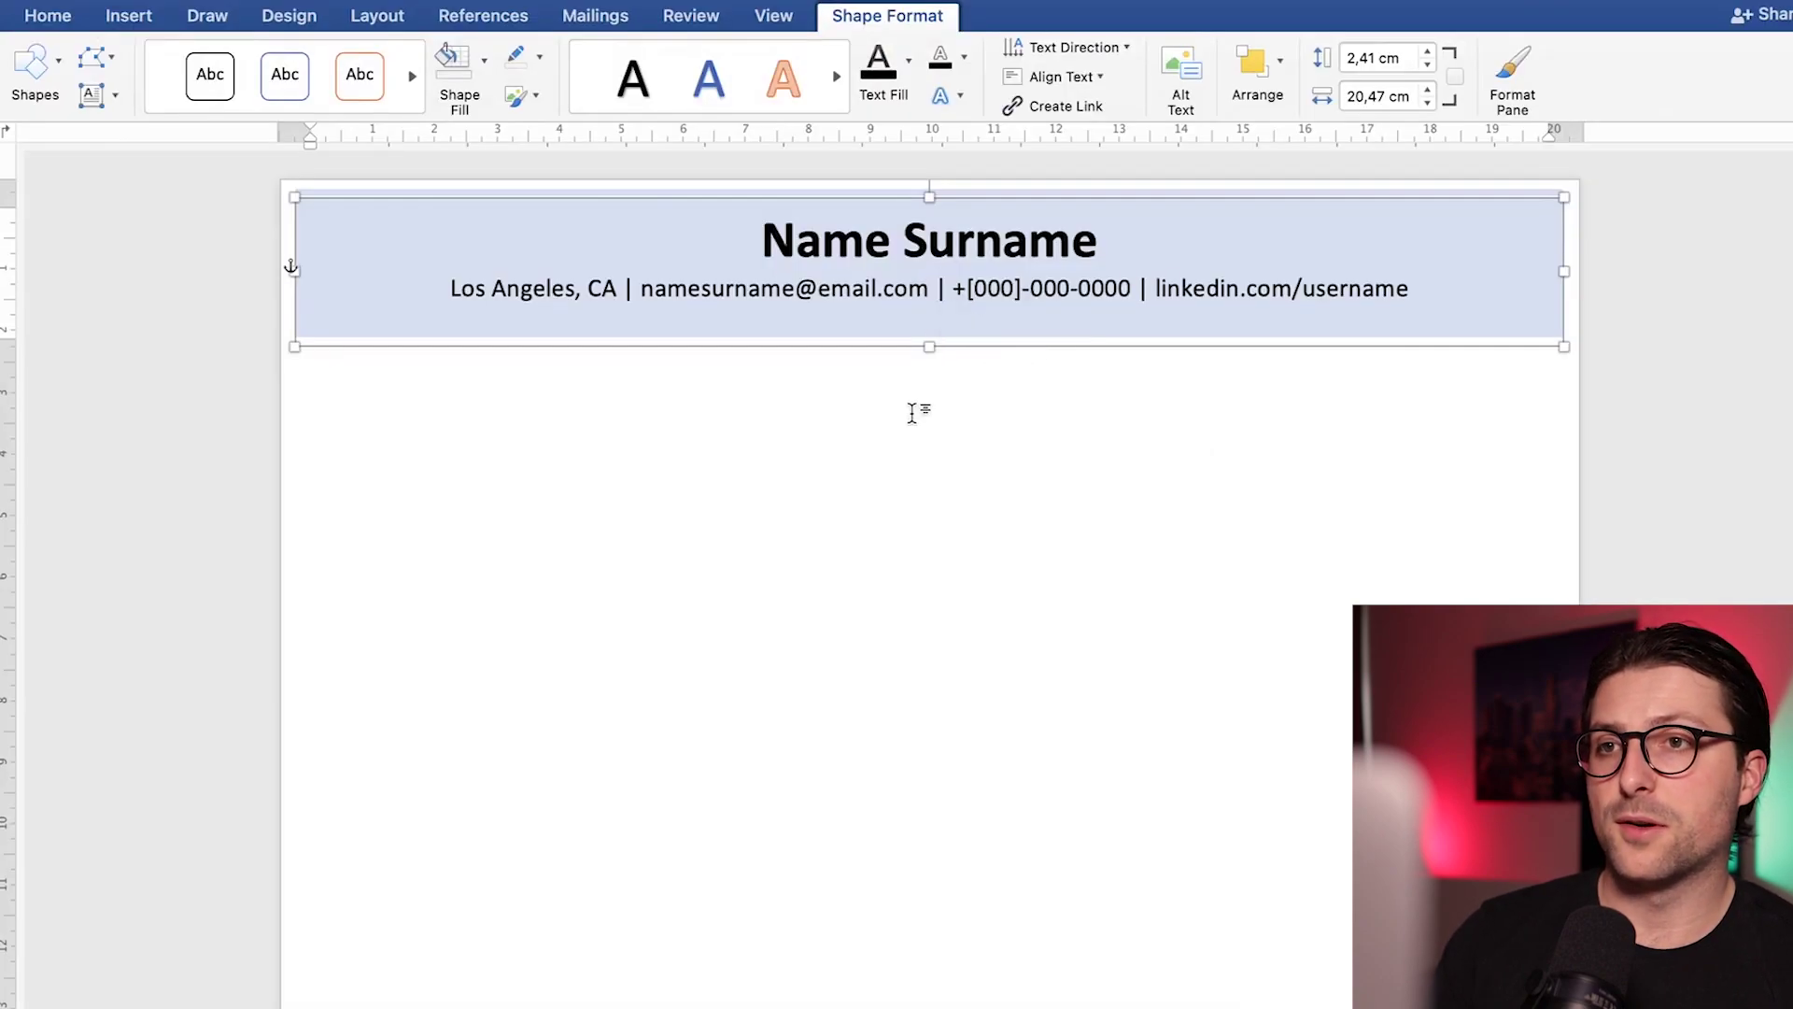
Type EDUCATION, CERTIFICATES & LICENCES, SKILLS and EXPERIENCE on separate lines below the header.
click(916, 408)
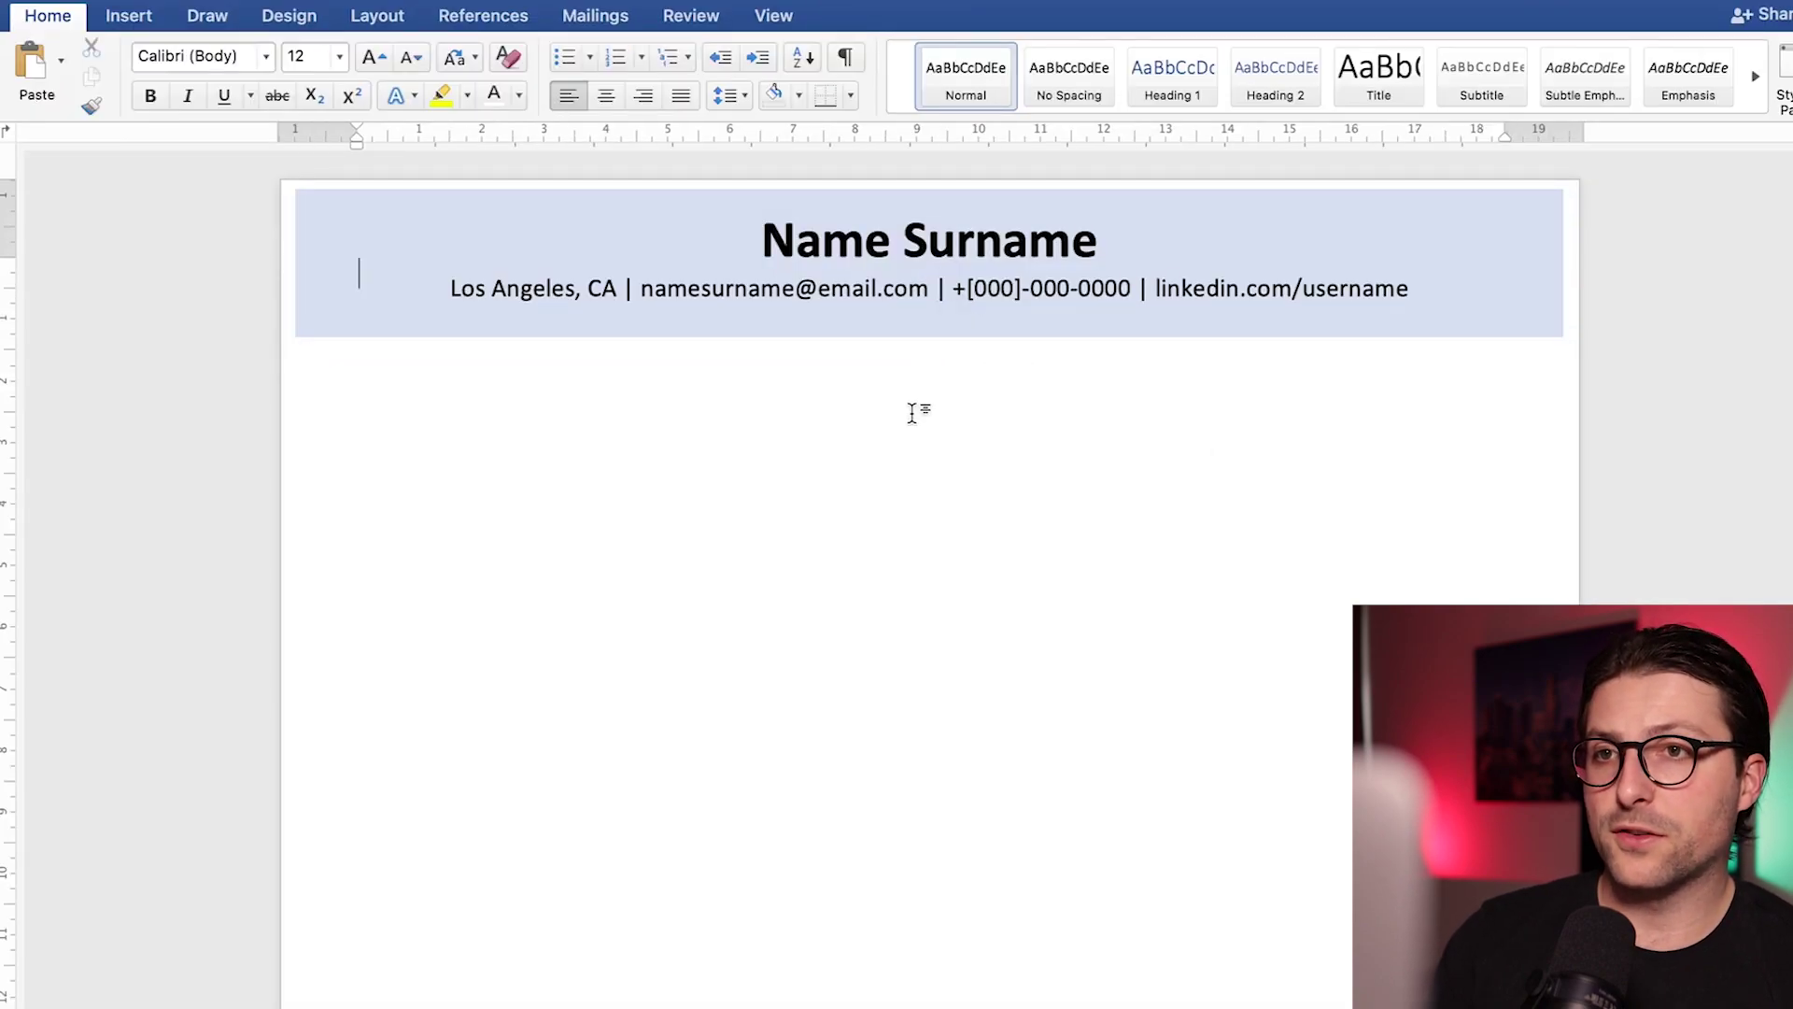
key(Return)
key(Return)
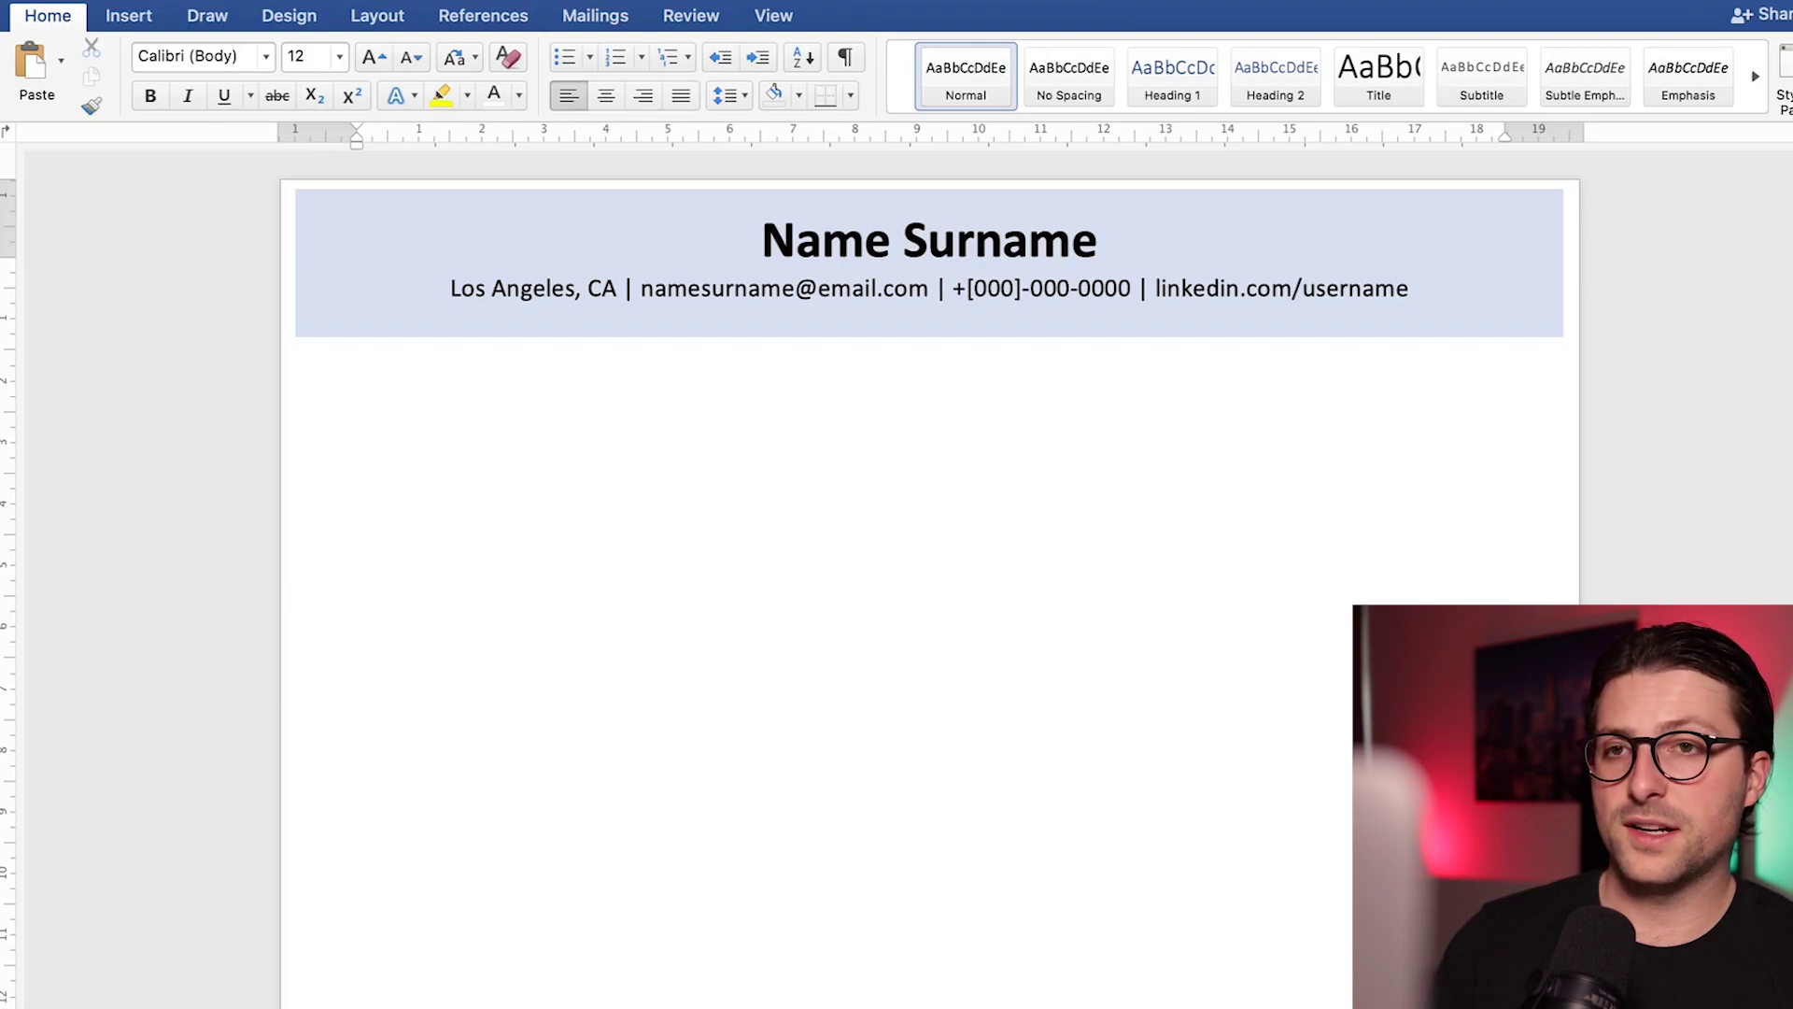
text(EDUCATION )
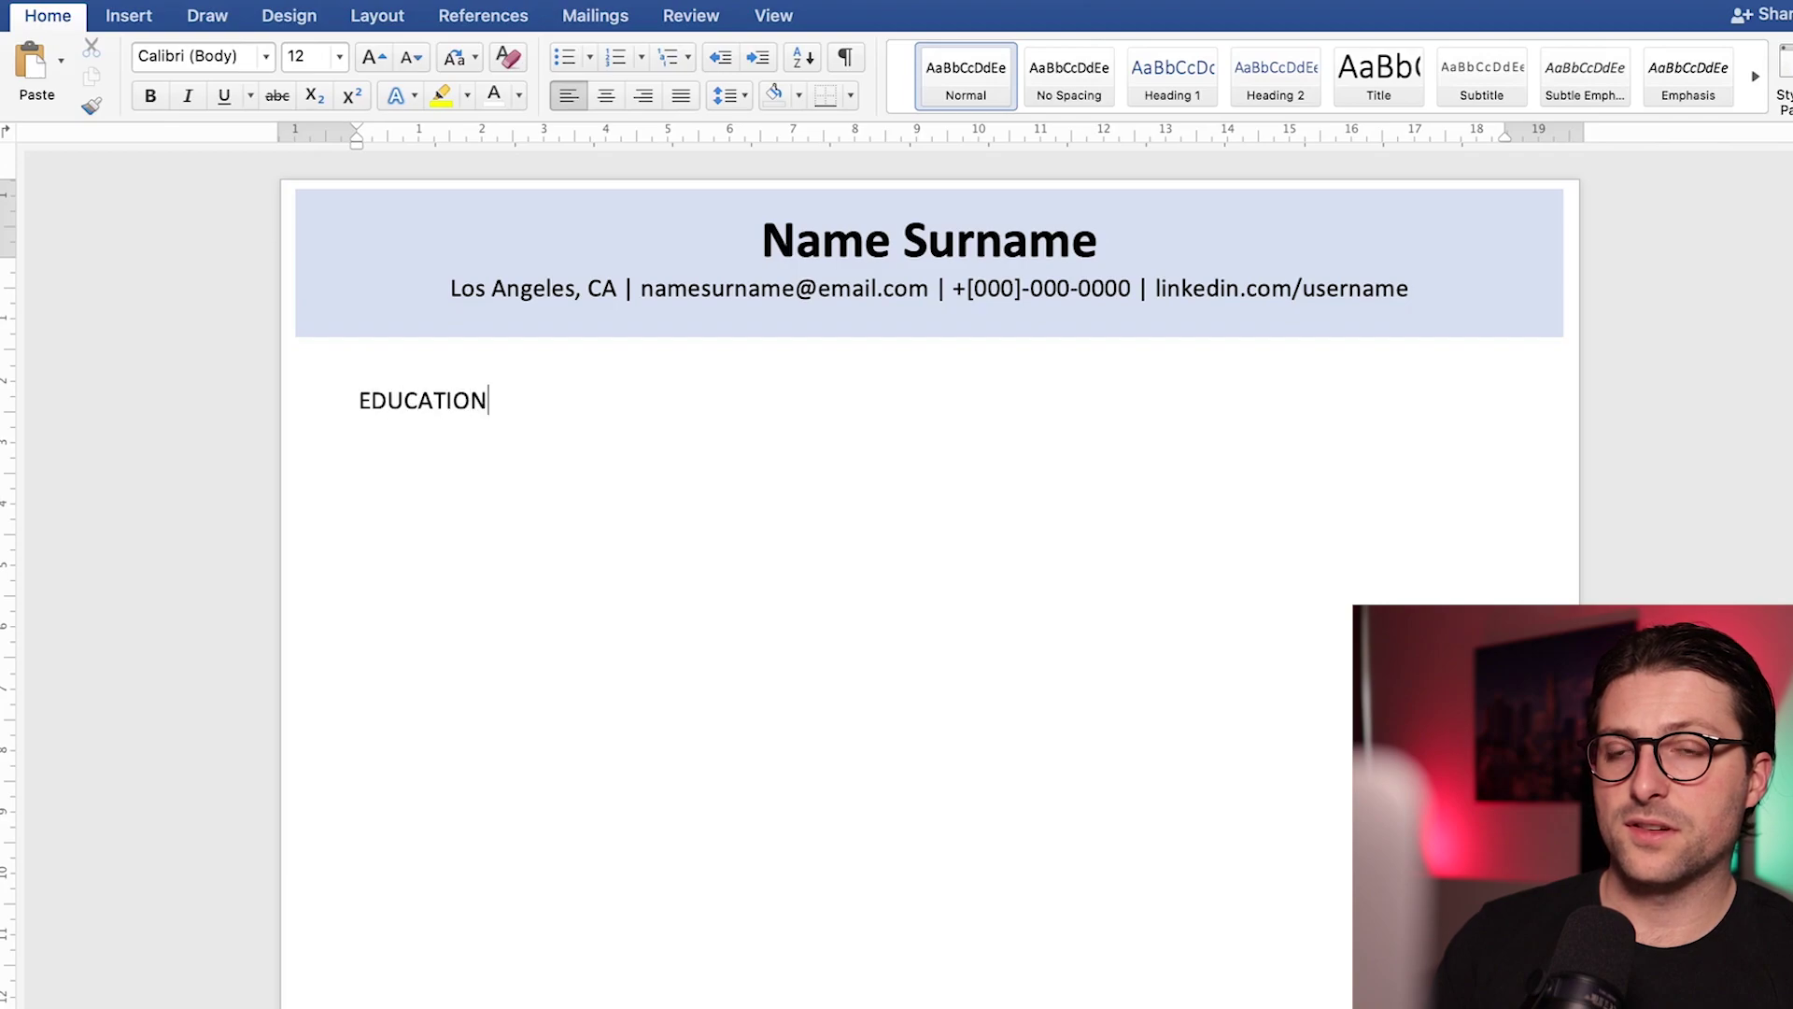
text(CERTIFICATES & L)
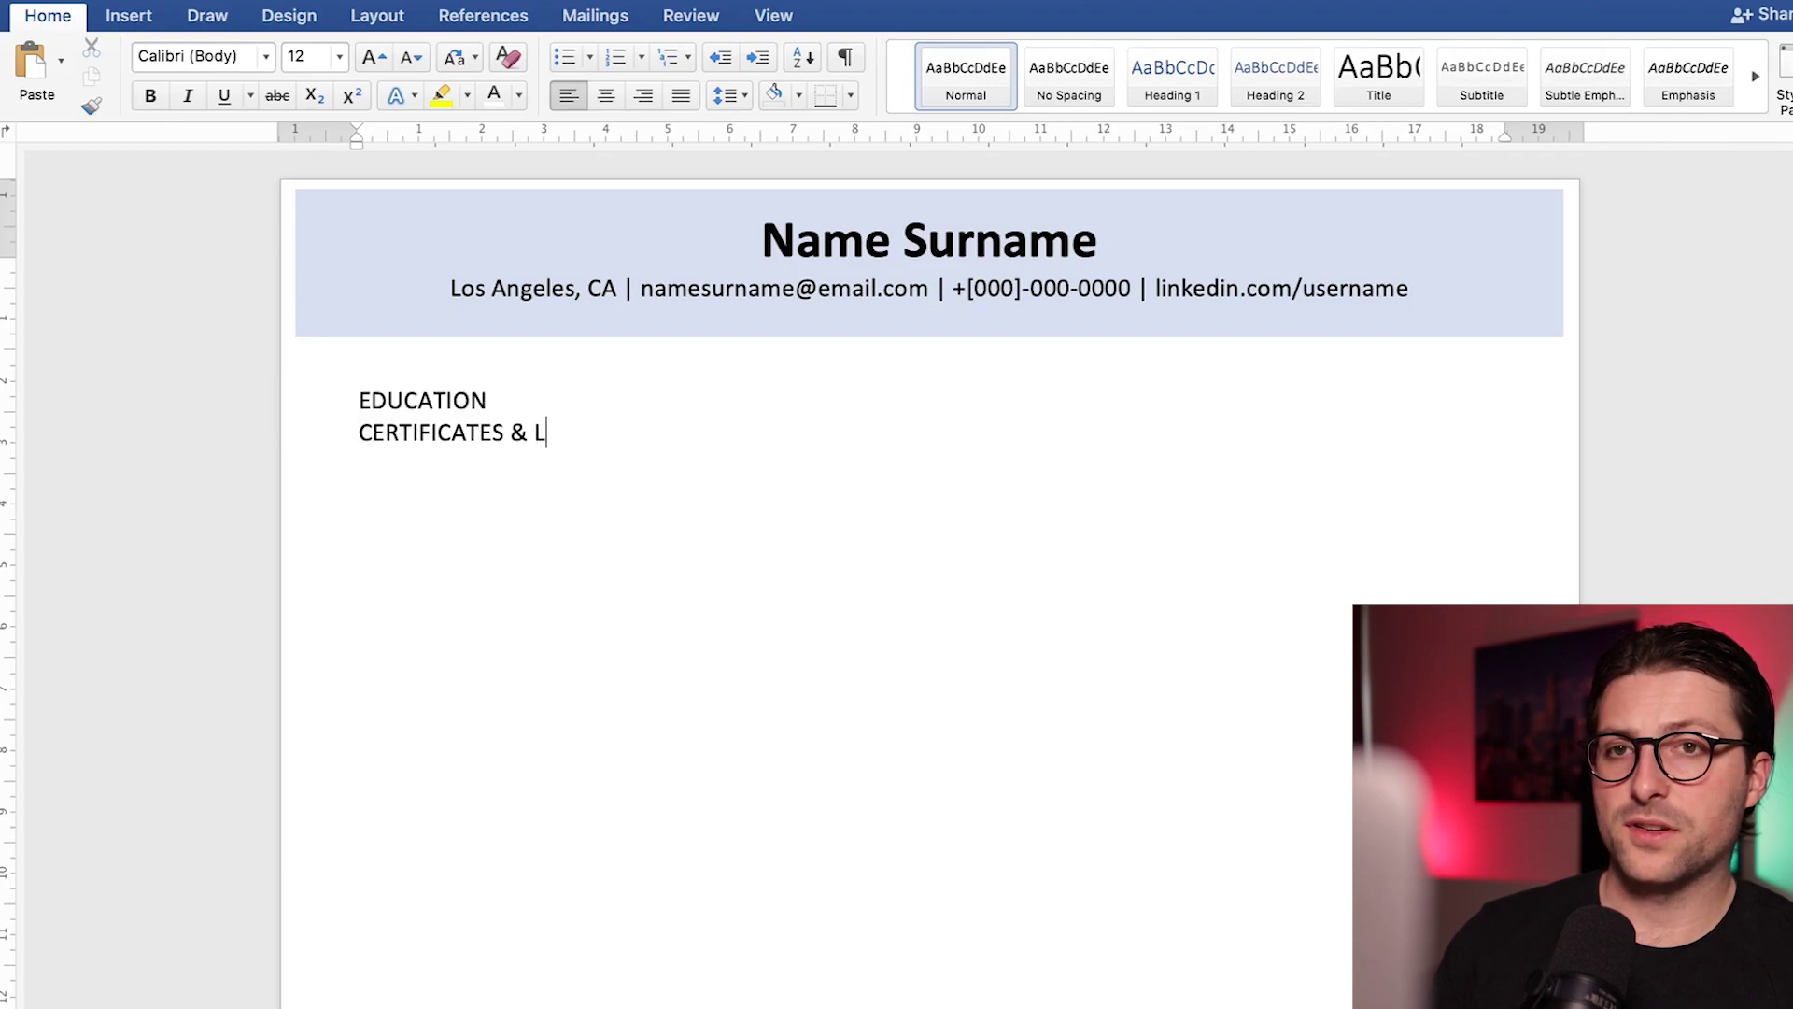
text(ICENCES)
key(Return)
text(SKILLS)
key(Return)
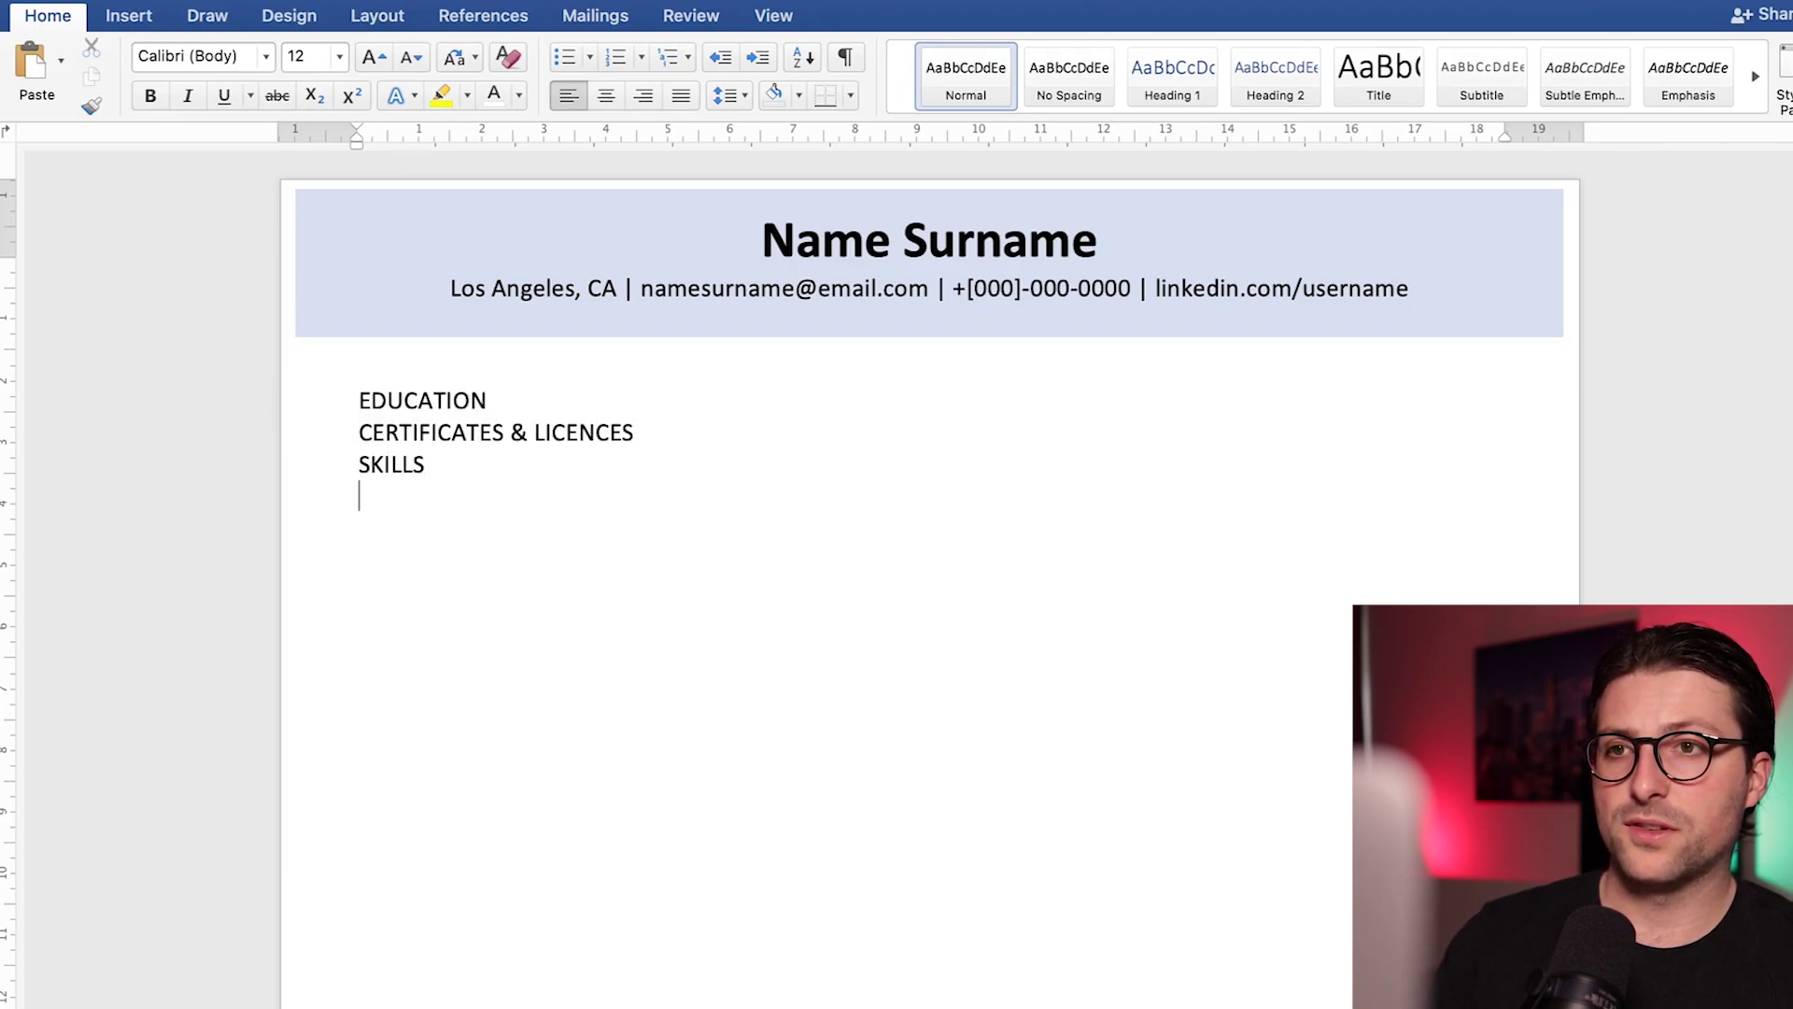
text(EXPERIENCE)
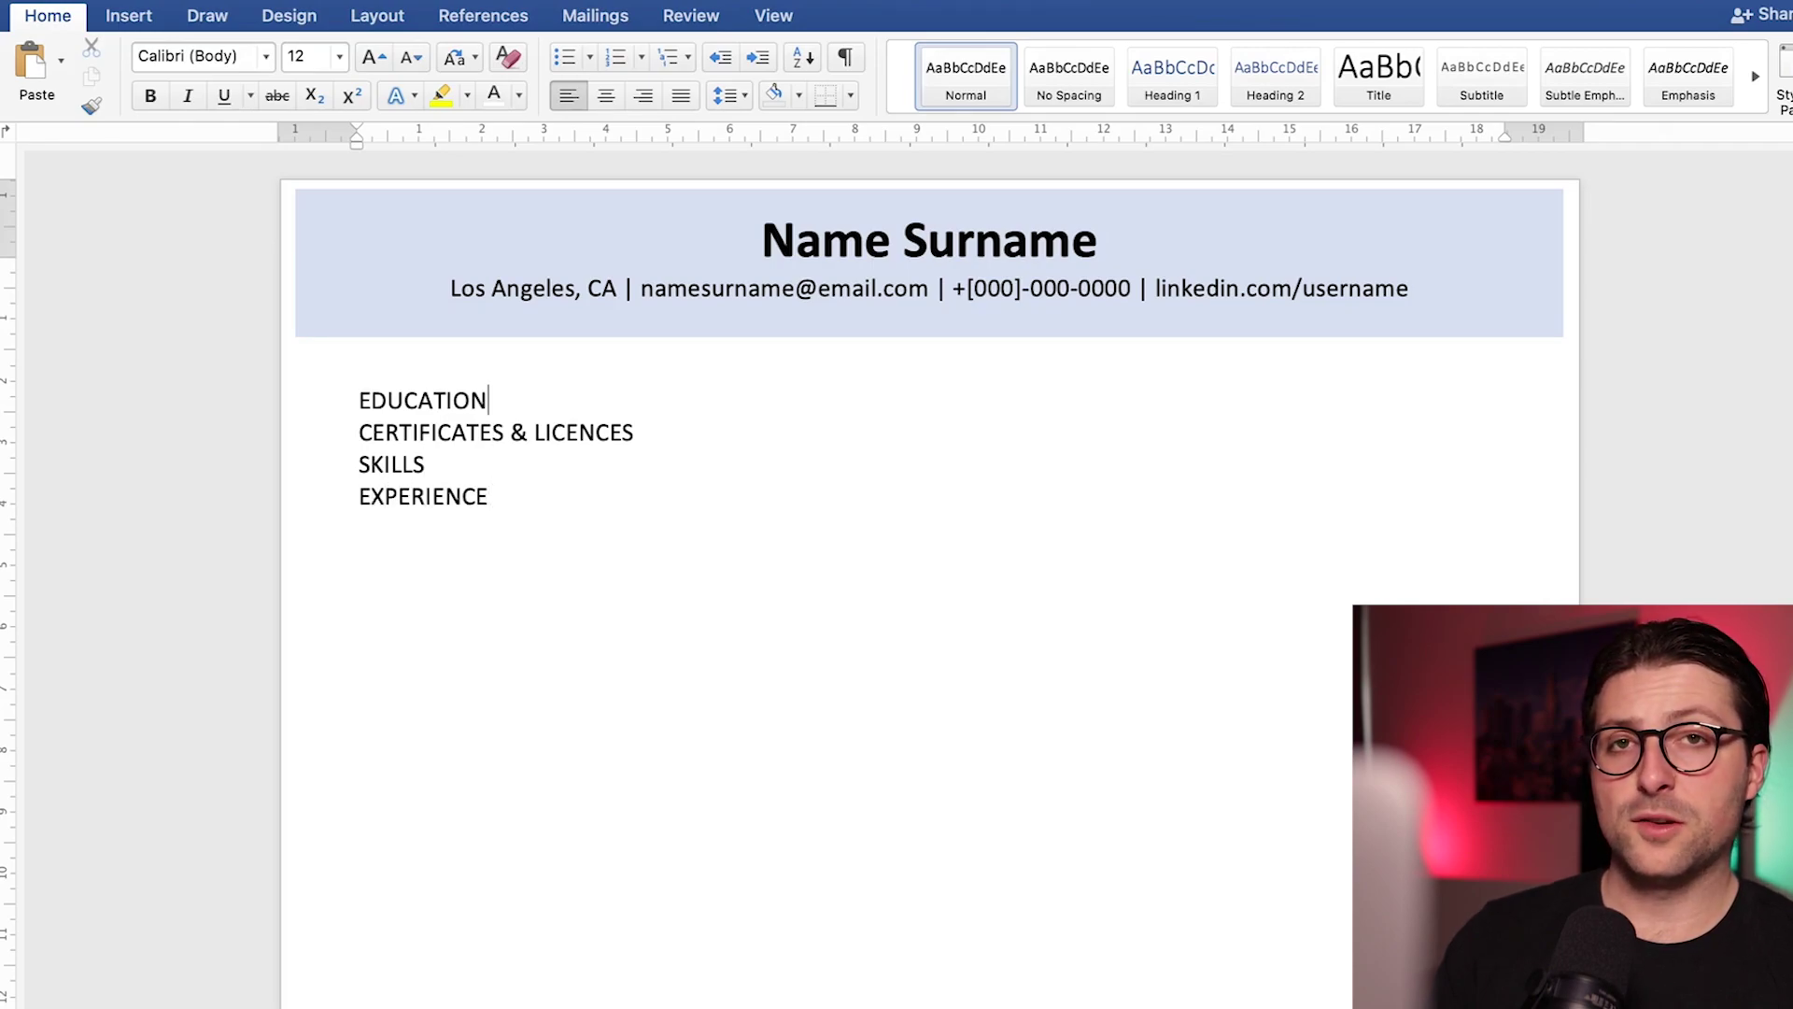
Insert blank lines separating the four section headings.
key(Return)
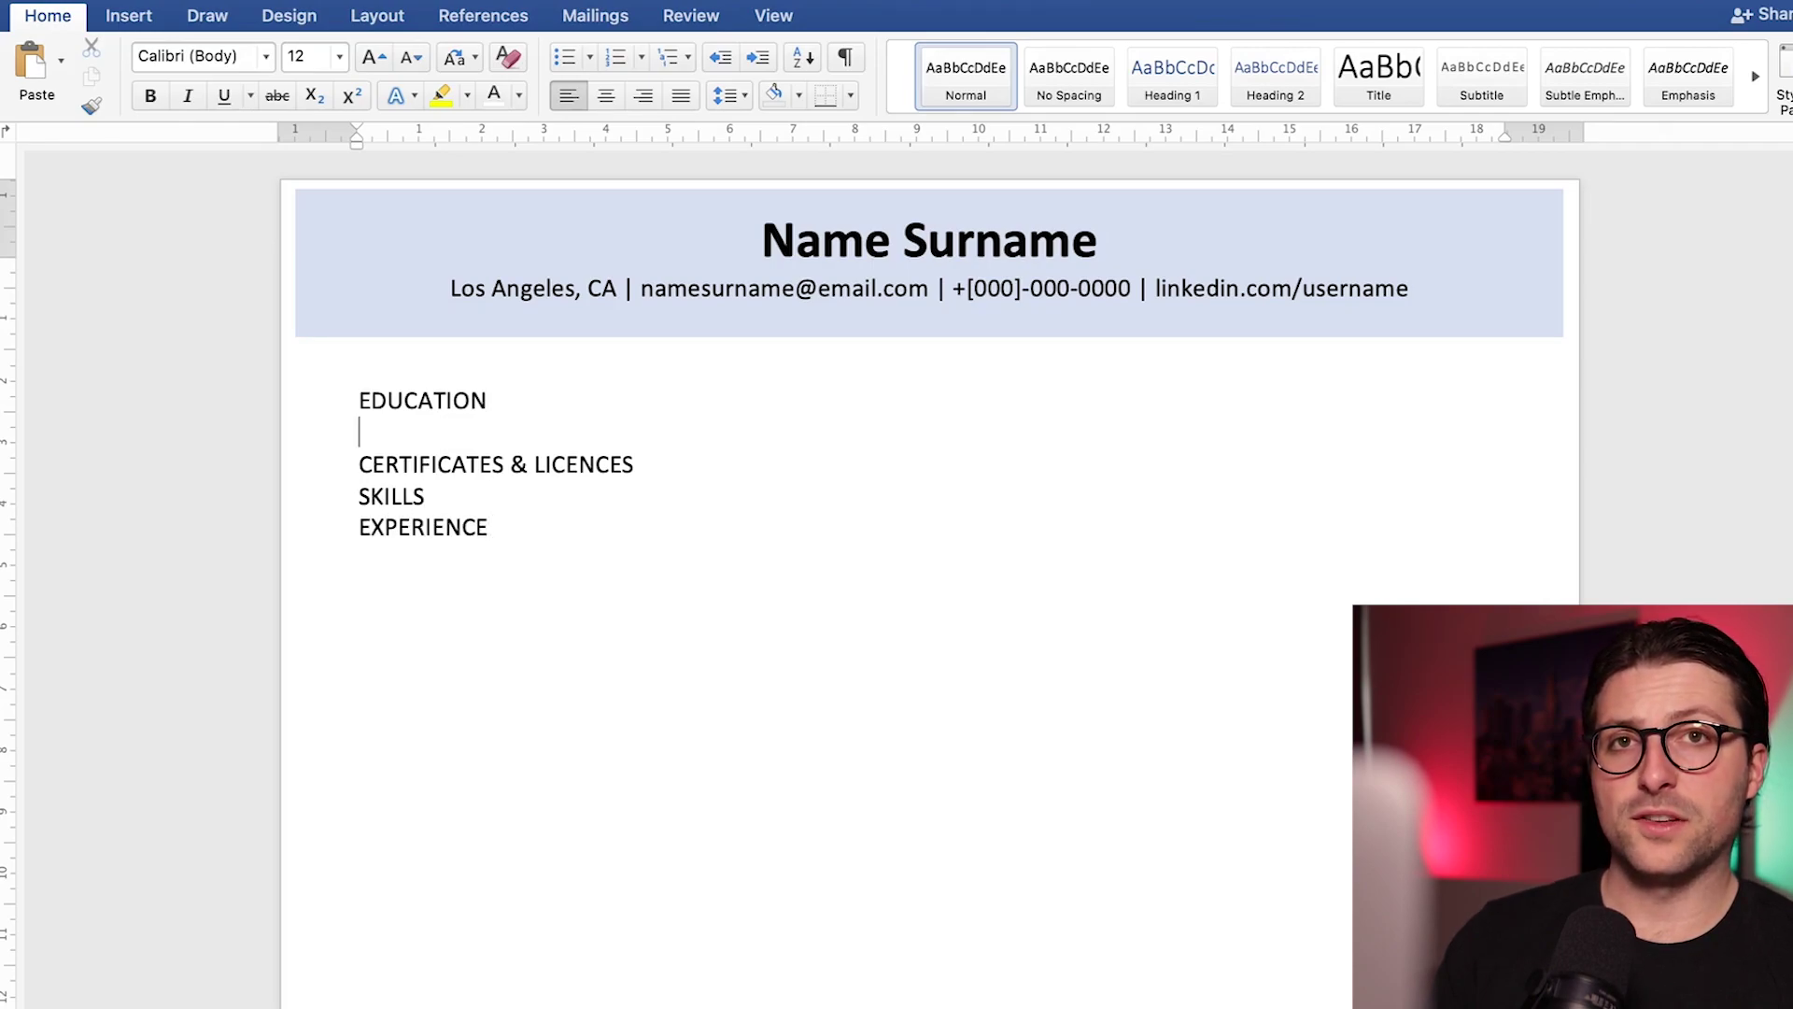
key(Return)
key(Return)
key(Return)
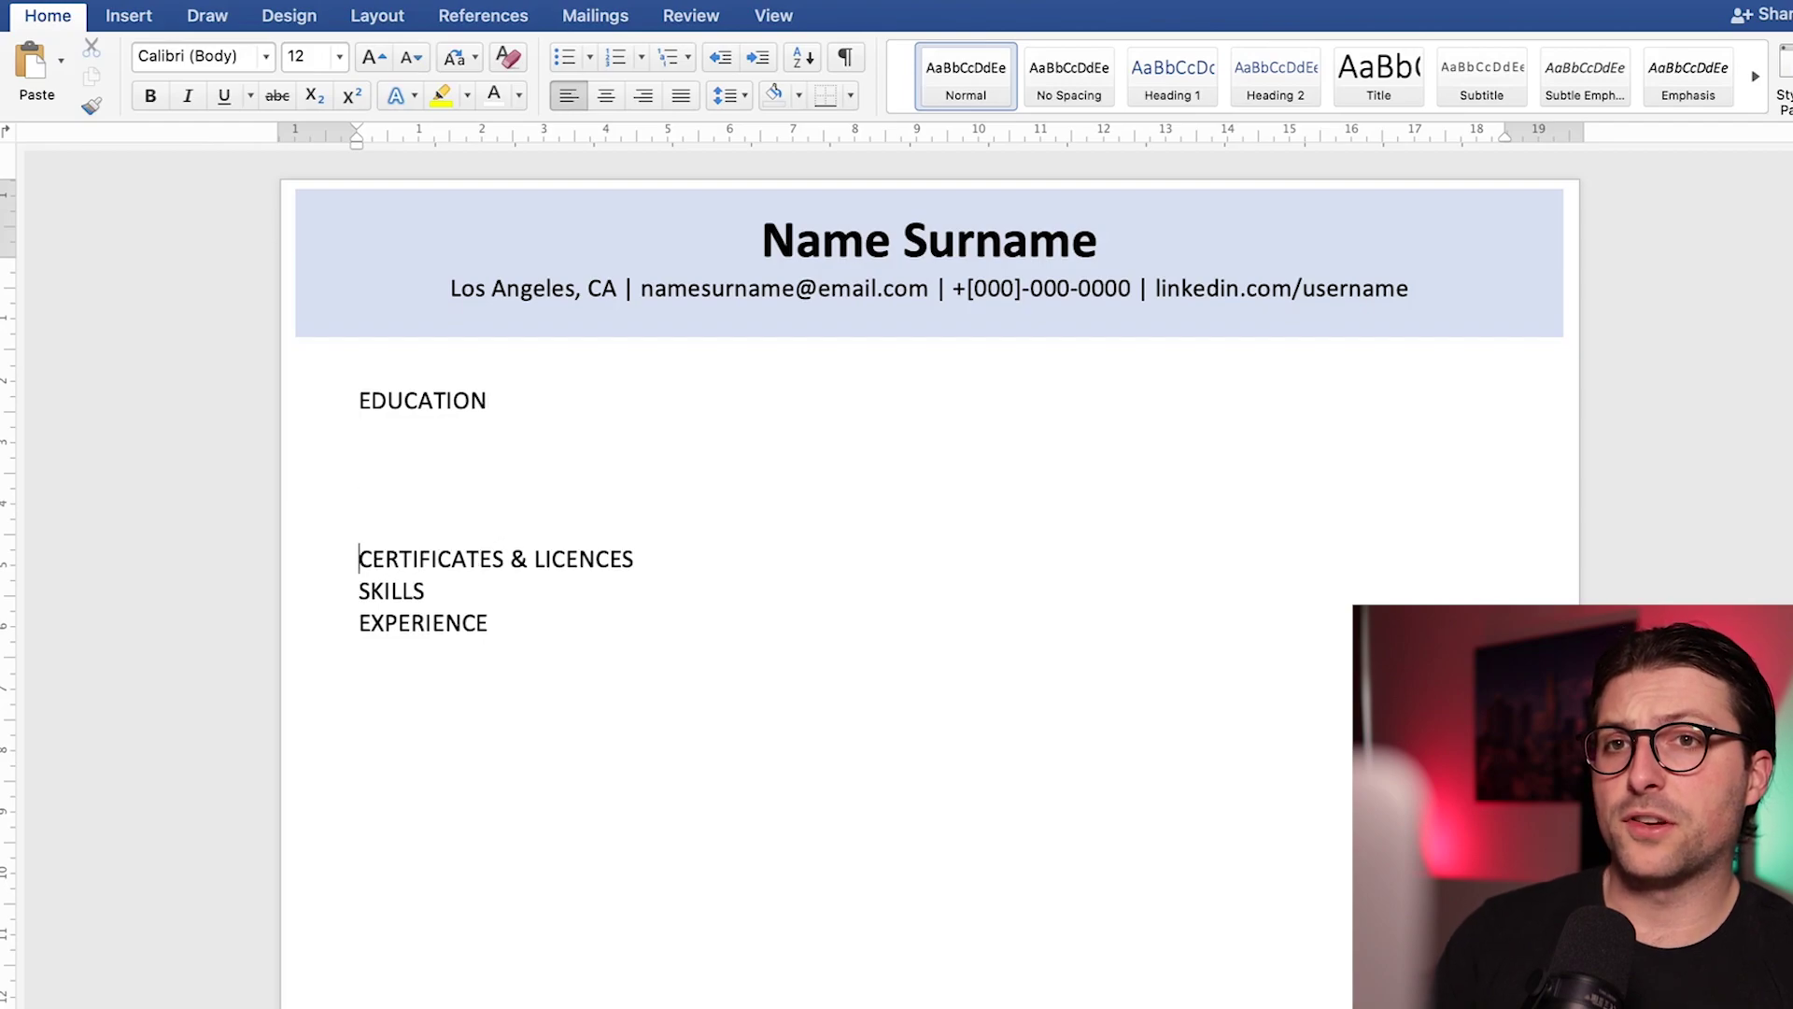
key(BackSpace)
key(BackSpace)
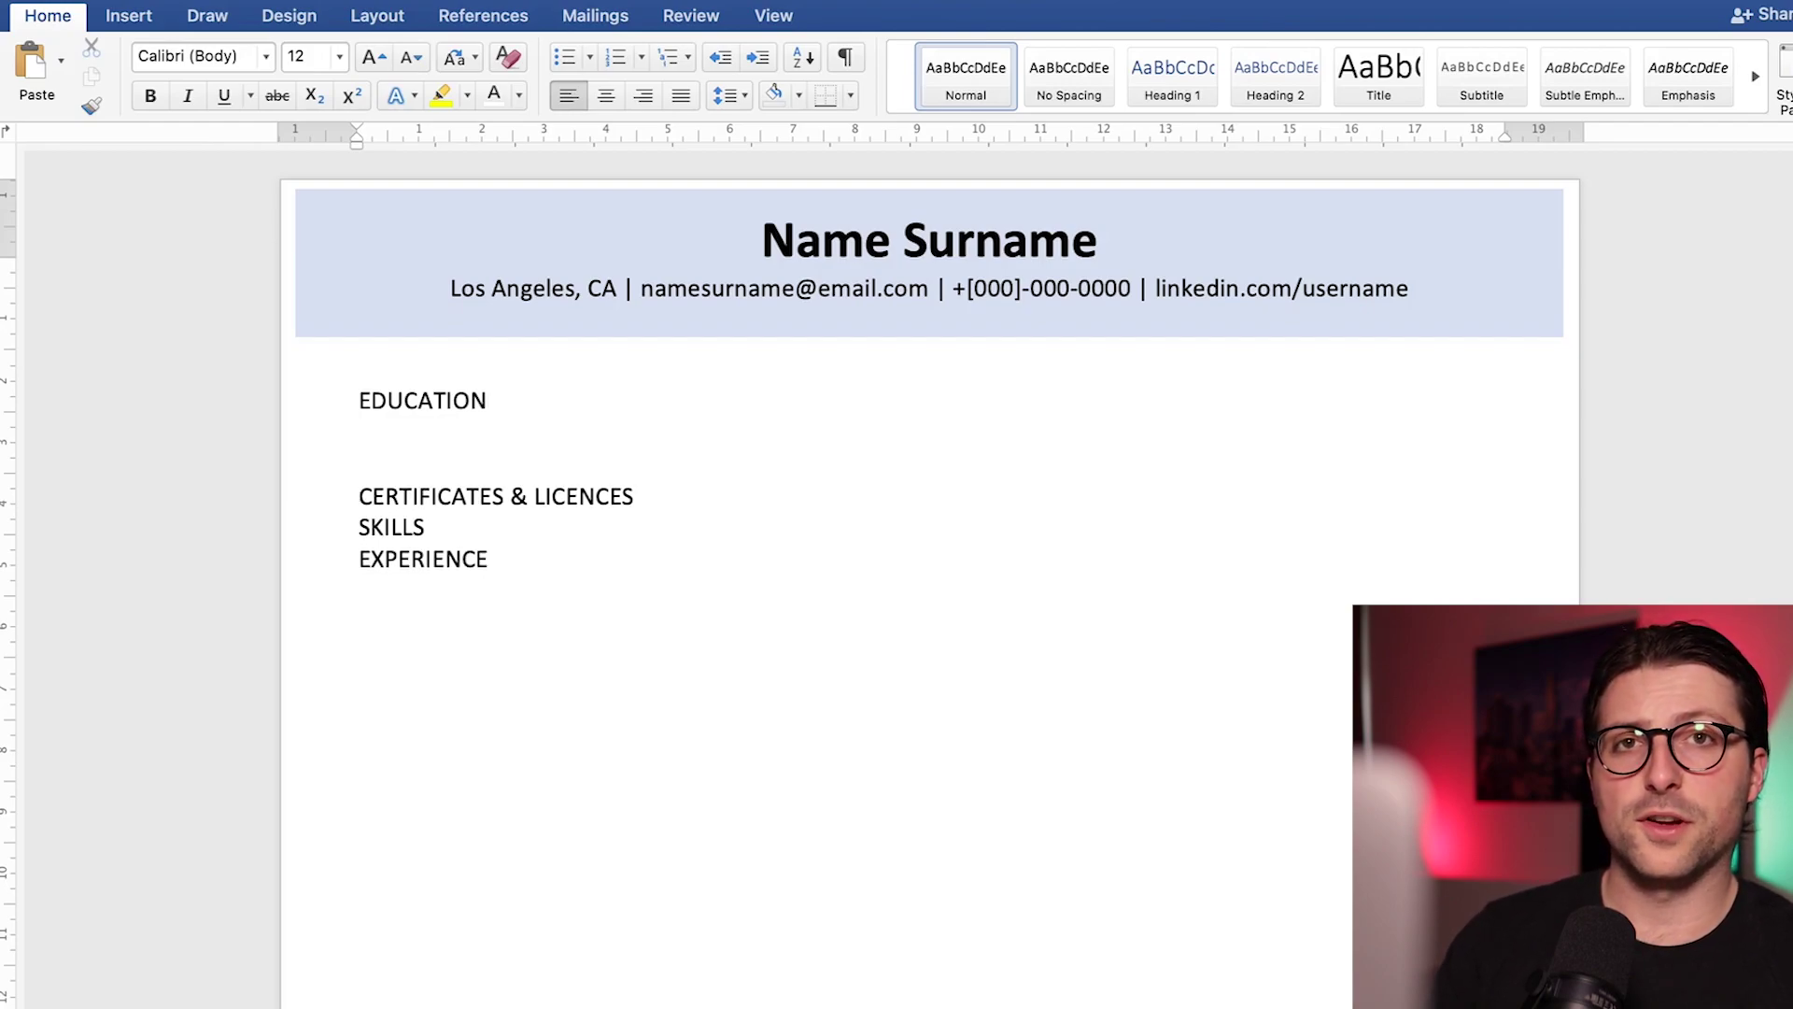
click(360, 527)
key(Return)
key(Return)
click(359, 621)
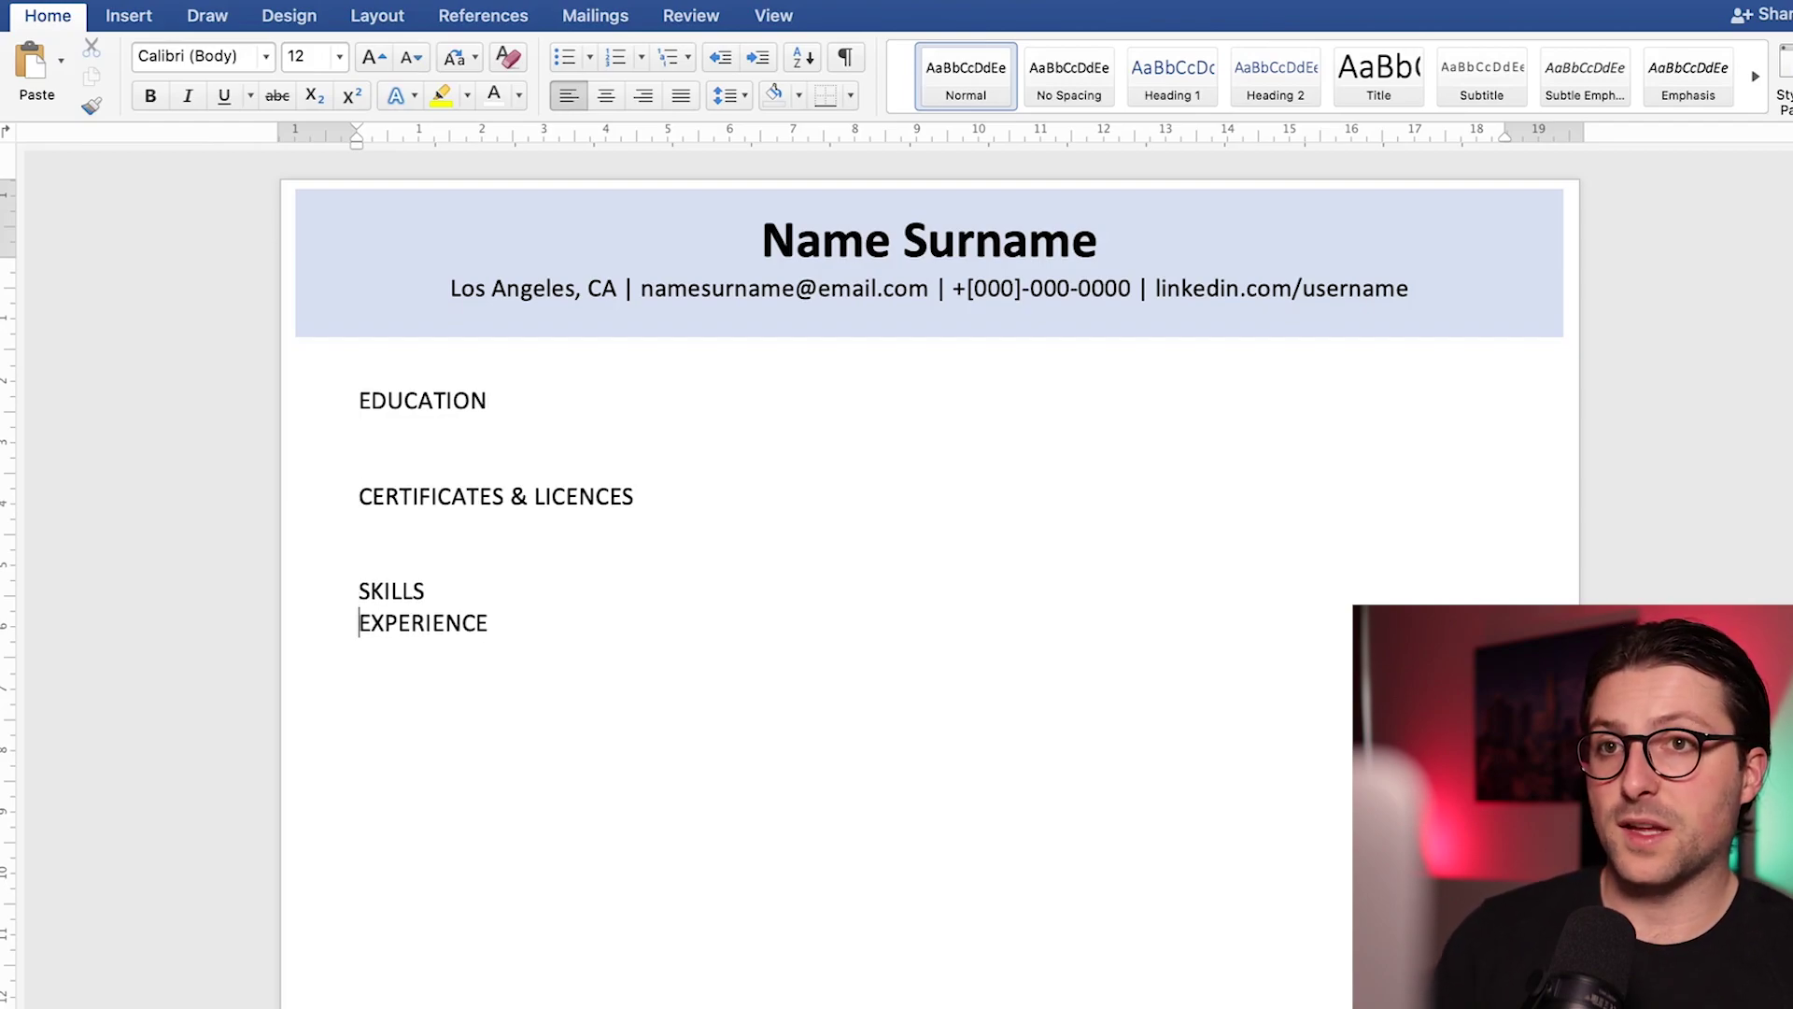
key(Return)
key(Return)
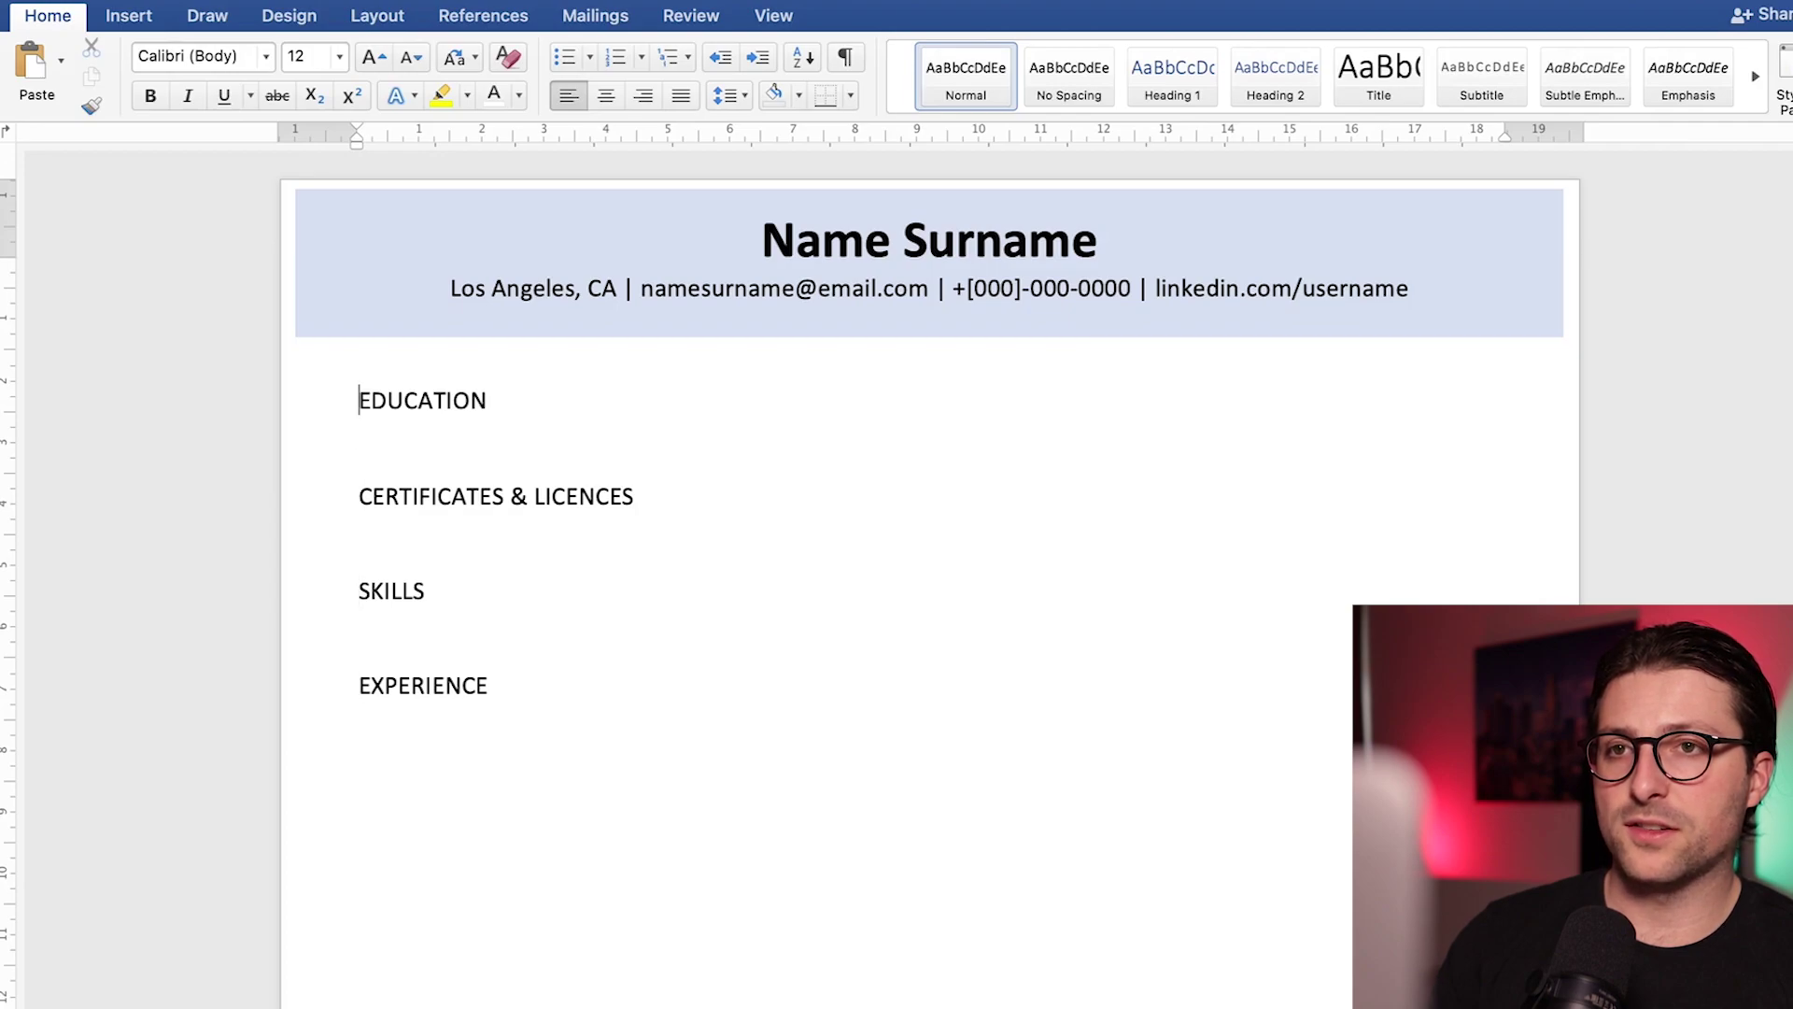
triple_click(913, 404)
Bold EDUCATION and give it 12 pt spacing before and after in Line Spacing Options.
key(super+b)
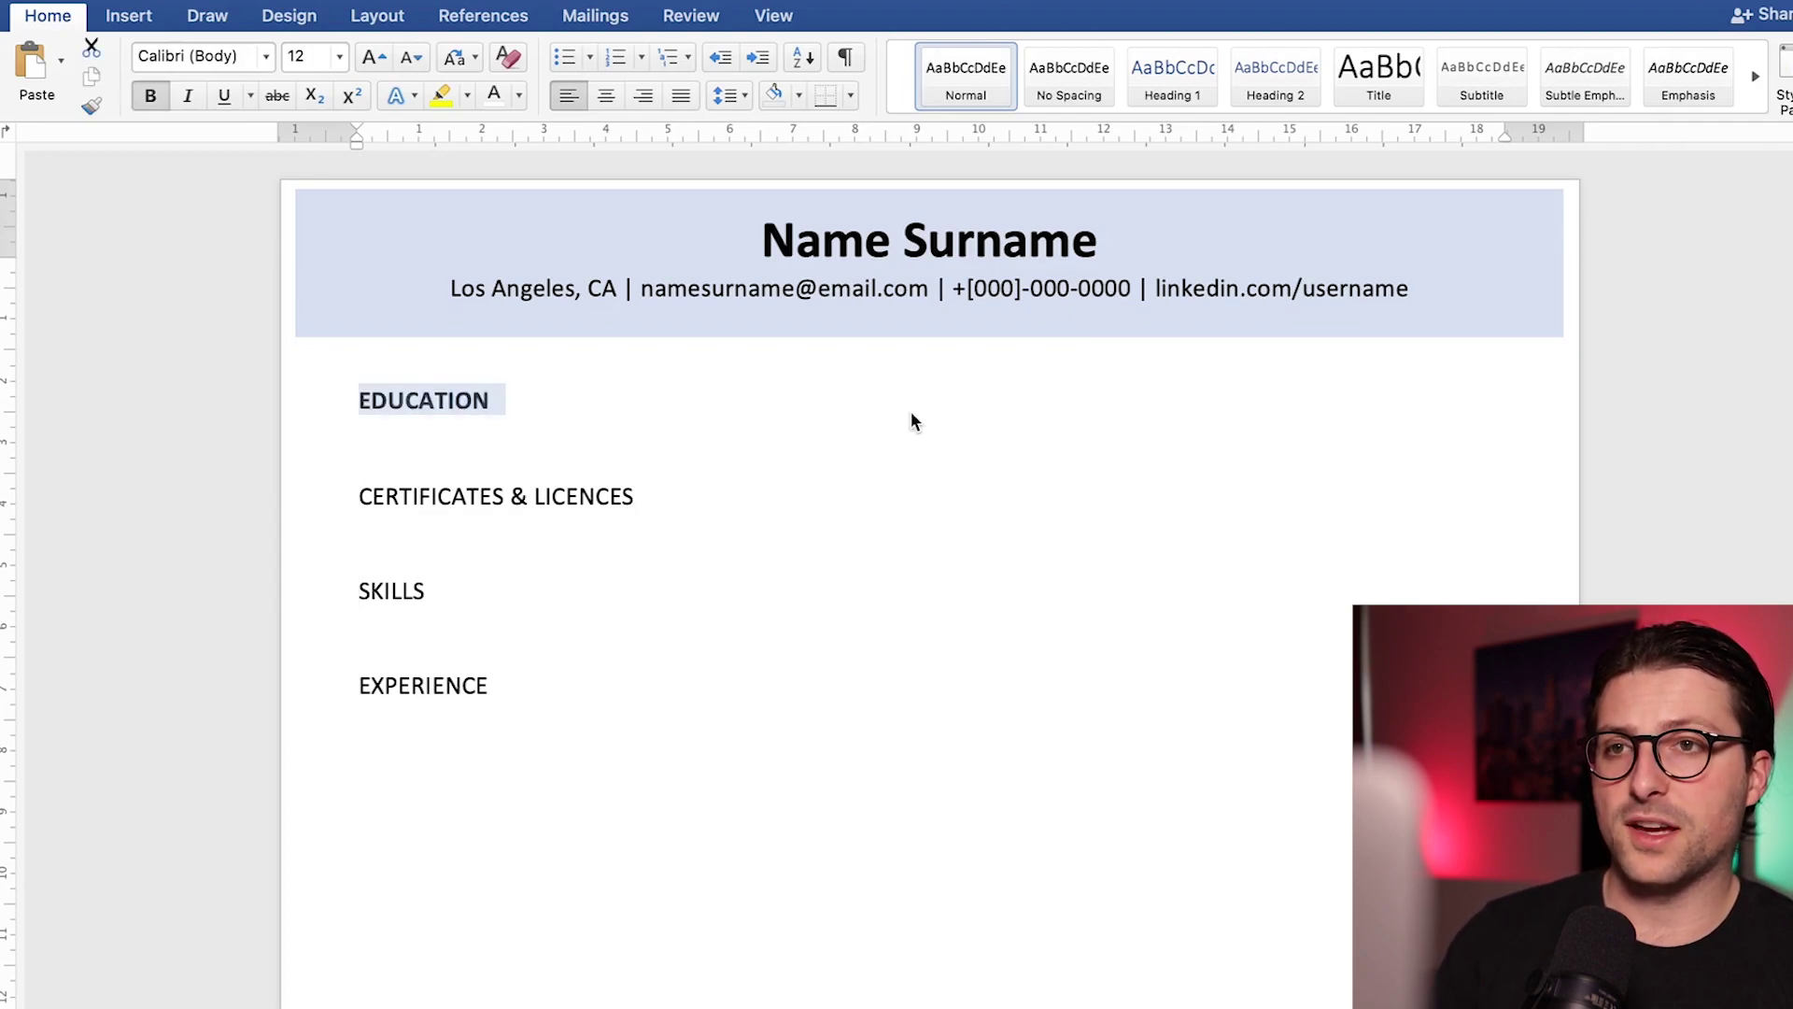
click(745, 97)
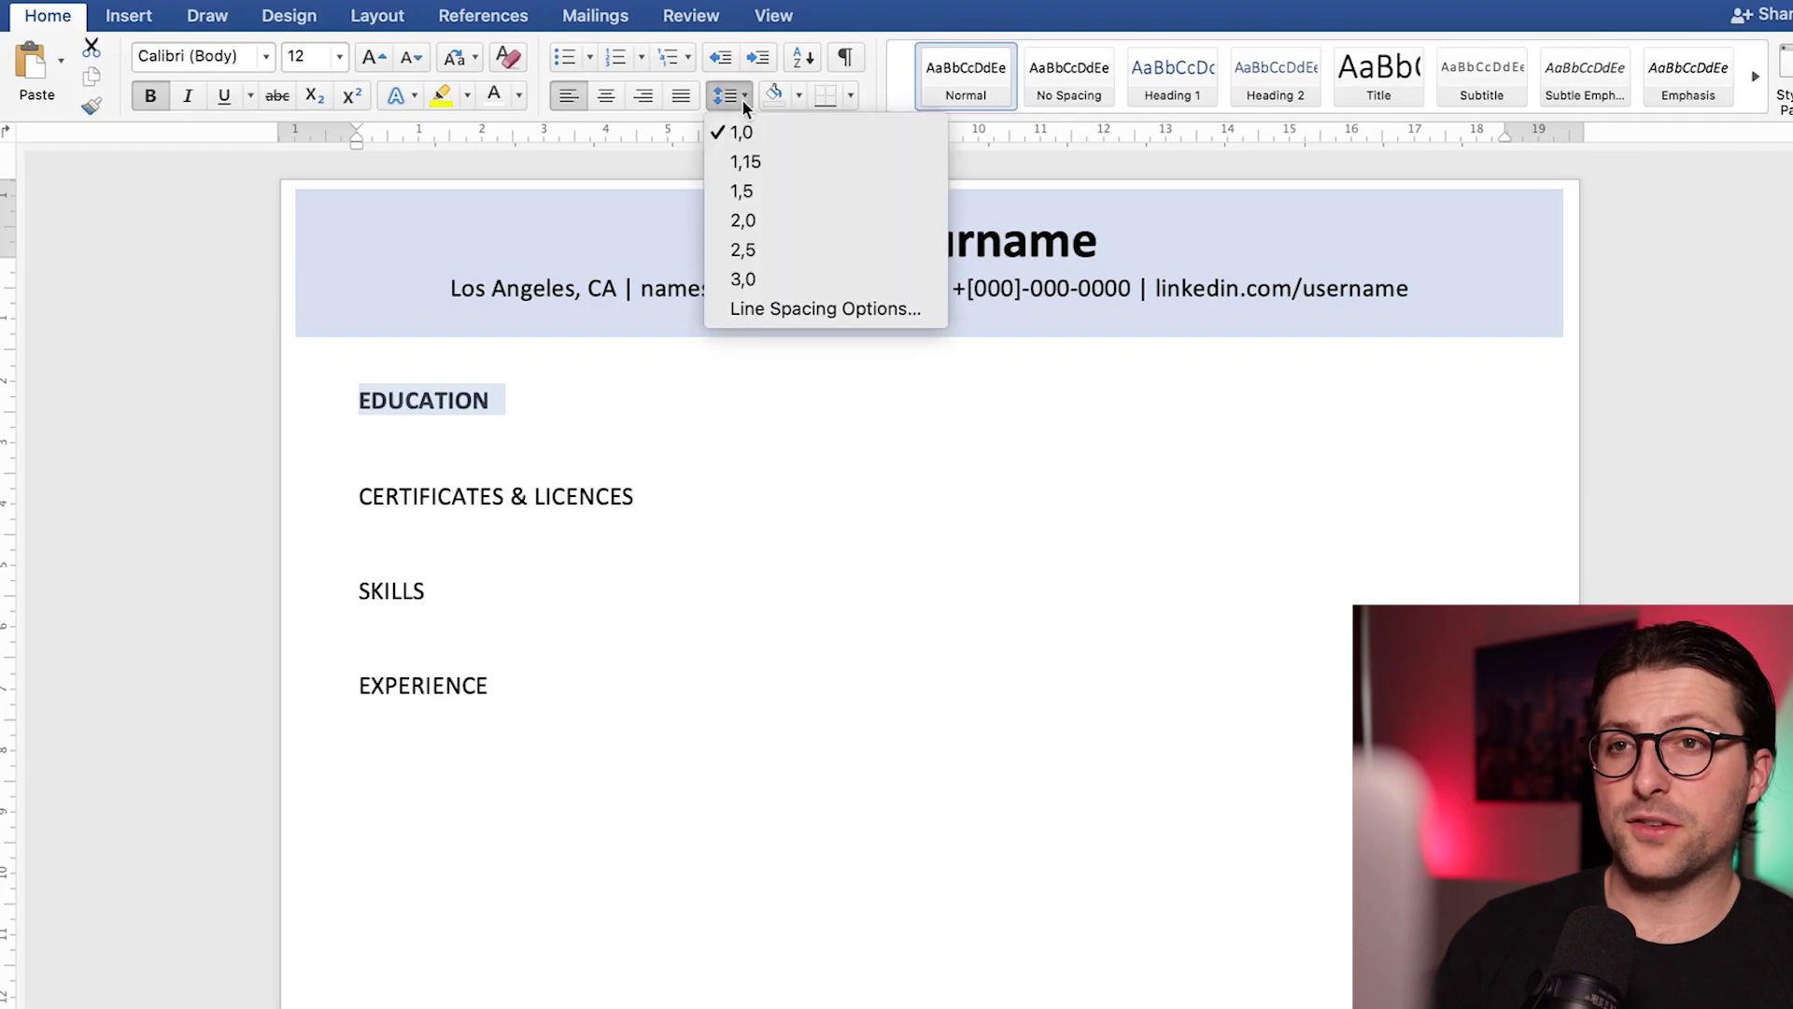
click(739, 309)
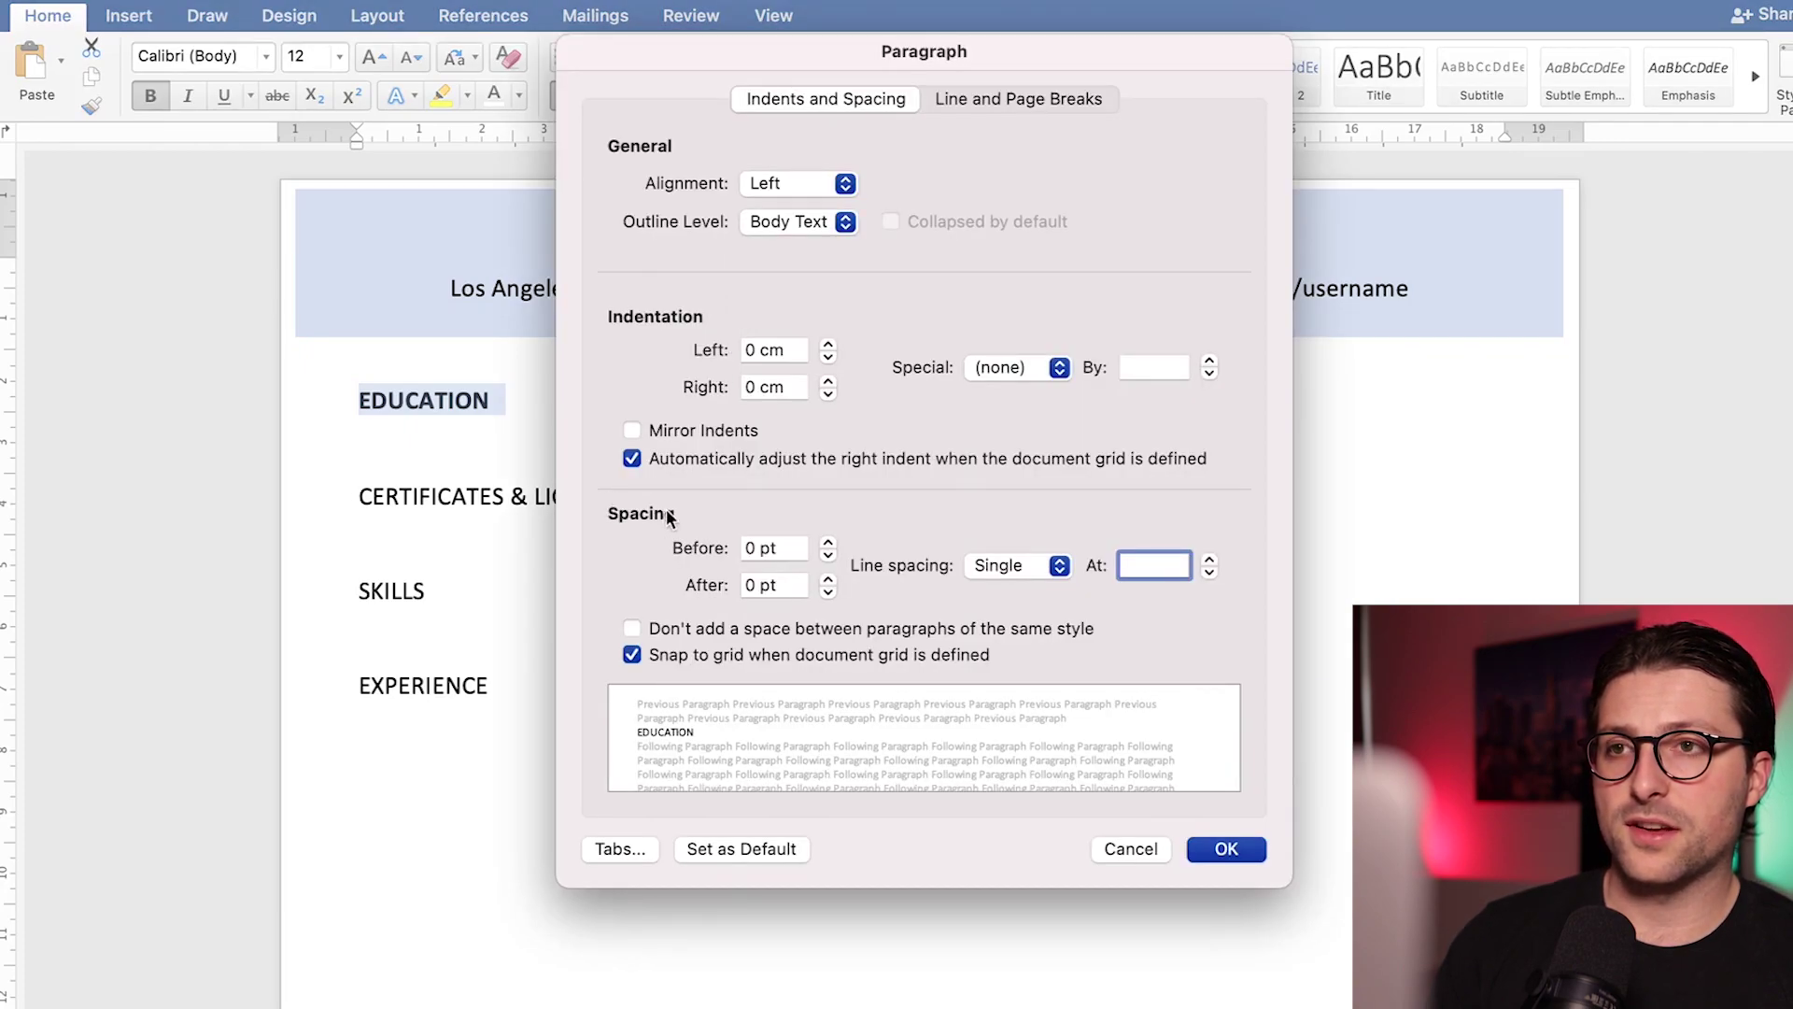
click(827, 544)
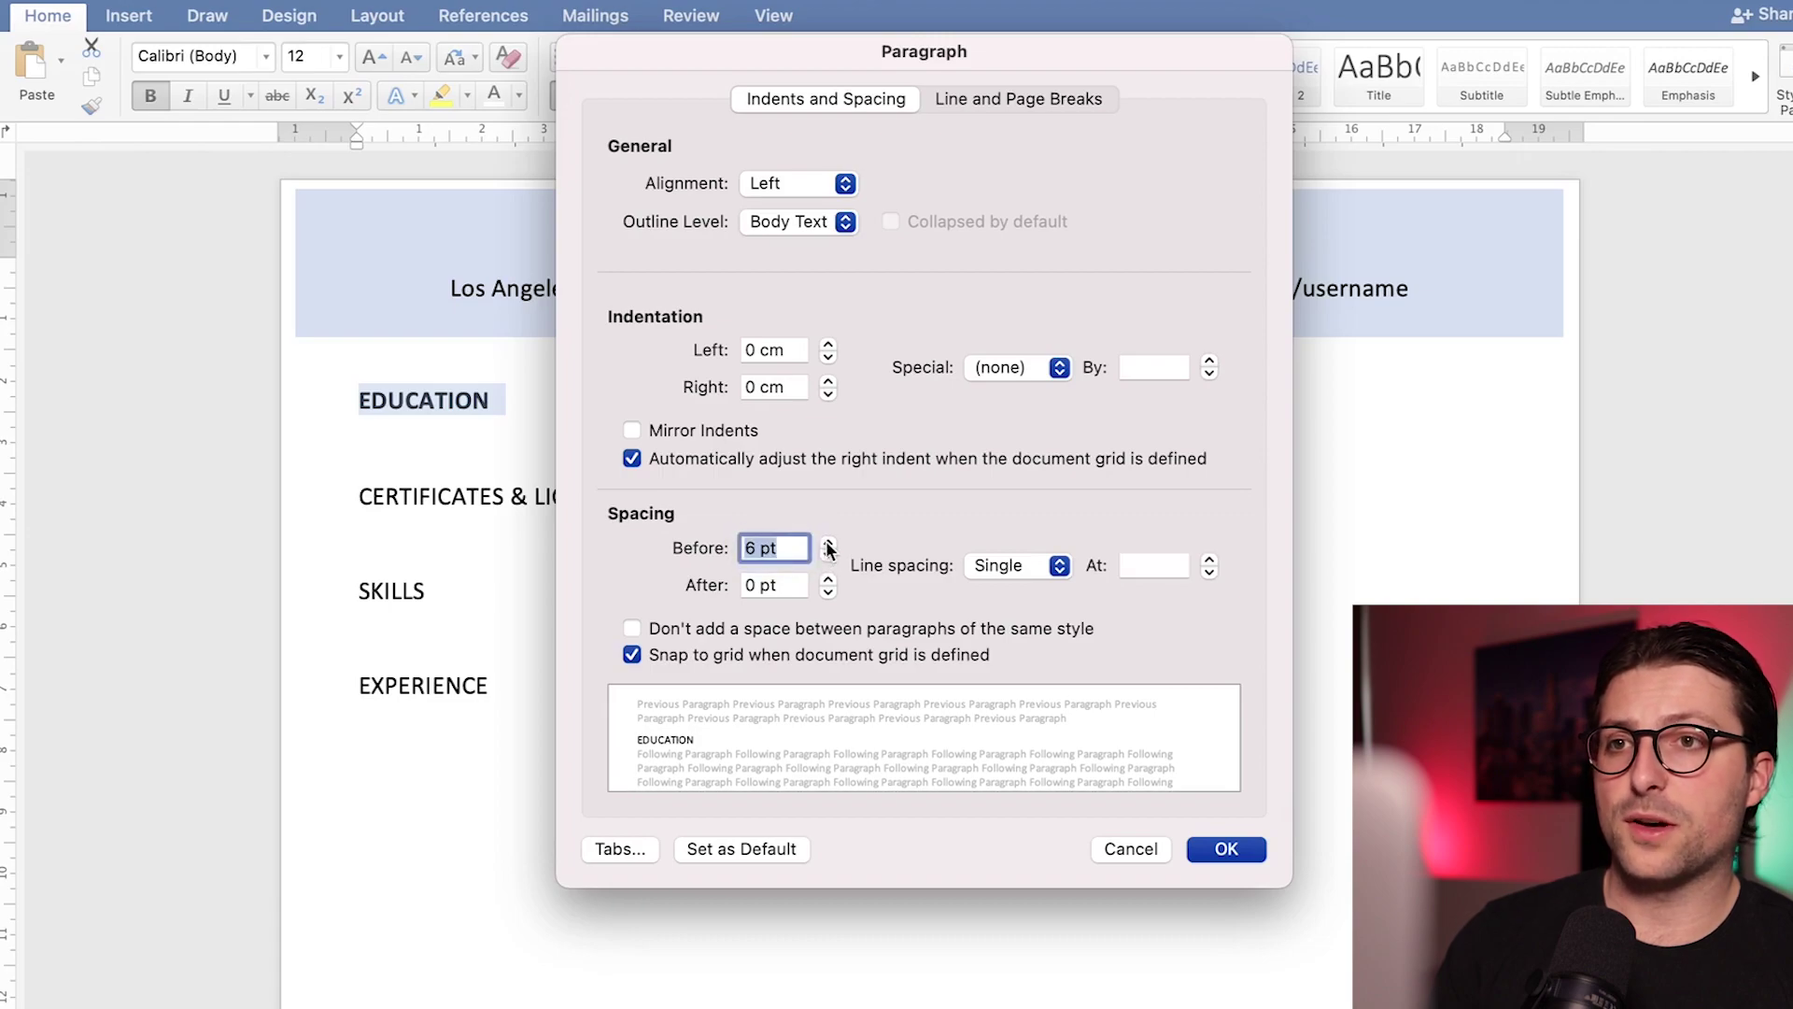
click(828, 544)
click(828, 579)
click(827, 579)
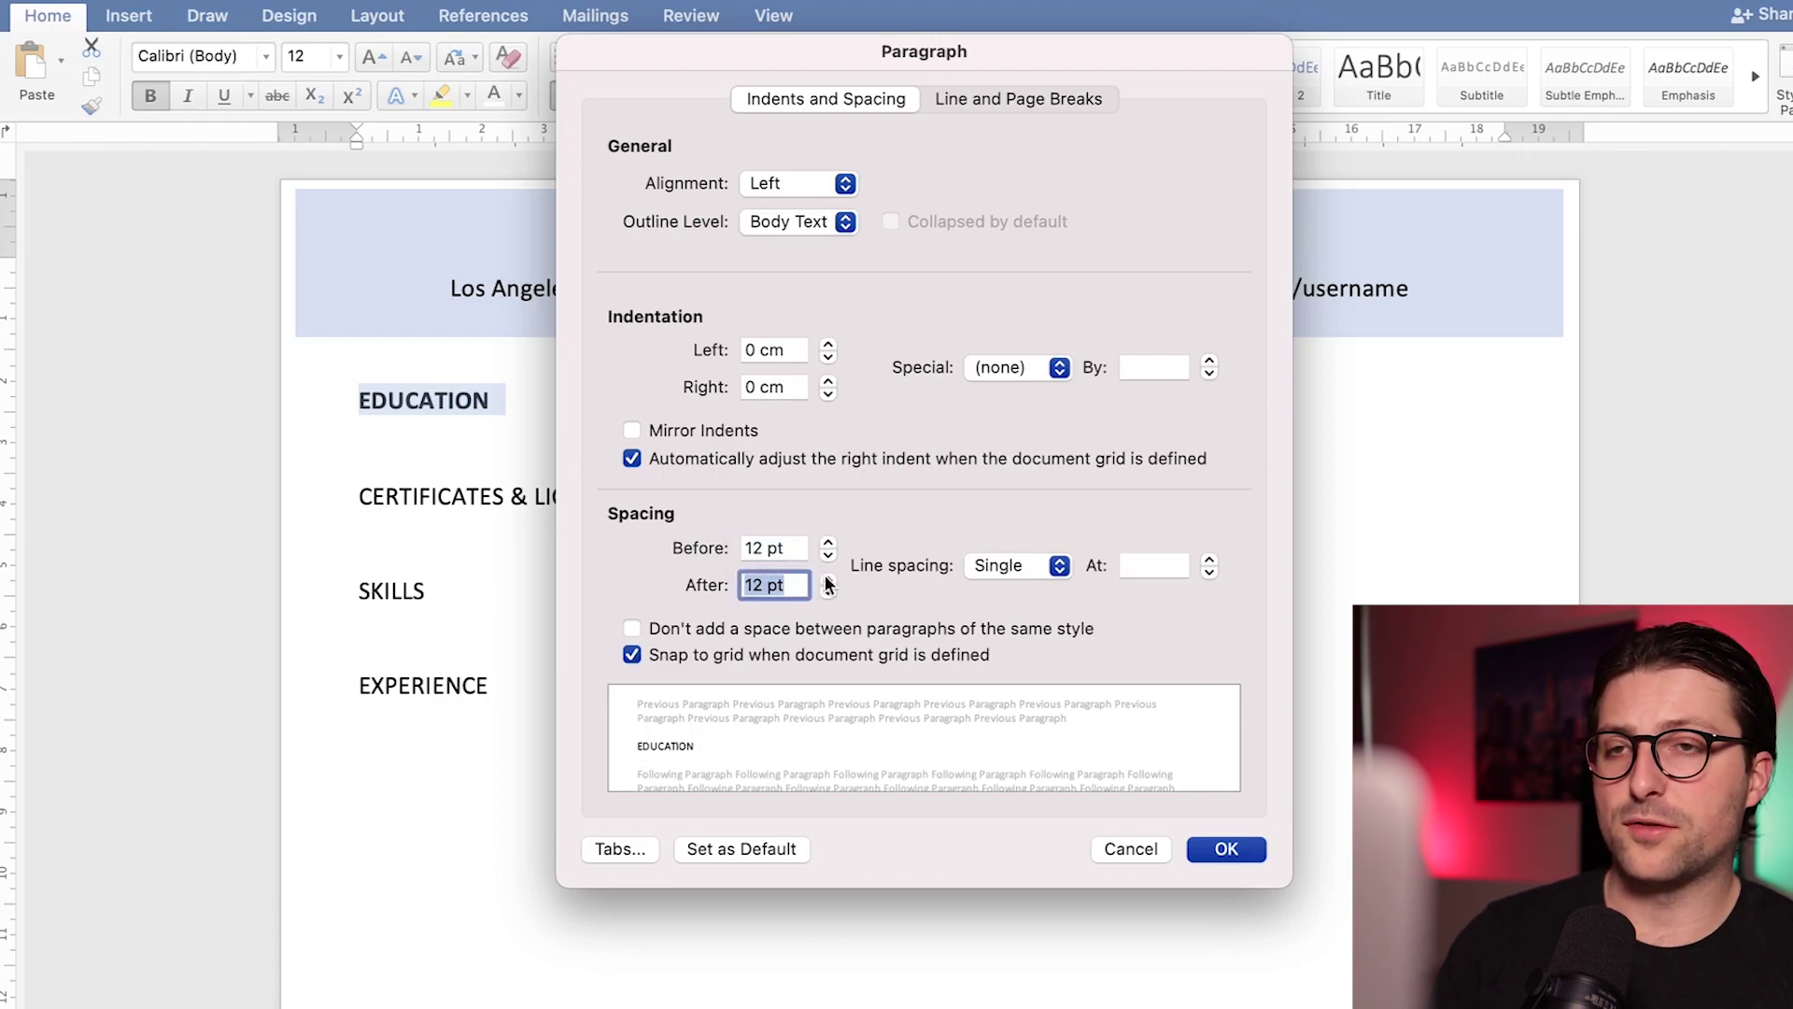
click(1221, 846)
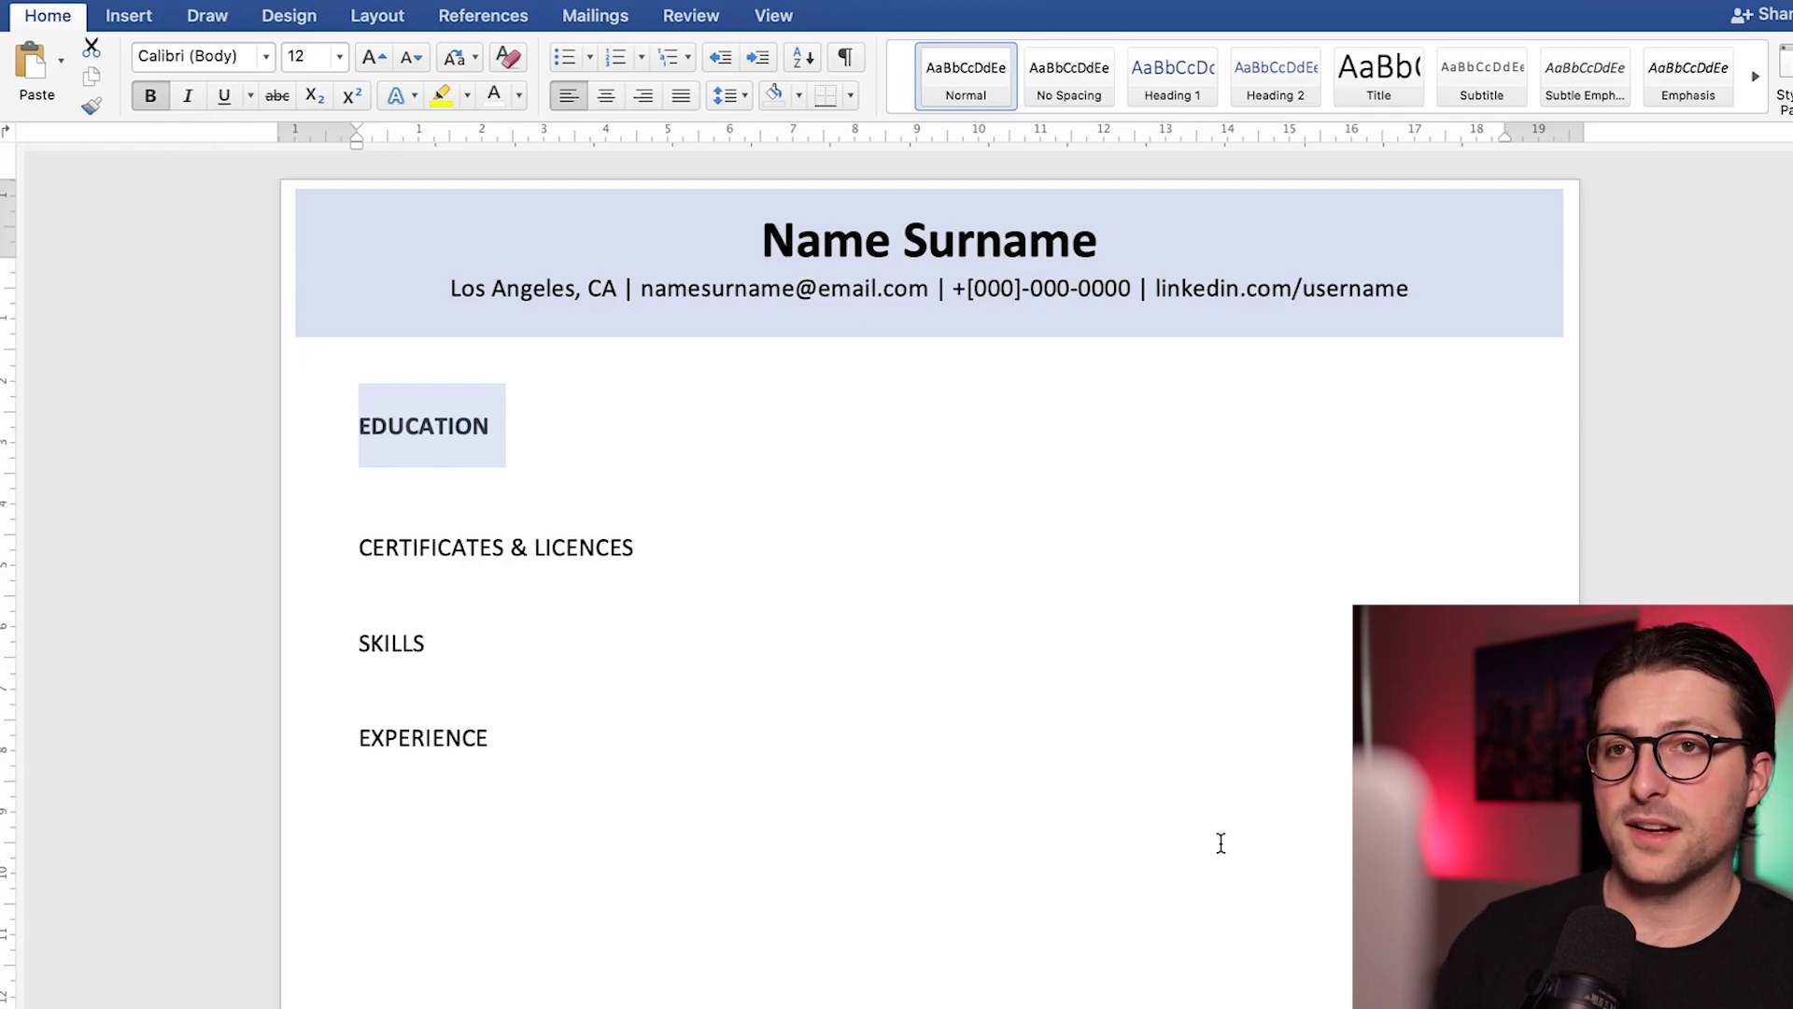
Add rules above and below EDUCATION and set its font size to 14 pt.
click(851, 96)
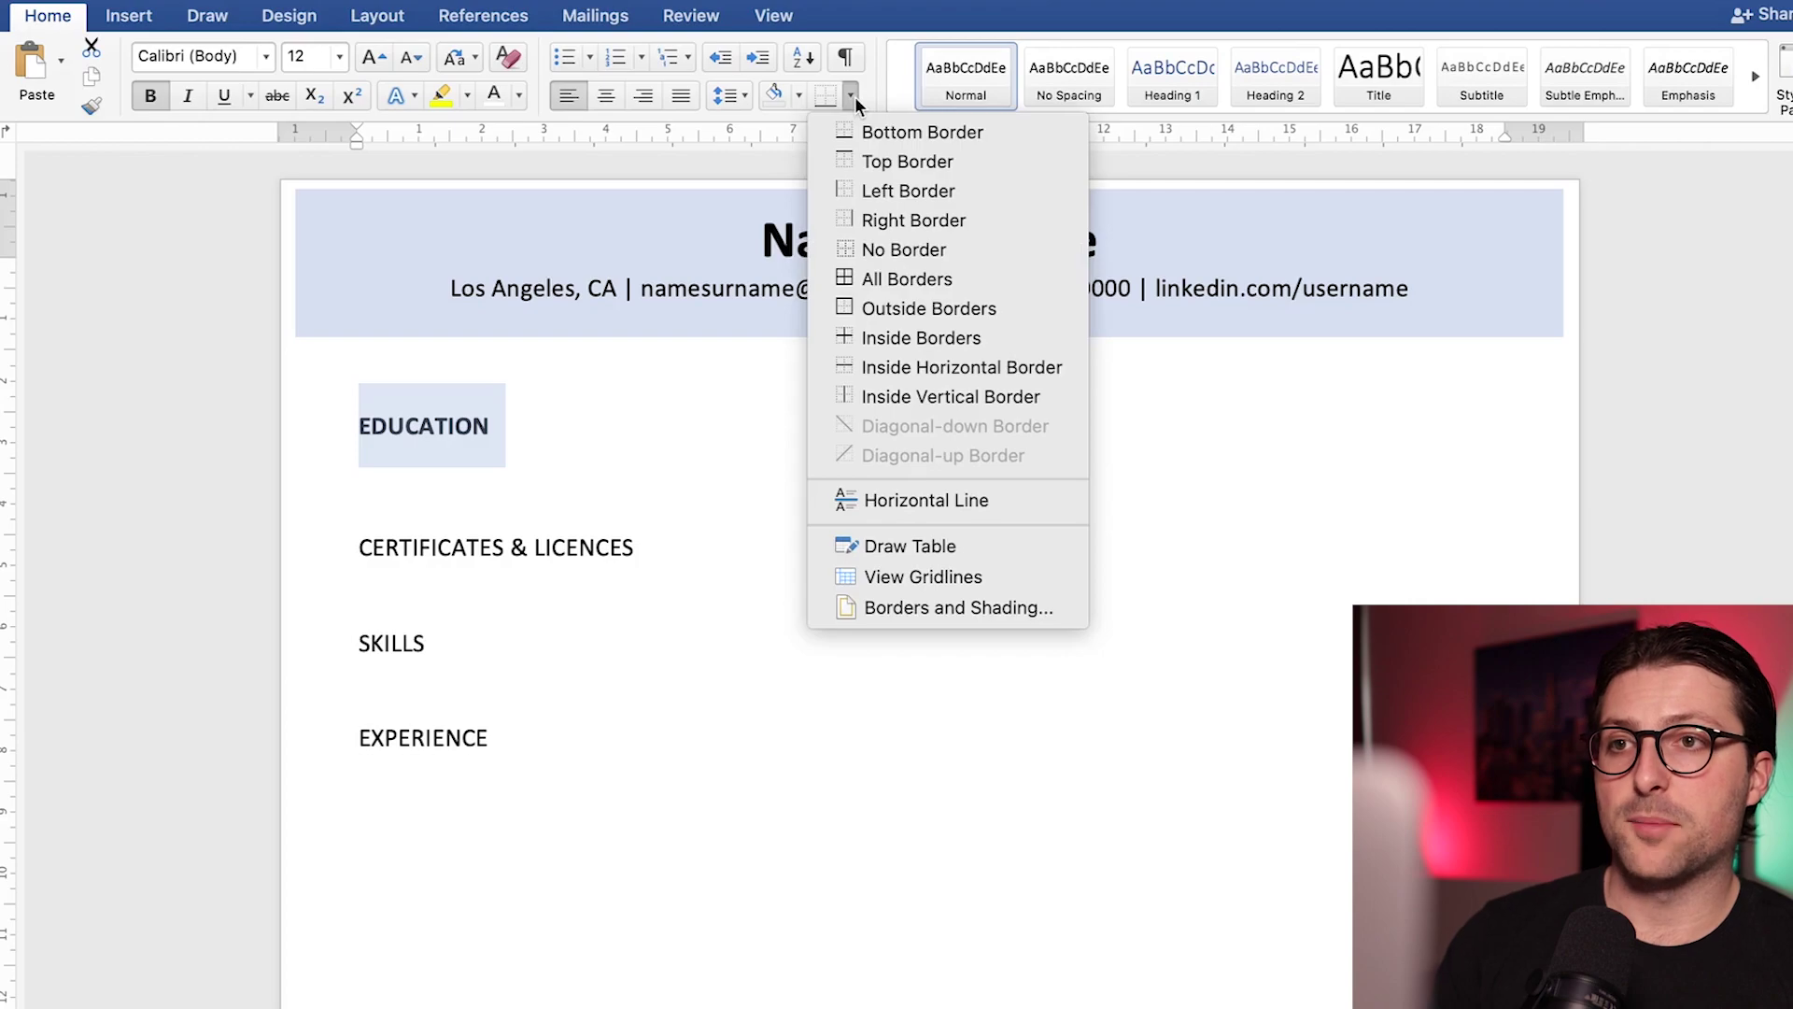
click(869, 162)
click(852, 97)
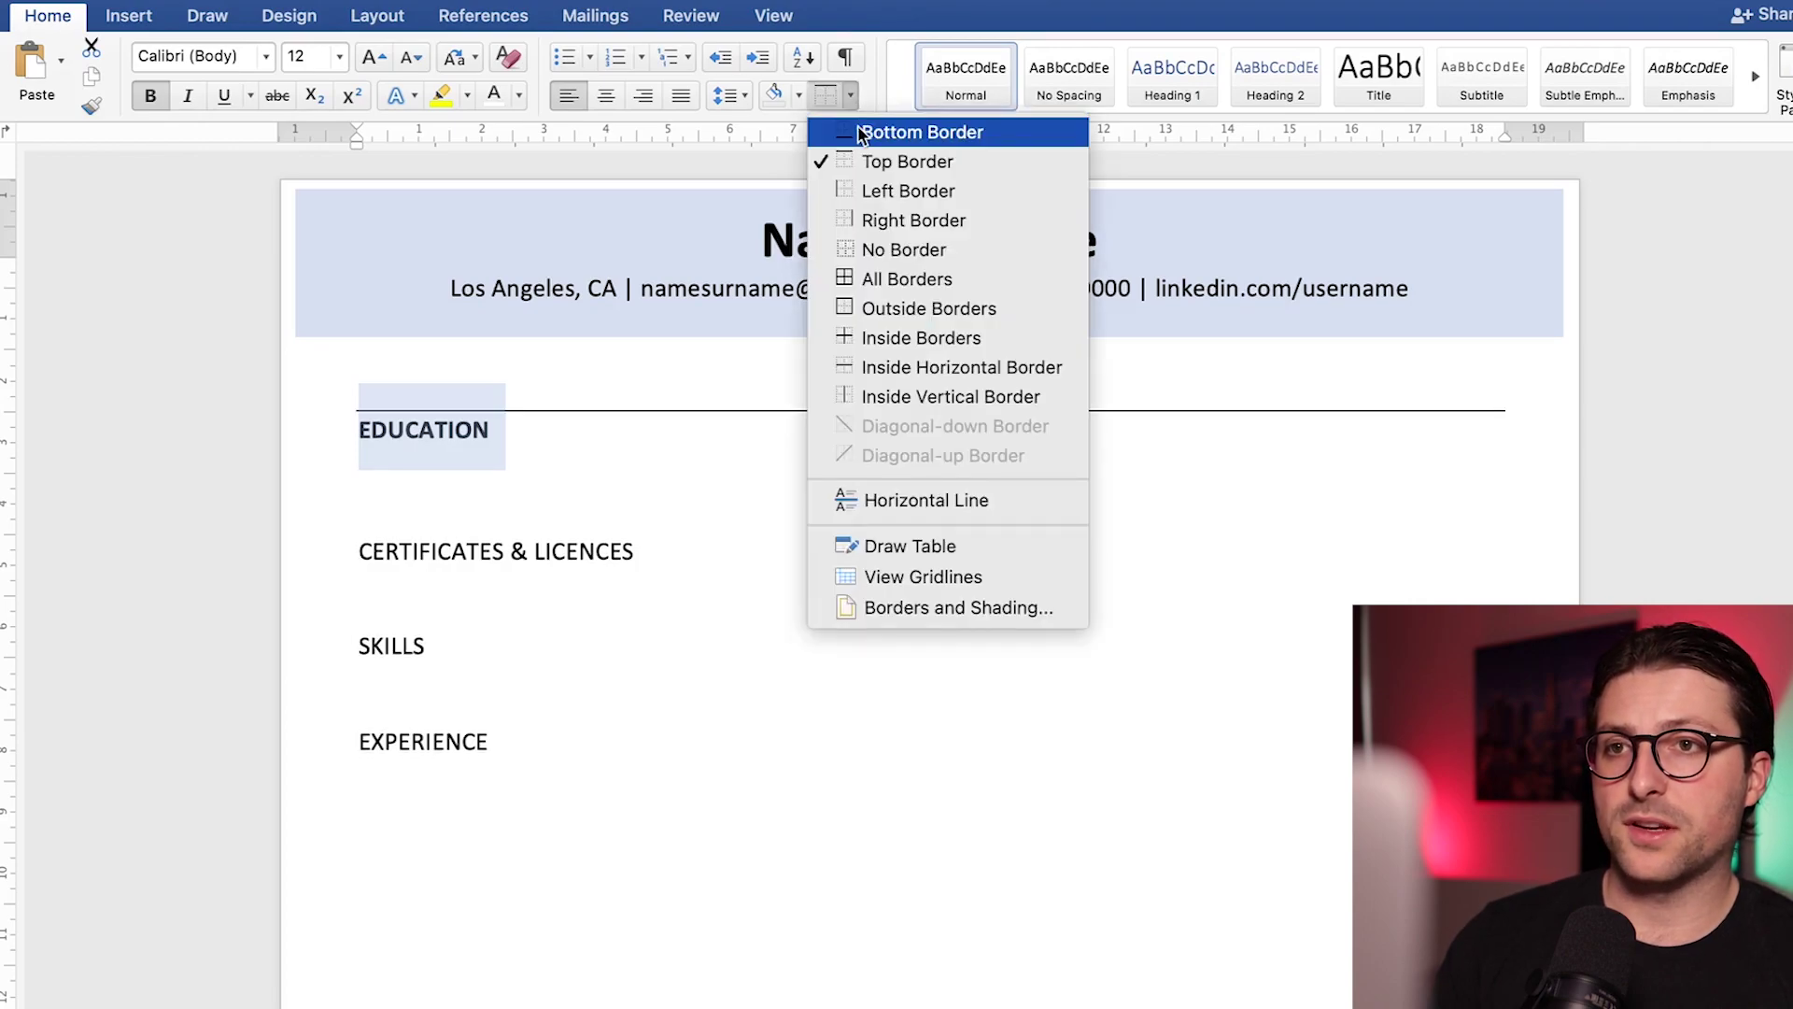
click(861, 133)
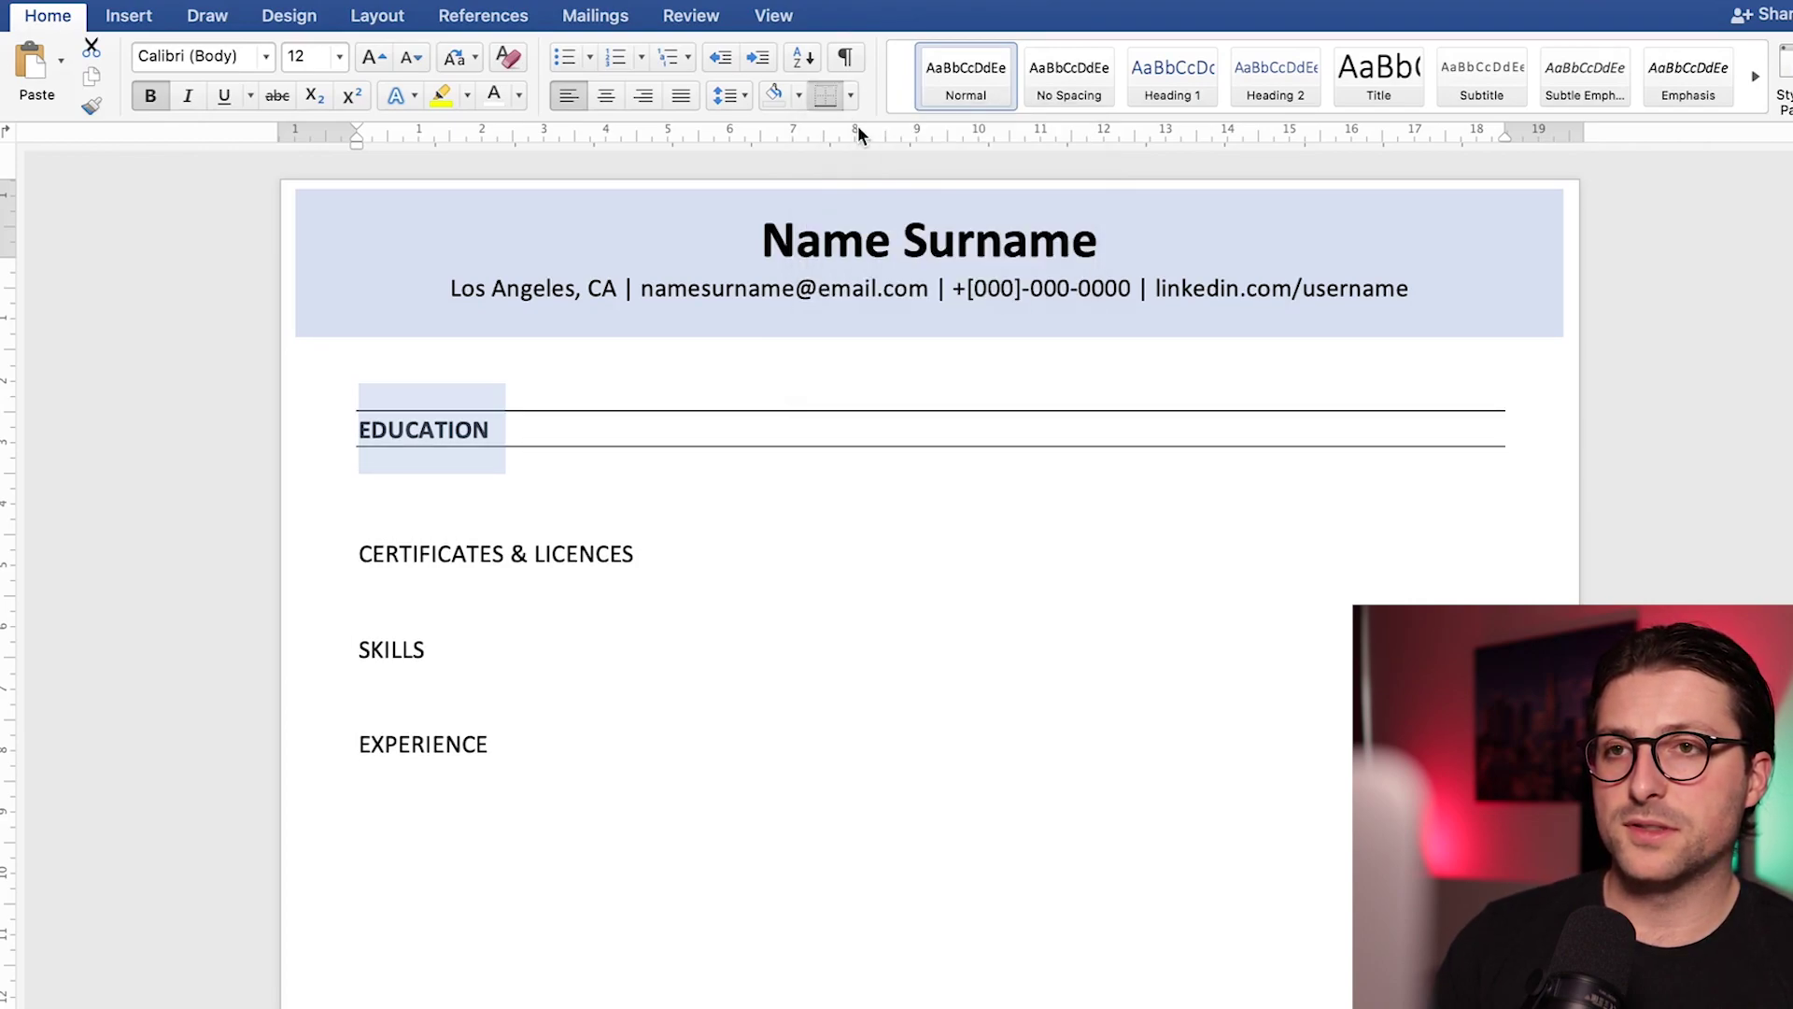
click(374, 59)
click(373, 59)
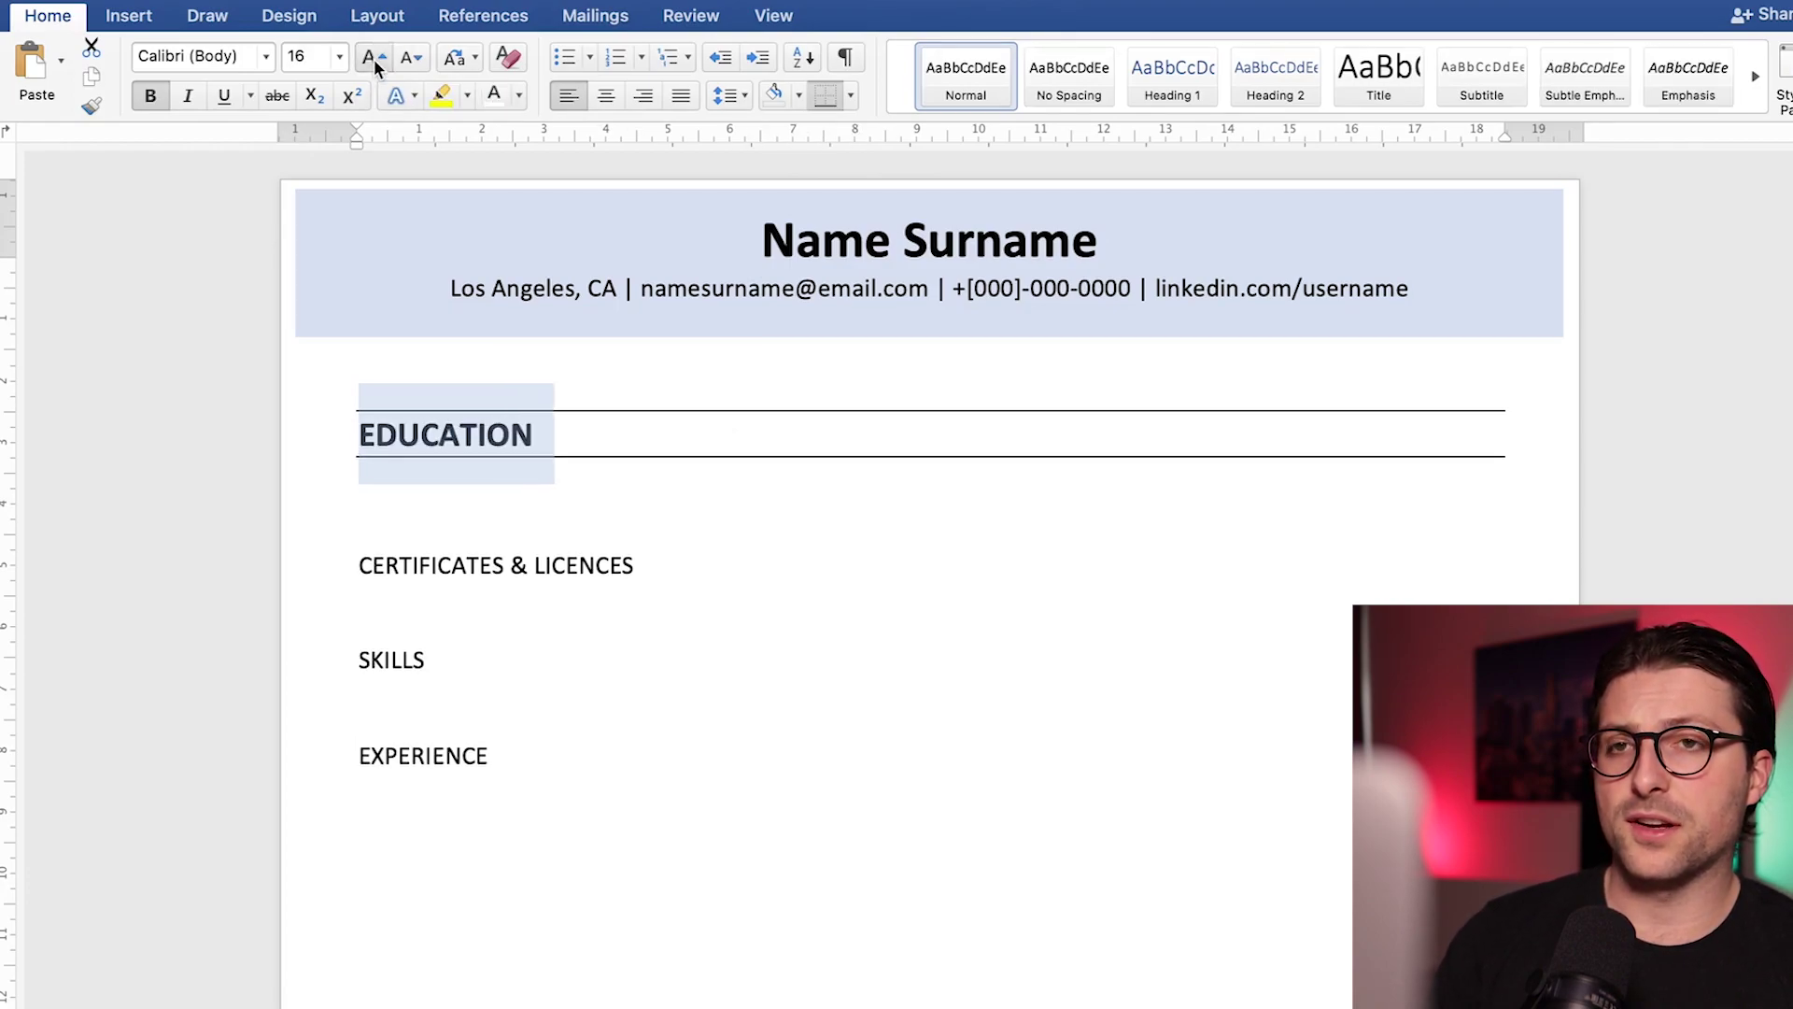
click(407, 59)
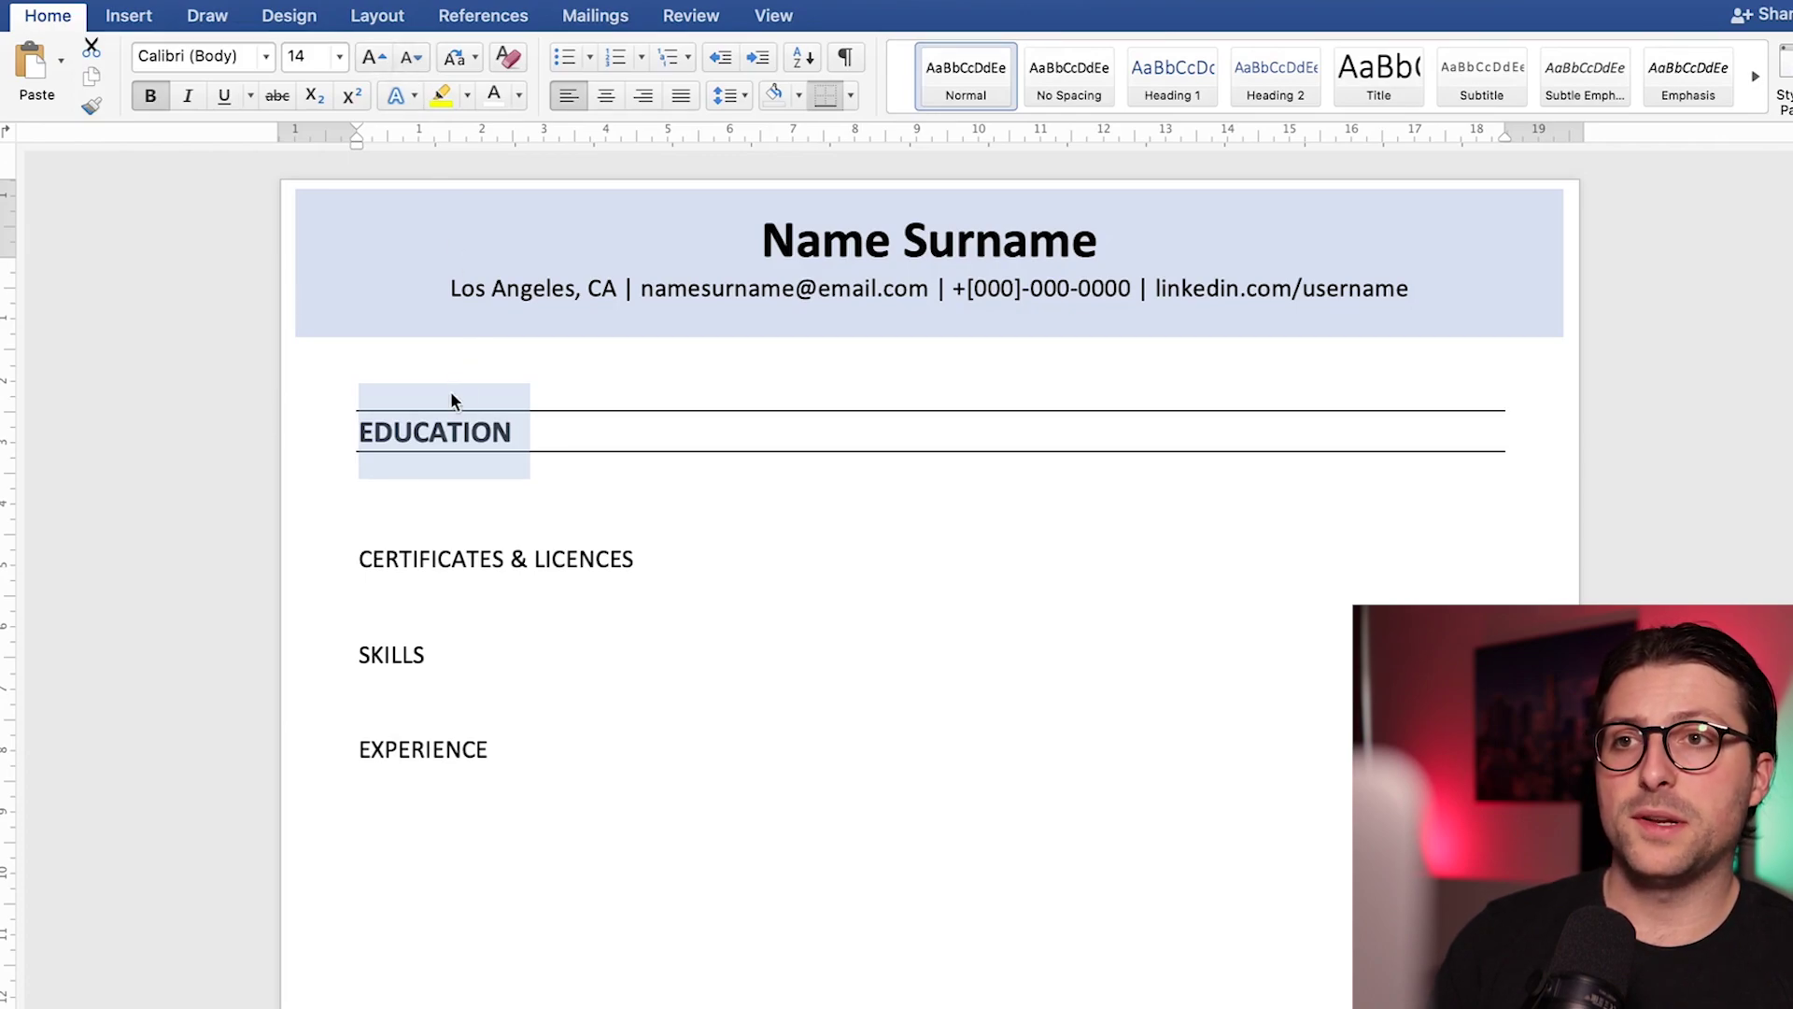
click(431, 432)
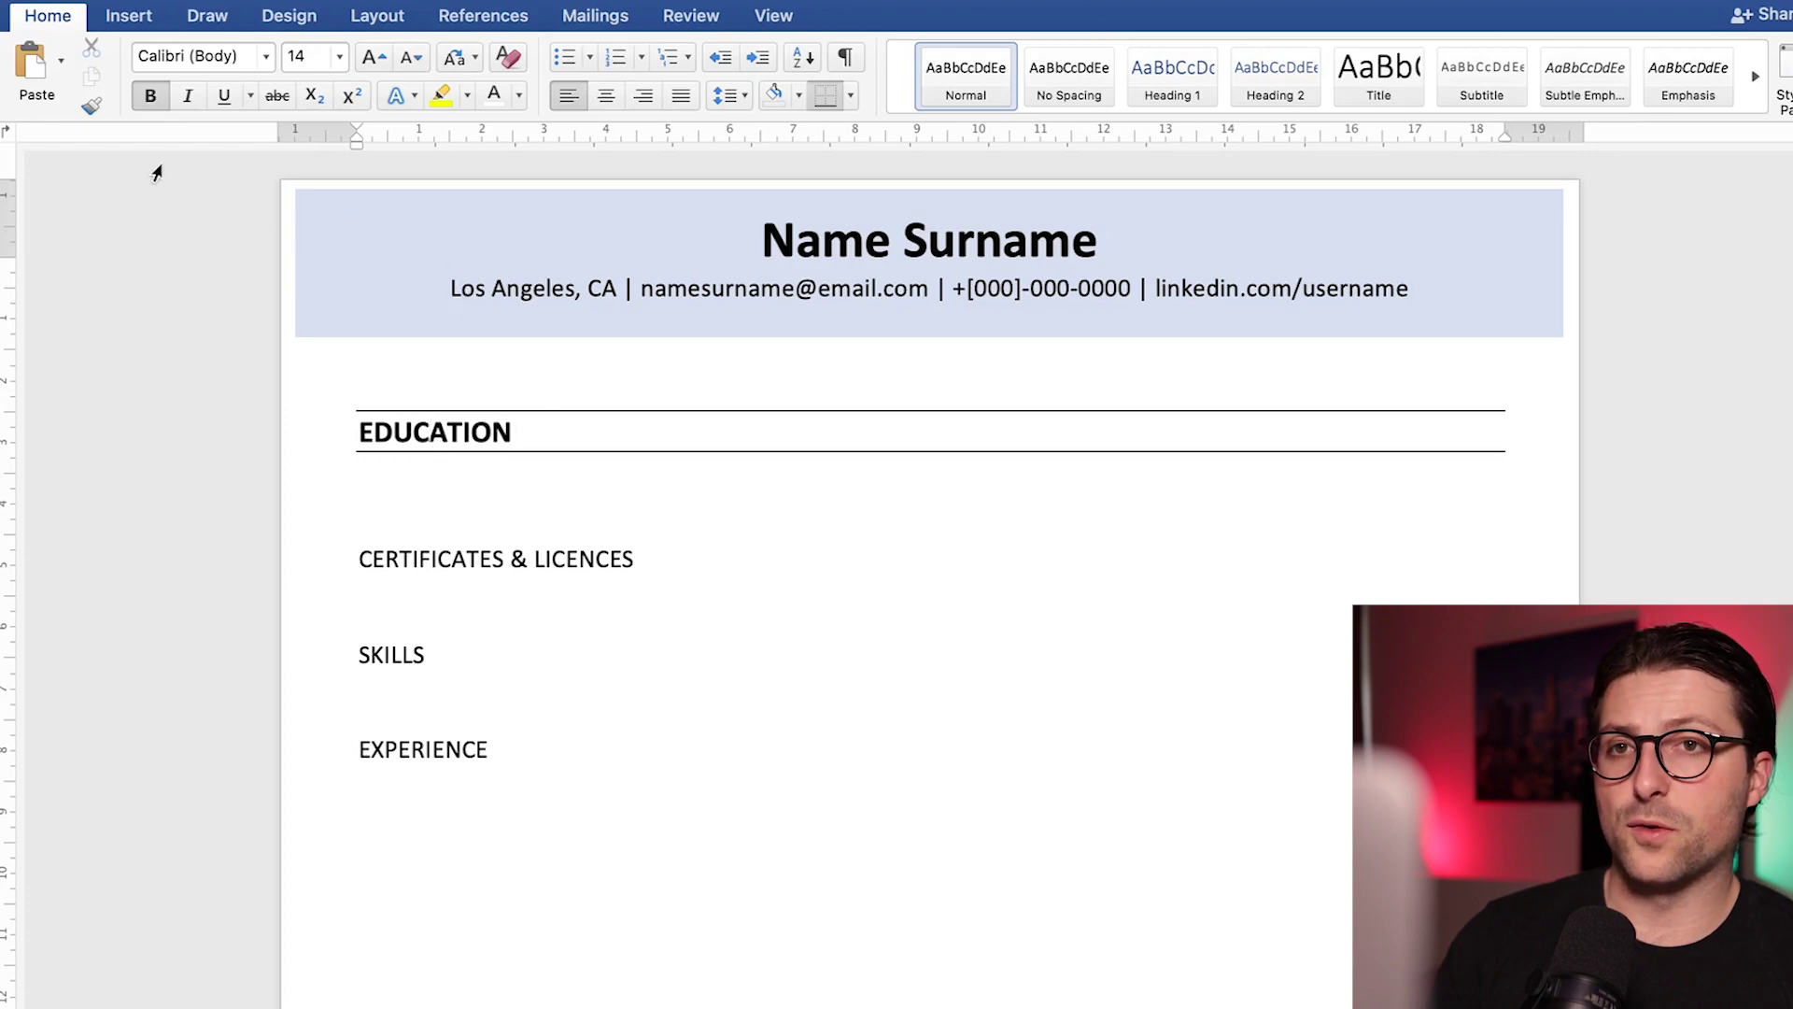
Copy EDUCATION's formatting onto CERTIFICATES & LICENCES, SKILLS and EXPERIENCE with Format Painter.
click(91, 105)
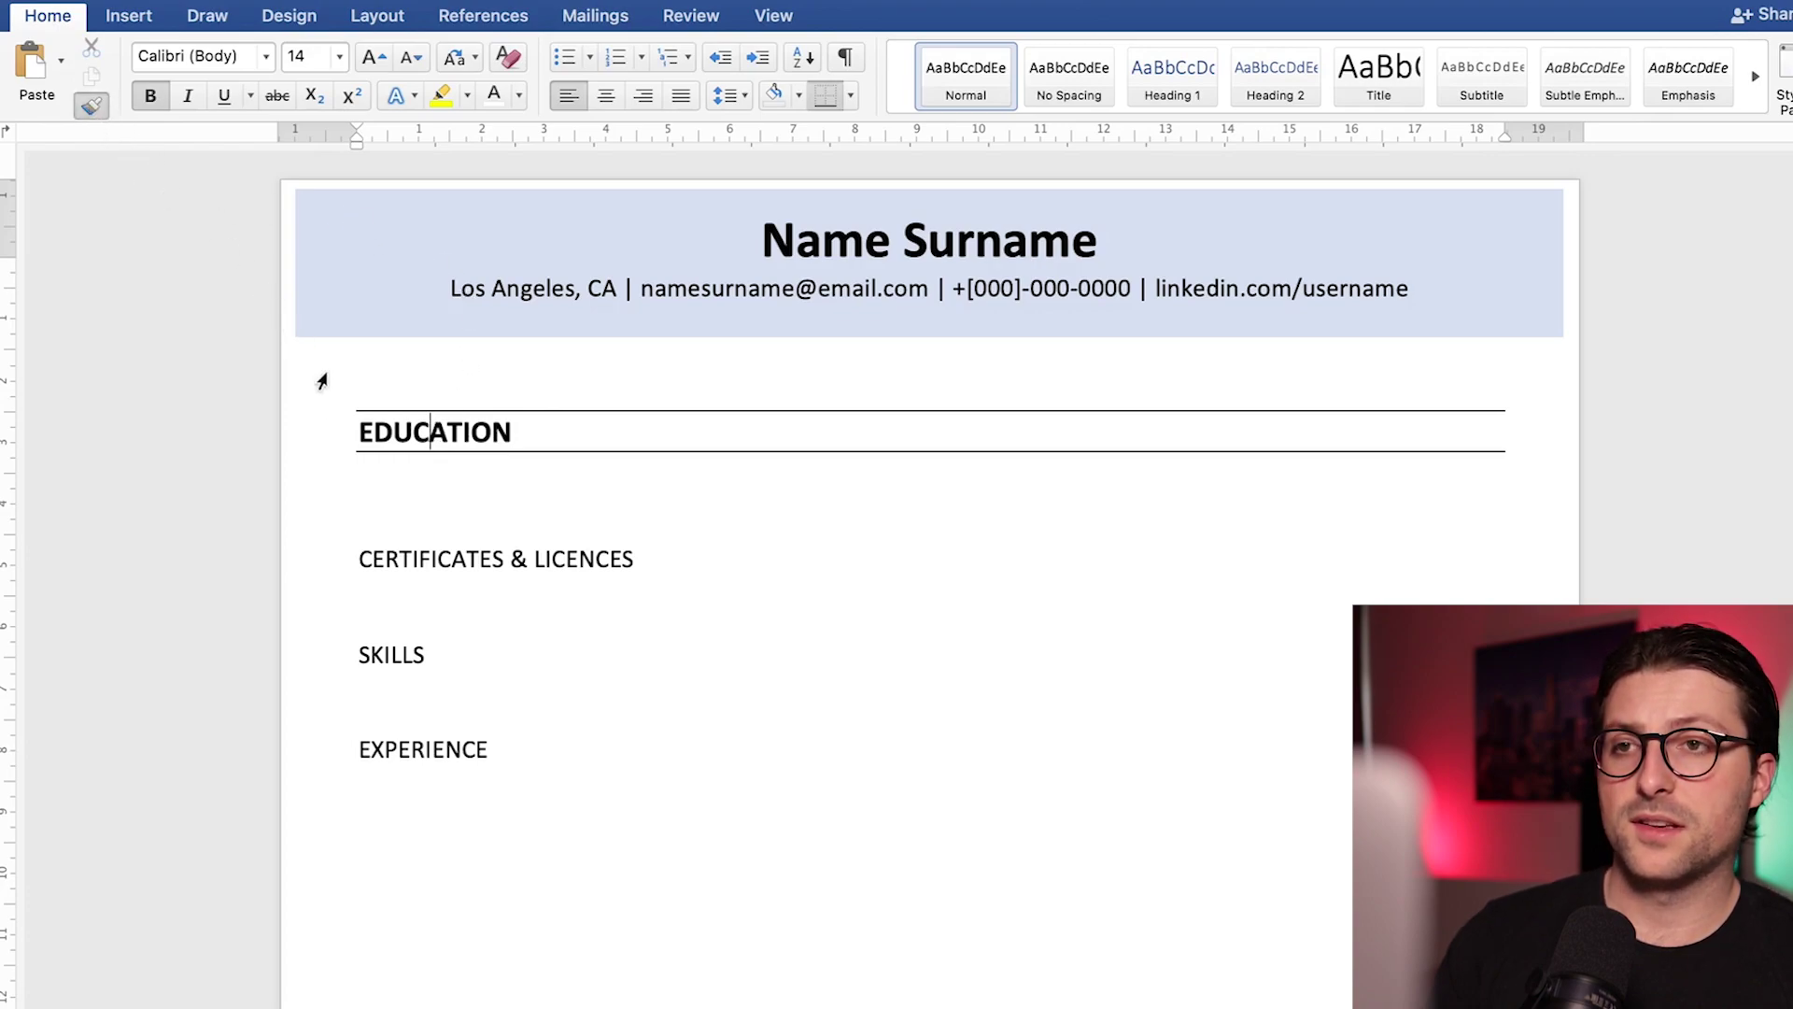
click(397, 566)
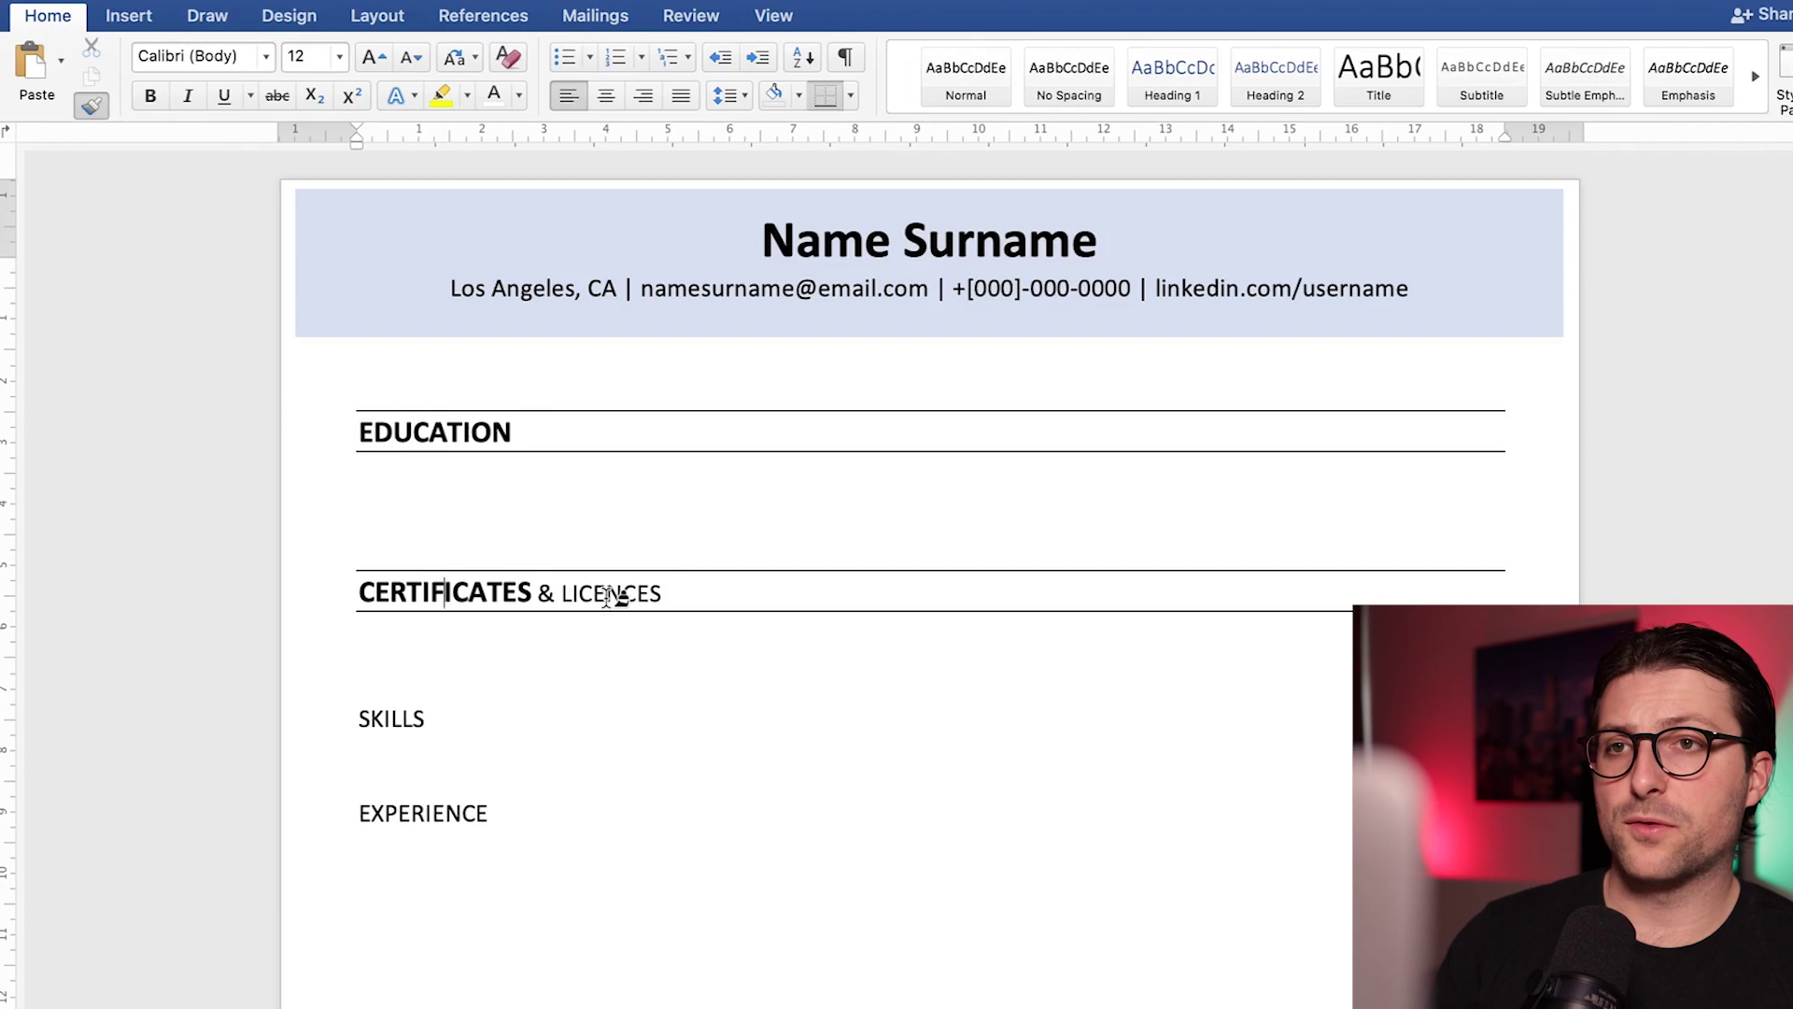
click(616, 594)
click(398, 719)
click(436, 885)
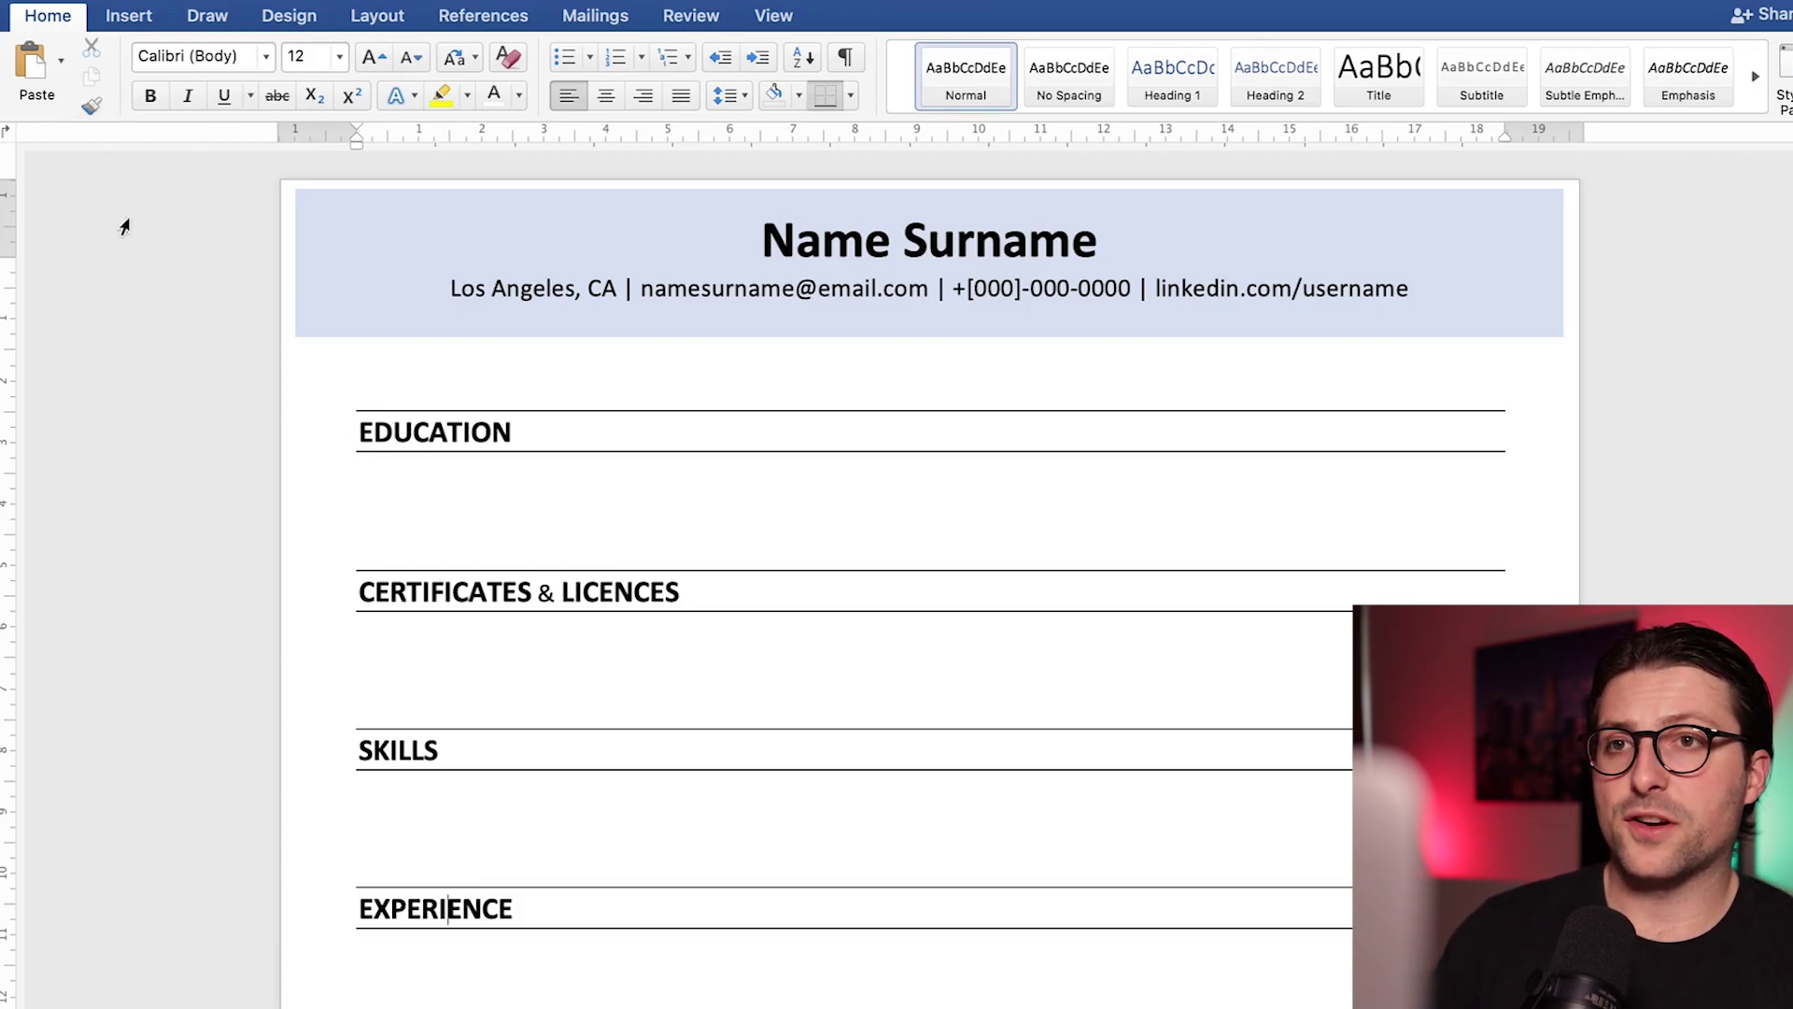
Type 'University Name | Bachelor of Science in Nursing', italicising the degree and bolding the university.
click(368, 528)
key(BackSpace)
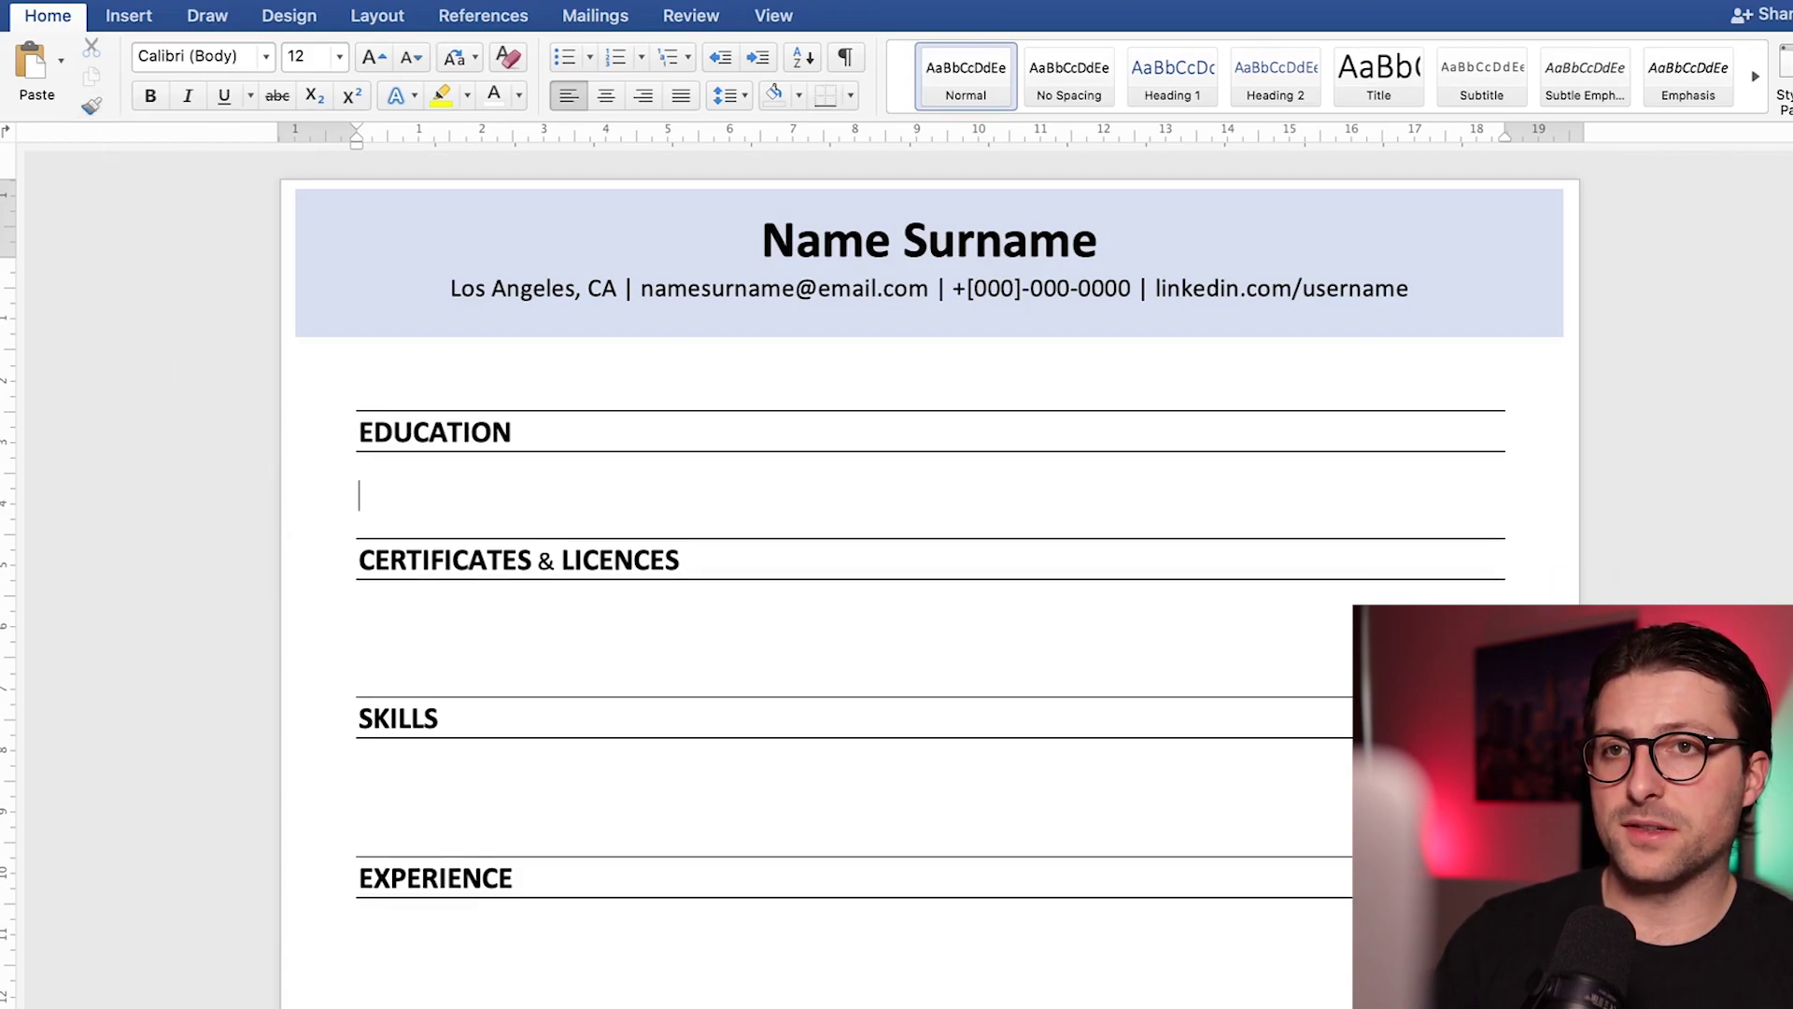
text(University Name )
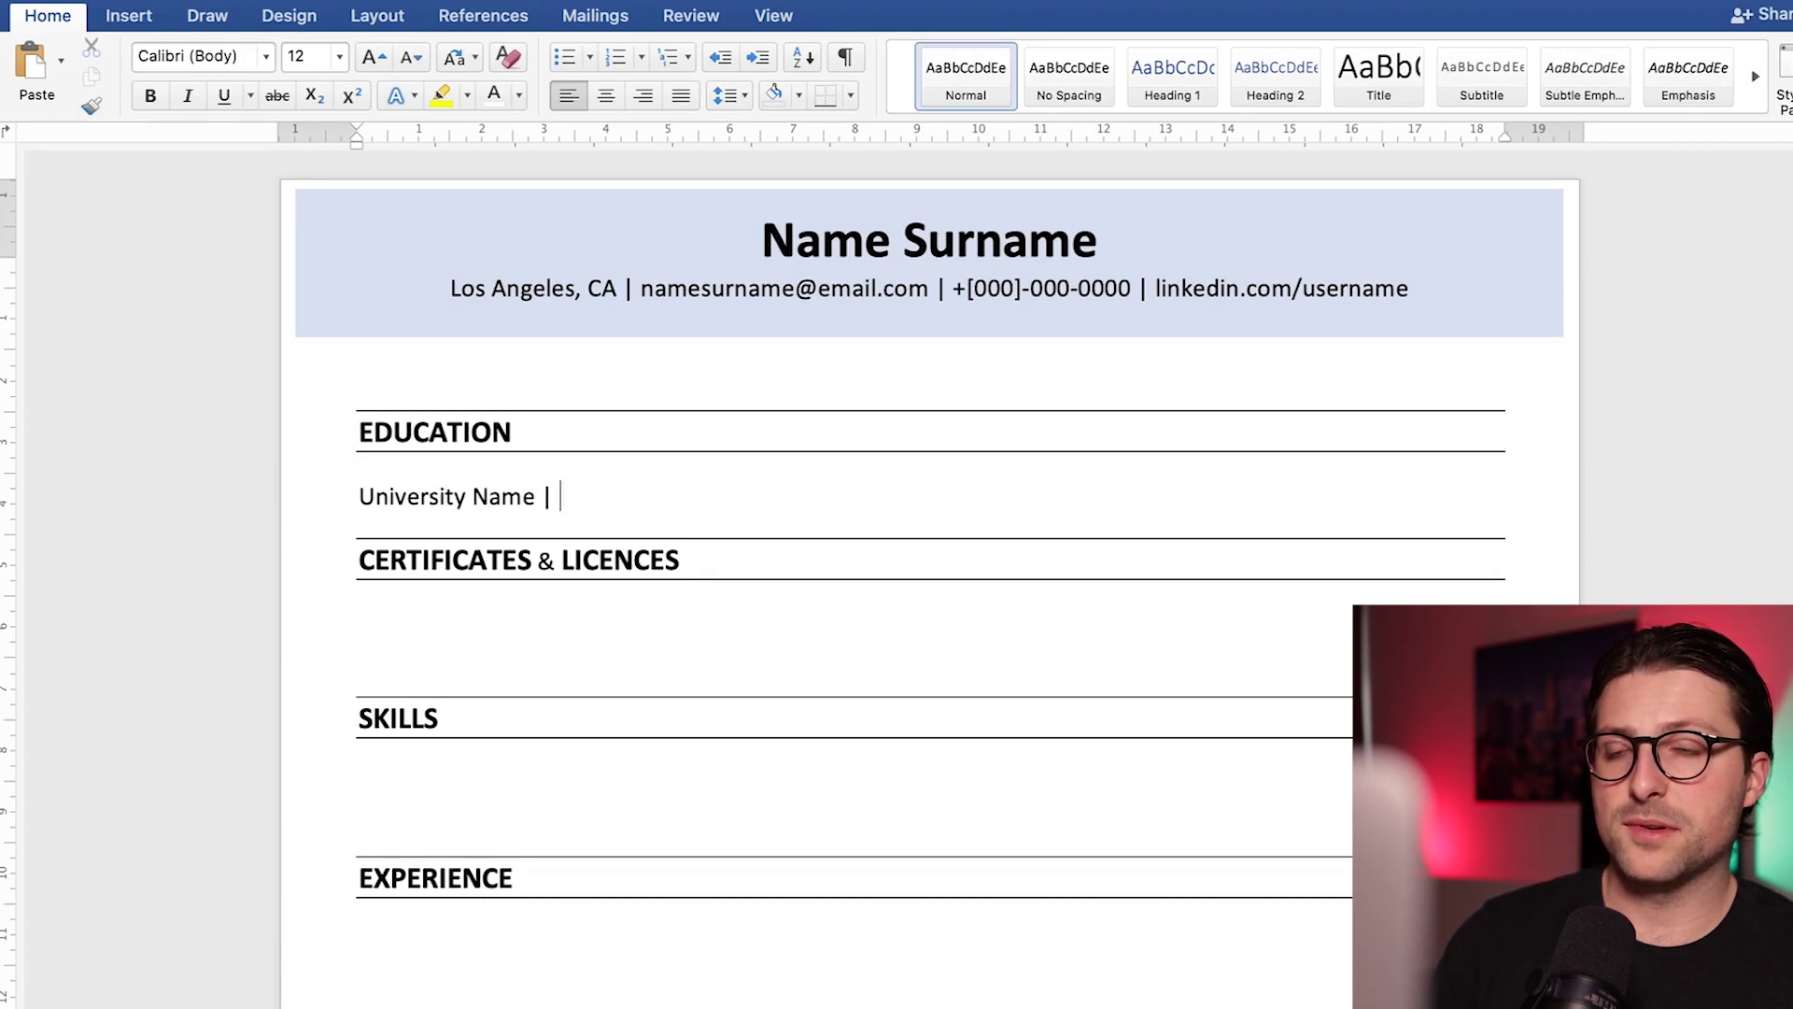
text(| Bachelor of )
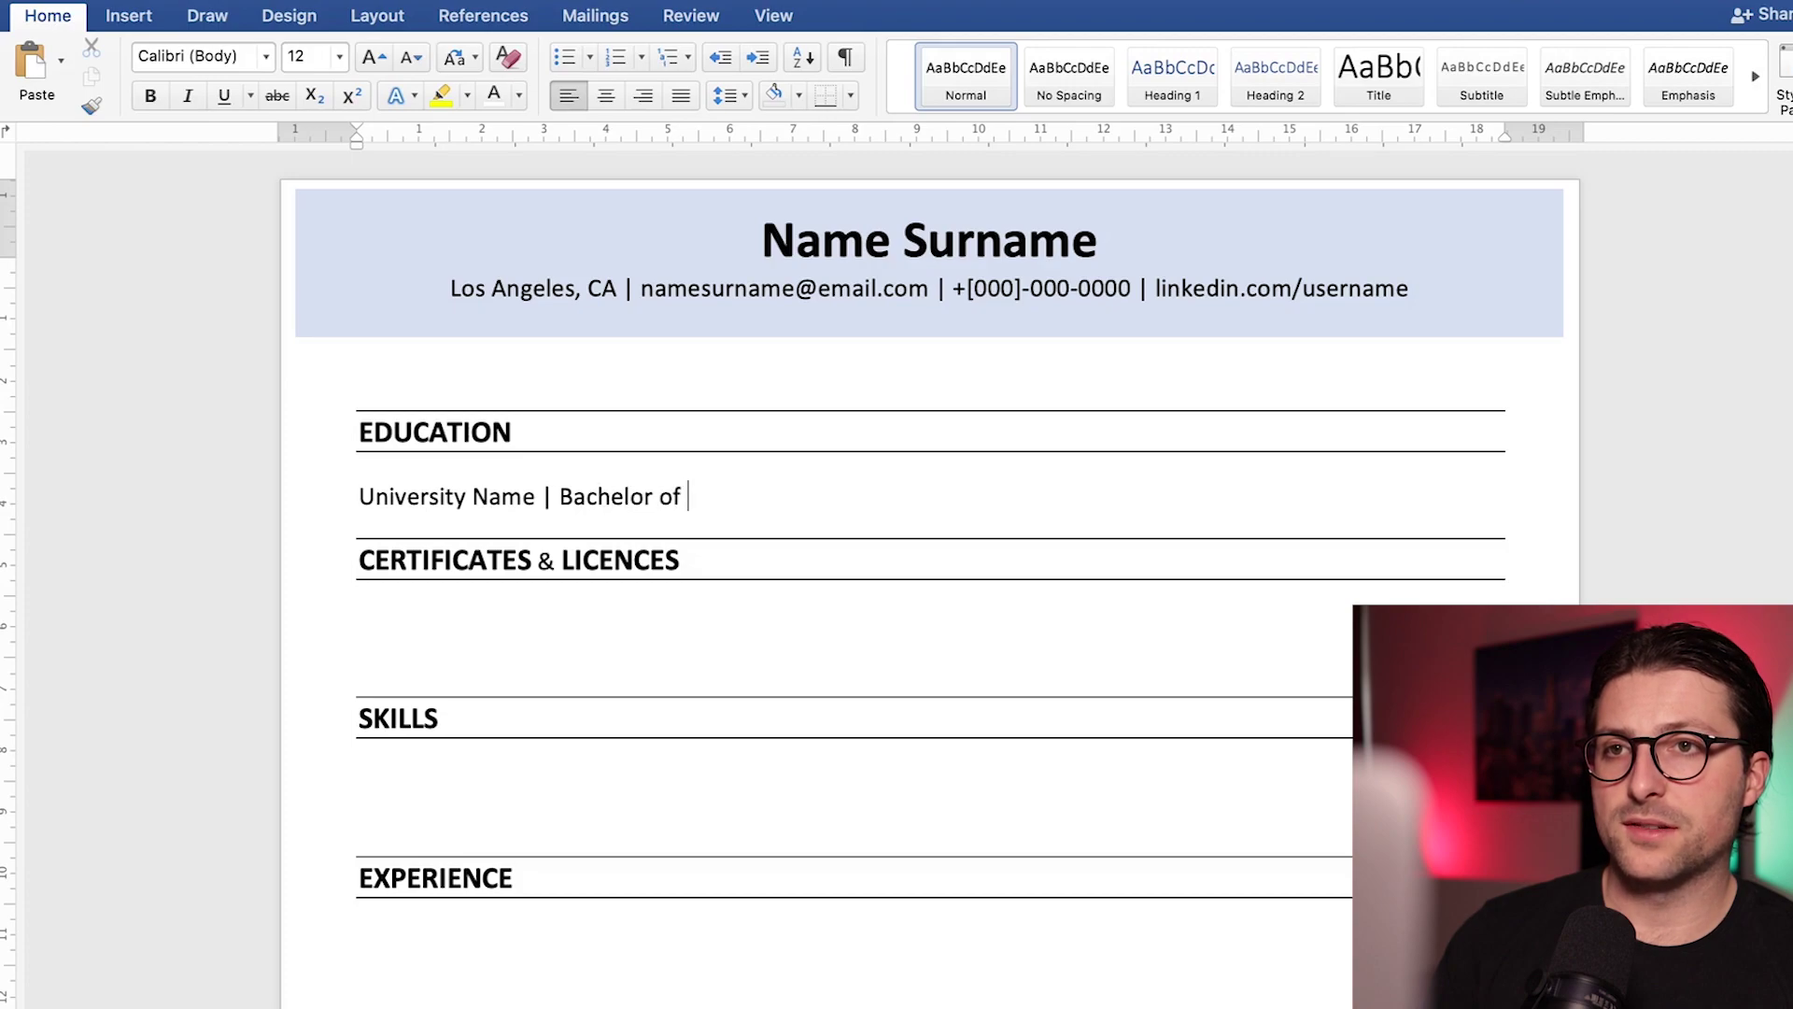
text(Science in Nursing)
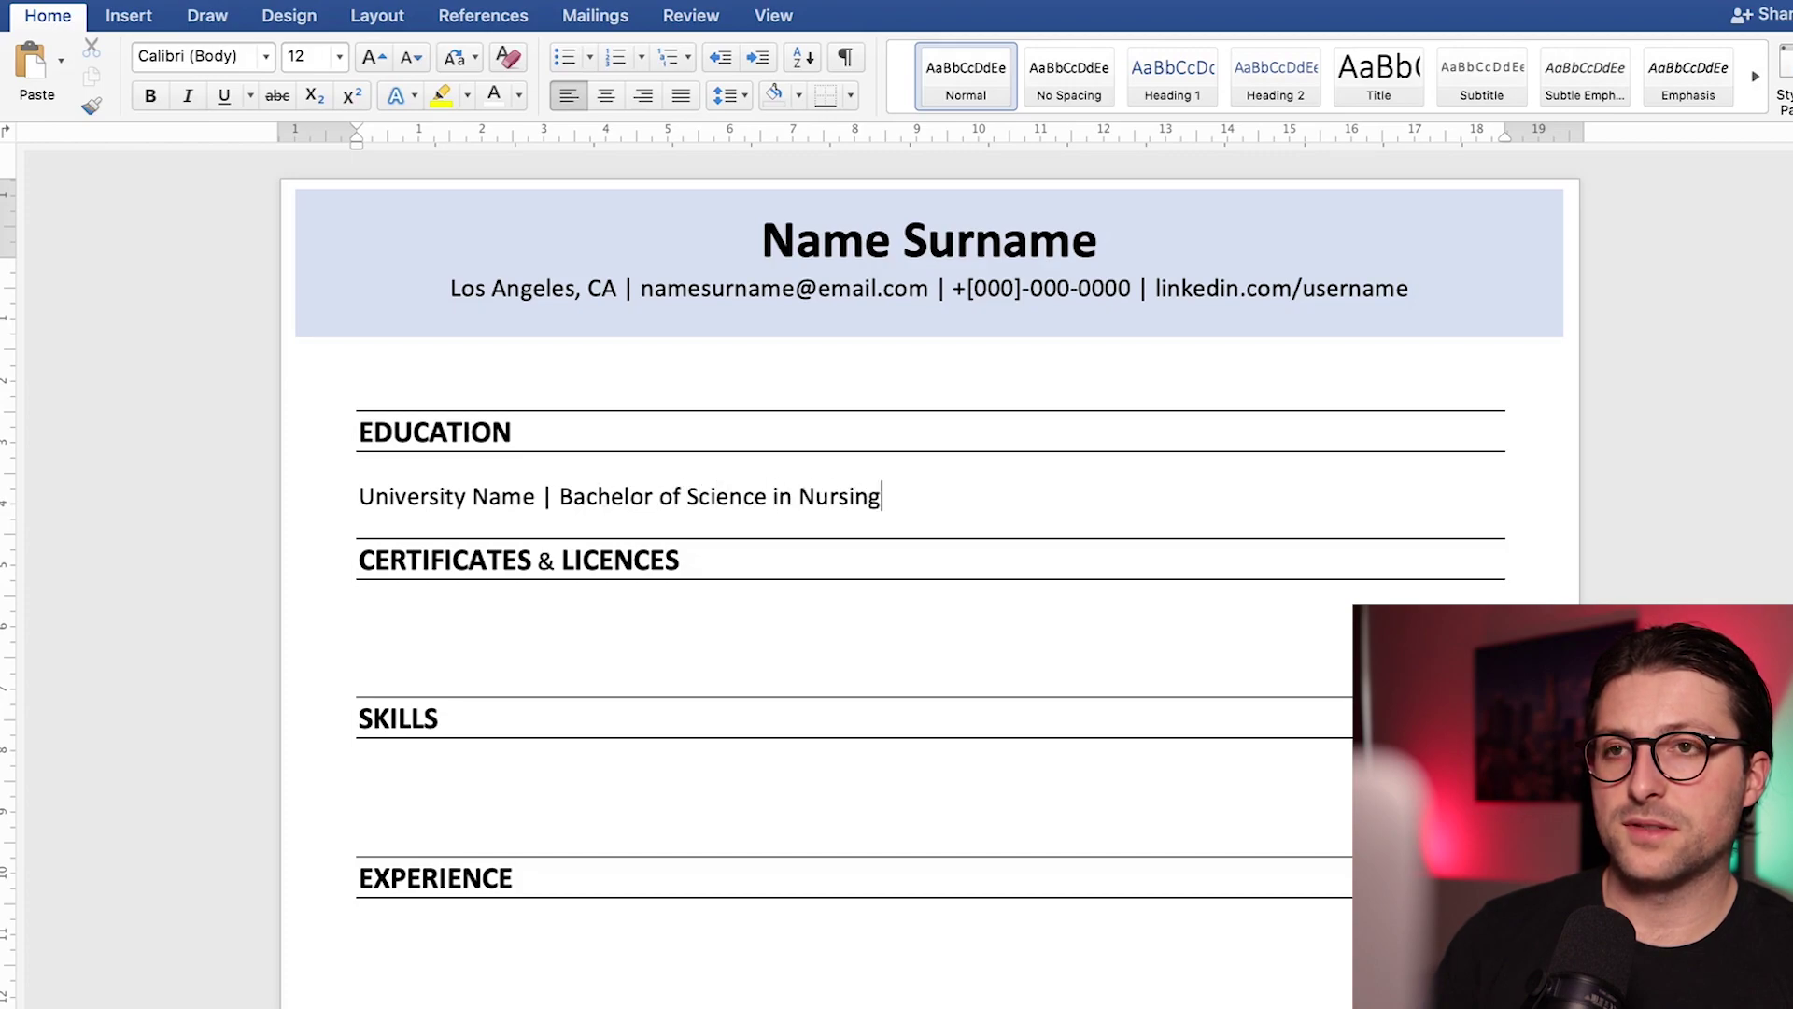
key(shift+alt+Left)
key(shift+alt+Left)
key(shift+alt+Left)
key(shift+alt+Left)
key(shift+alt+Left)
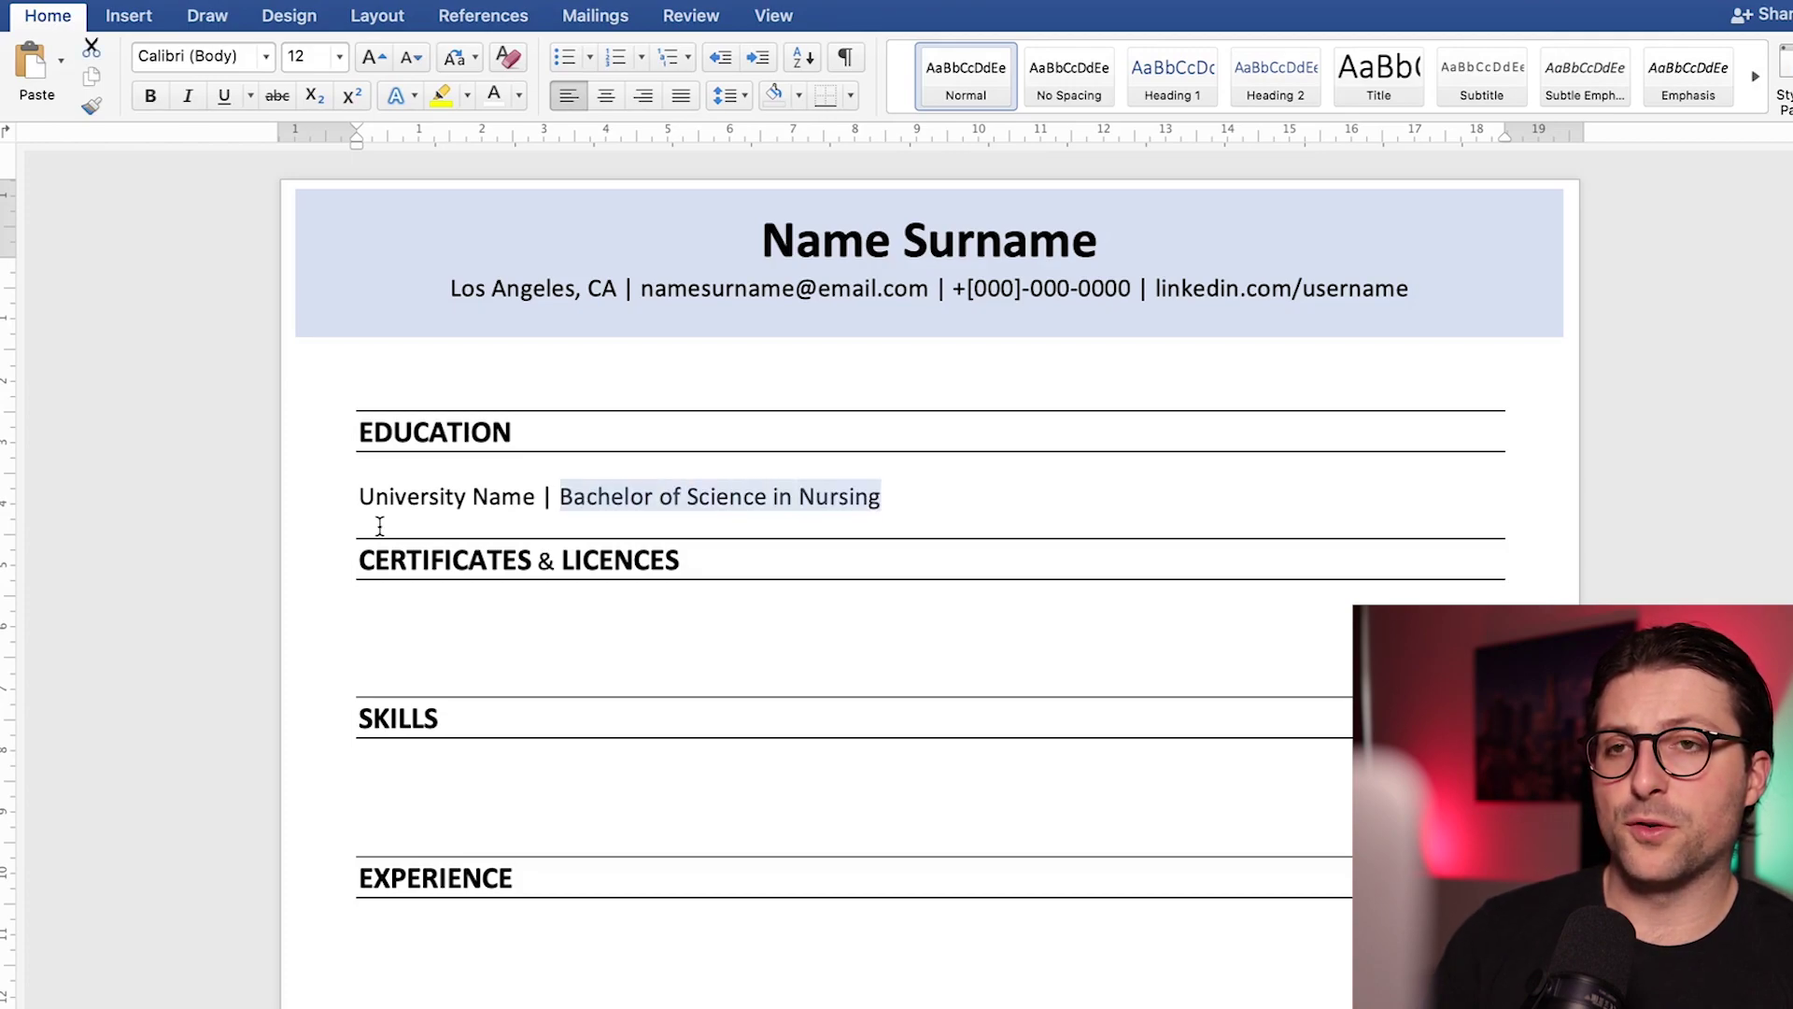
key(super+i)
key(alt+Left)
key(alt+Left)
key(shift+alt+Left)
key(shift+alt+Left)
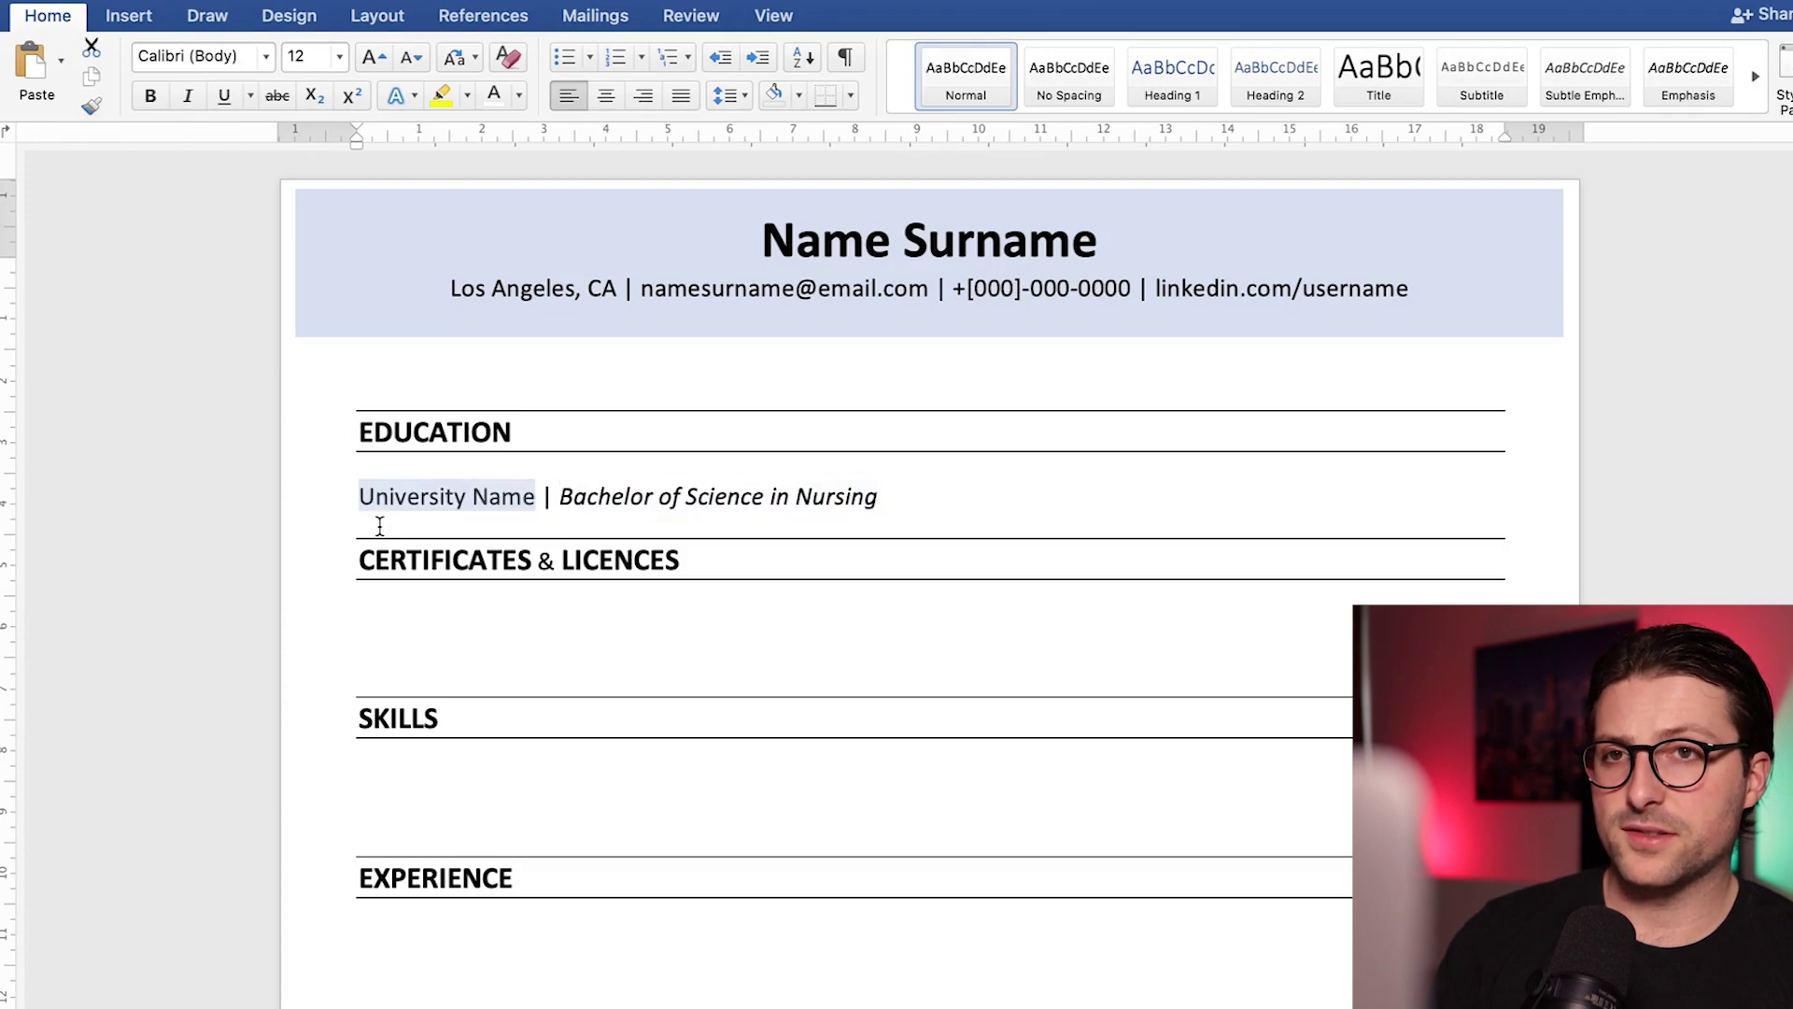
key(super+b)
key(End)
Append the location 'Los Angeles, CA' and the bold dates 01/2018 - 01/2021.
text(Los Angeles, CA)
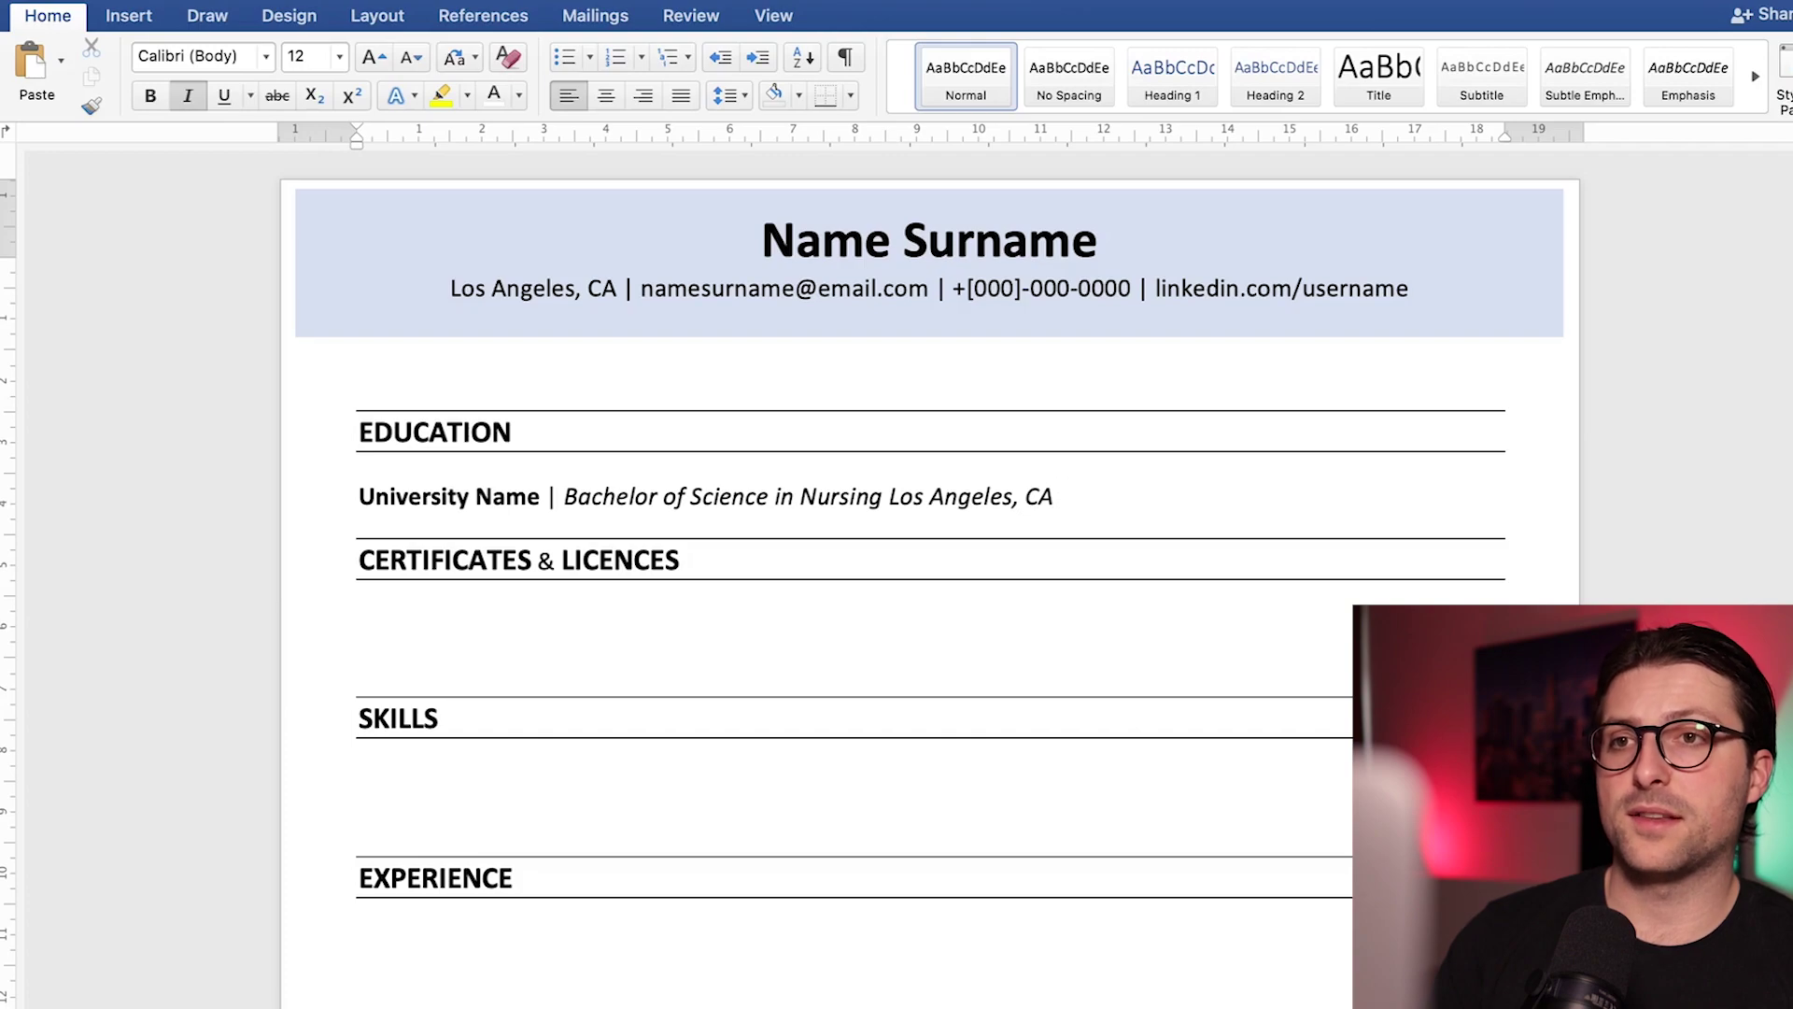
key(super+i)
text(|)
key(super+b)
text(01/20)
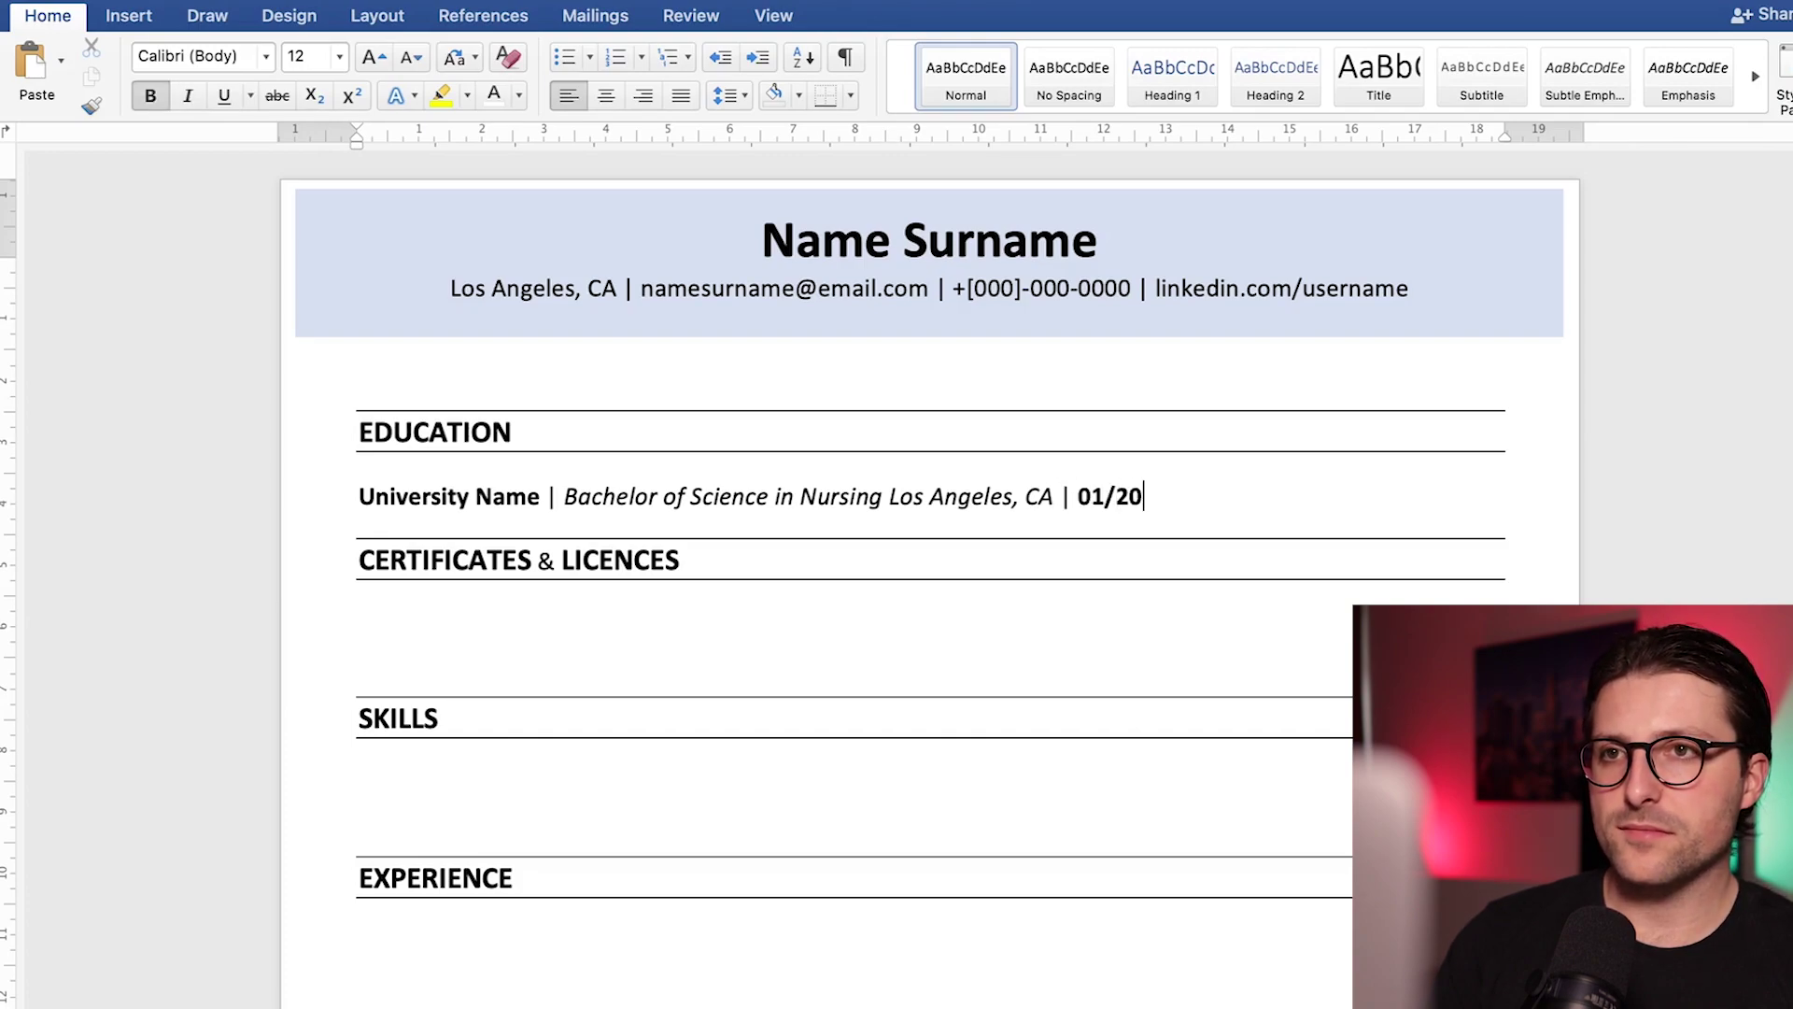
text(18 - 01/2021)
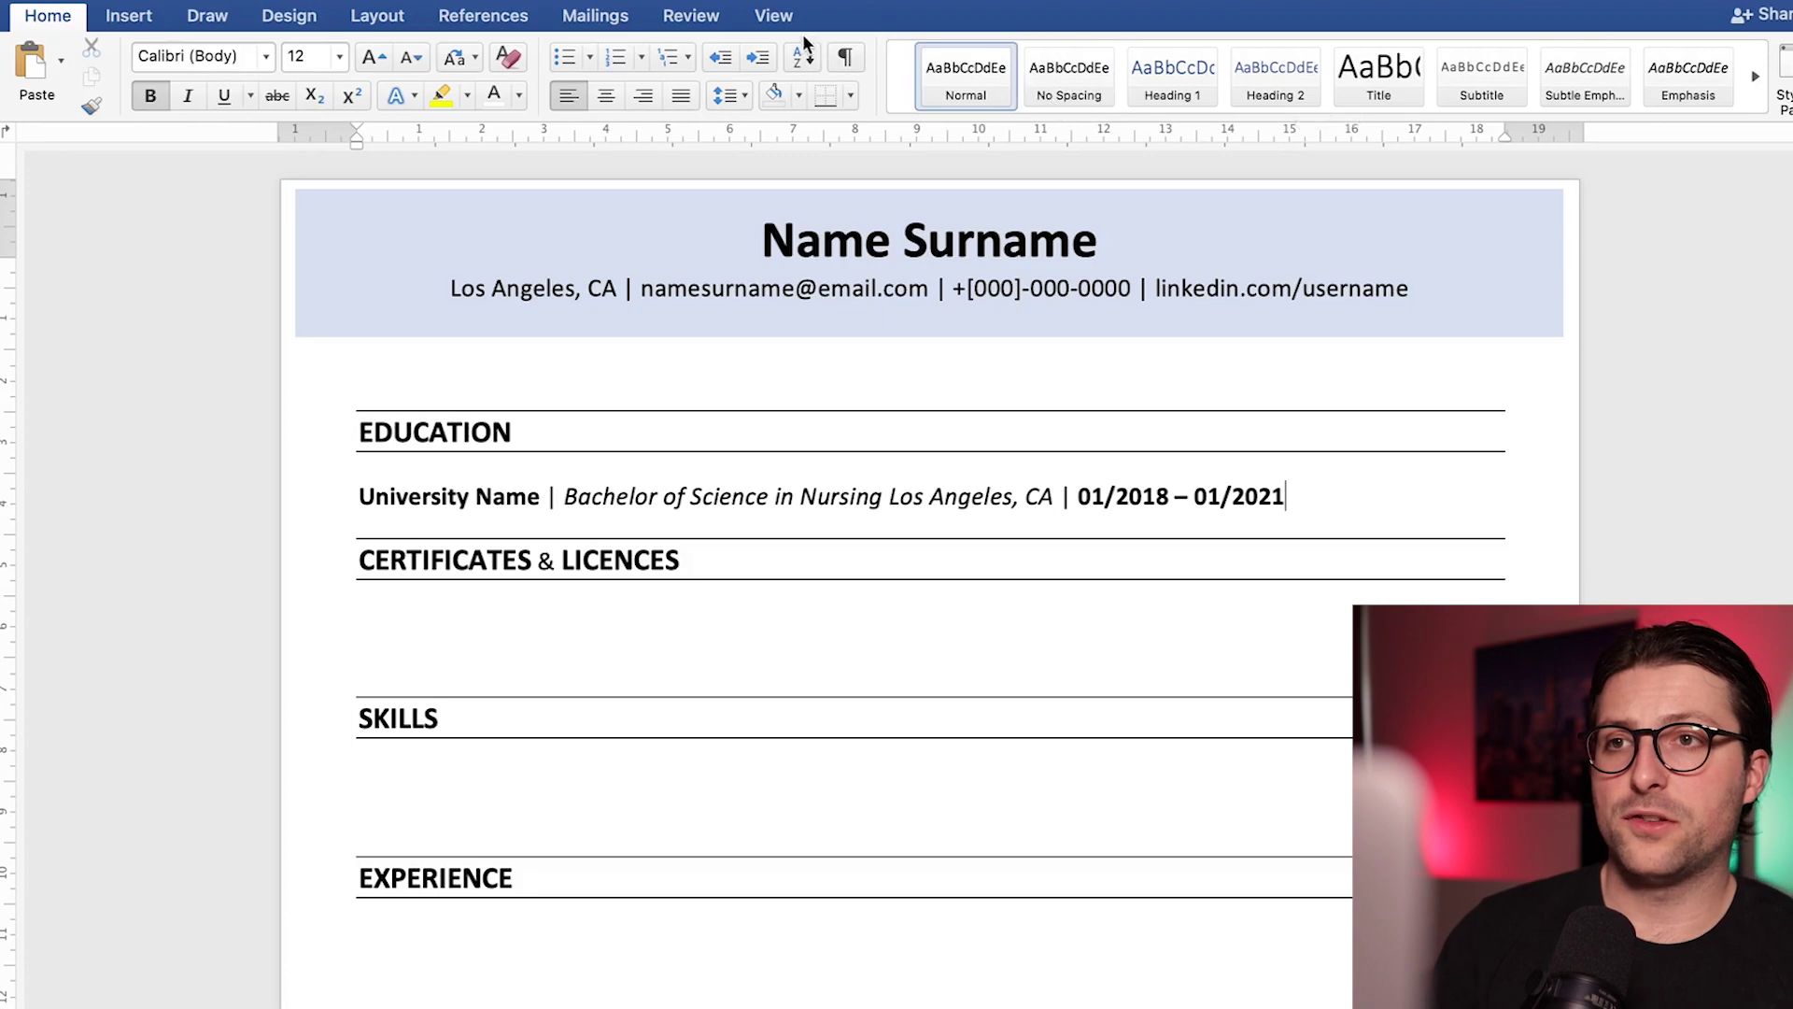
Show the ruler and tab the education location and dates to the right margin.
click(774, 16)
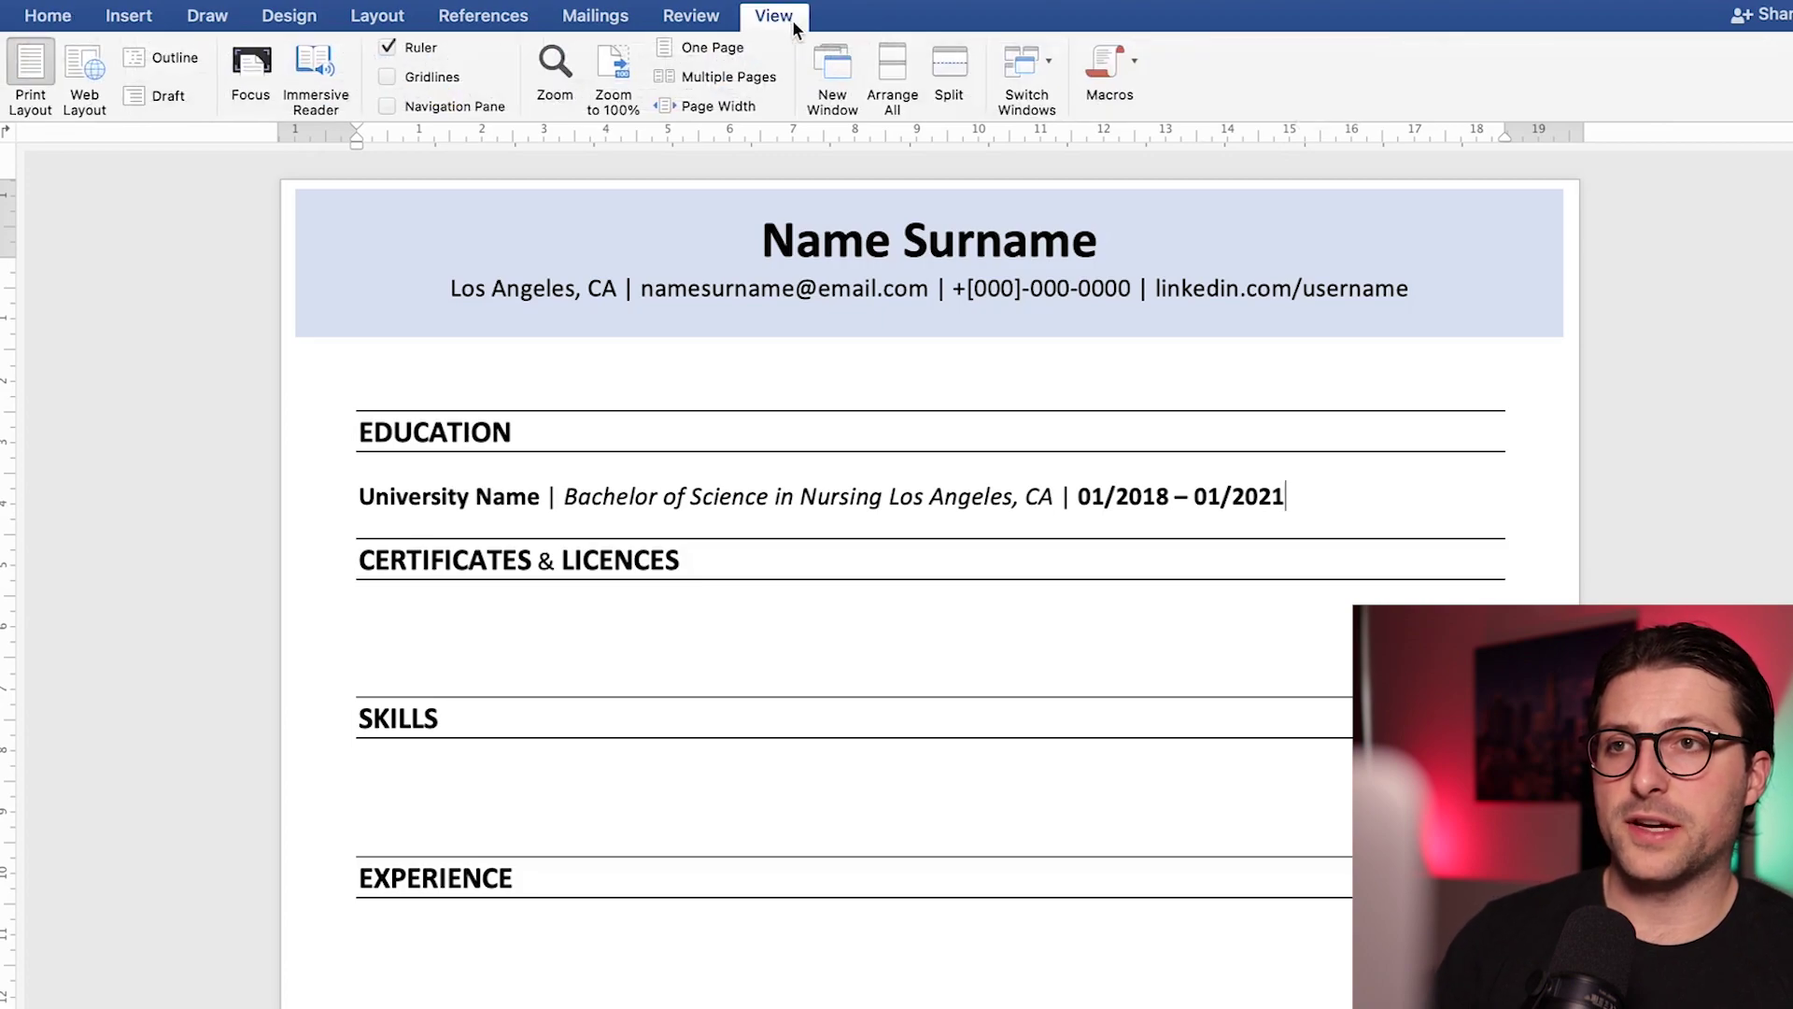
click(388, 48)
click(388, 48)
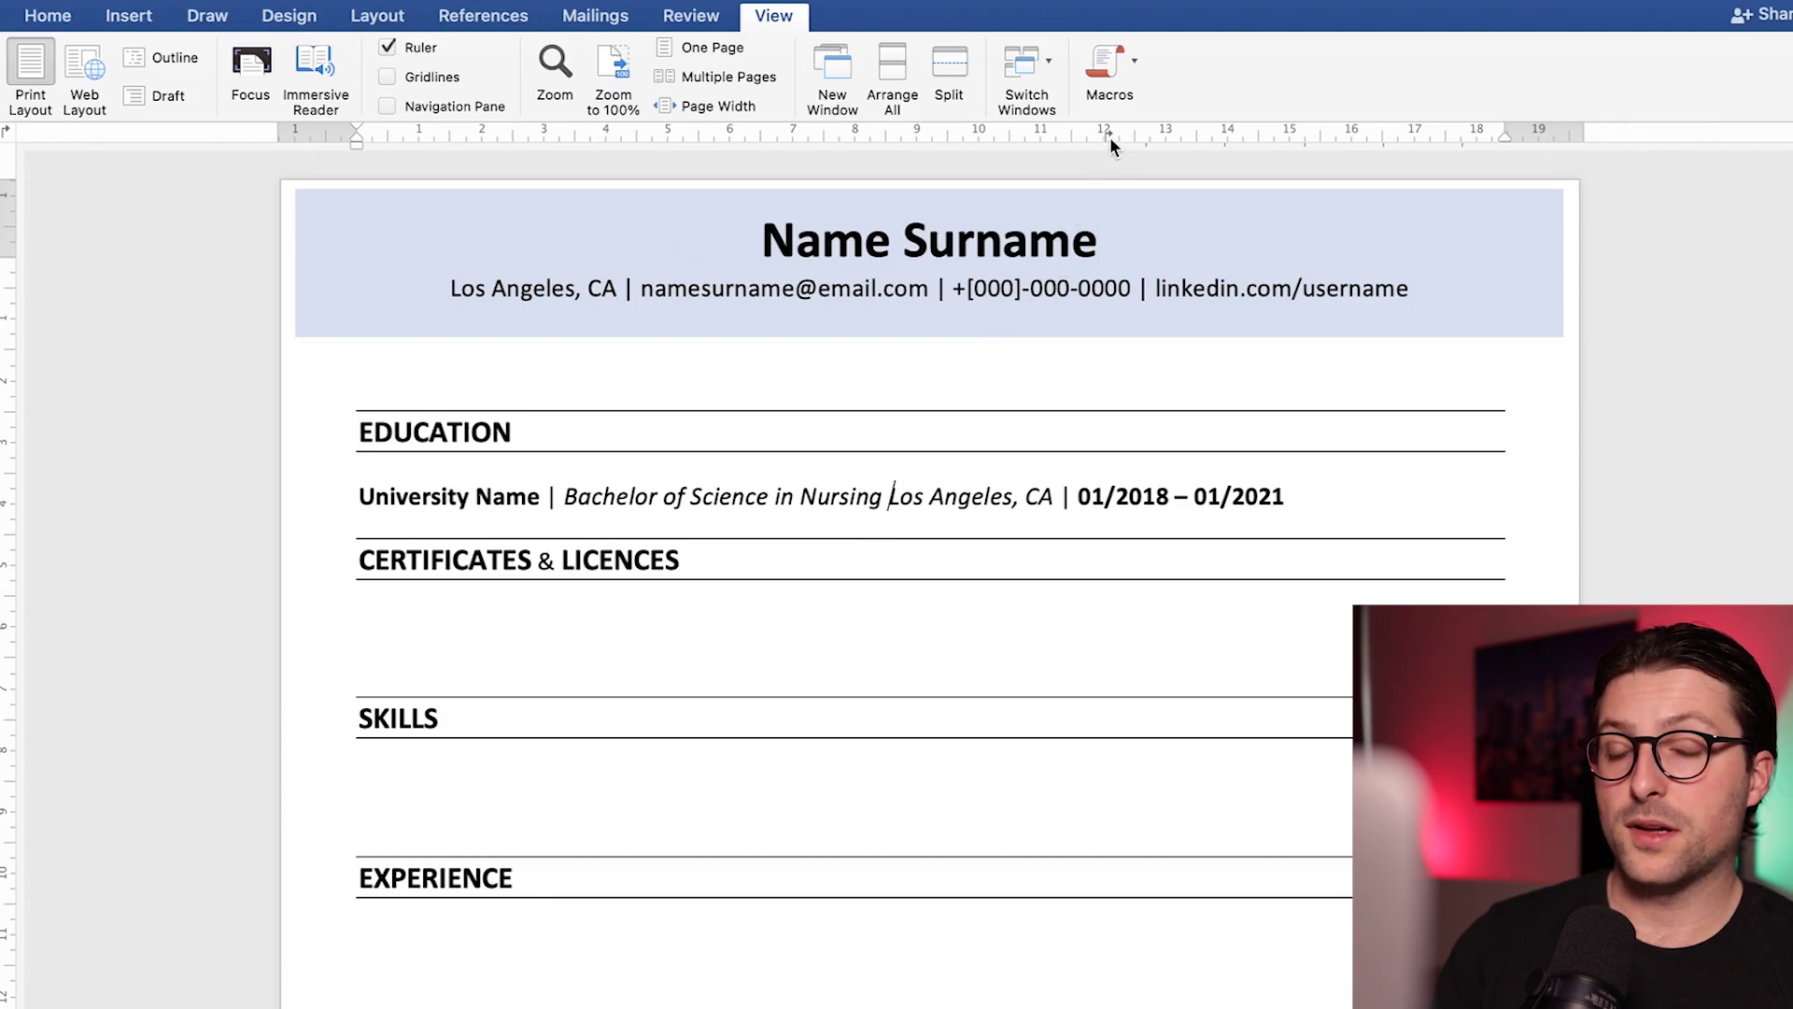
key(Tab)
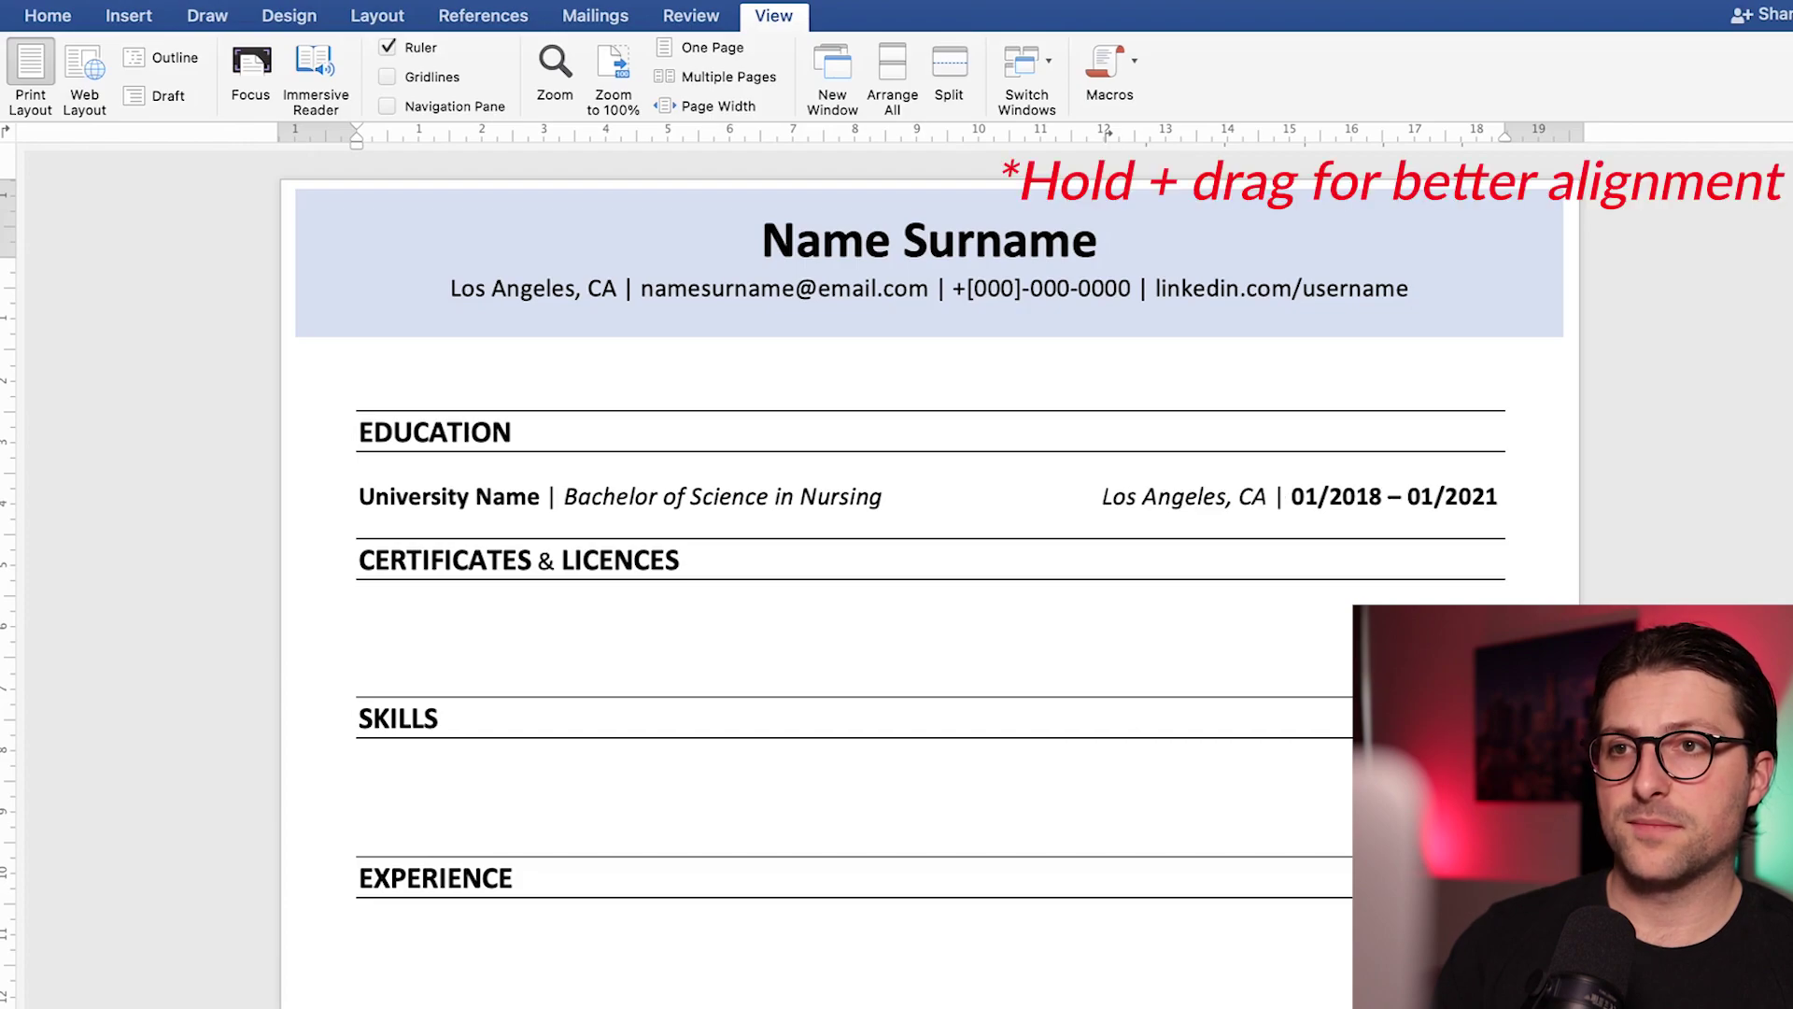
Add bullets for Cumulative GPA: 3.50/4.00 and Vice President, Student Nursing Association.
key(Return)
text(* Cumulative)
key(super+b)
text(GPA)
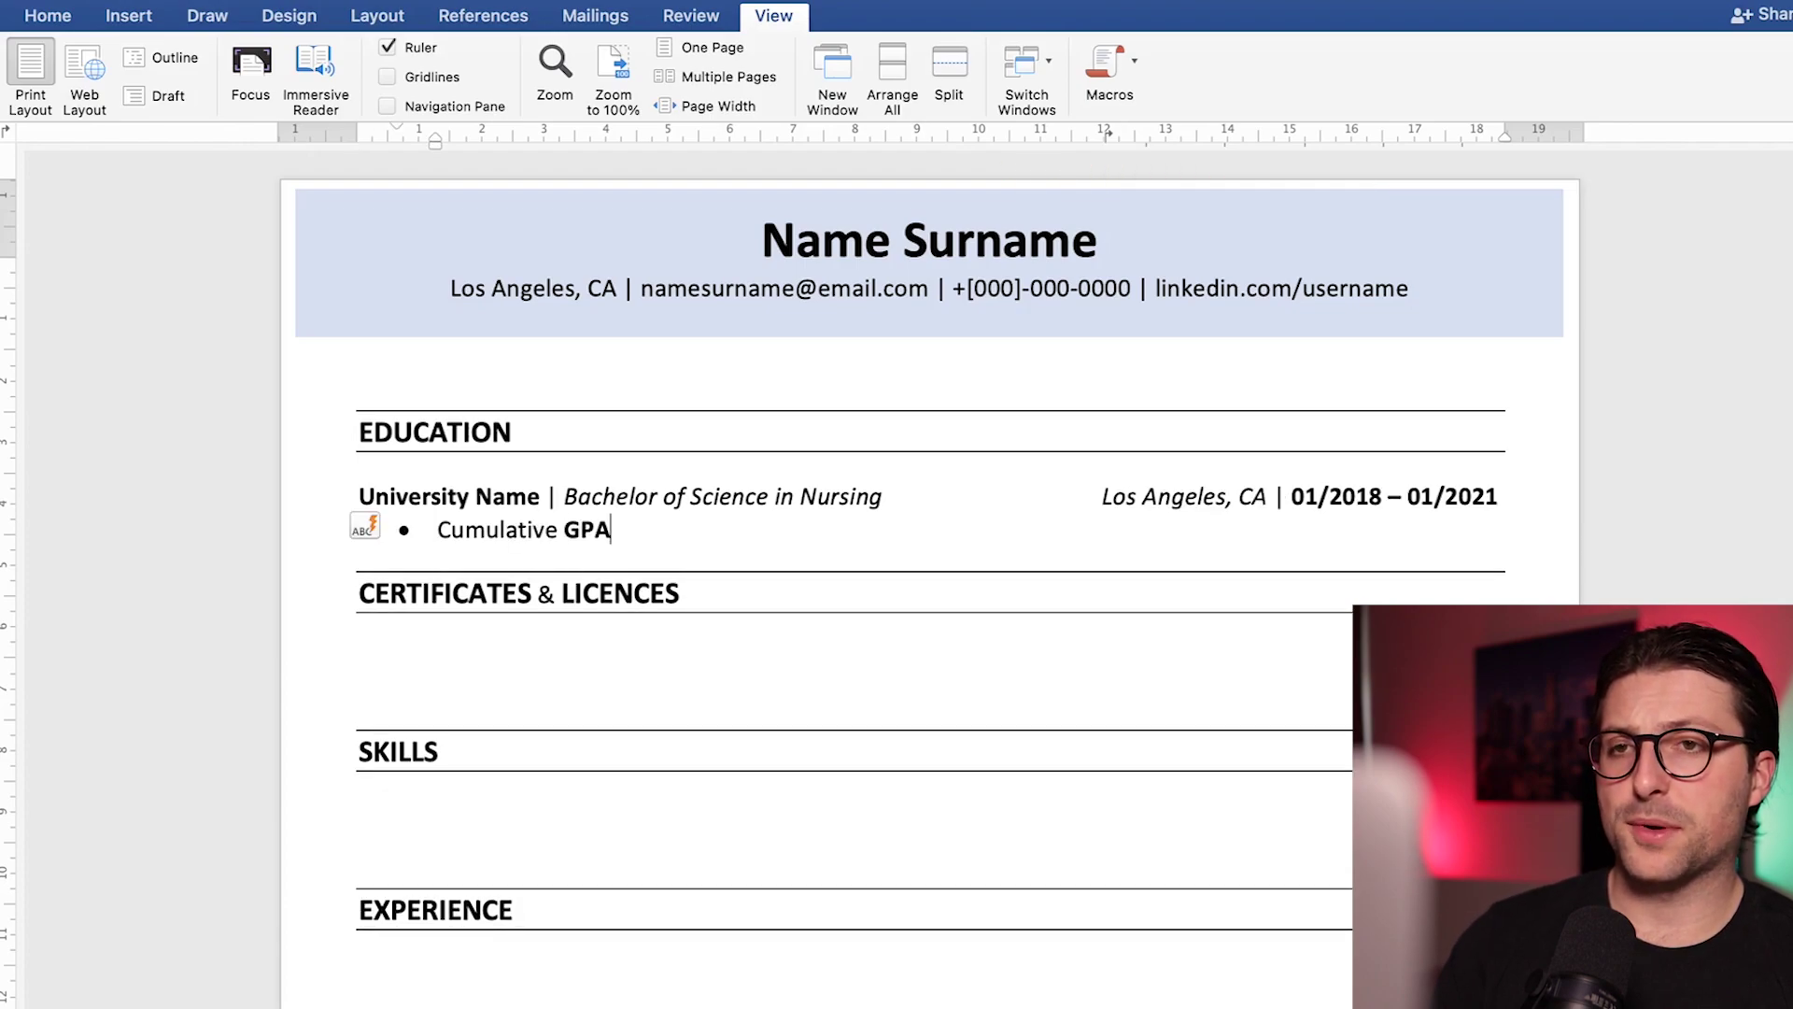
text(: 3.50/4.00)
key(Return)
text(Vice)
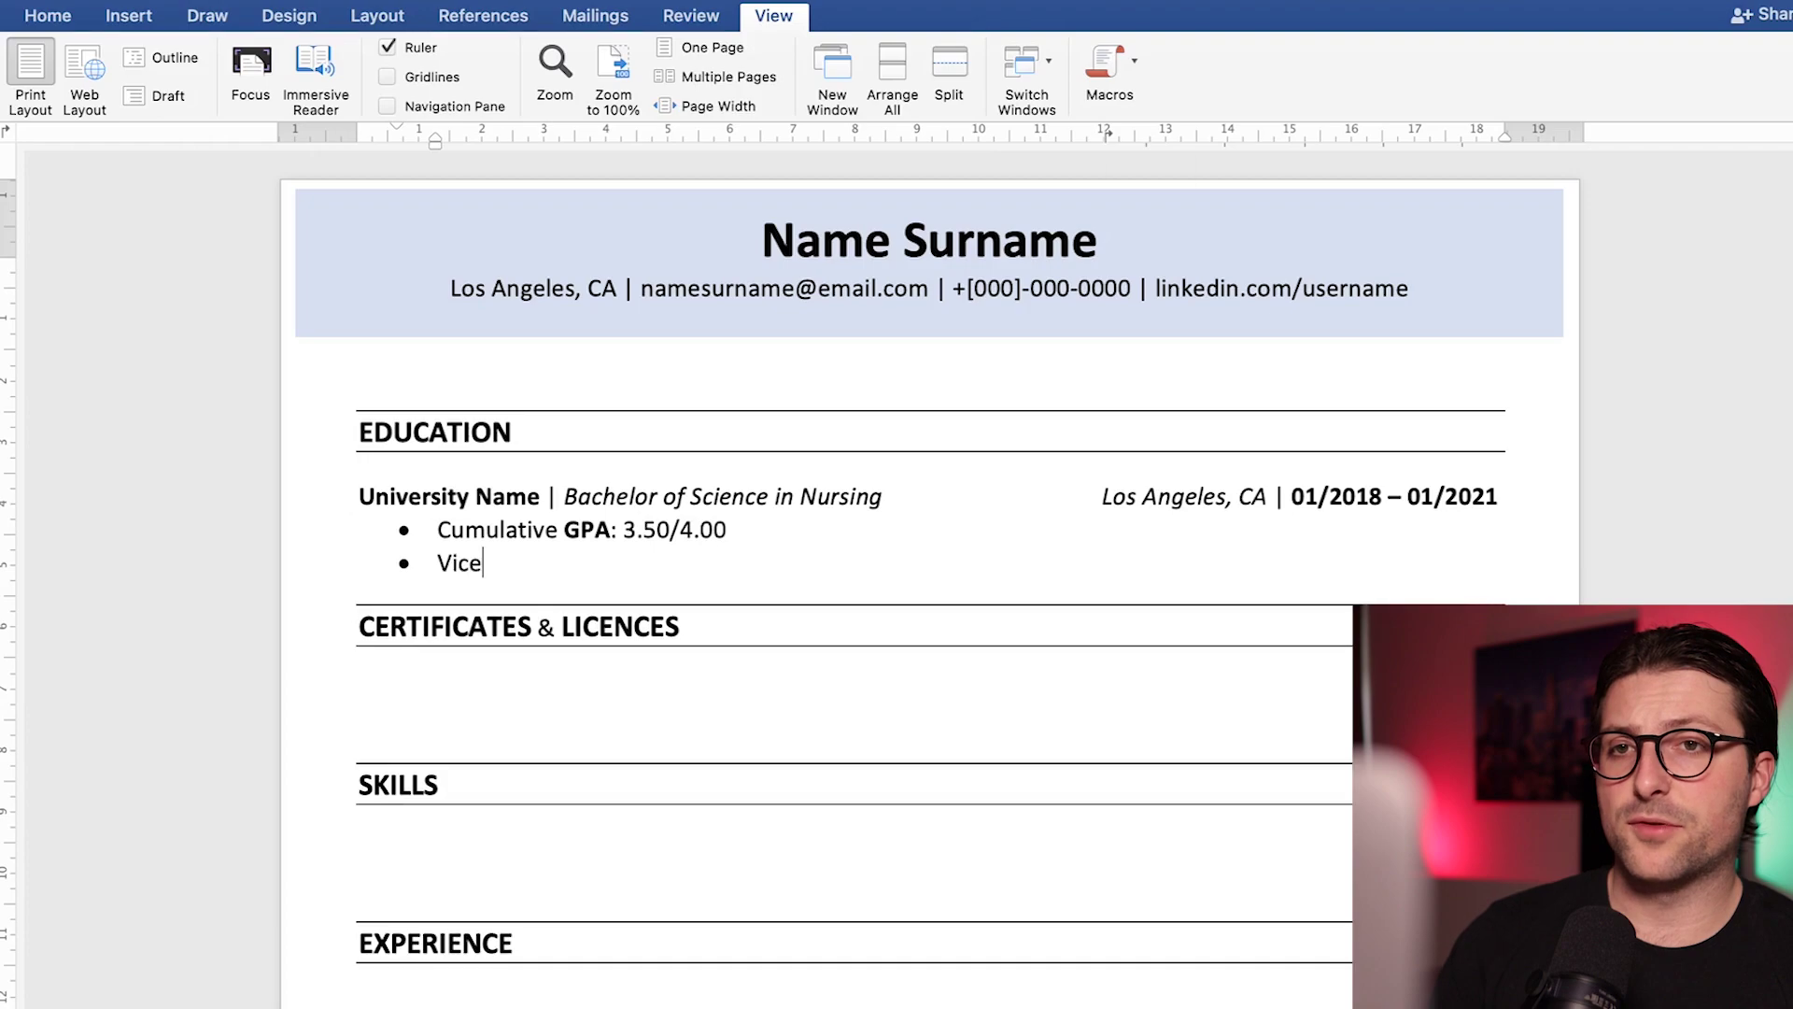
text( President, Student Nursing Association)
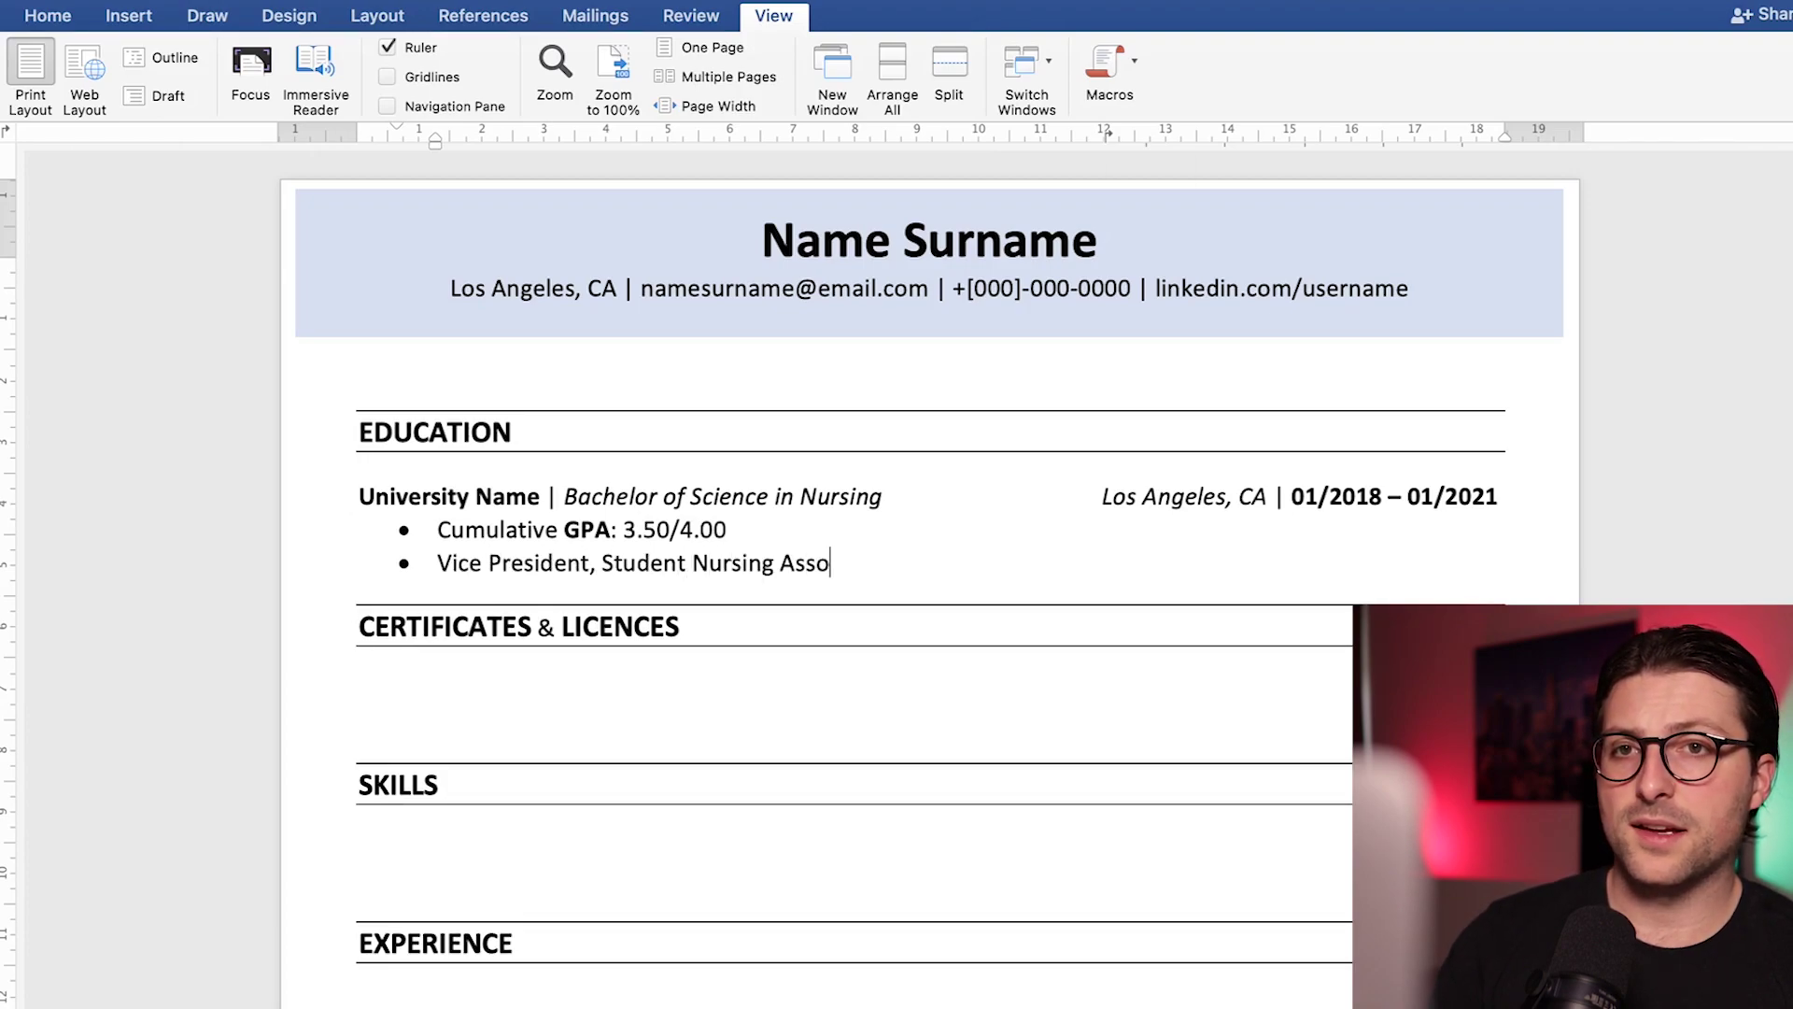
Add a bold 'Additional Courses' subheading with a Relevant Coursework bullet listing Physiology, Leadership, Research & Ethics.
key(Return)
key(Return)
key(super+b)
text(Additional Courses)
key(Return)
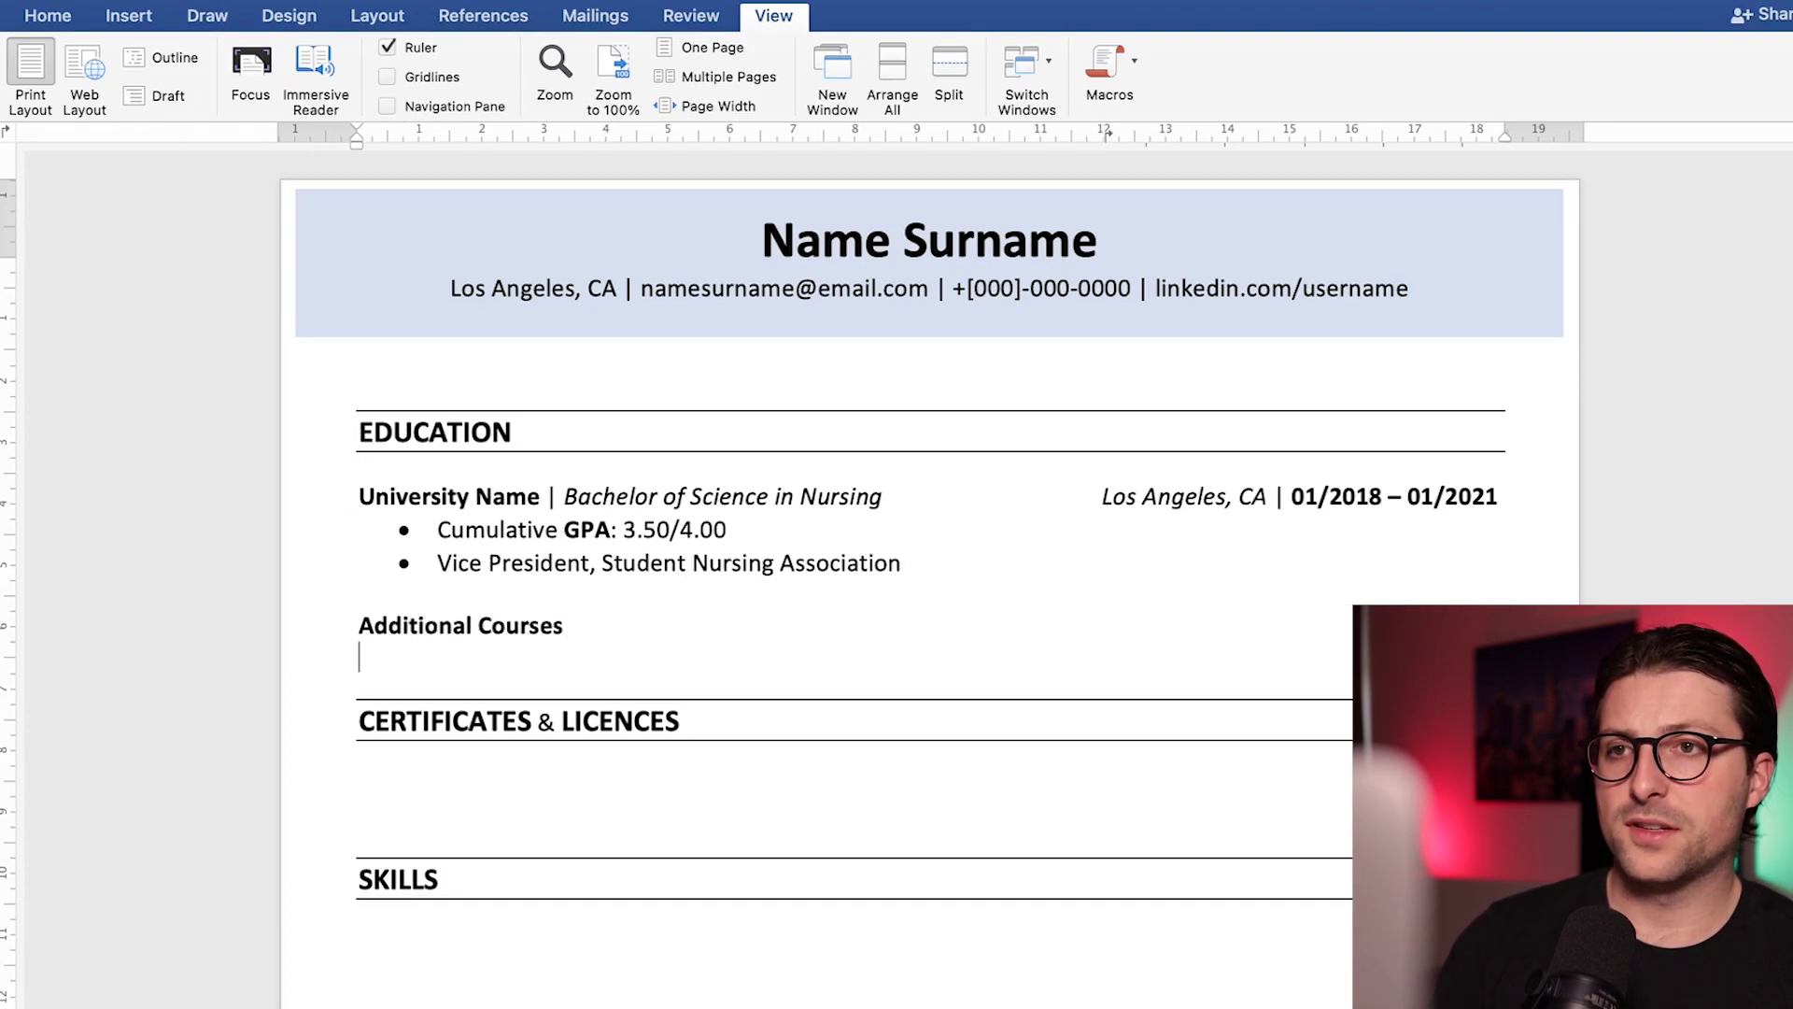
key(super+b)
text(* Relevant Coursework: Physiology)
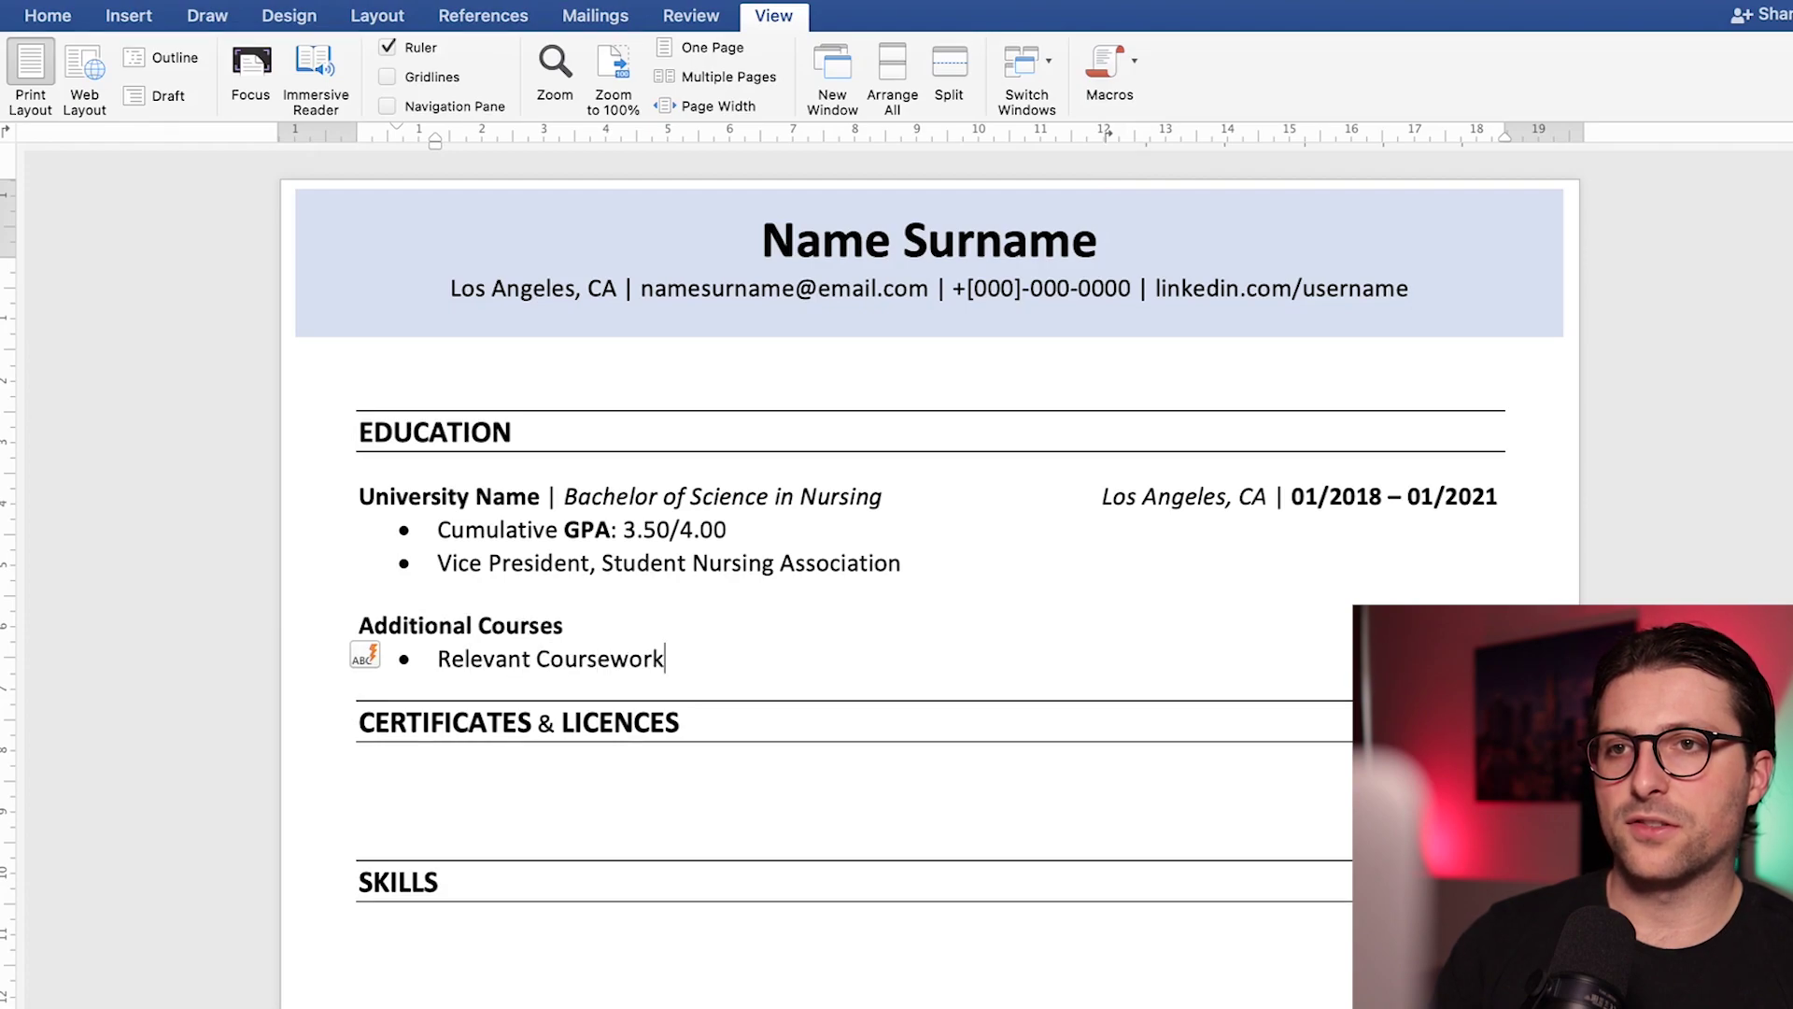
text(, Leadership in Nu)
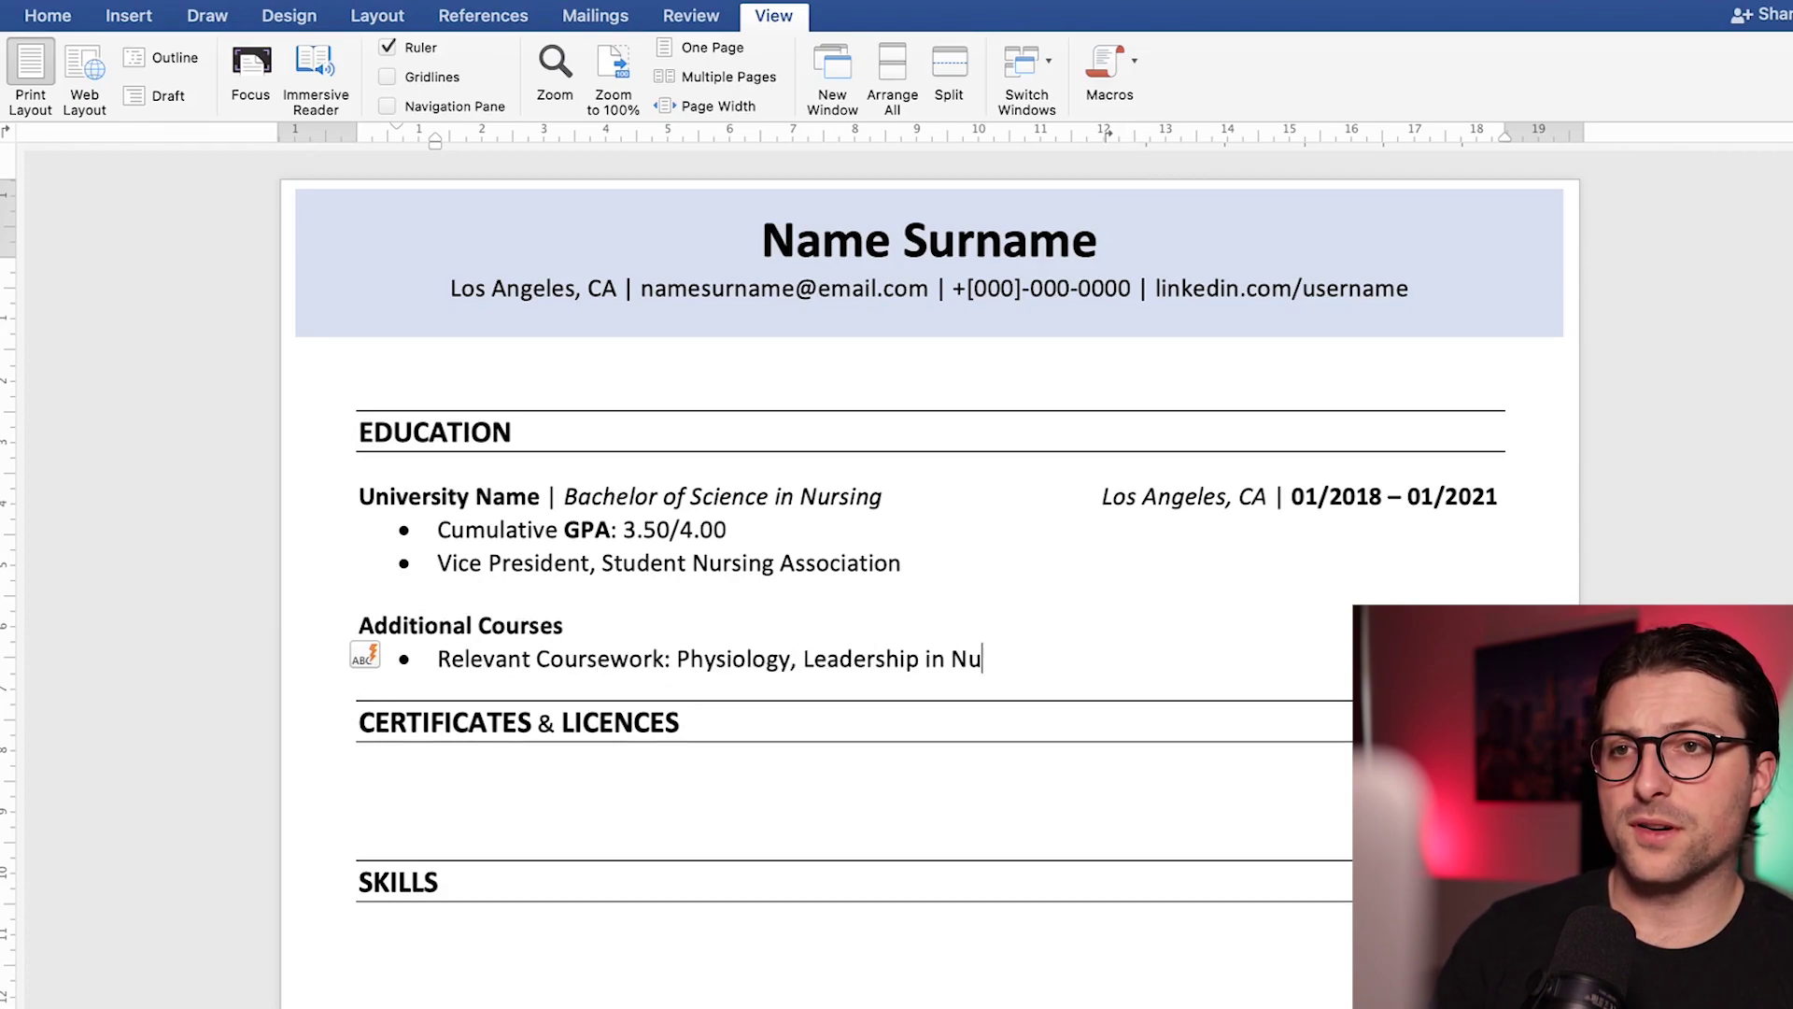
text(rsing, Research & Ethics in Nursing)
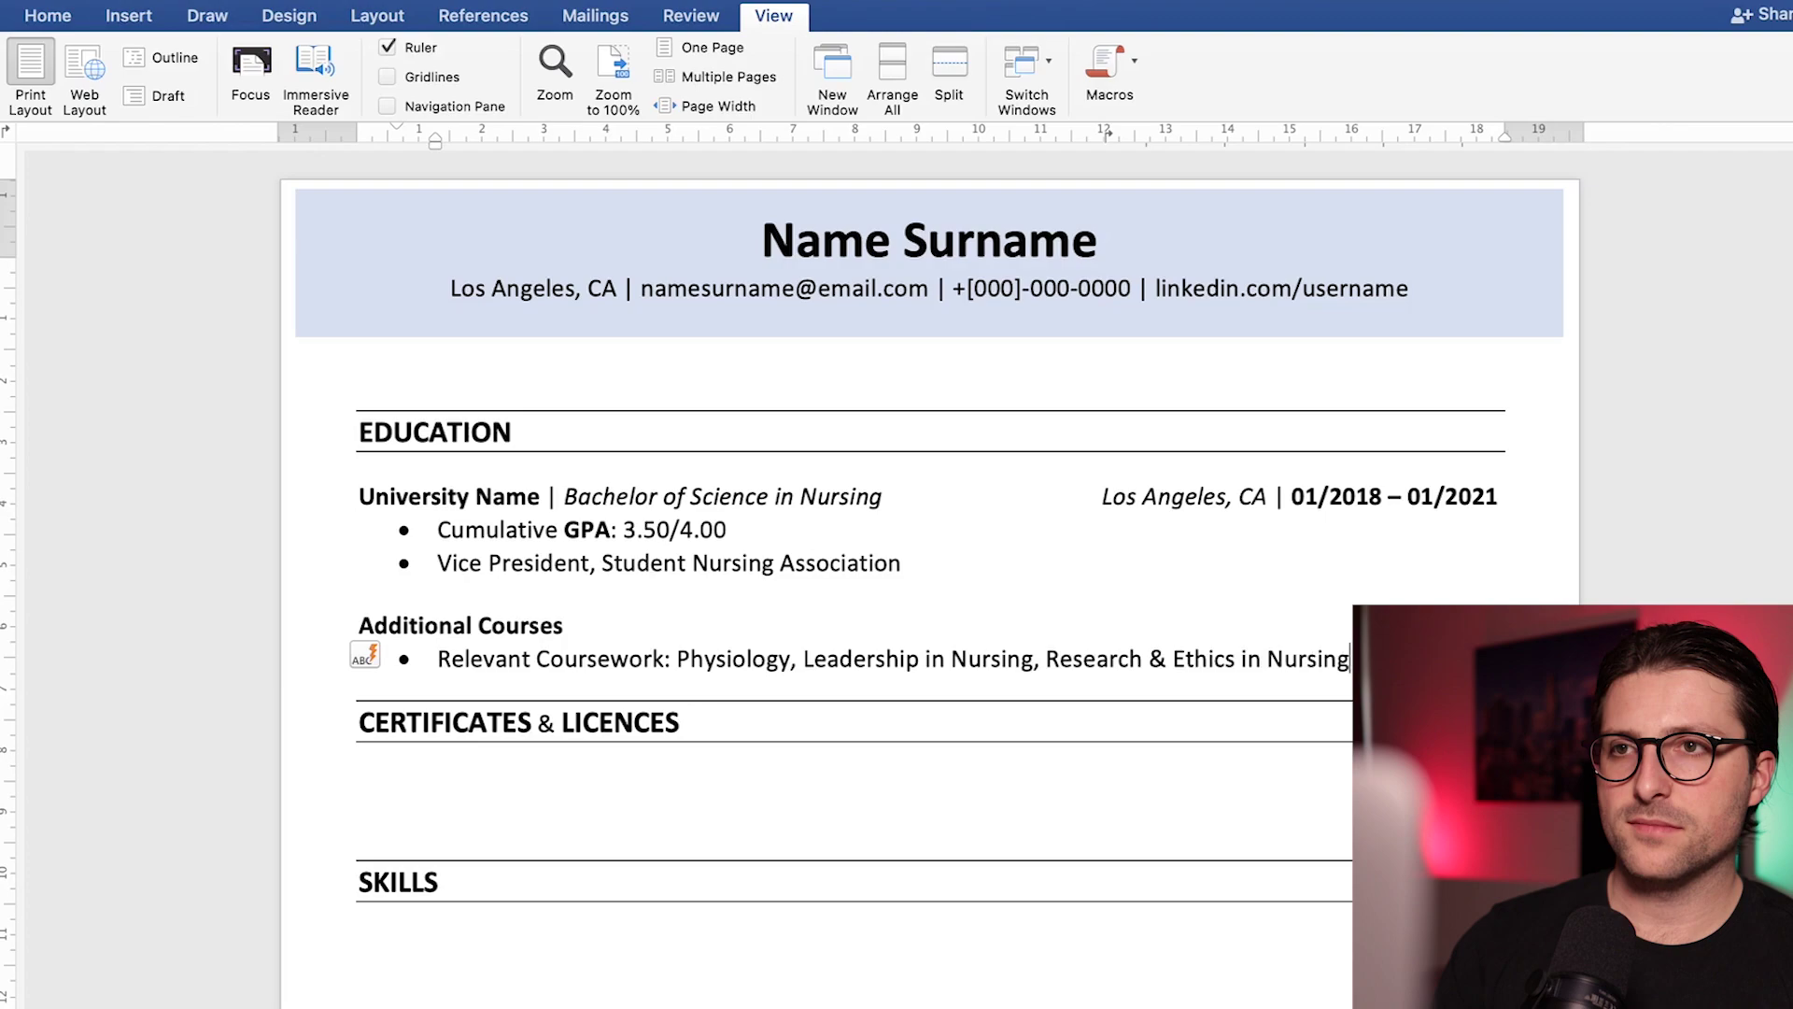
scroll(1157, 262, down, 2)
Type the Maine State Board of Nursing RN licence line, with location and Active date at a right tab stop.
scroll(1158, 262, down, 3)
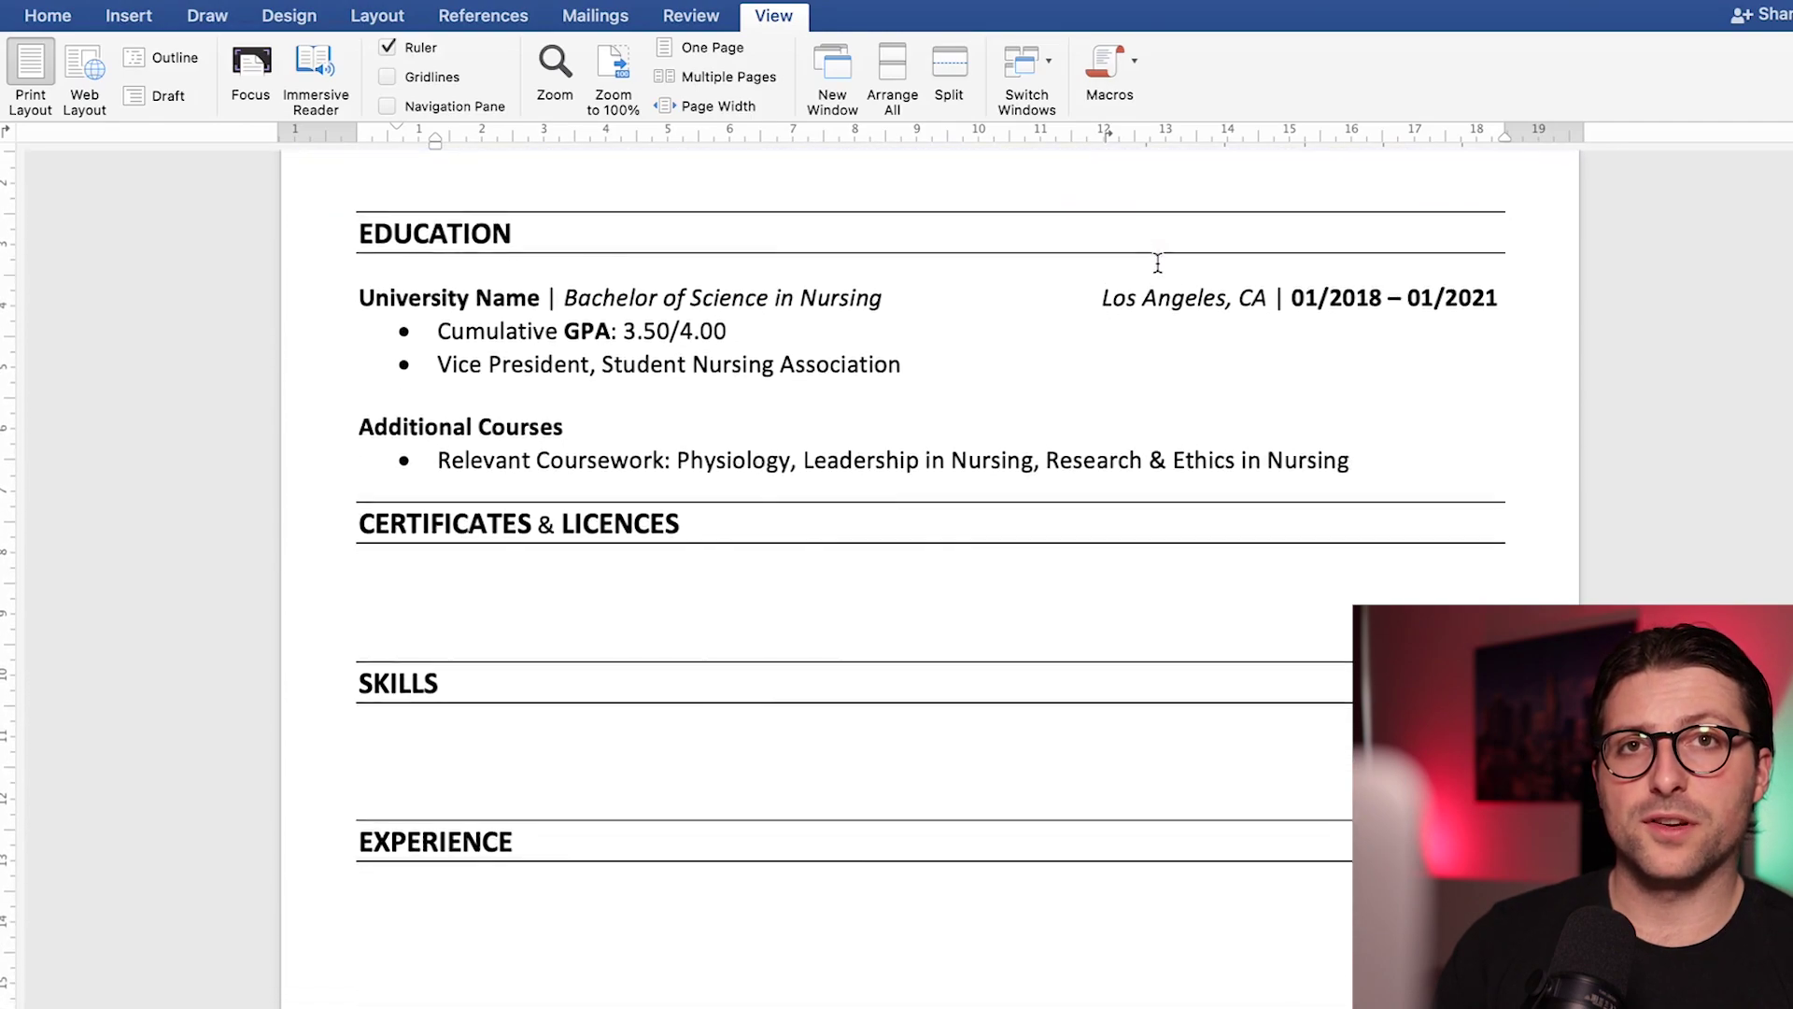
scroll(1158, 262, down, 1)
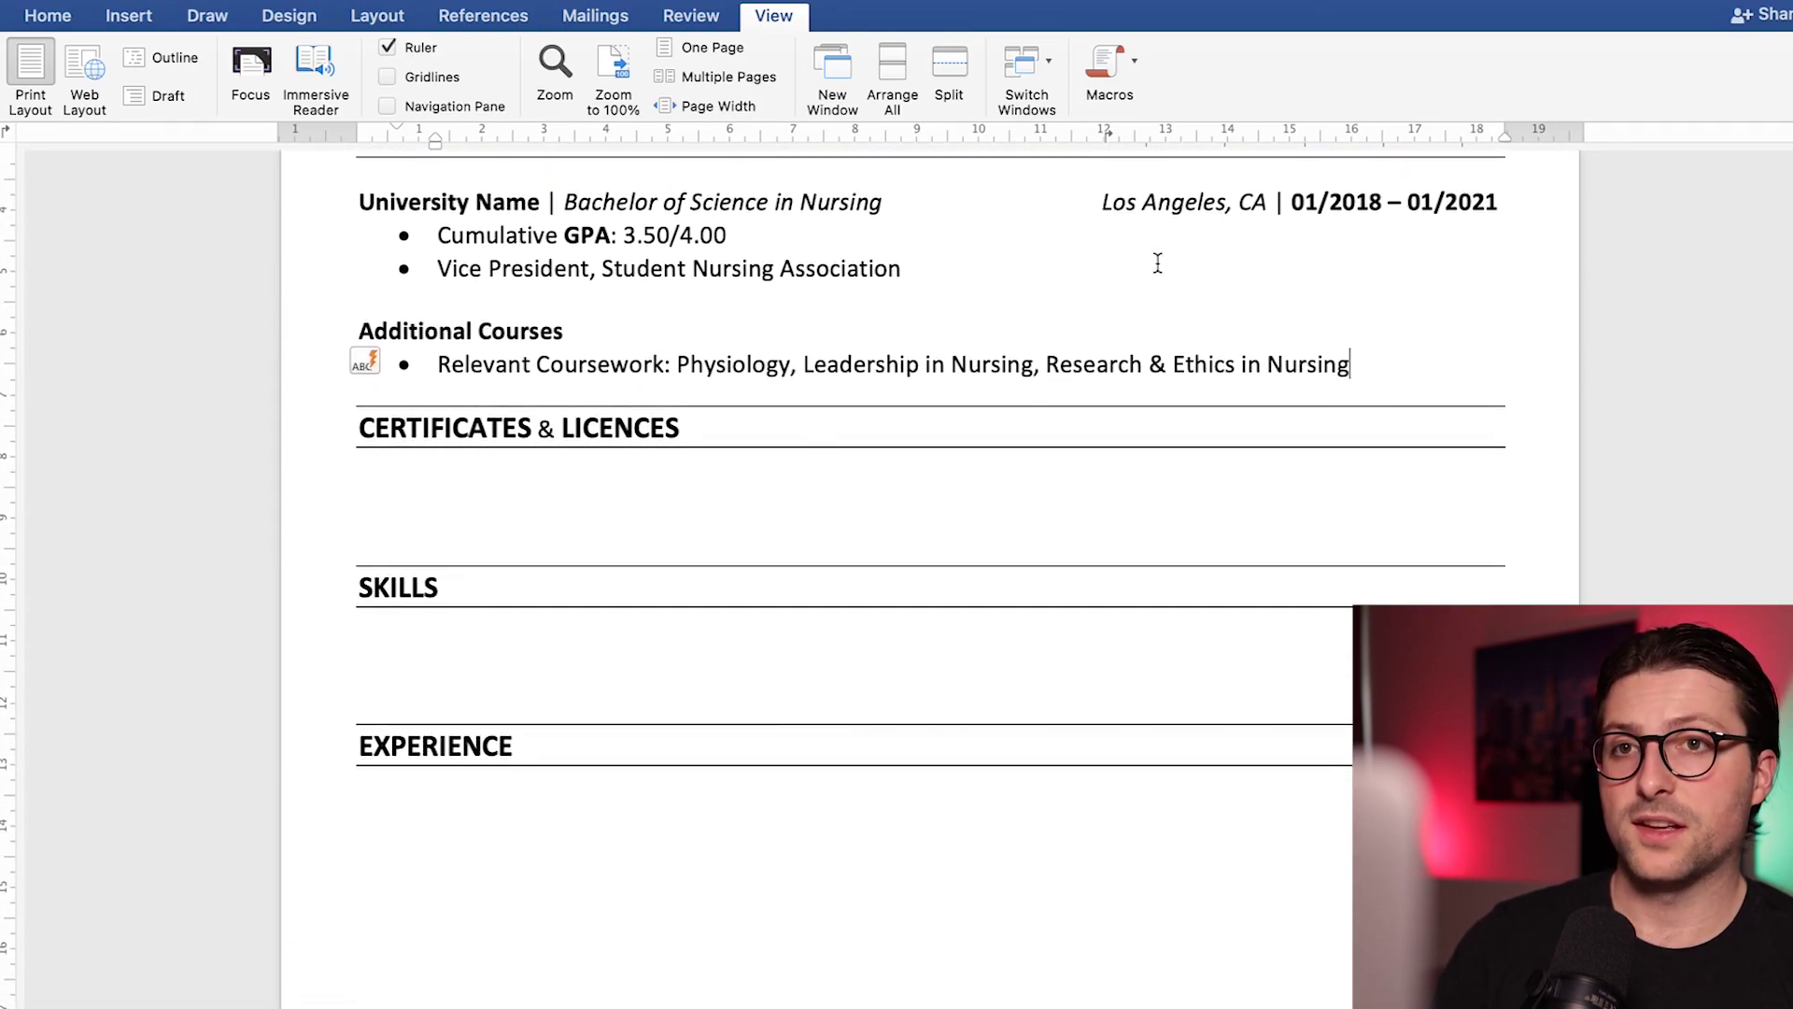
click(524, 513)
key(BackSpace)
text(Maine State Board of Nursing )
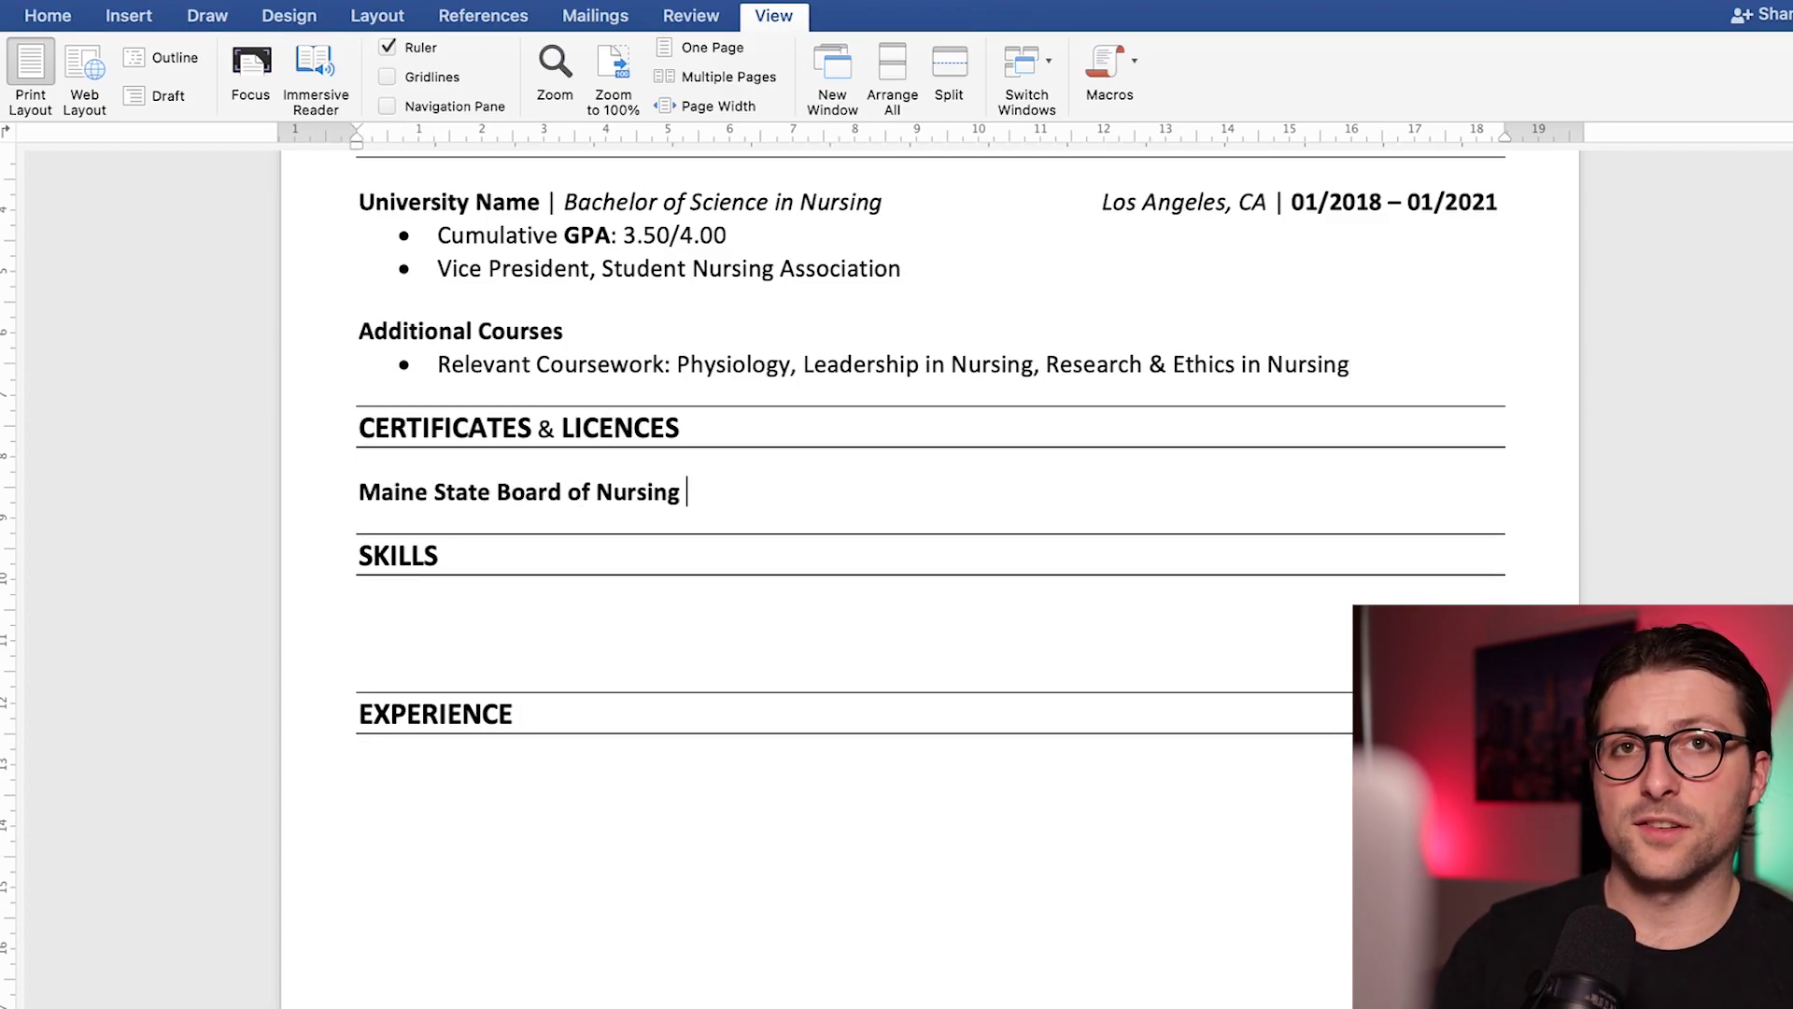
text(| Registered Nurse (RN): 1234567 Los Angeles, CA | Active since 2021)
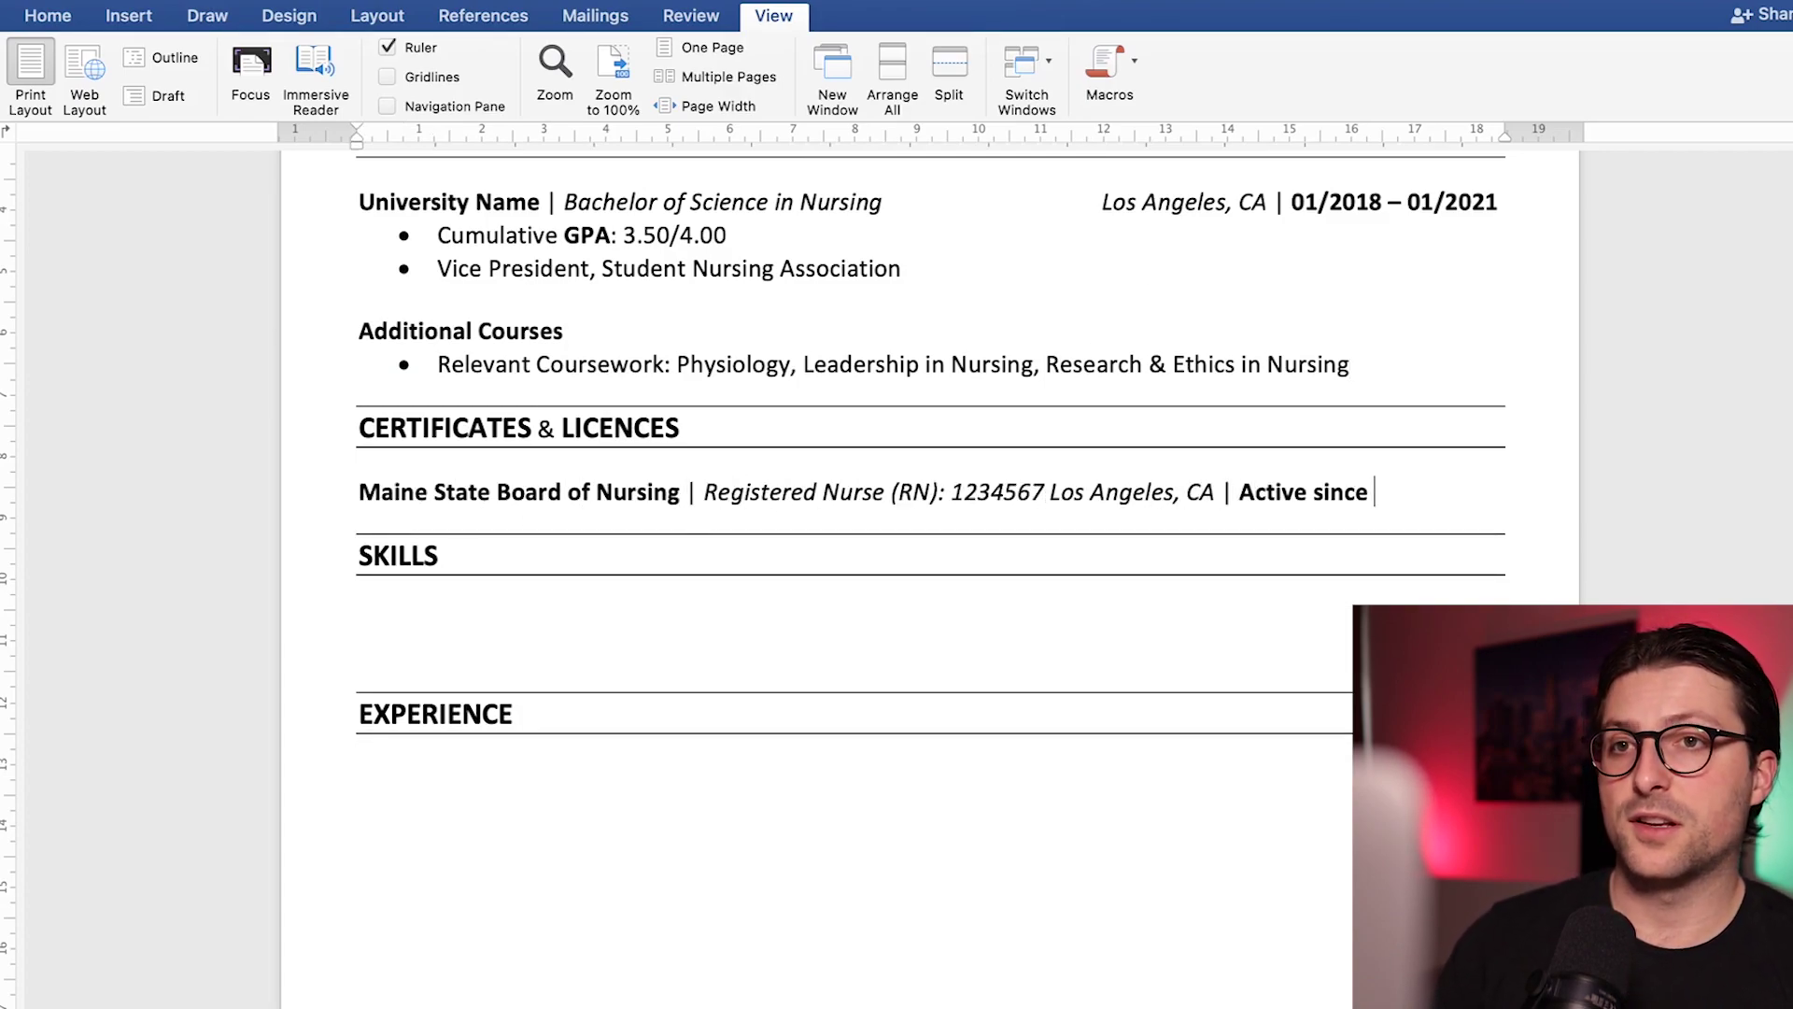
click(1050, 492)
key(Tab)
click(1116, 137)
Add certification bullets for BLS, Patient Care Technician (PCTC) and ACLS.
key(End)
key(Return)
text(* Basic Life Support Certification (BLS))
key(Return)
text(Patient Care Technician Certification (PCTC))
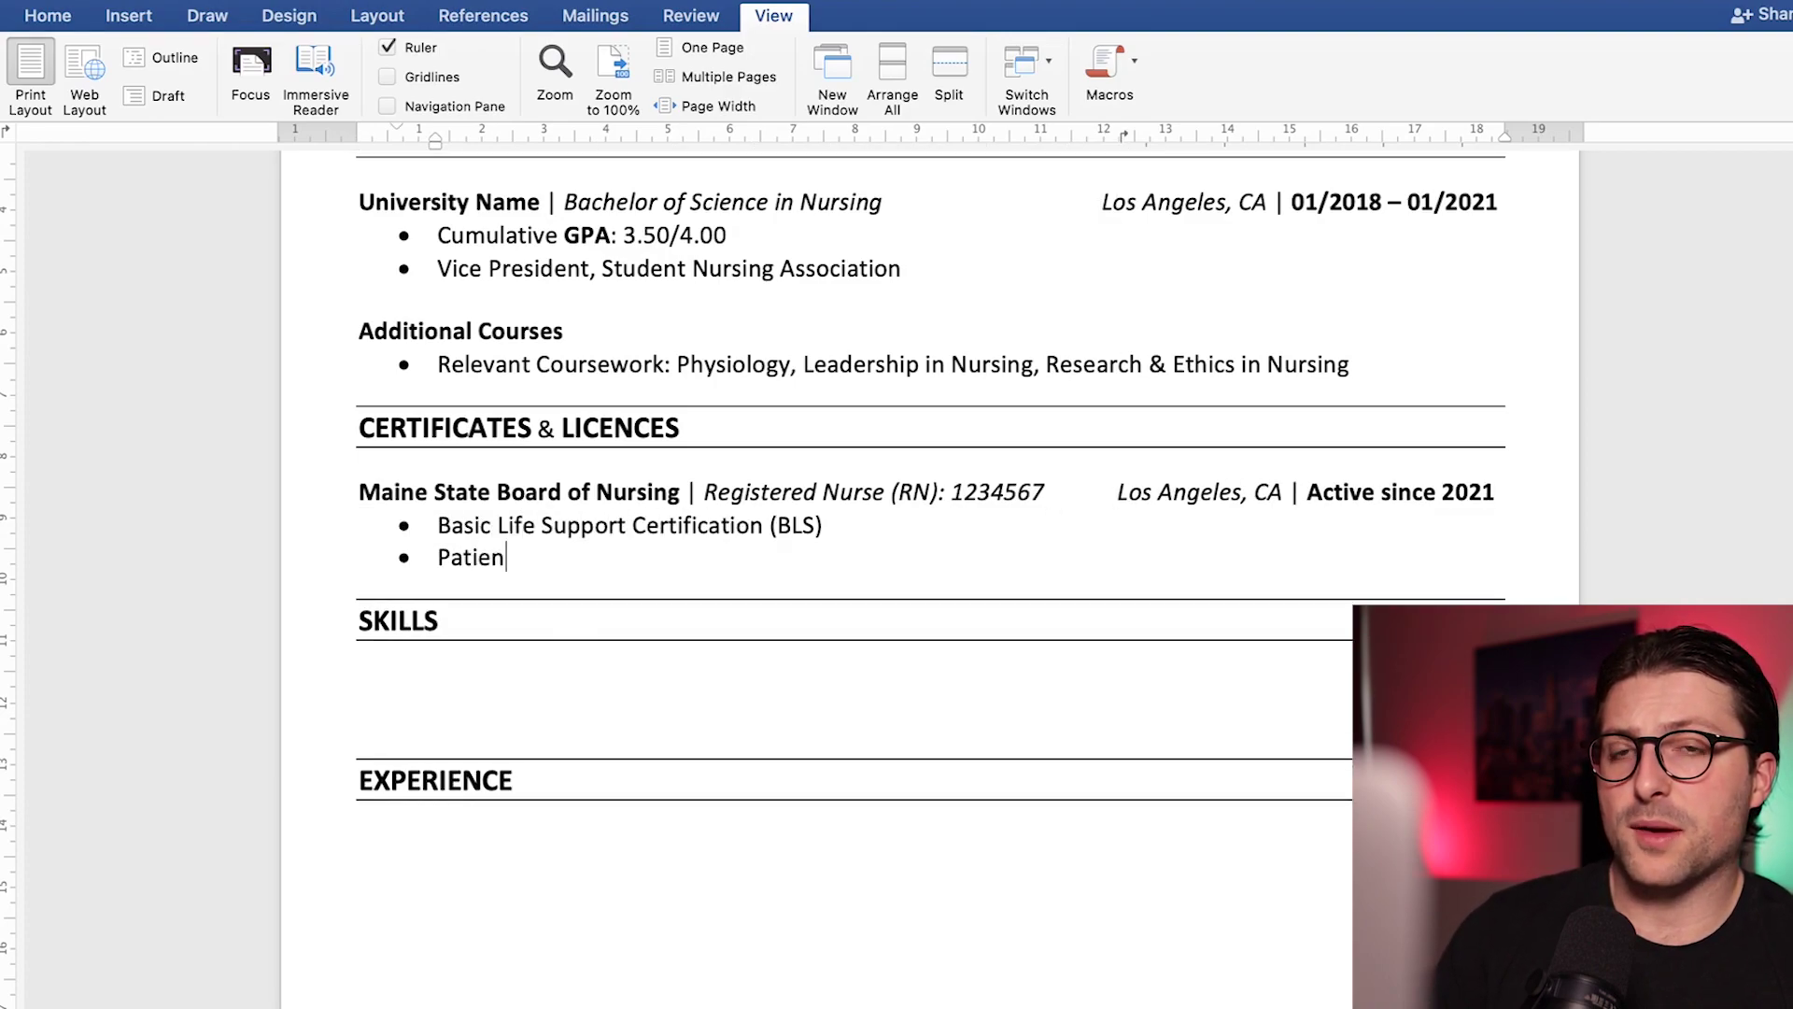
key(Return)
text(Advanced Cardiovascular Life Support (ACLS))
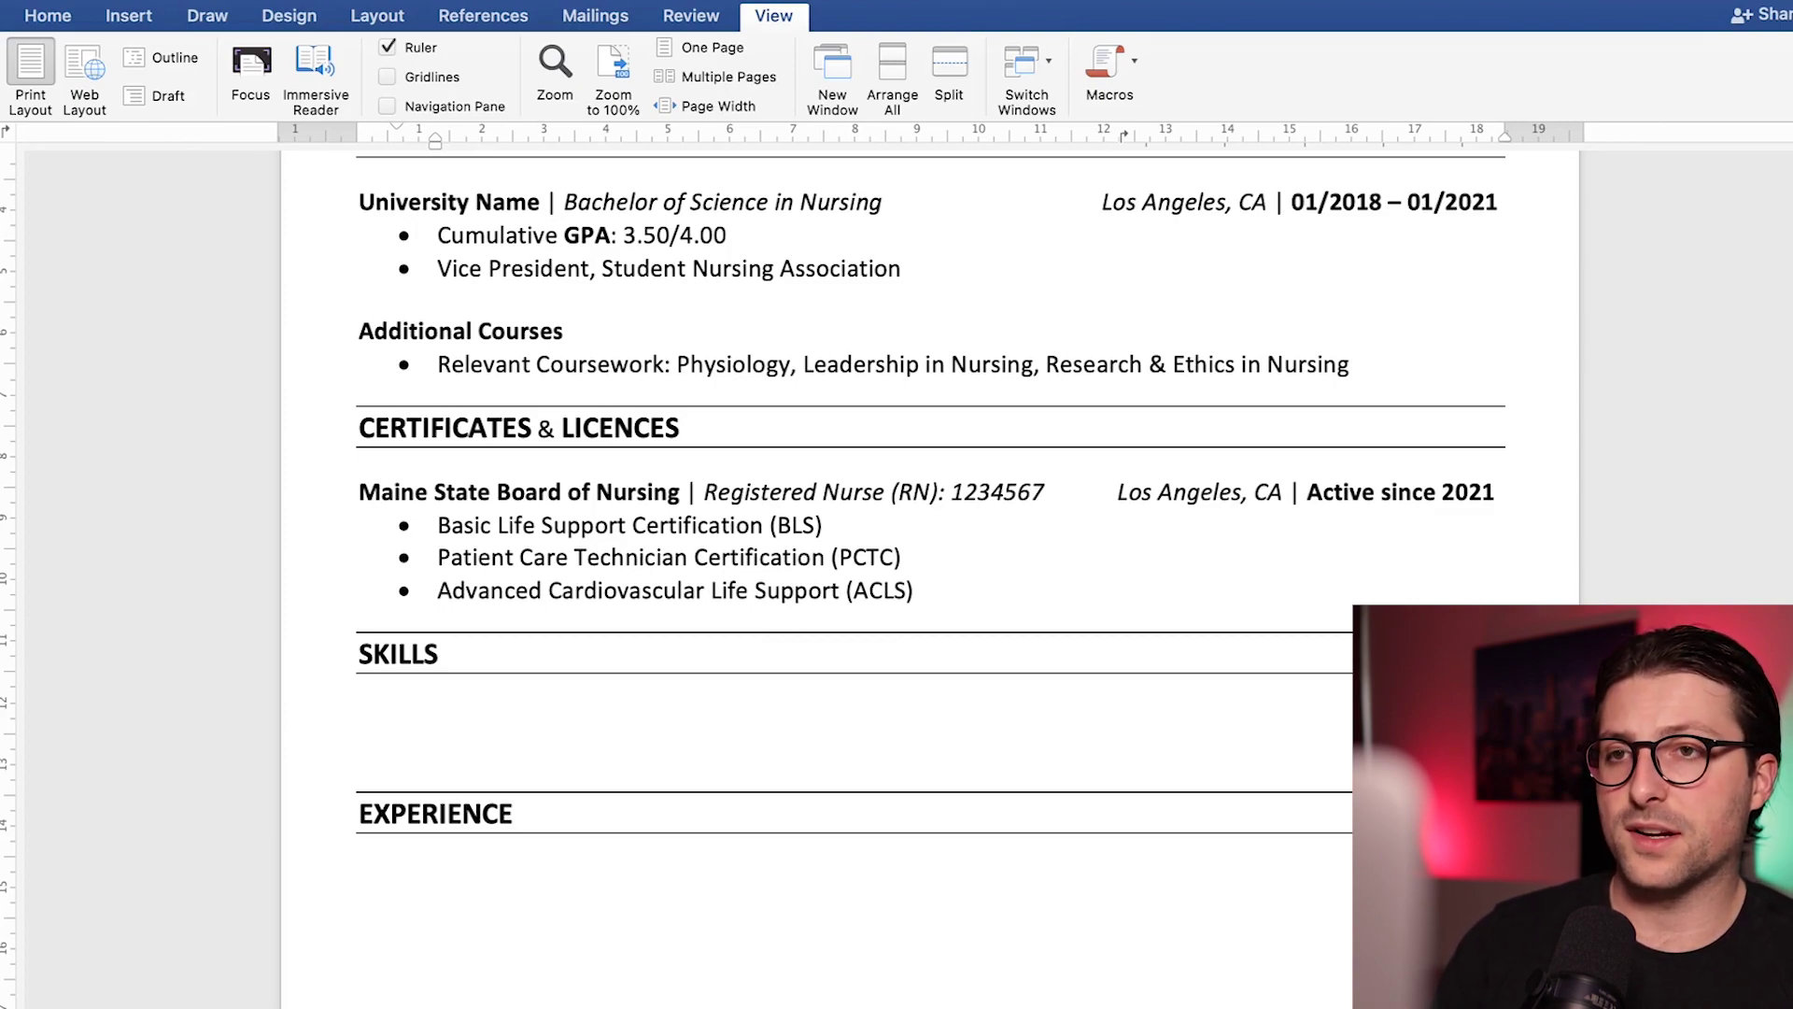
scroll(1166, 182, down, 6)
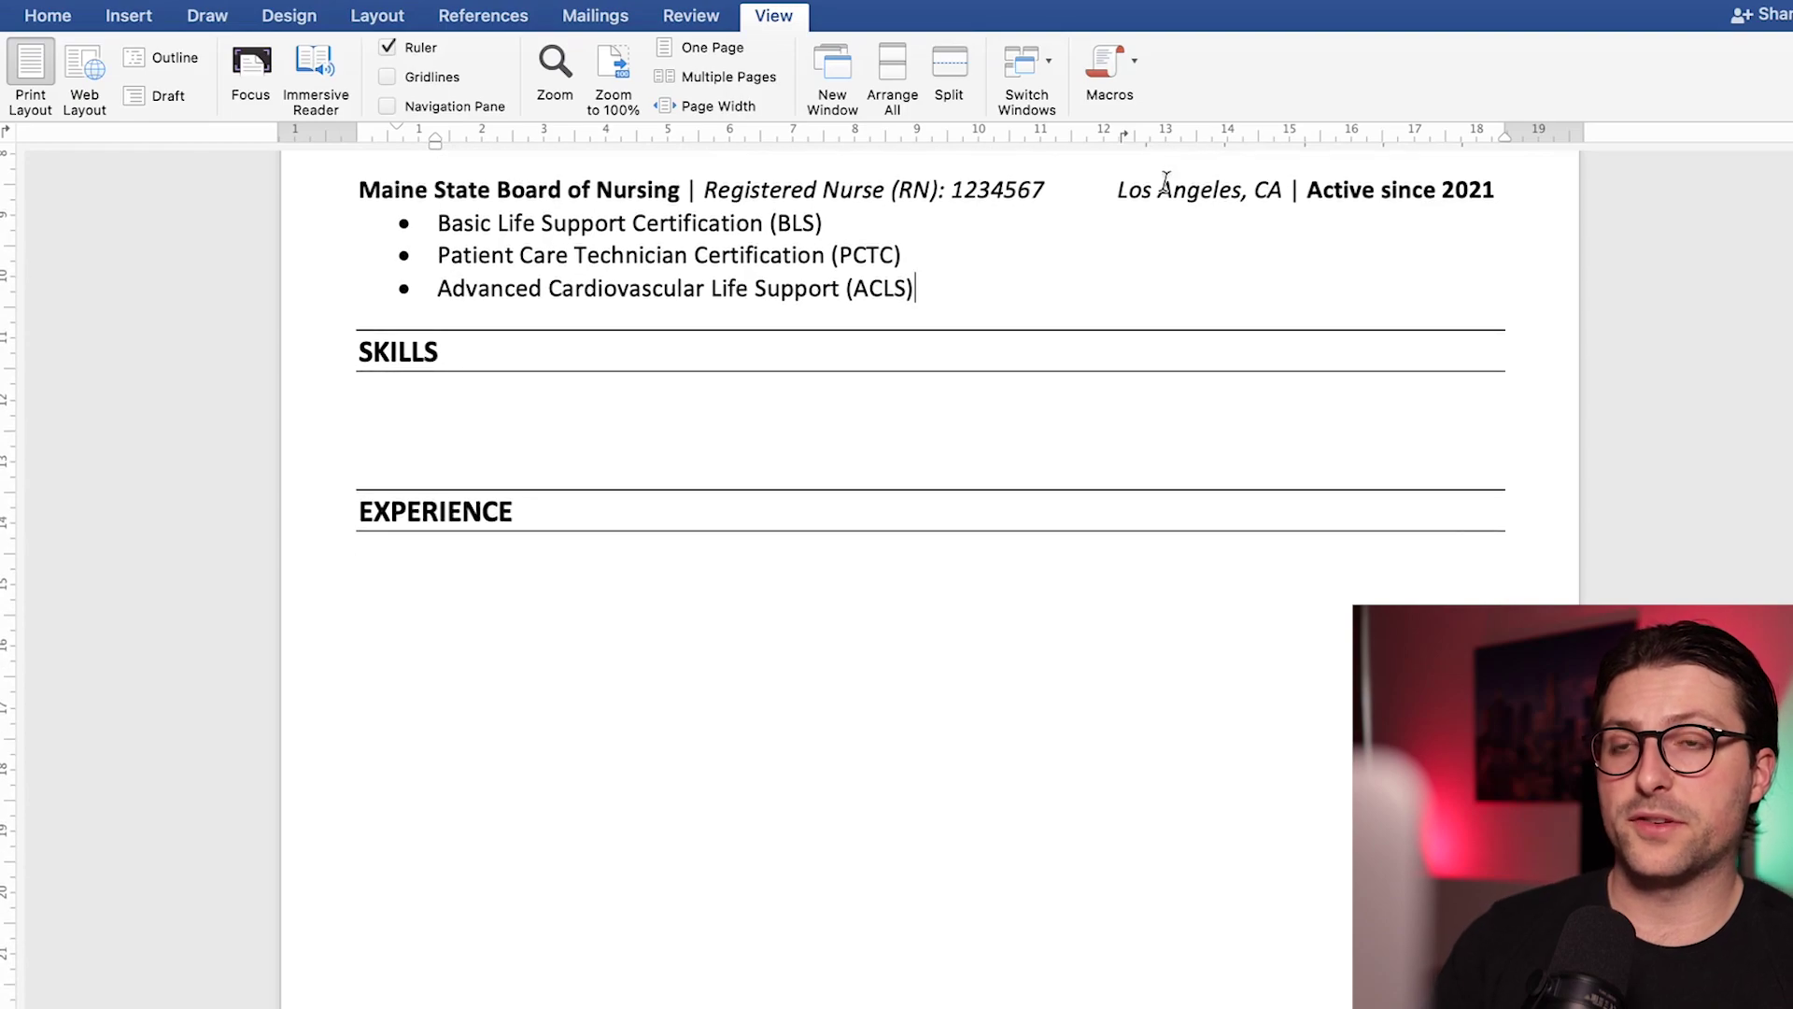
Remove the blank line under SKILLS and insert a one-row, three-column table there.
click(435, 449)
key(BackSpace)
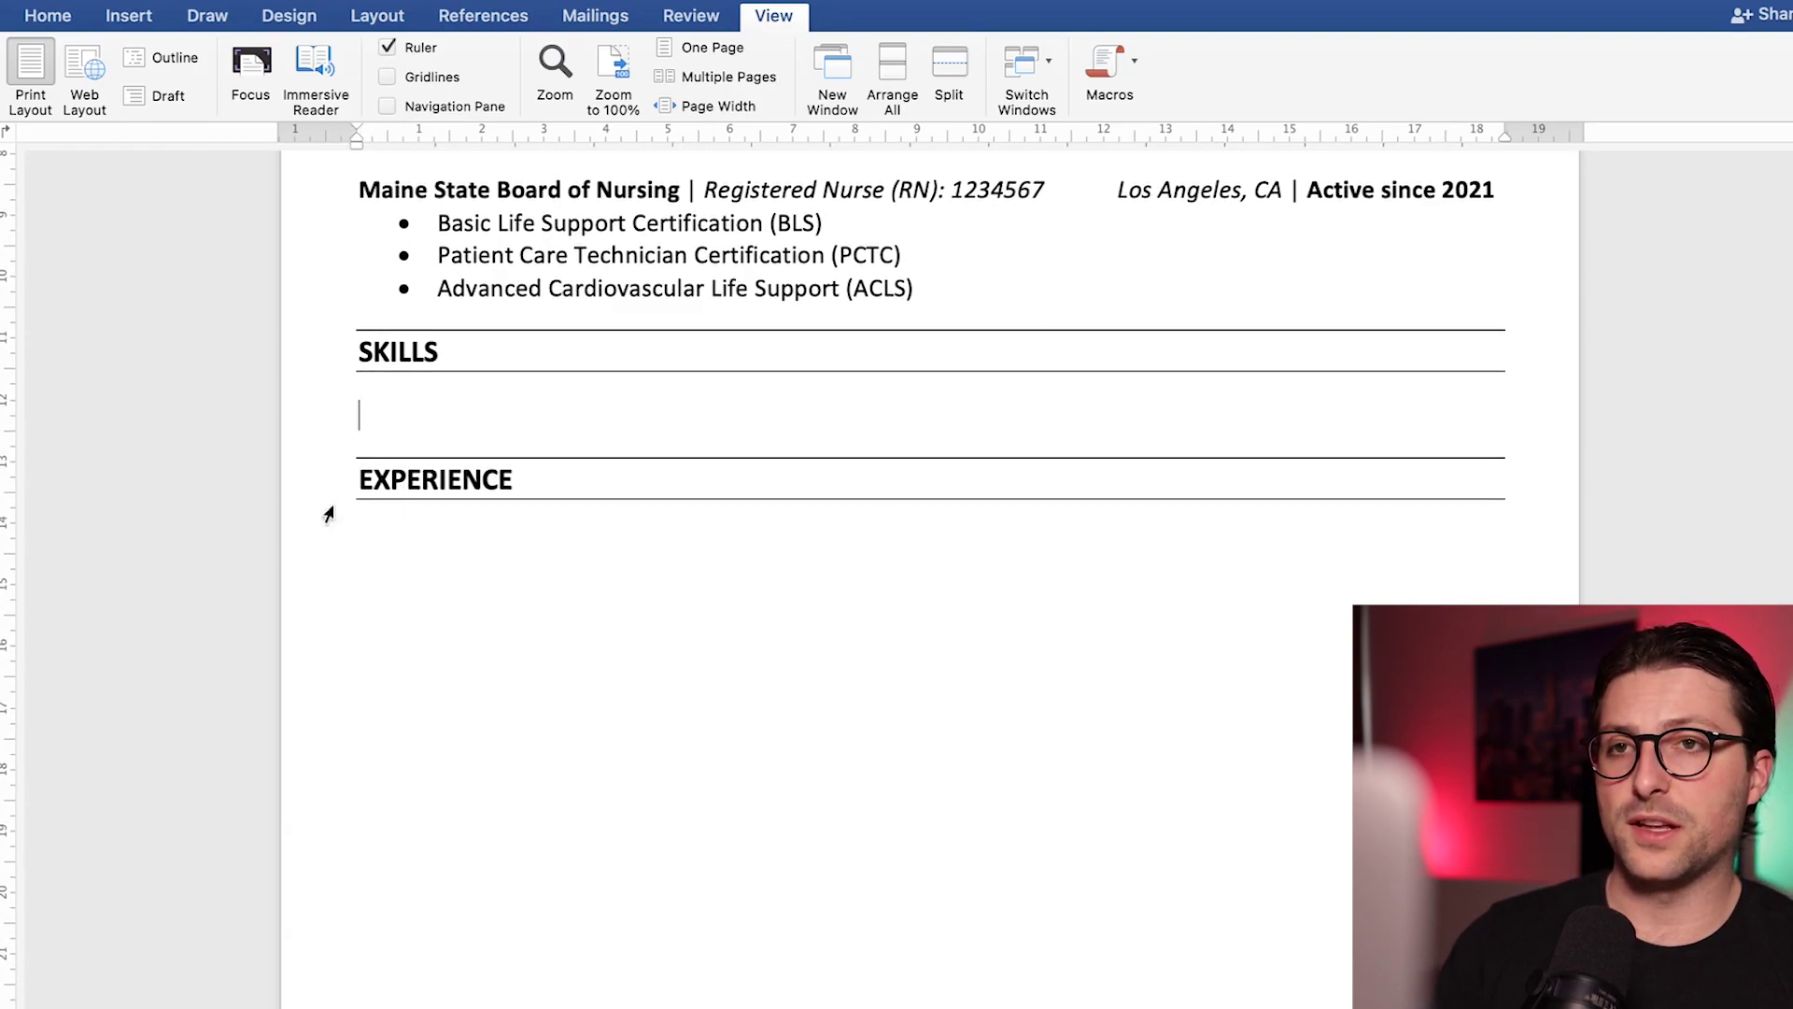
click(138, 26)
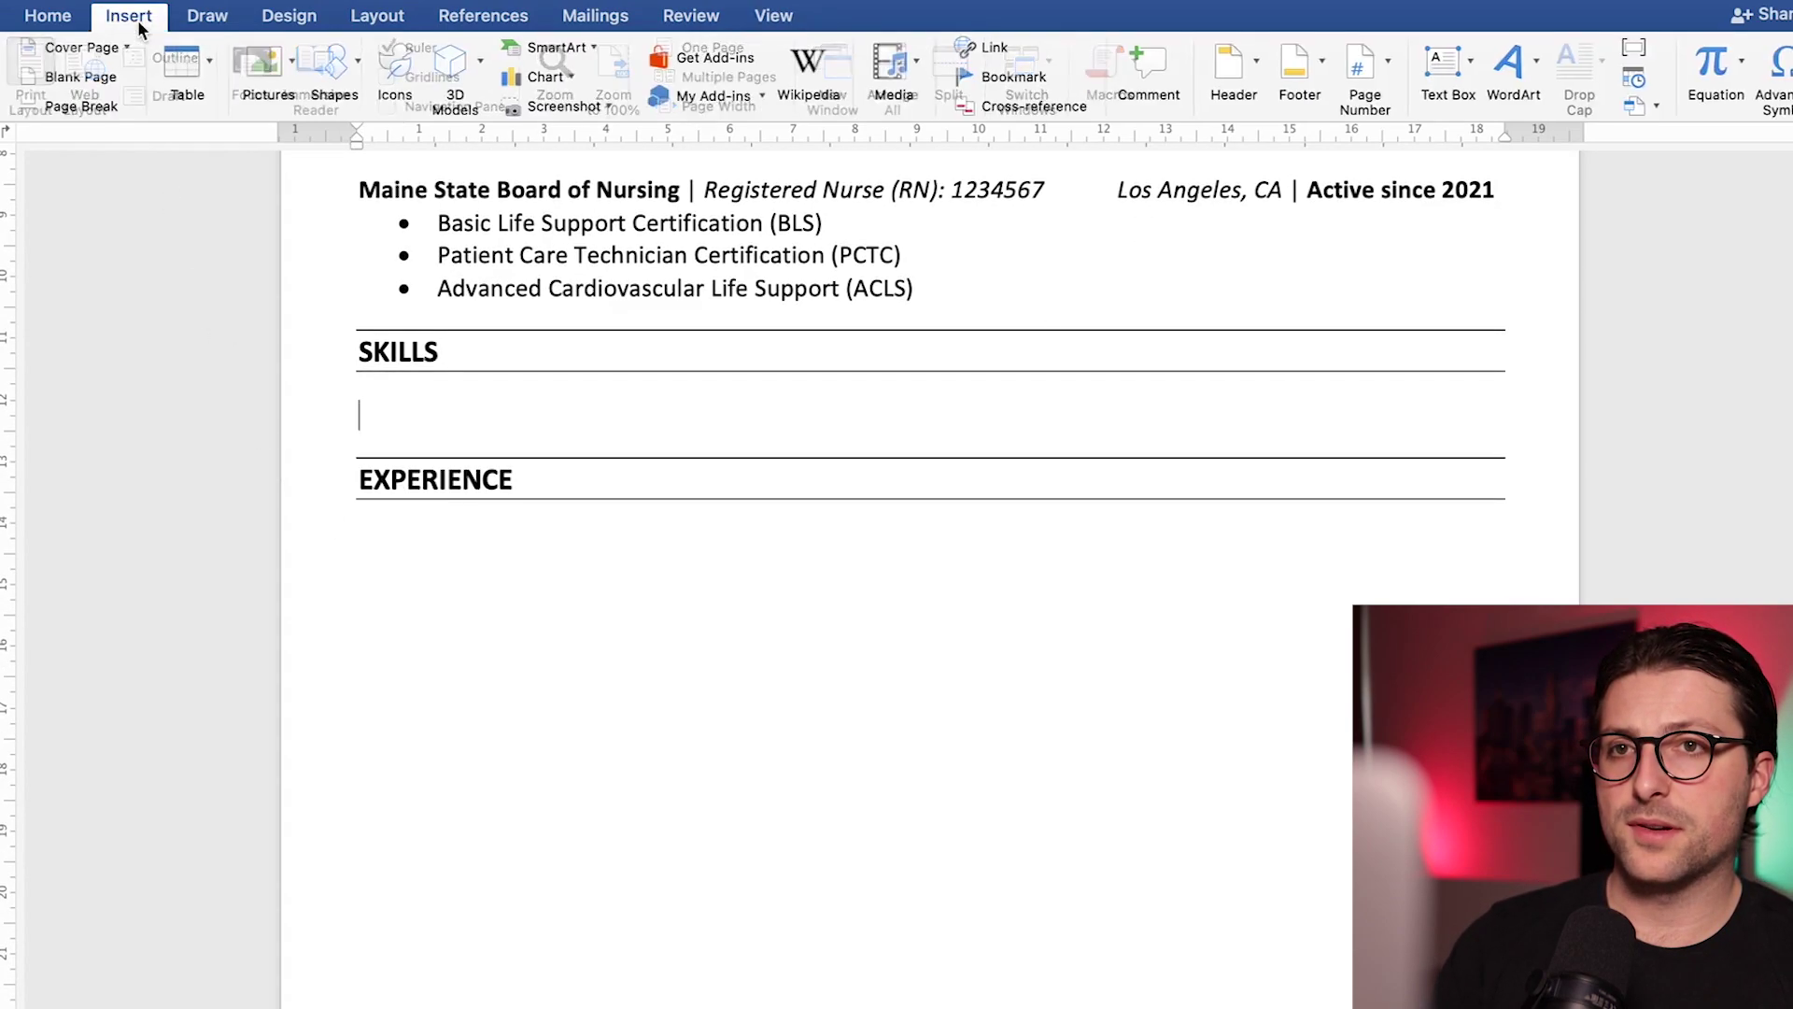
click(205, 66)
click(238, 138)
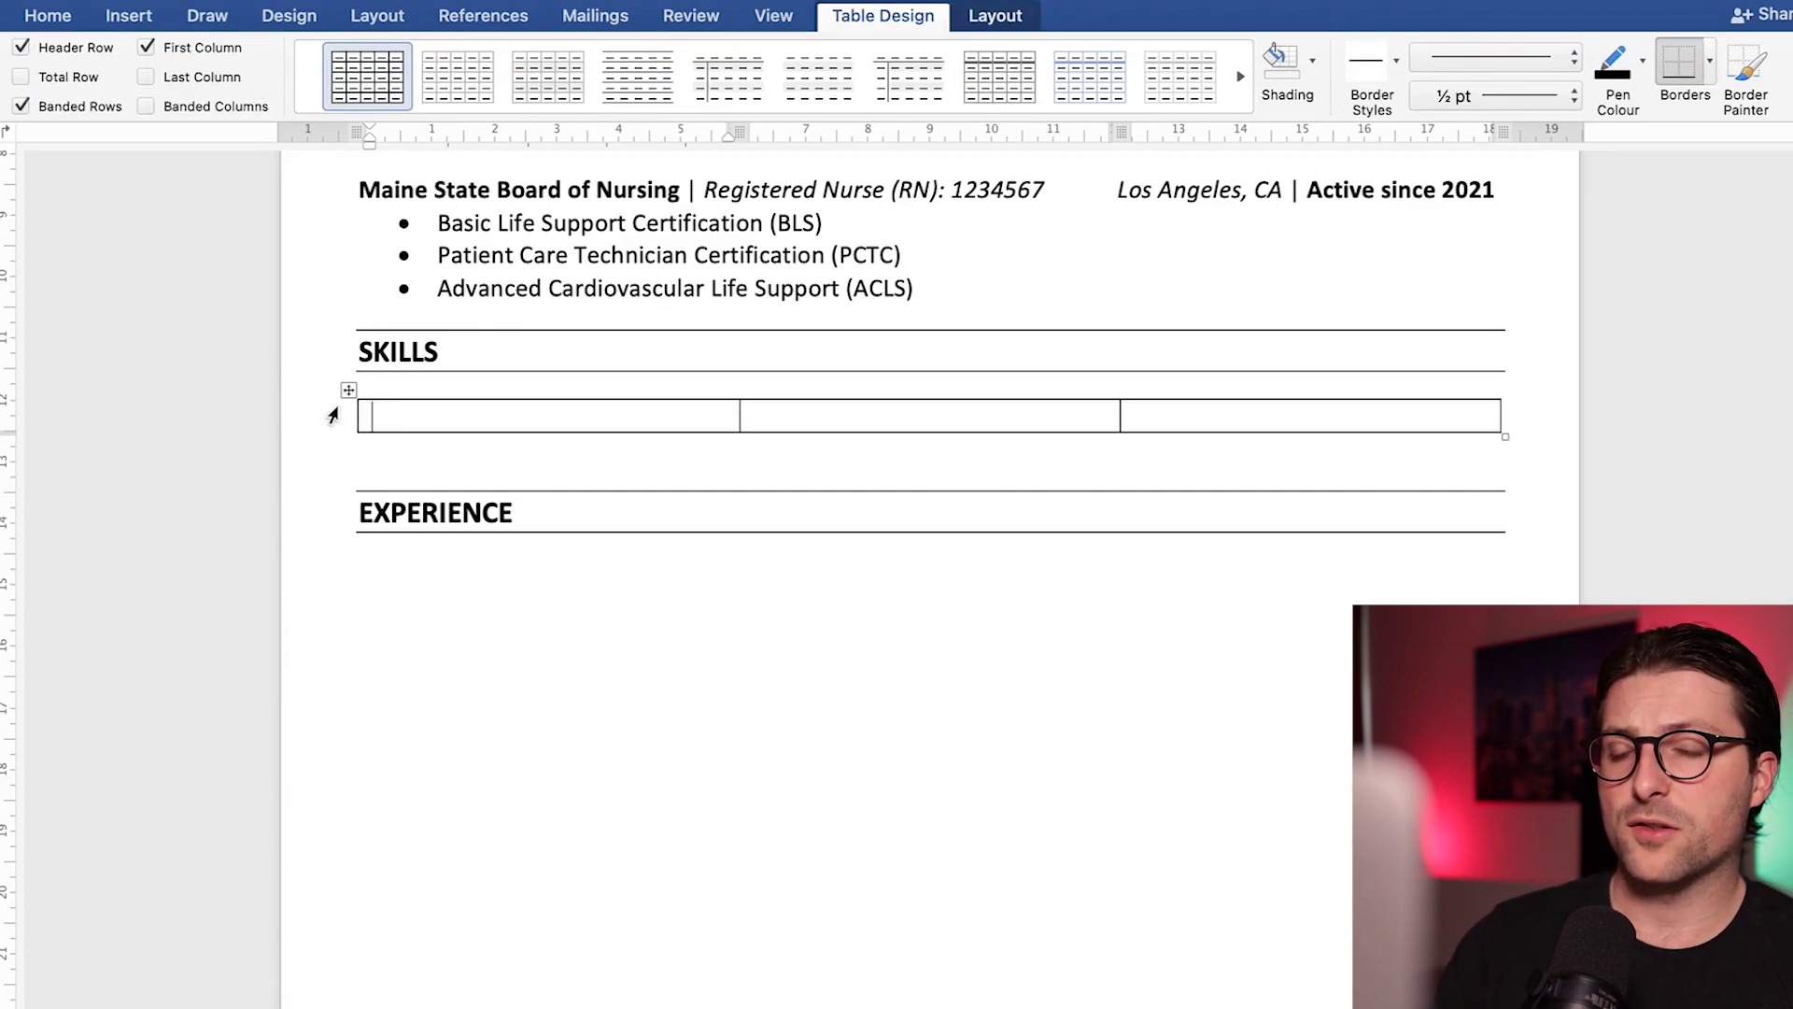
Set the skills table's cell margins to 0 cm.
click(1017, 16)
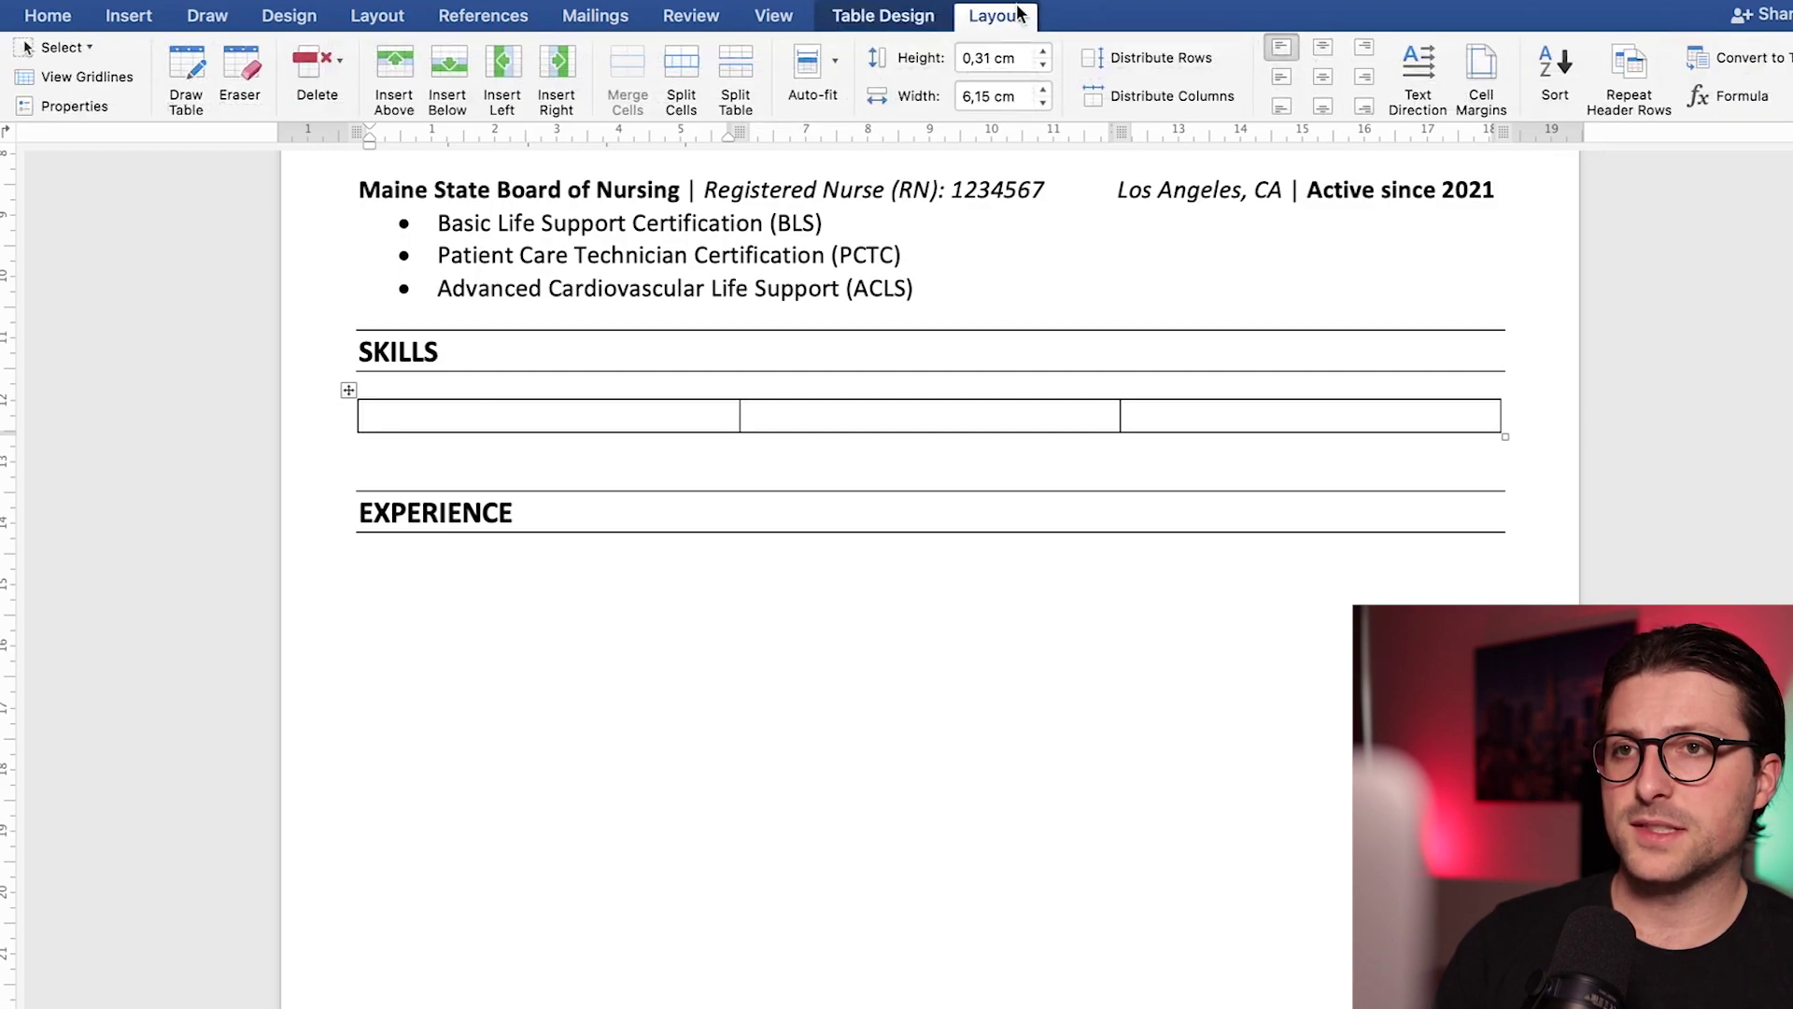
click(1480, 70)
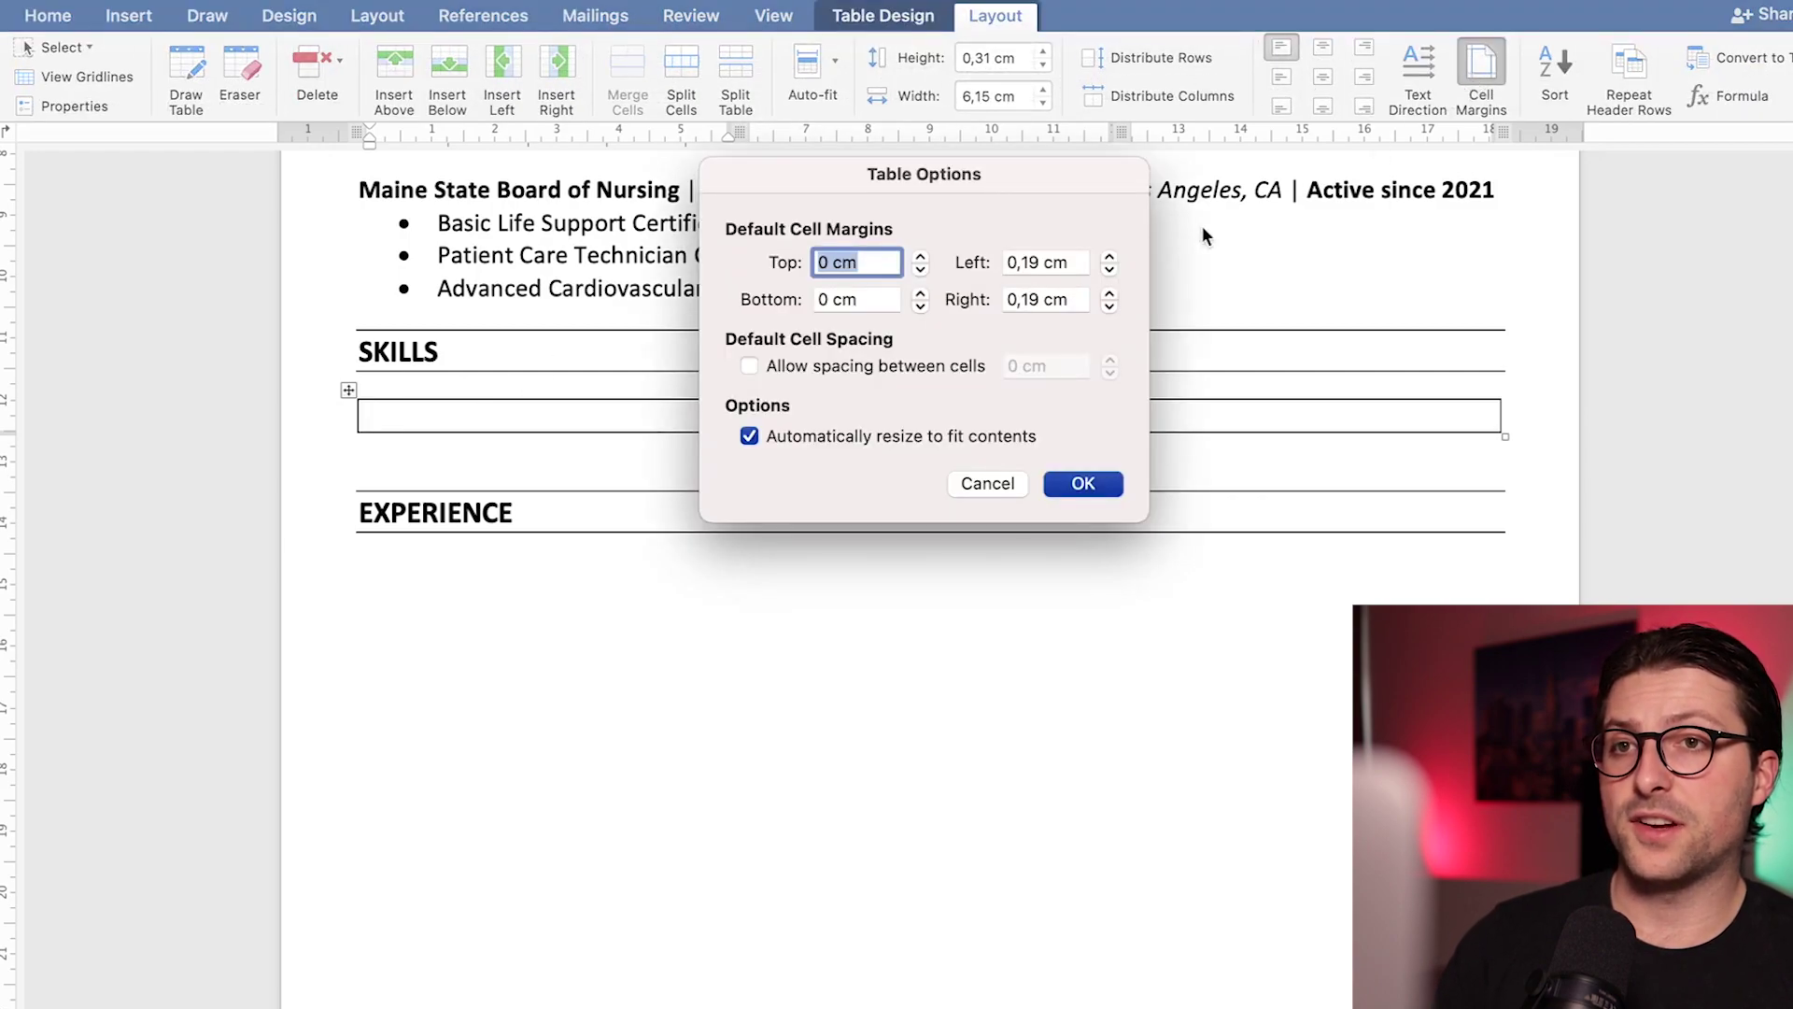
click(1110, 270)
click(1110, 270)
click(1109, 270)
click(1110, 270)
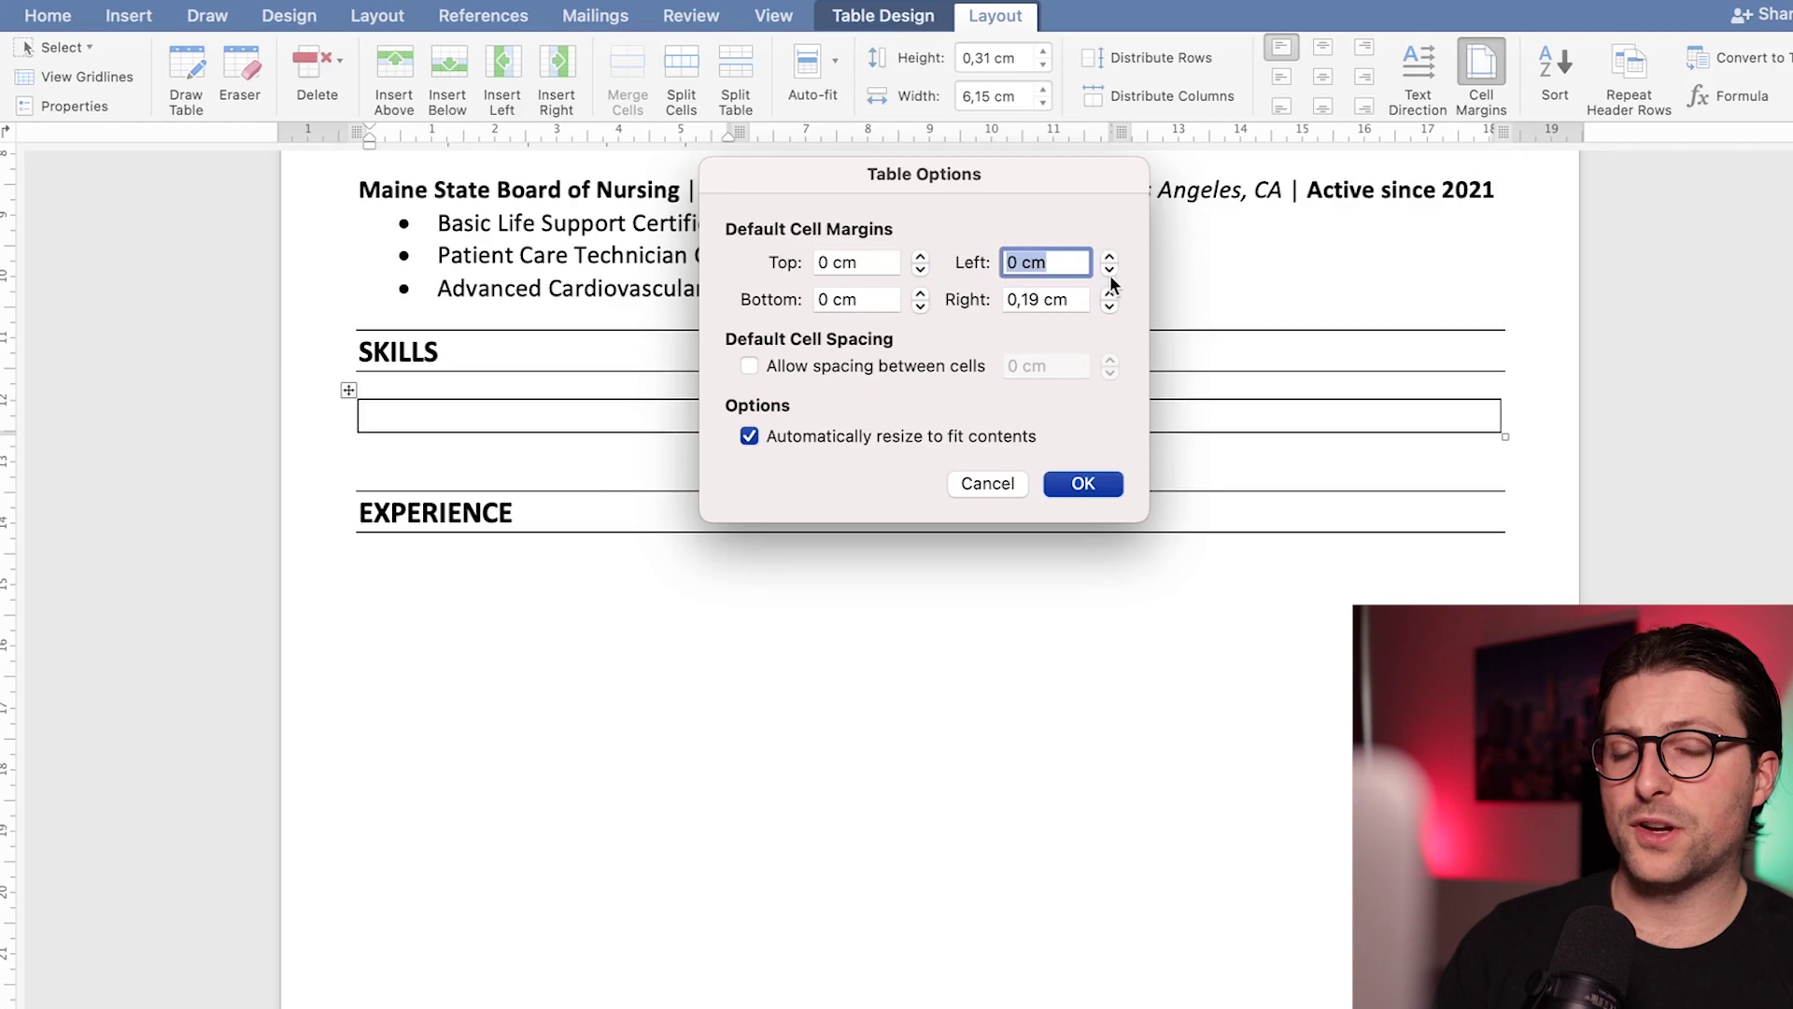
click(1109, 307)
click(1110, 307)
click(1109, 308)
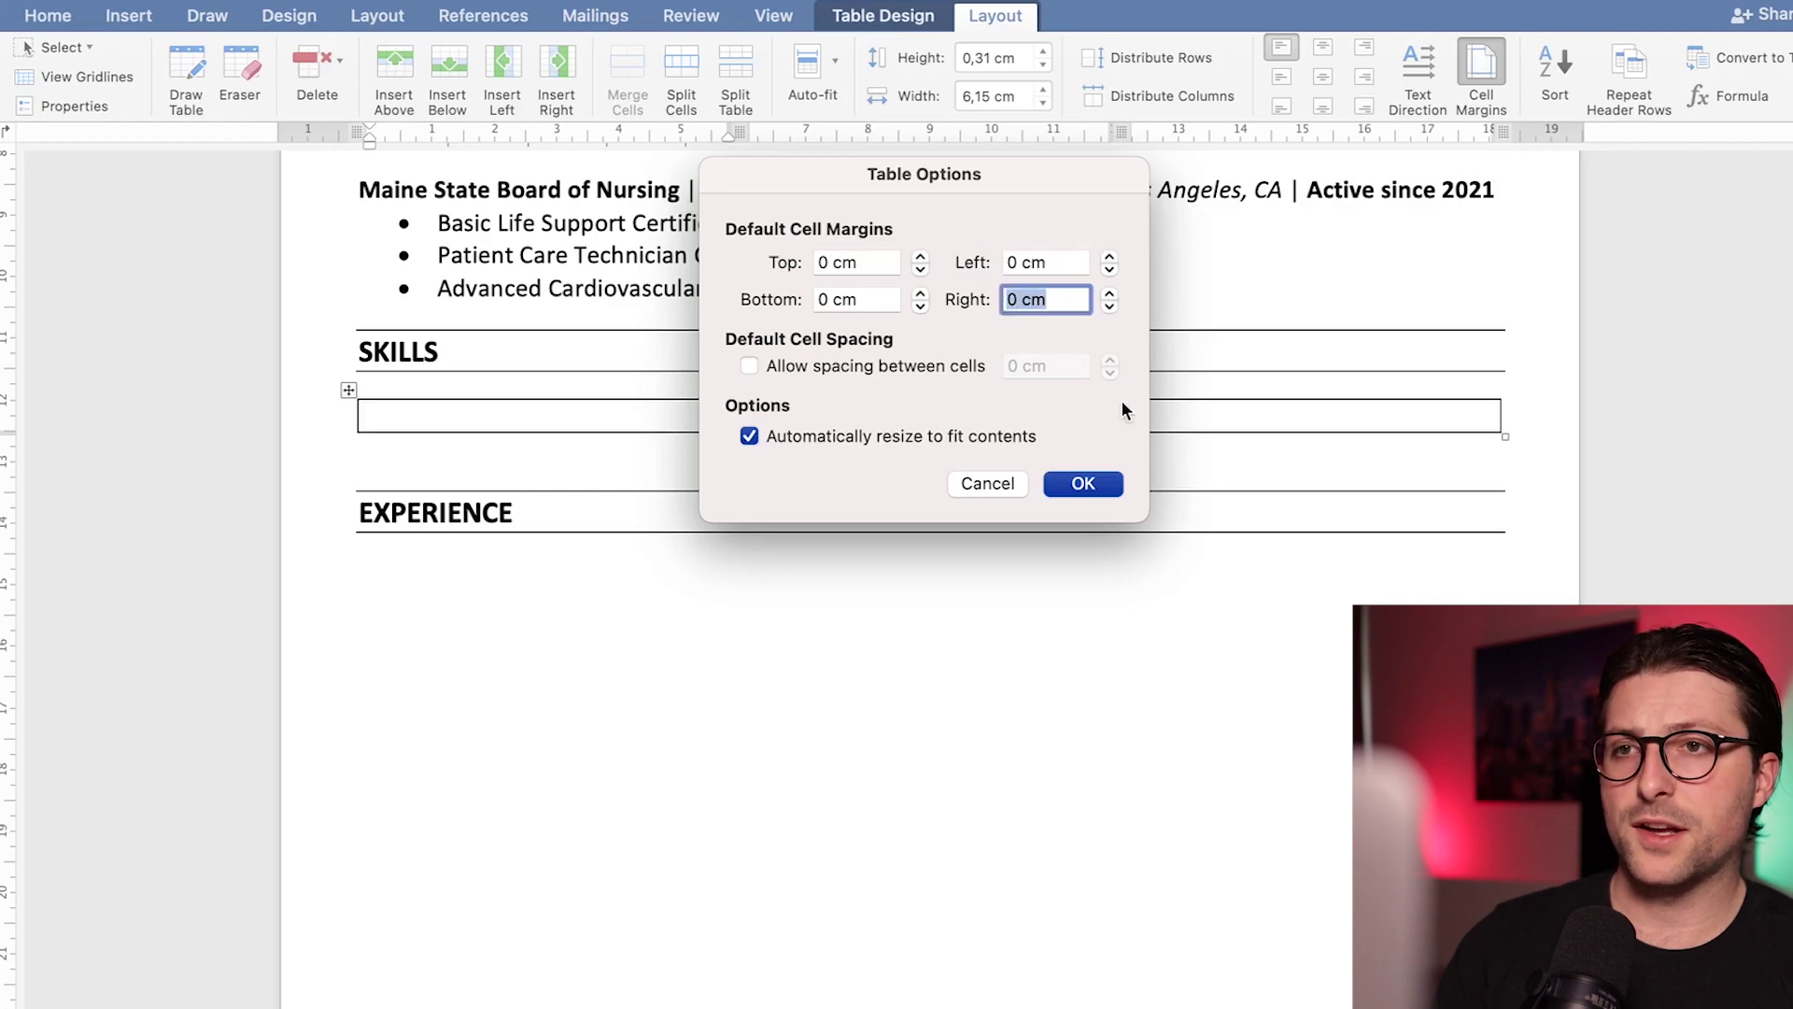
click(1083, 483)
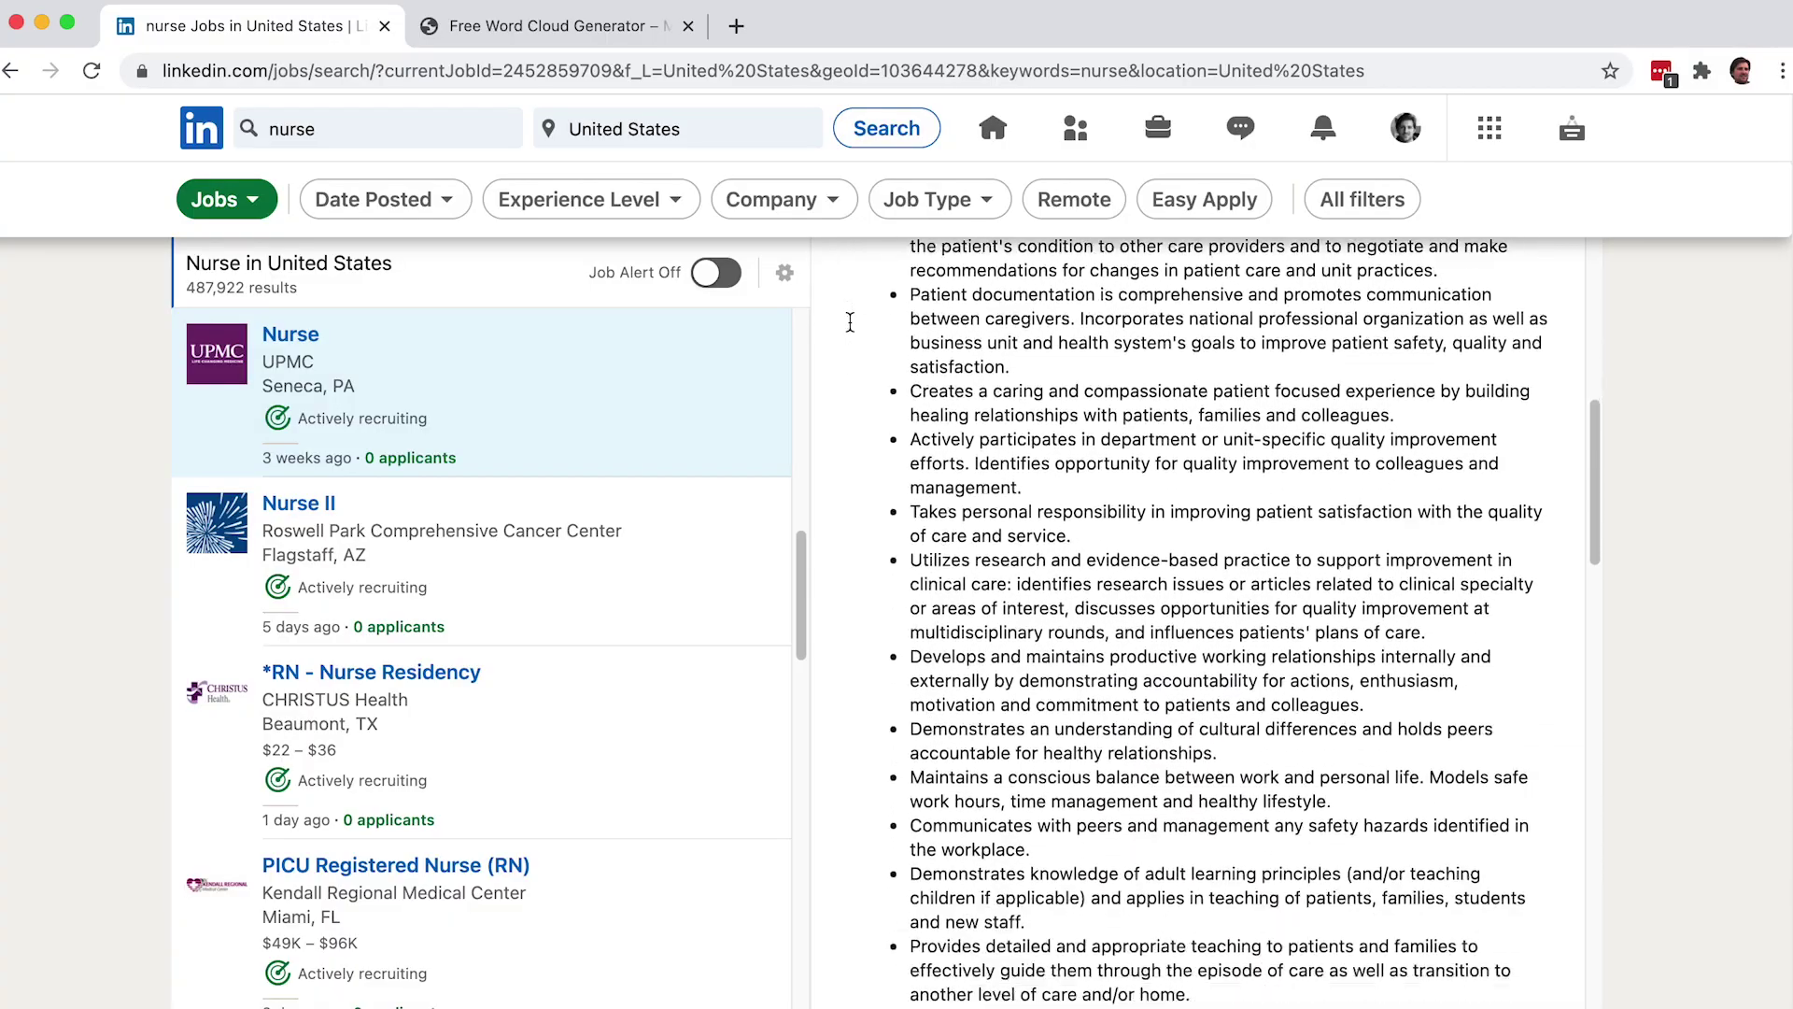
Paste the nurse job description from Qualifications onward into the WordCloud Generator and generate the cloud.
drag(851, 330, 1399, 806)
key(ctrl+Tab)
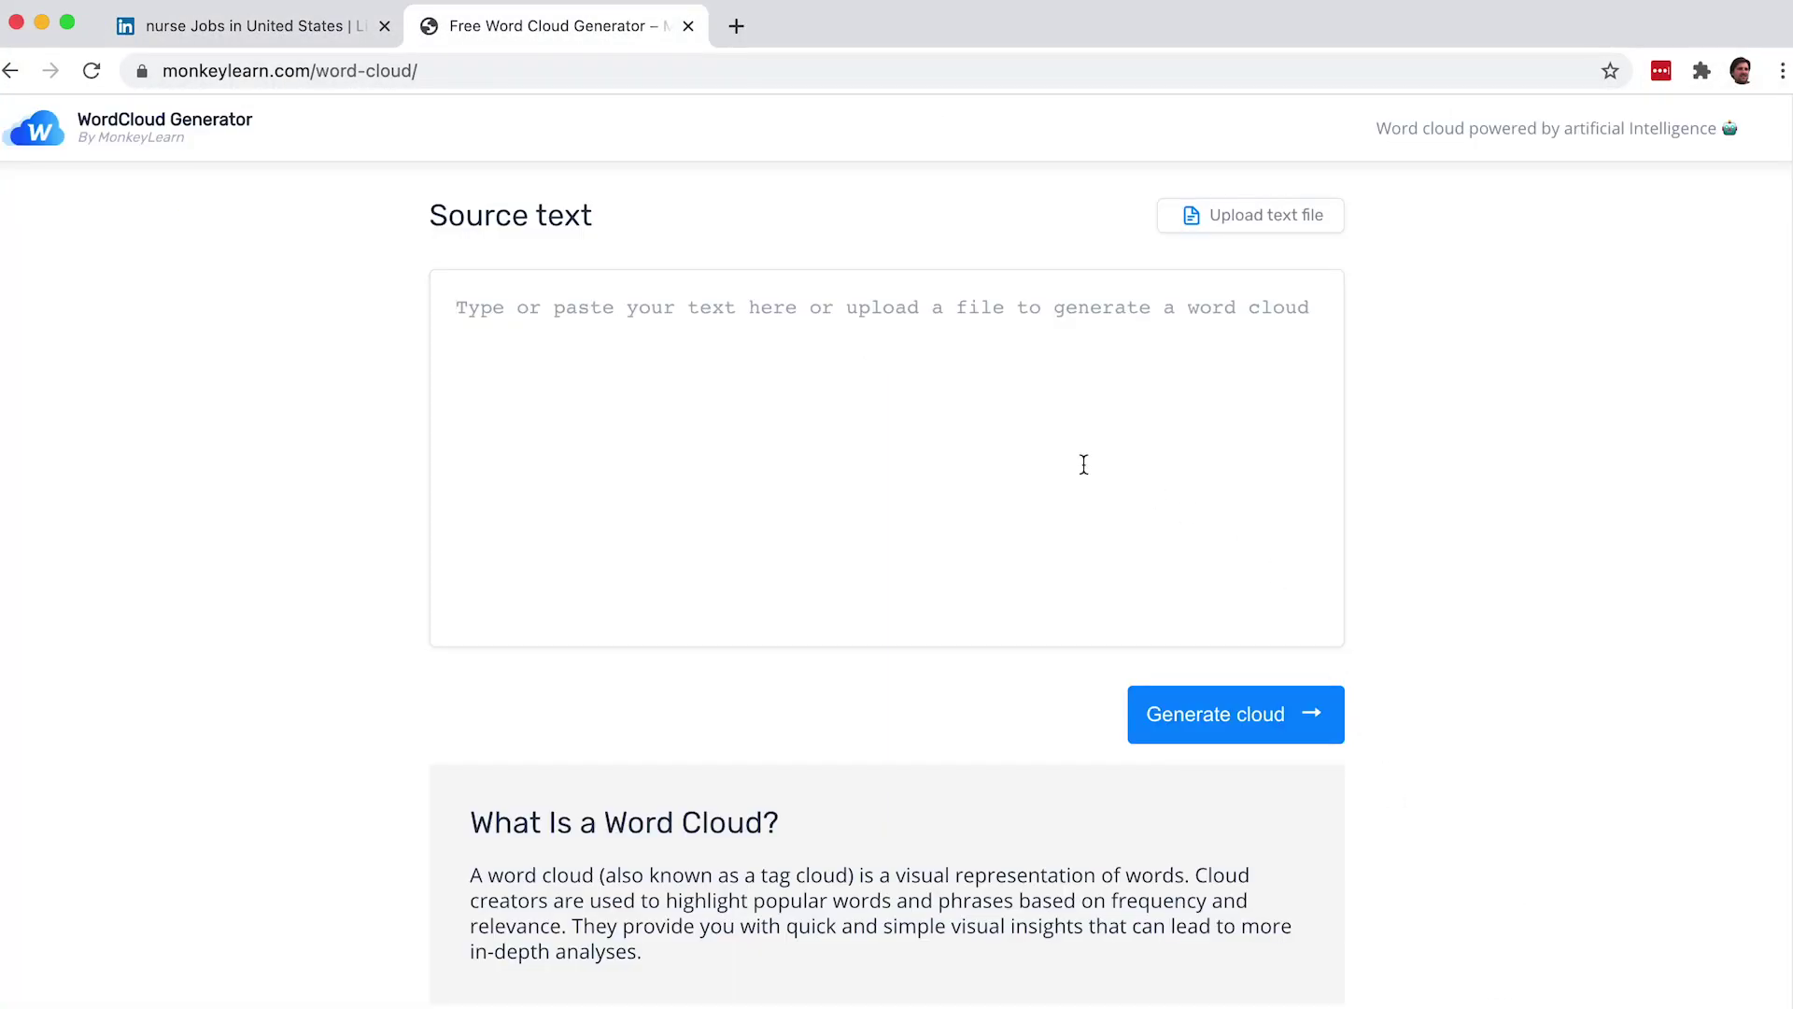
click(779, 369)
key(super+v)
click(1202, 714)
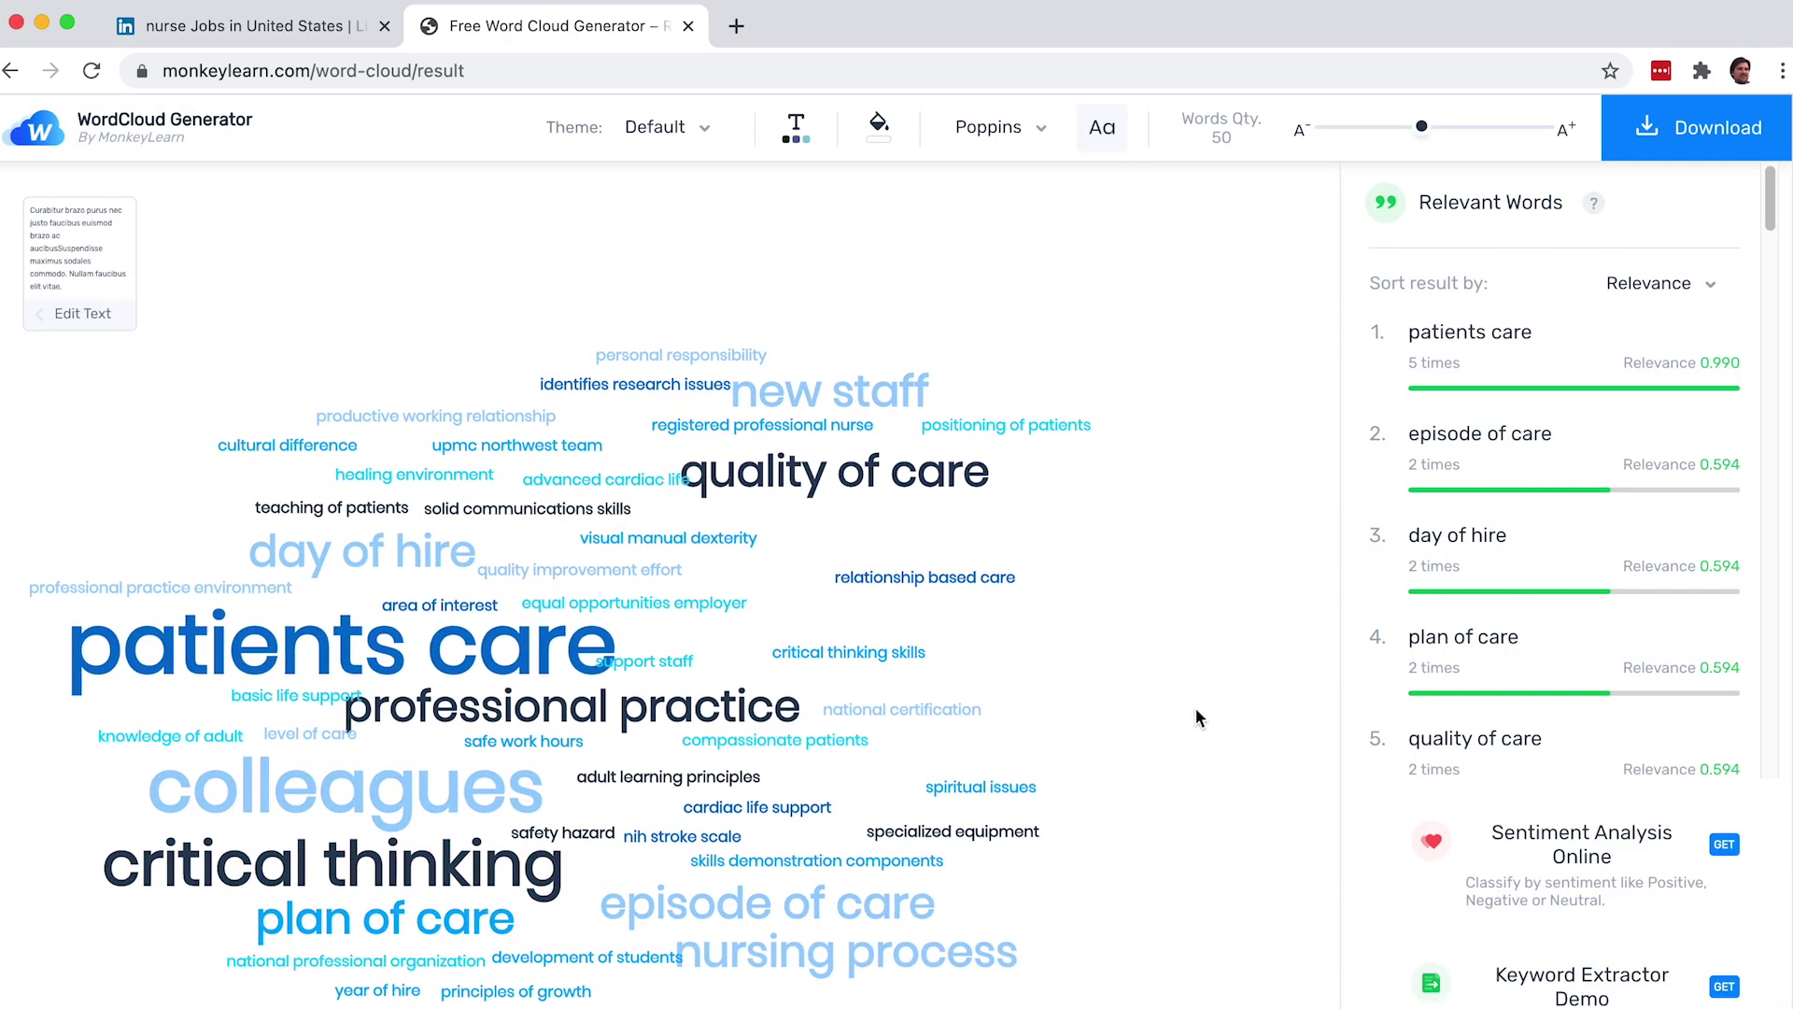
drag(1111, 612, 740, 458)
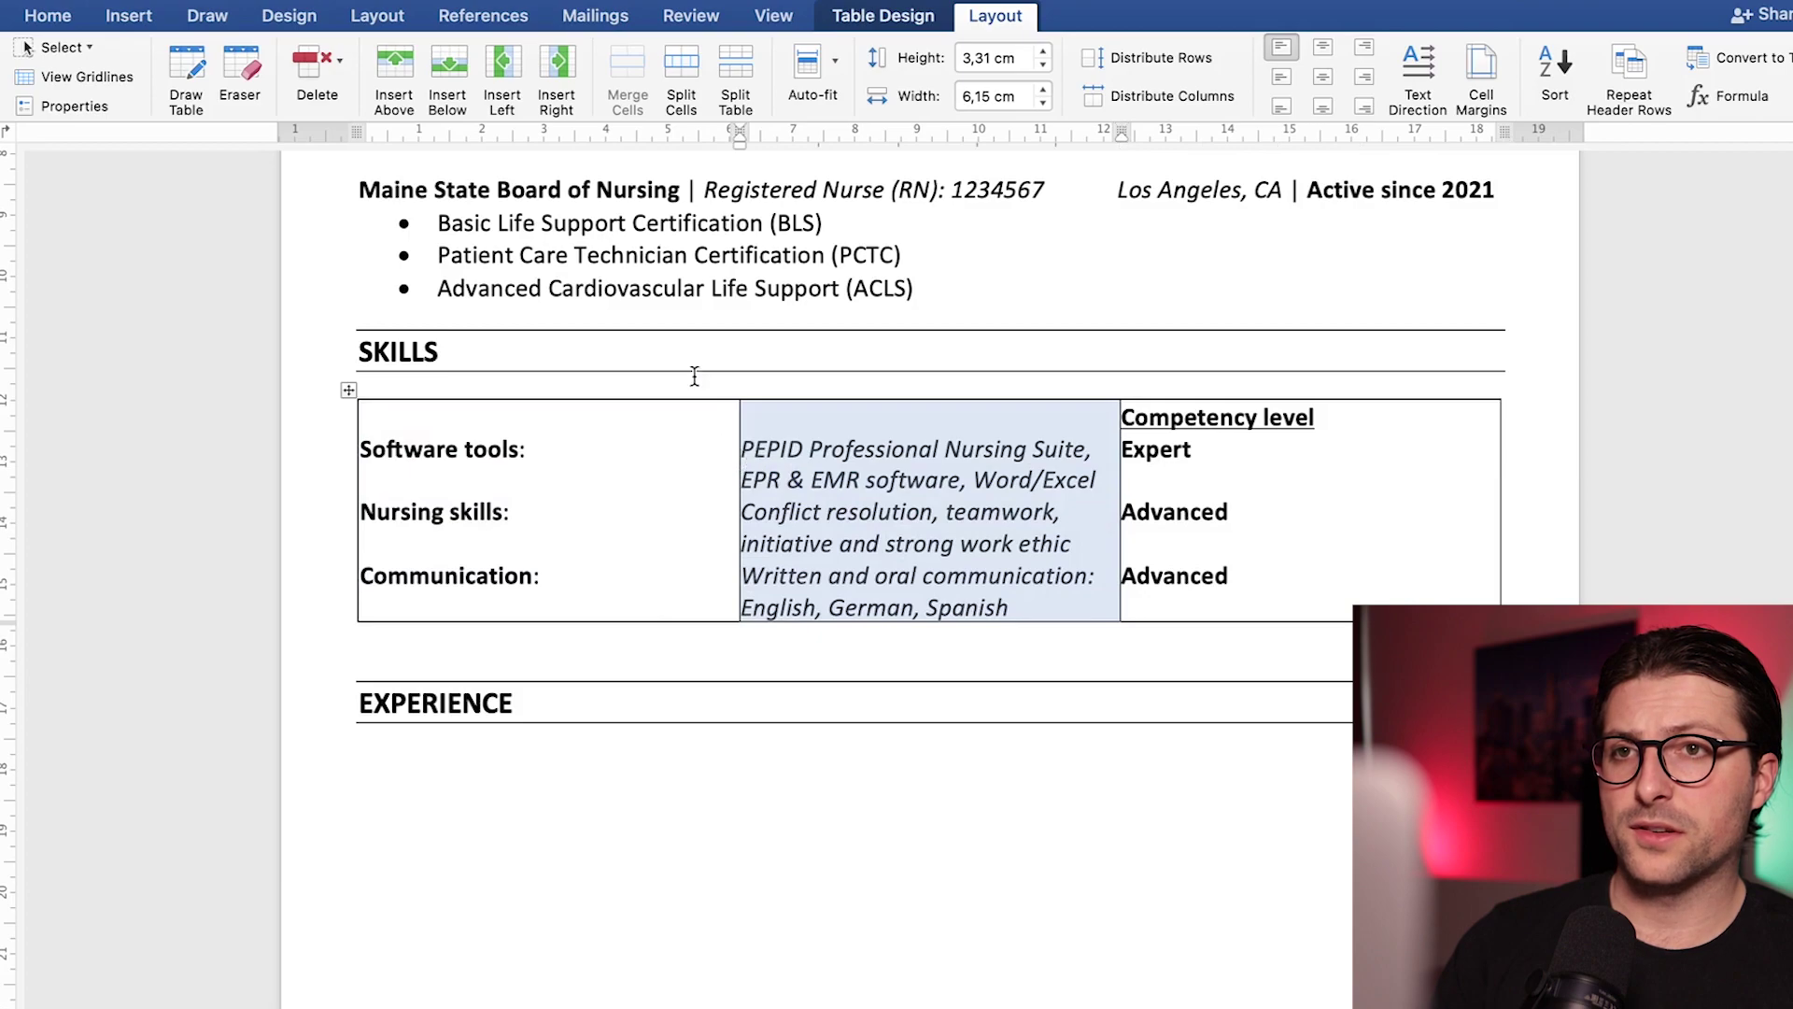
Centre the skills table's middle column and right-align the Competency level column.
click(48, 16)
click(606, 96)
drag(1308, 586, 1125, 434)
click(653, 99)
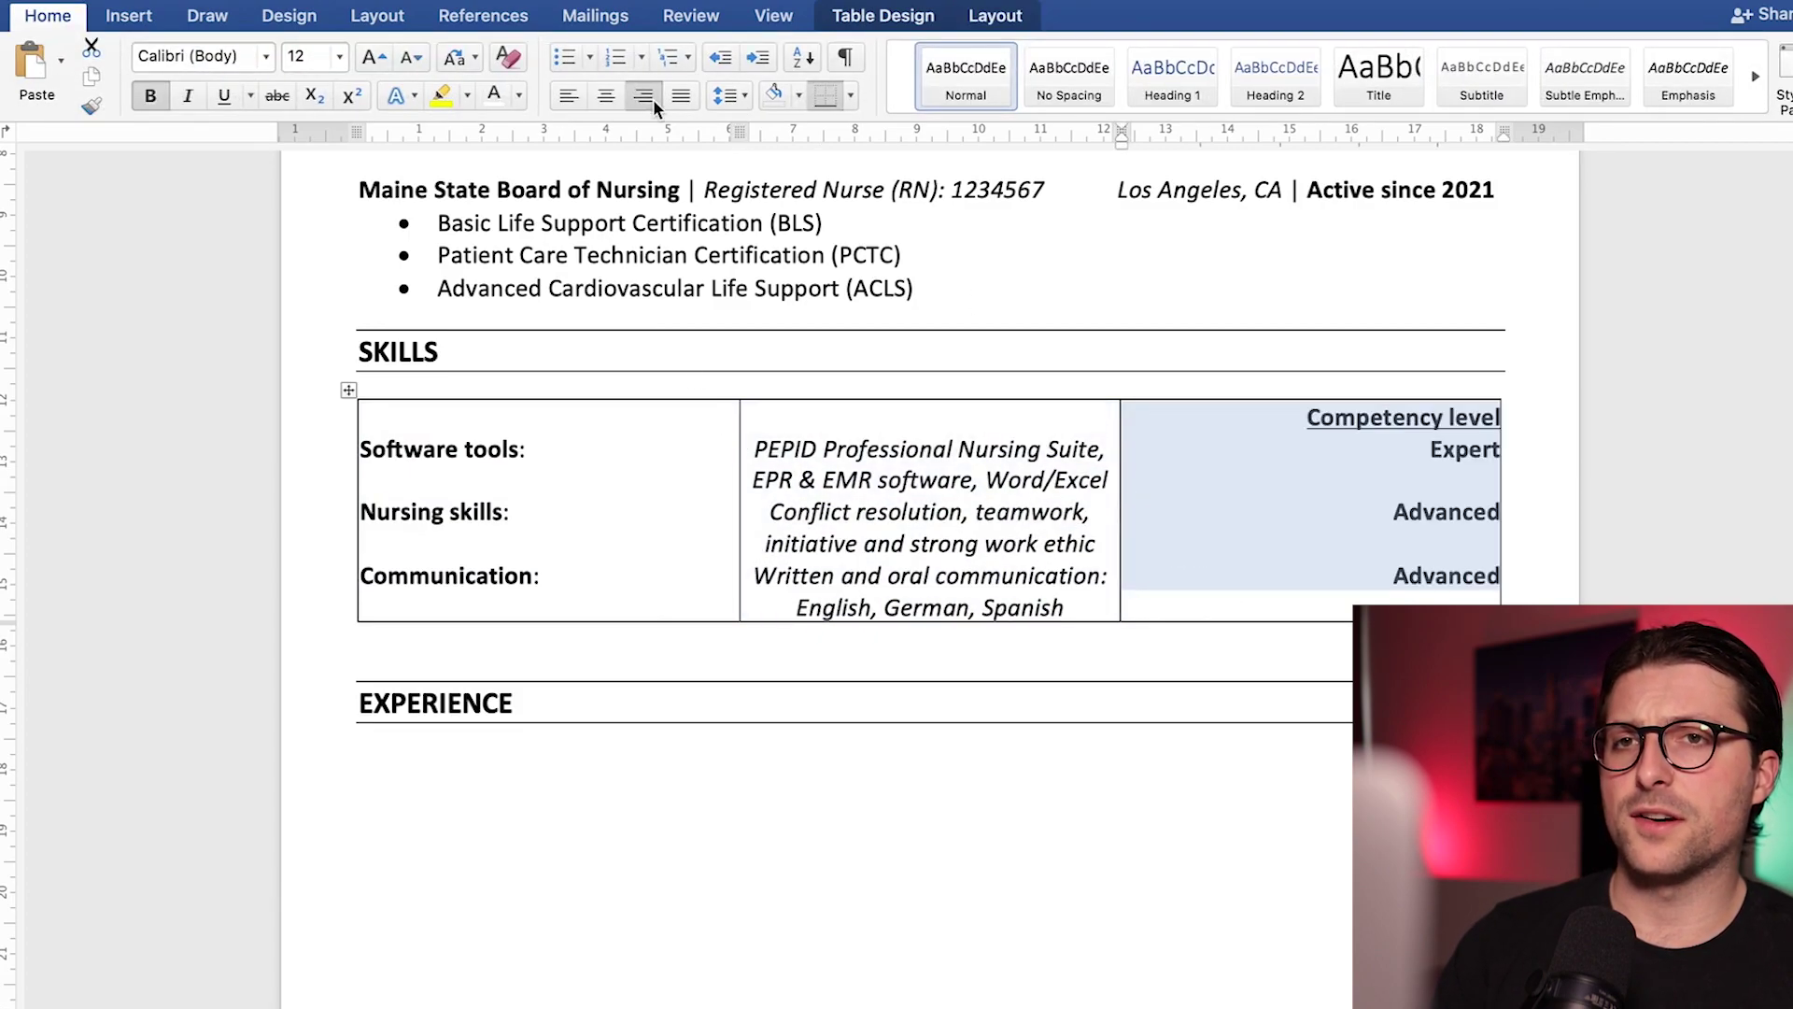
click(1477, 574)
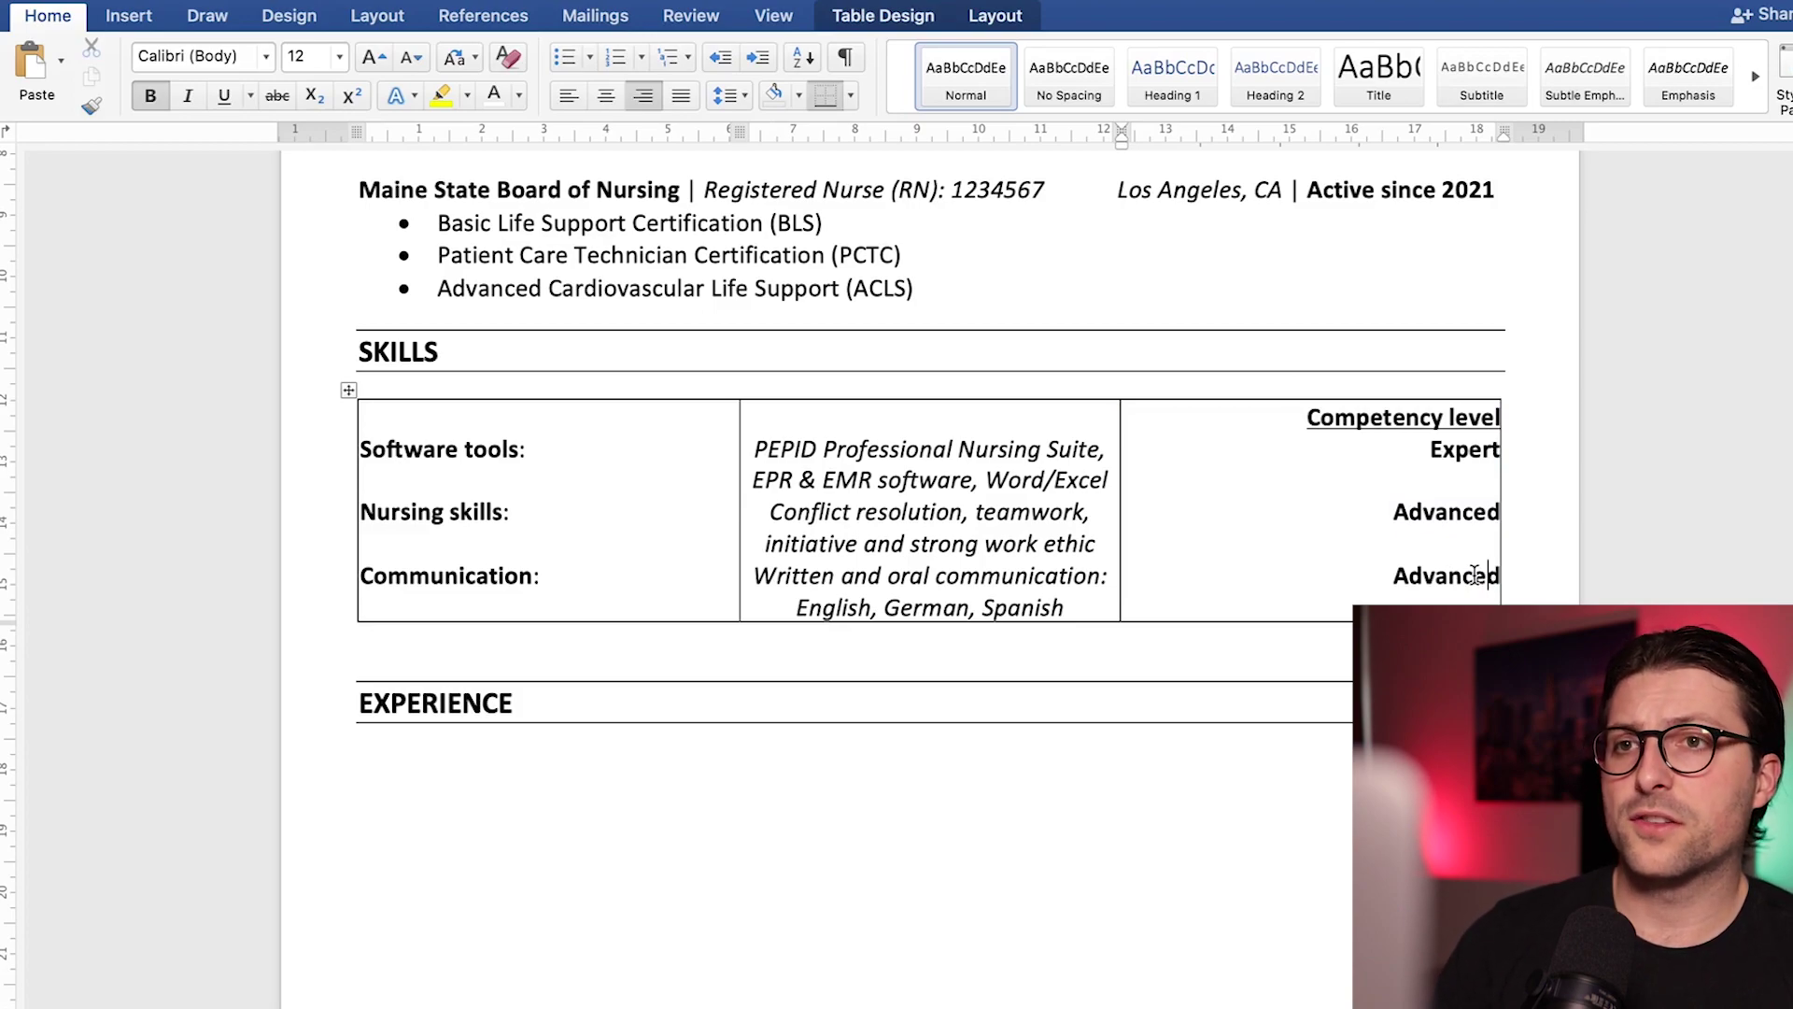
Remove all borders from the skills table and delete the empty line below it.
drag(1478, 575, 601, 444)
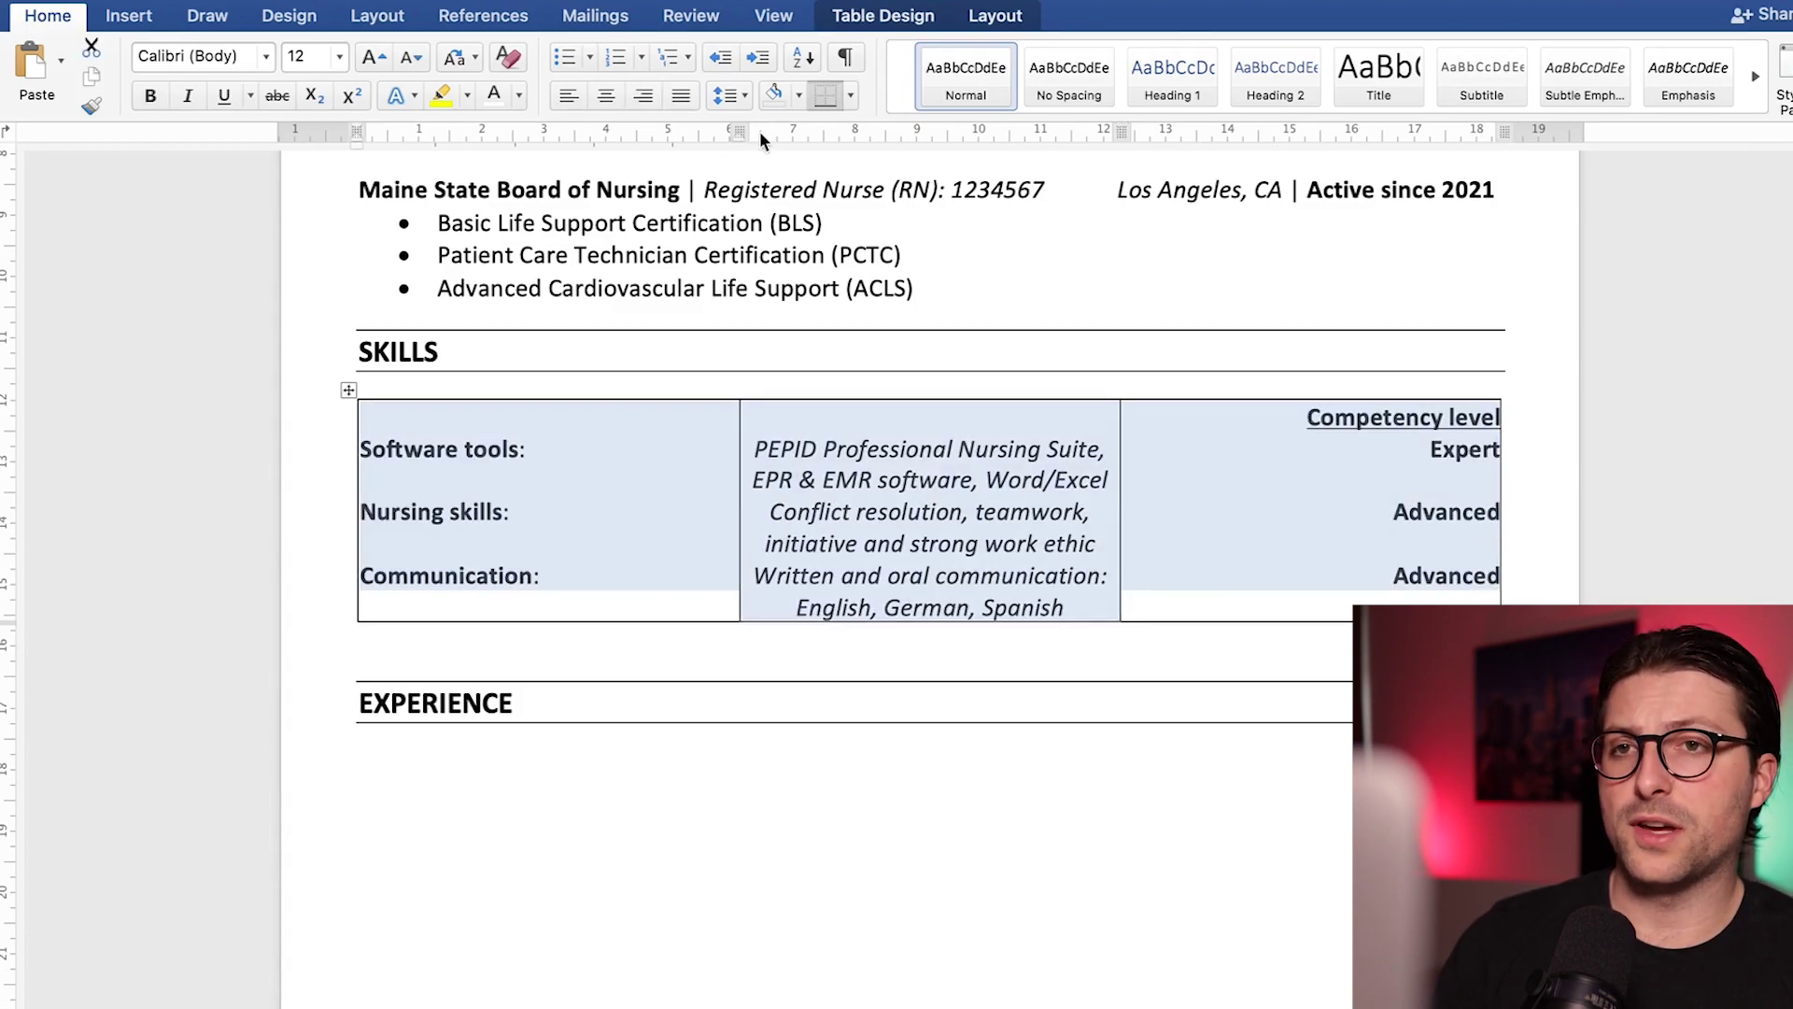
click(866, 14)
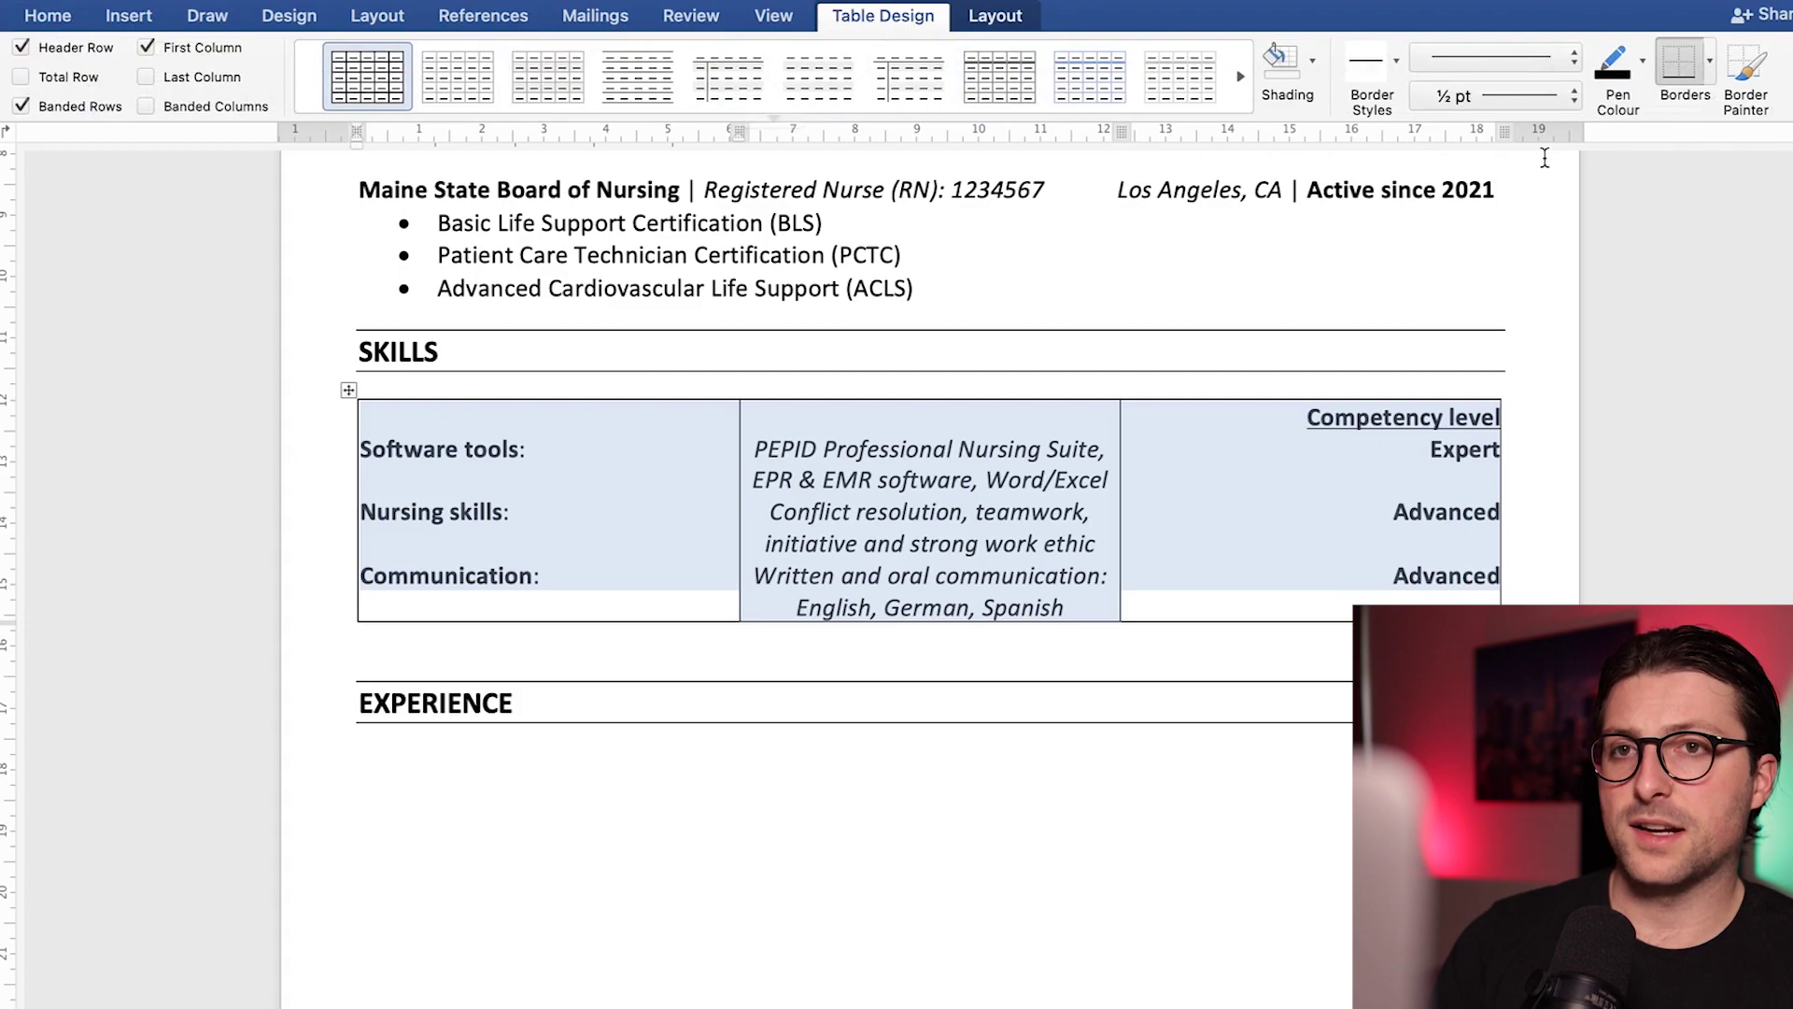
click(1708, 86)
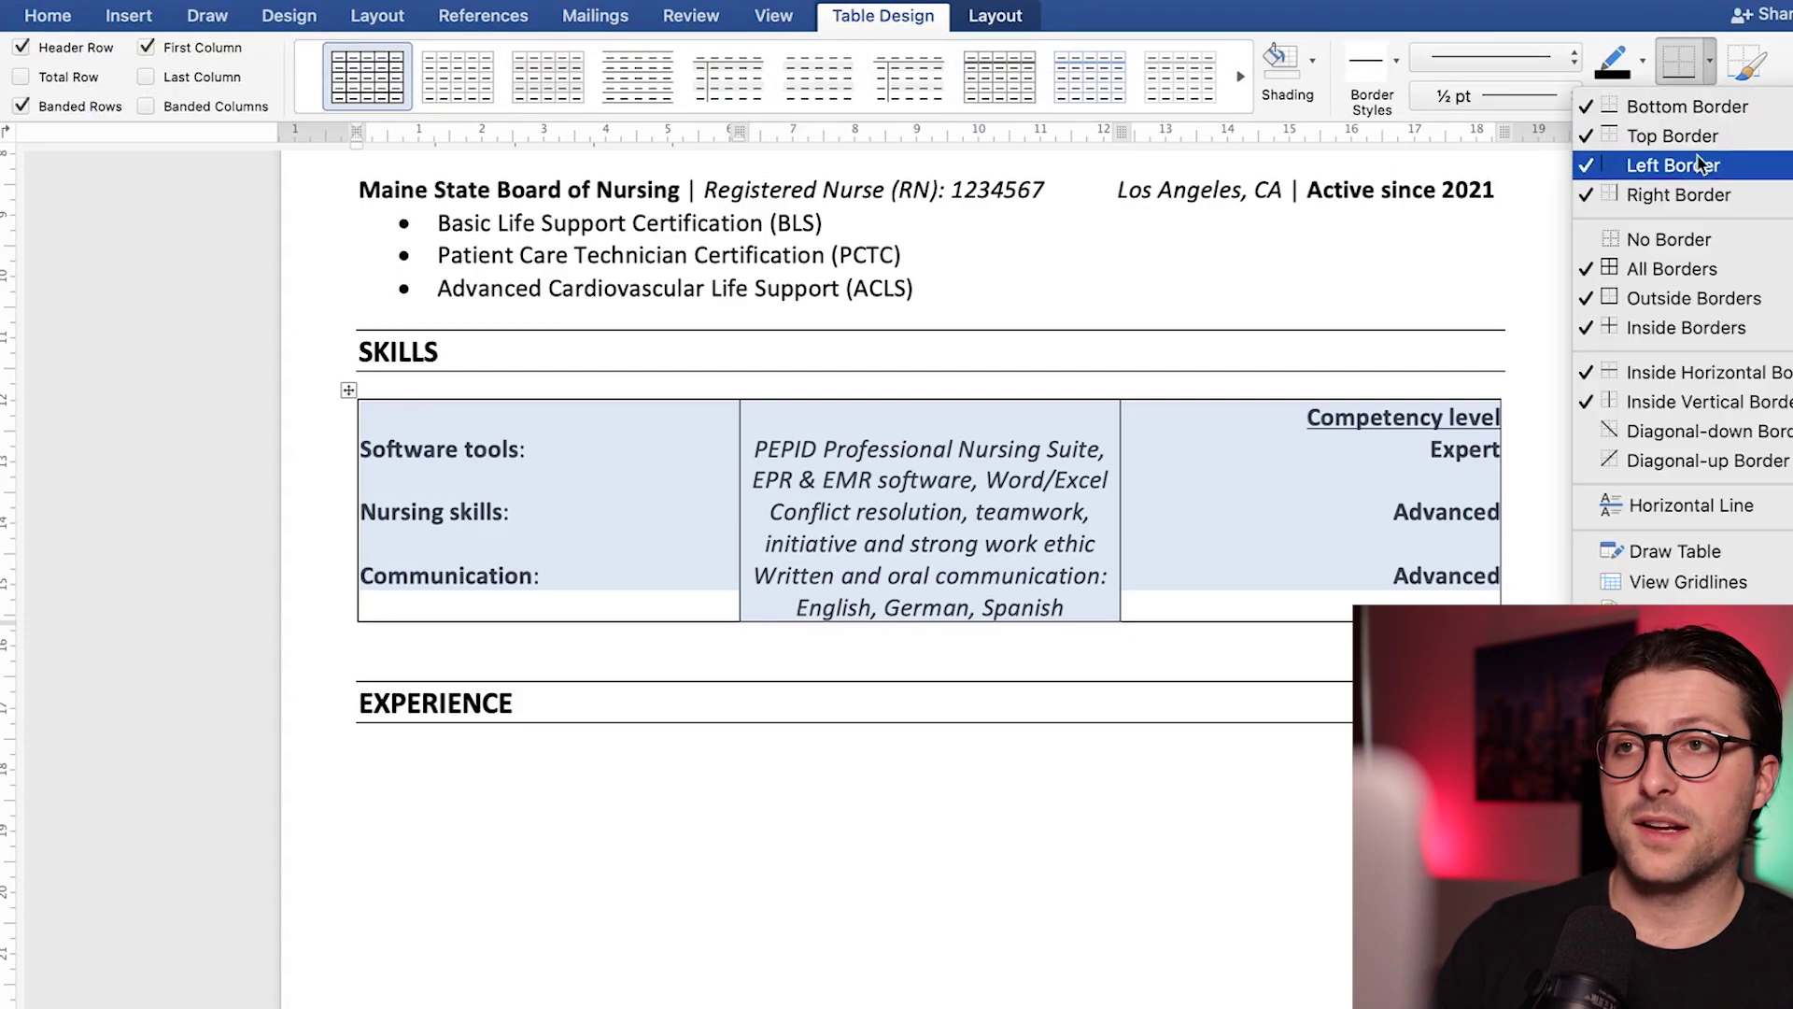
click(1669, 240)
click(993, 628)
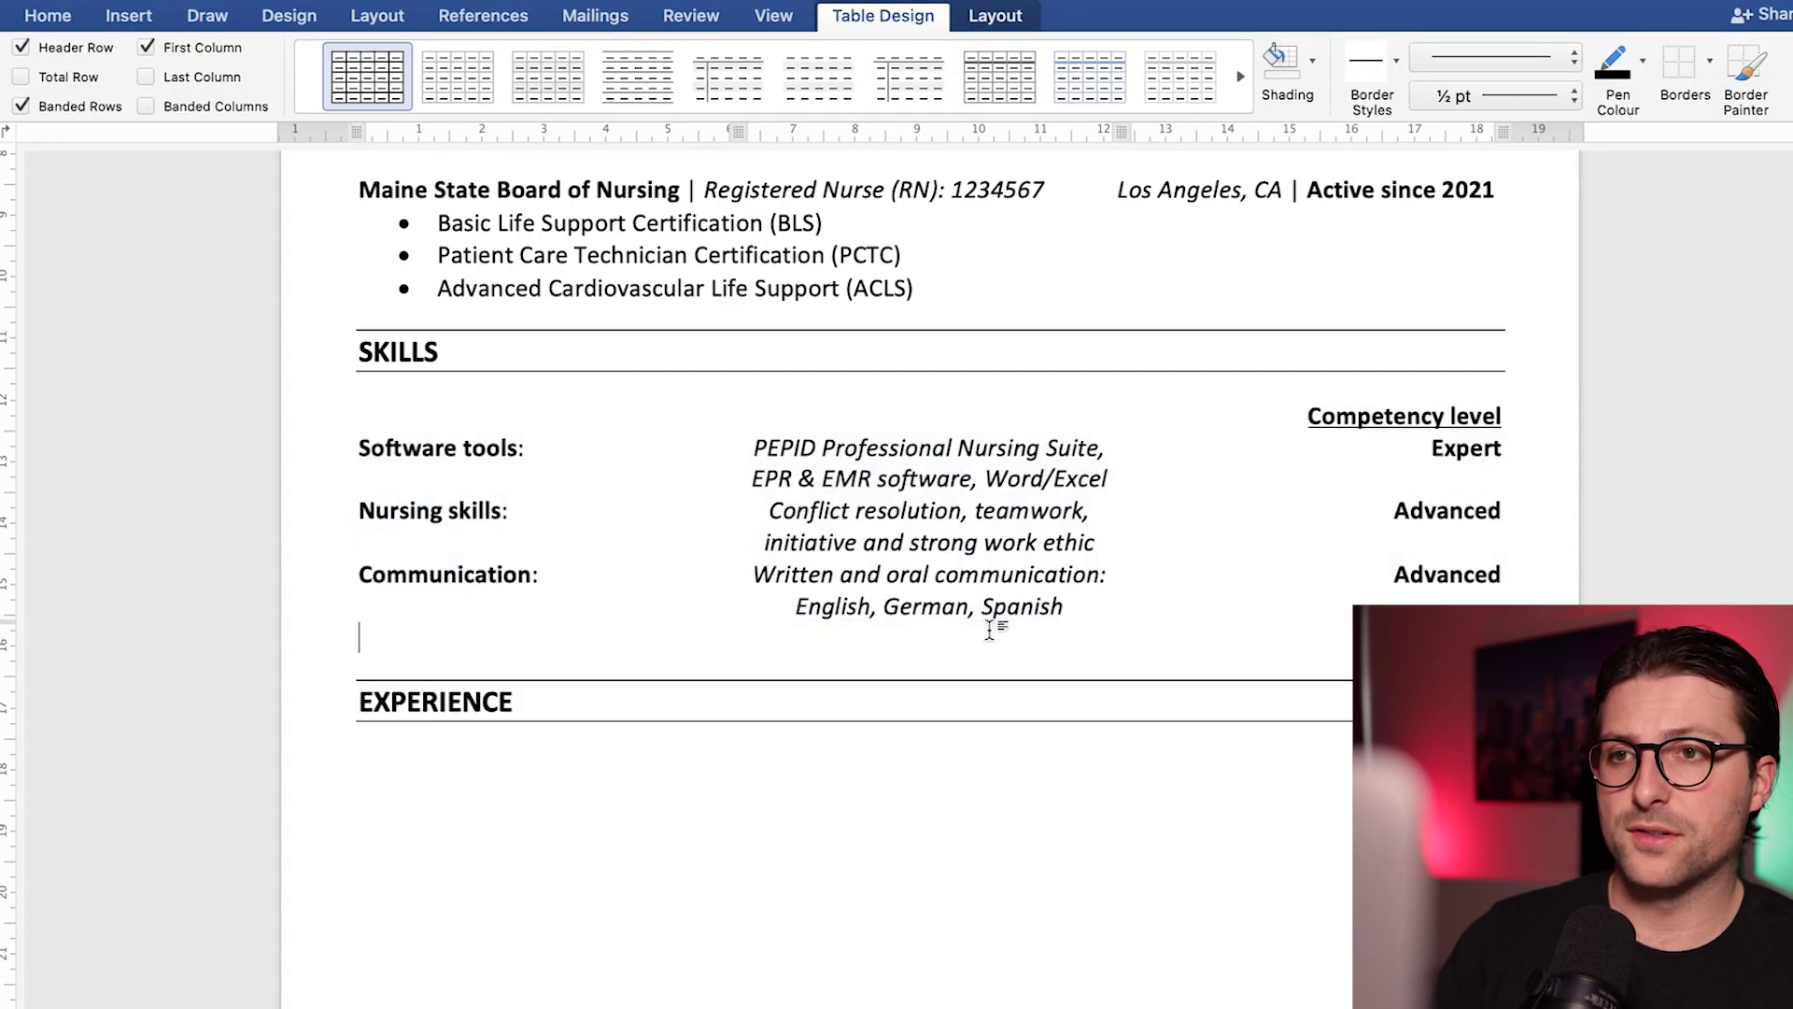
key(Delete)
Type the bold Community Hospital employer, italic CNA title, and bold Los Angeles, CA 01/2020 – 12/2020 dates.
scroll(930, 561, down, 6)
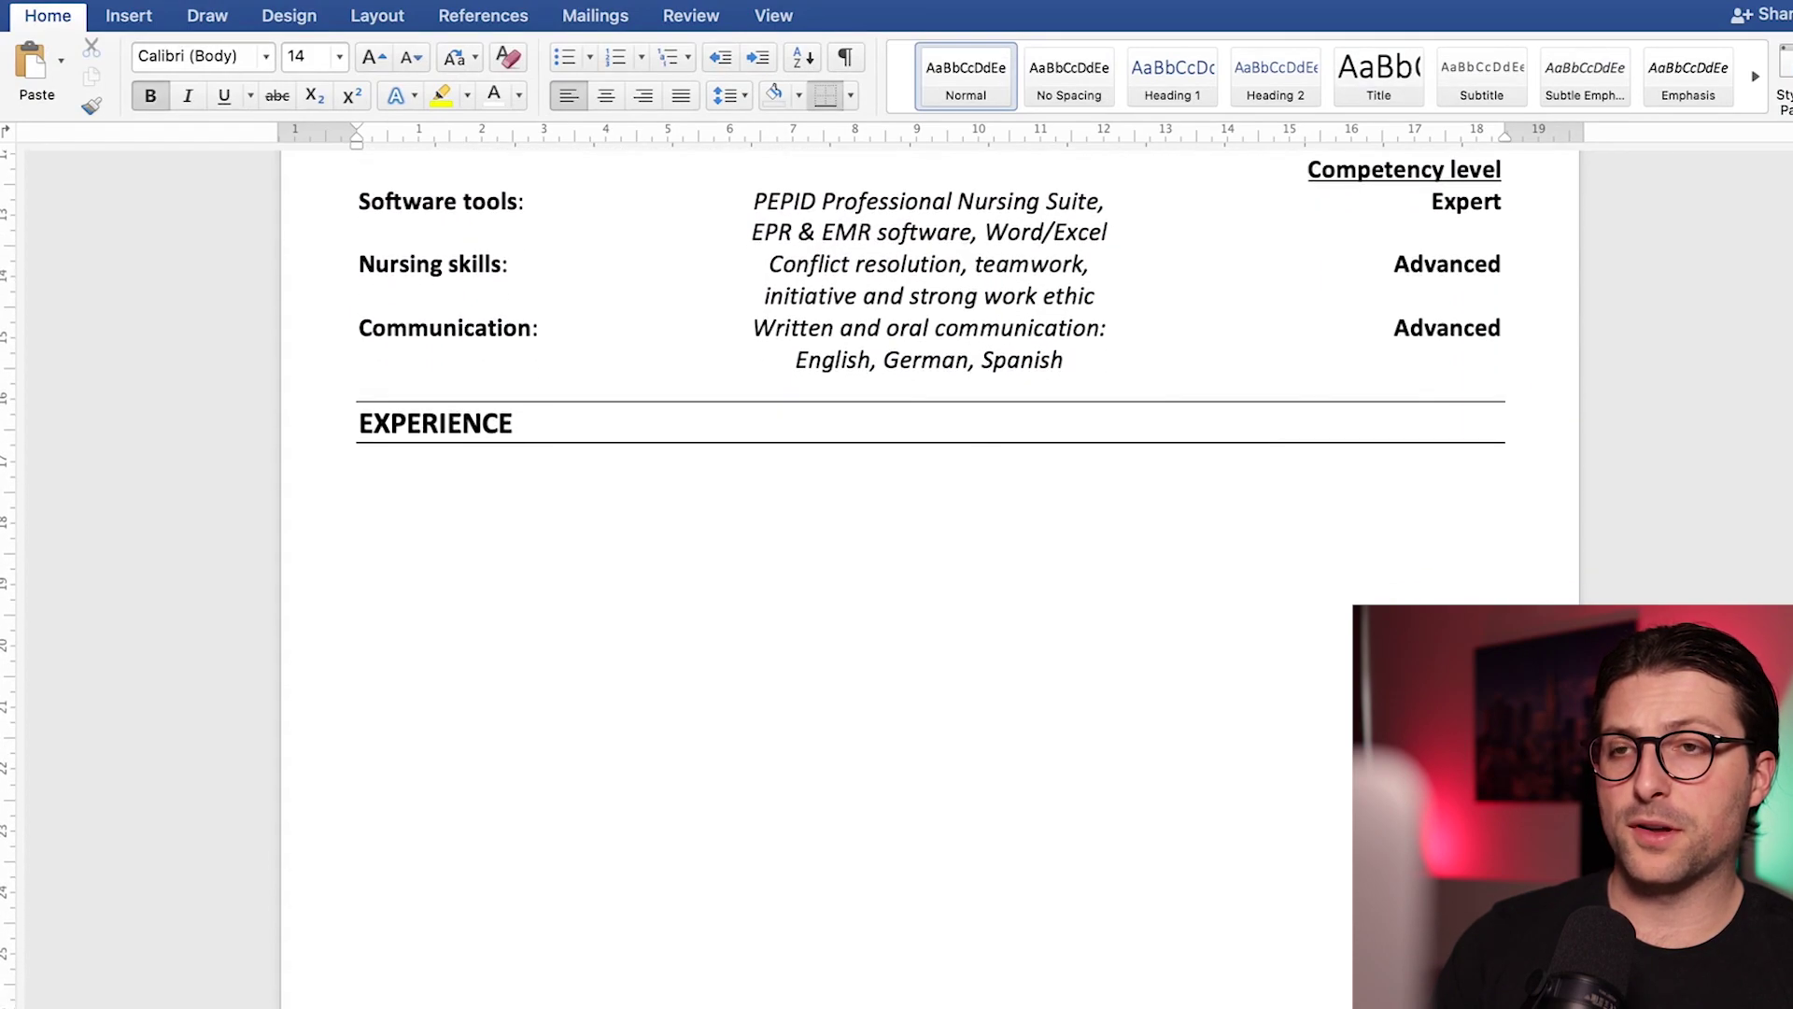
click(359, 375)
text(Commu)
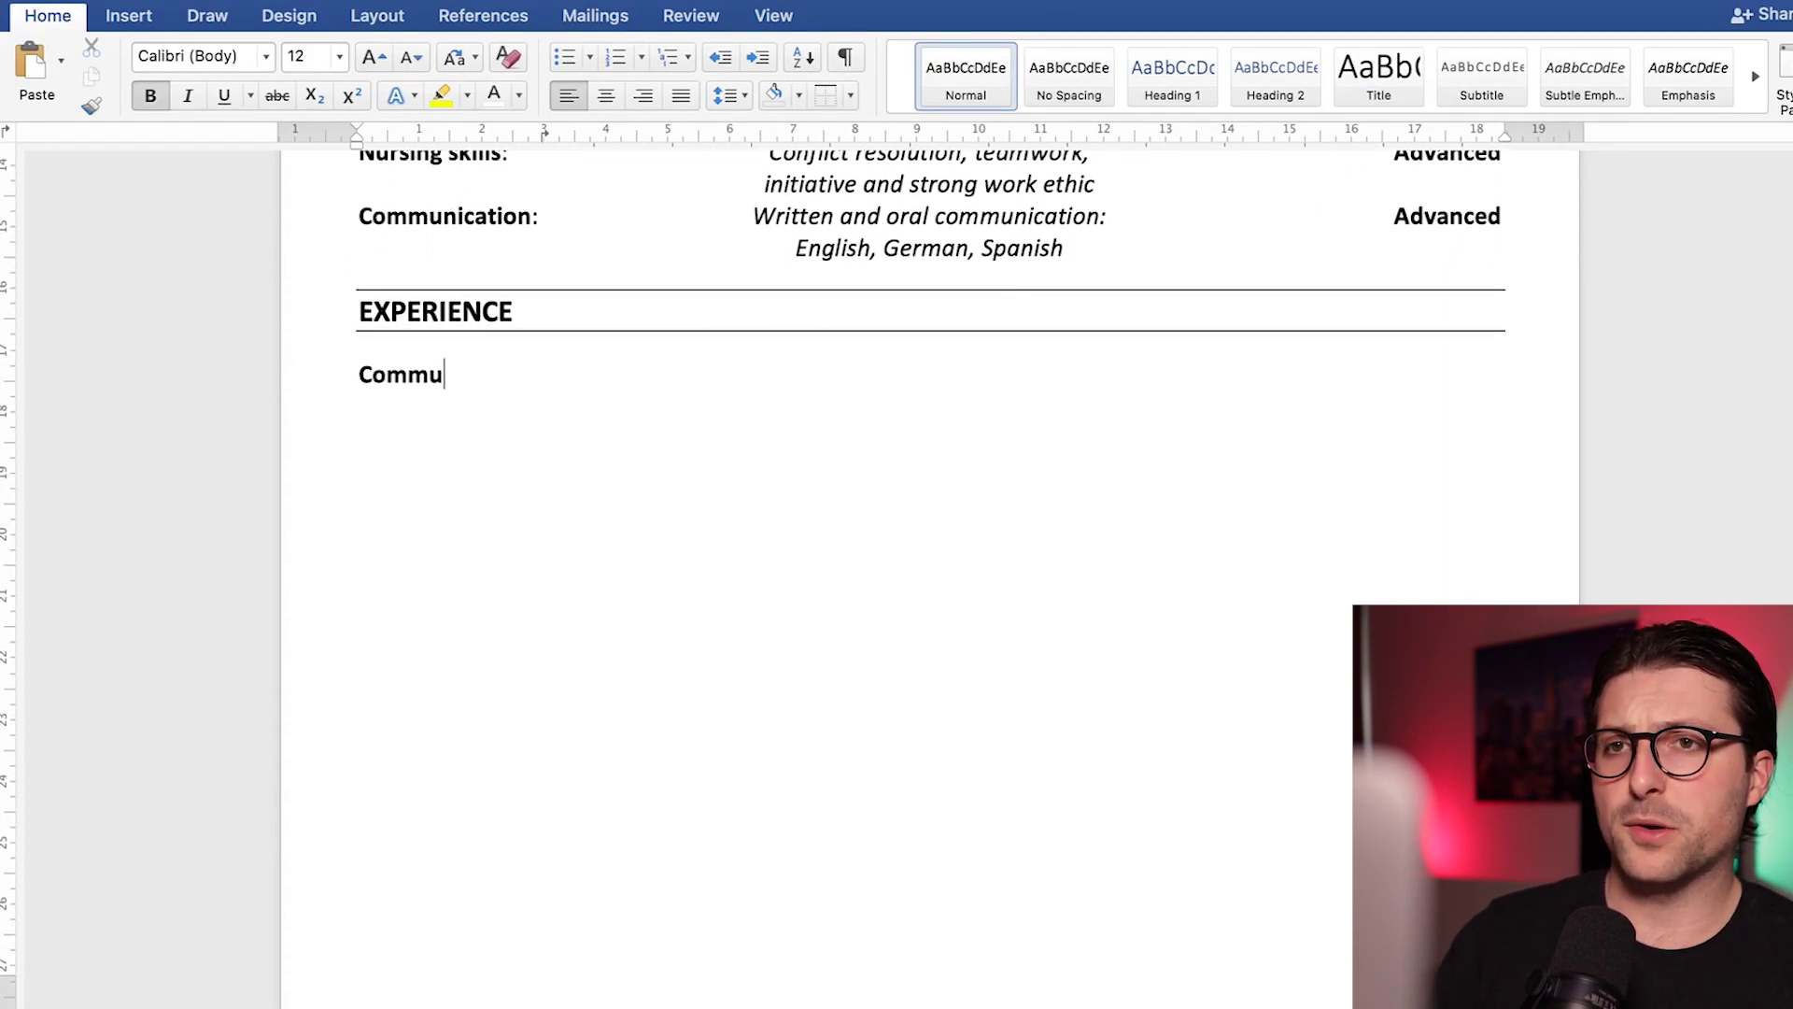
text(nity Hospital)
key(super+b)
text(|)
key(super+i)
text(Certi)
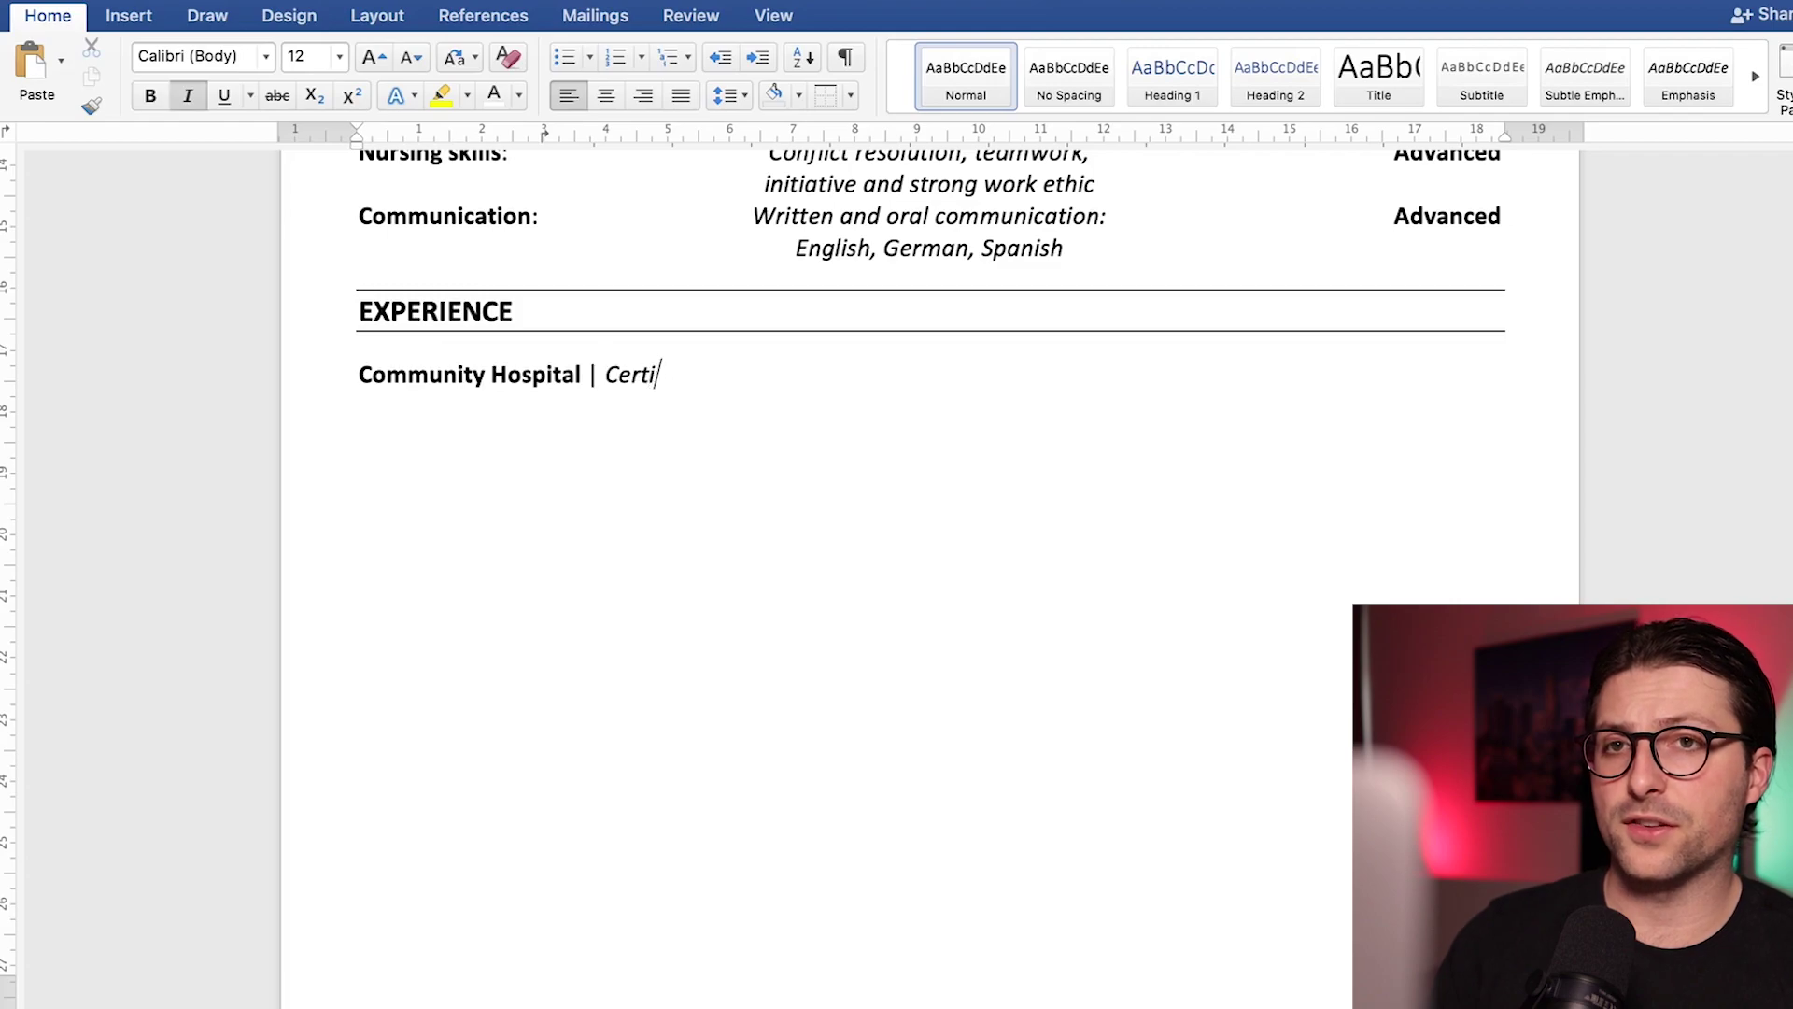
text(fied Nursing Assistant ()
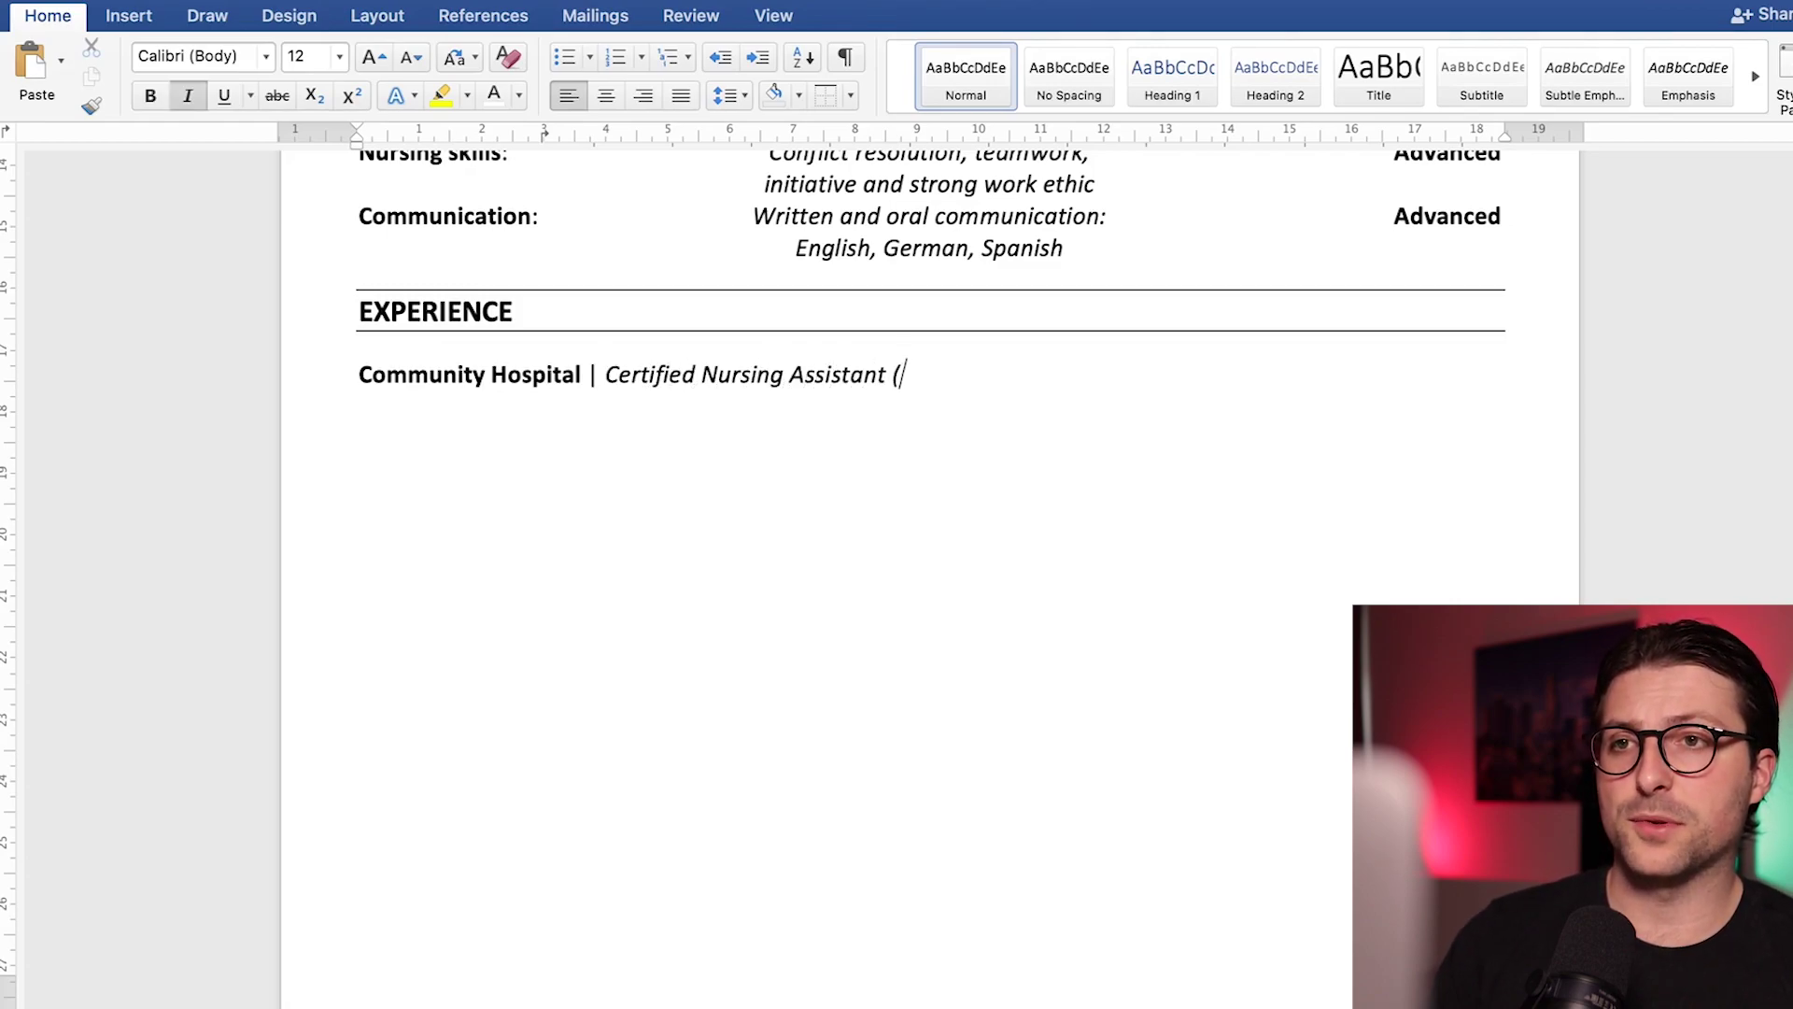
text(CNA) Los Angeles, CA | 01/2020 – 12/2020)
key(shift+alt+Left)
key(shift+alt+Left)
key(shift+alt+Left)
key(super+b)
Add three achievement bullets: administrative support, supplies collaboration, and 18% fewer administrative errors.
click(962, 374)
key(Tab)
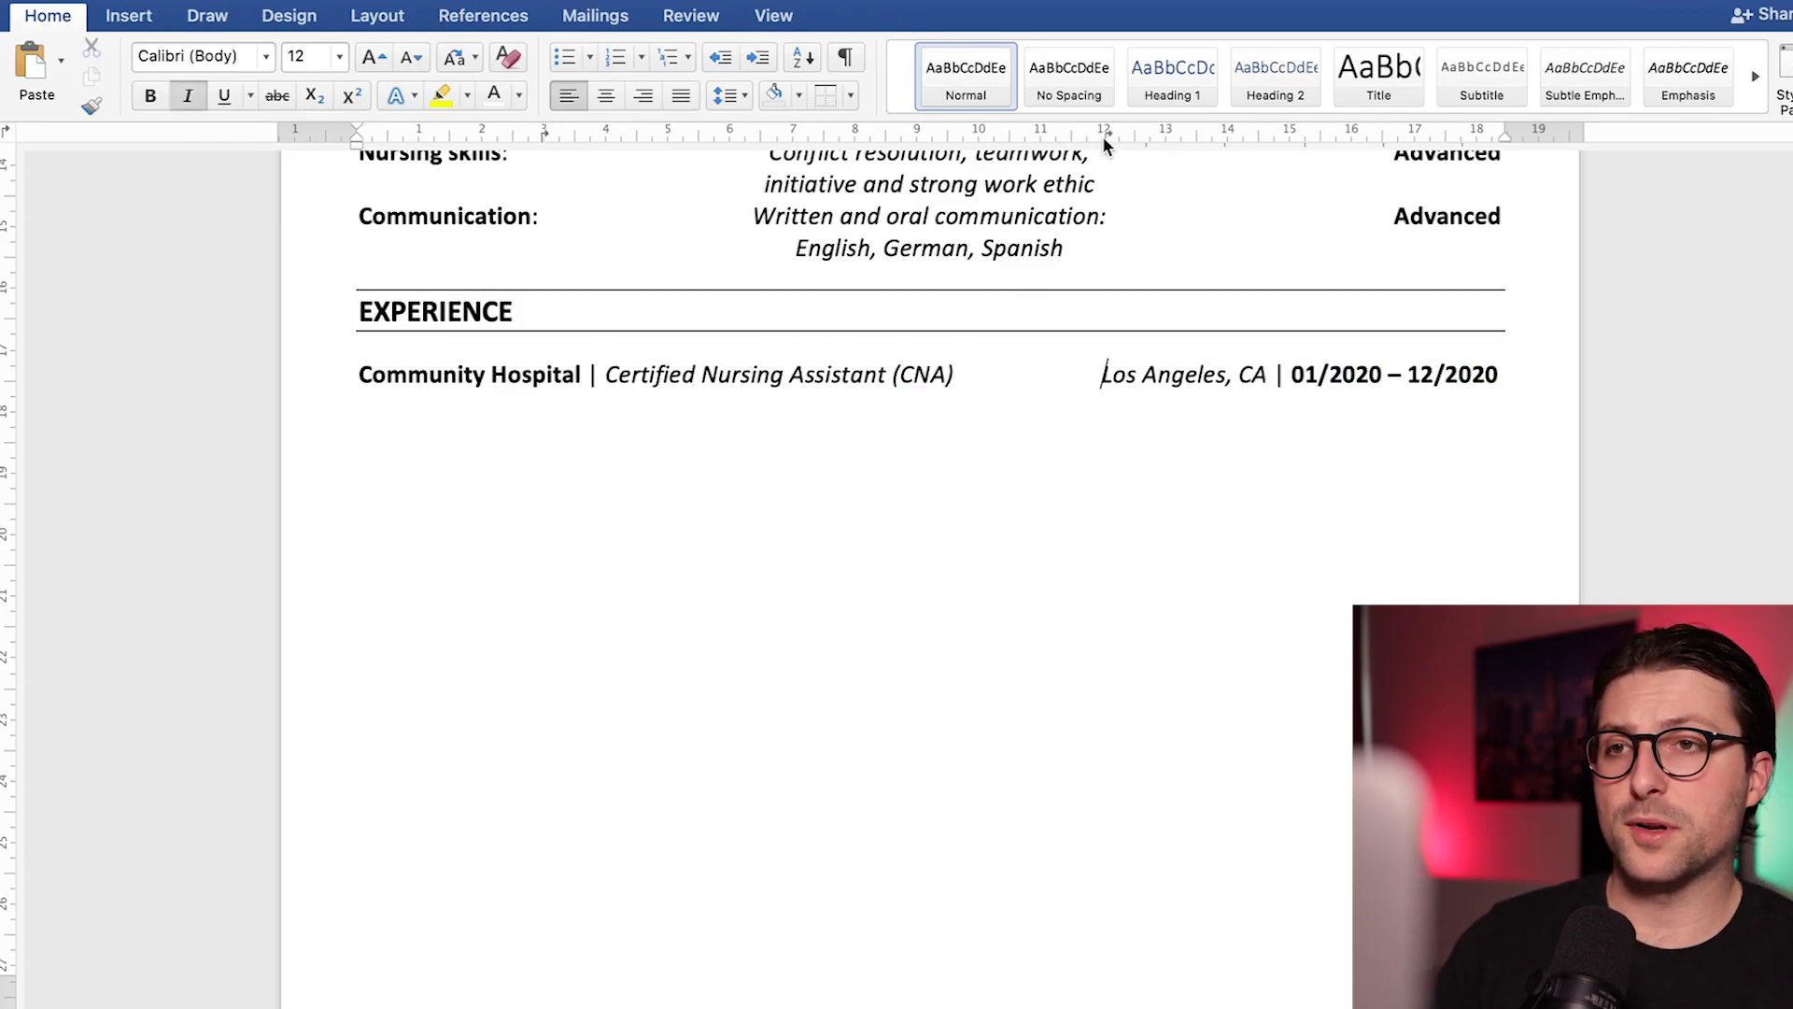
key(Return)
text(Called in to be a nursing assistant to perform administrative tasks and support in a 500-bed hospital)
key(Return)
text(Worked collaborativel)
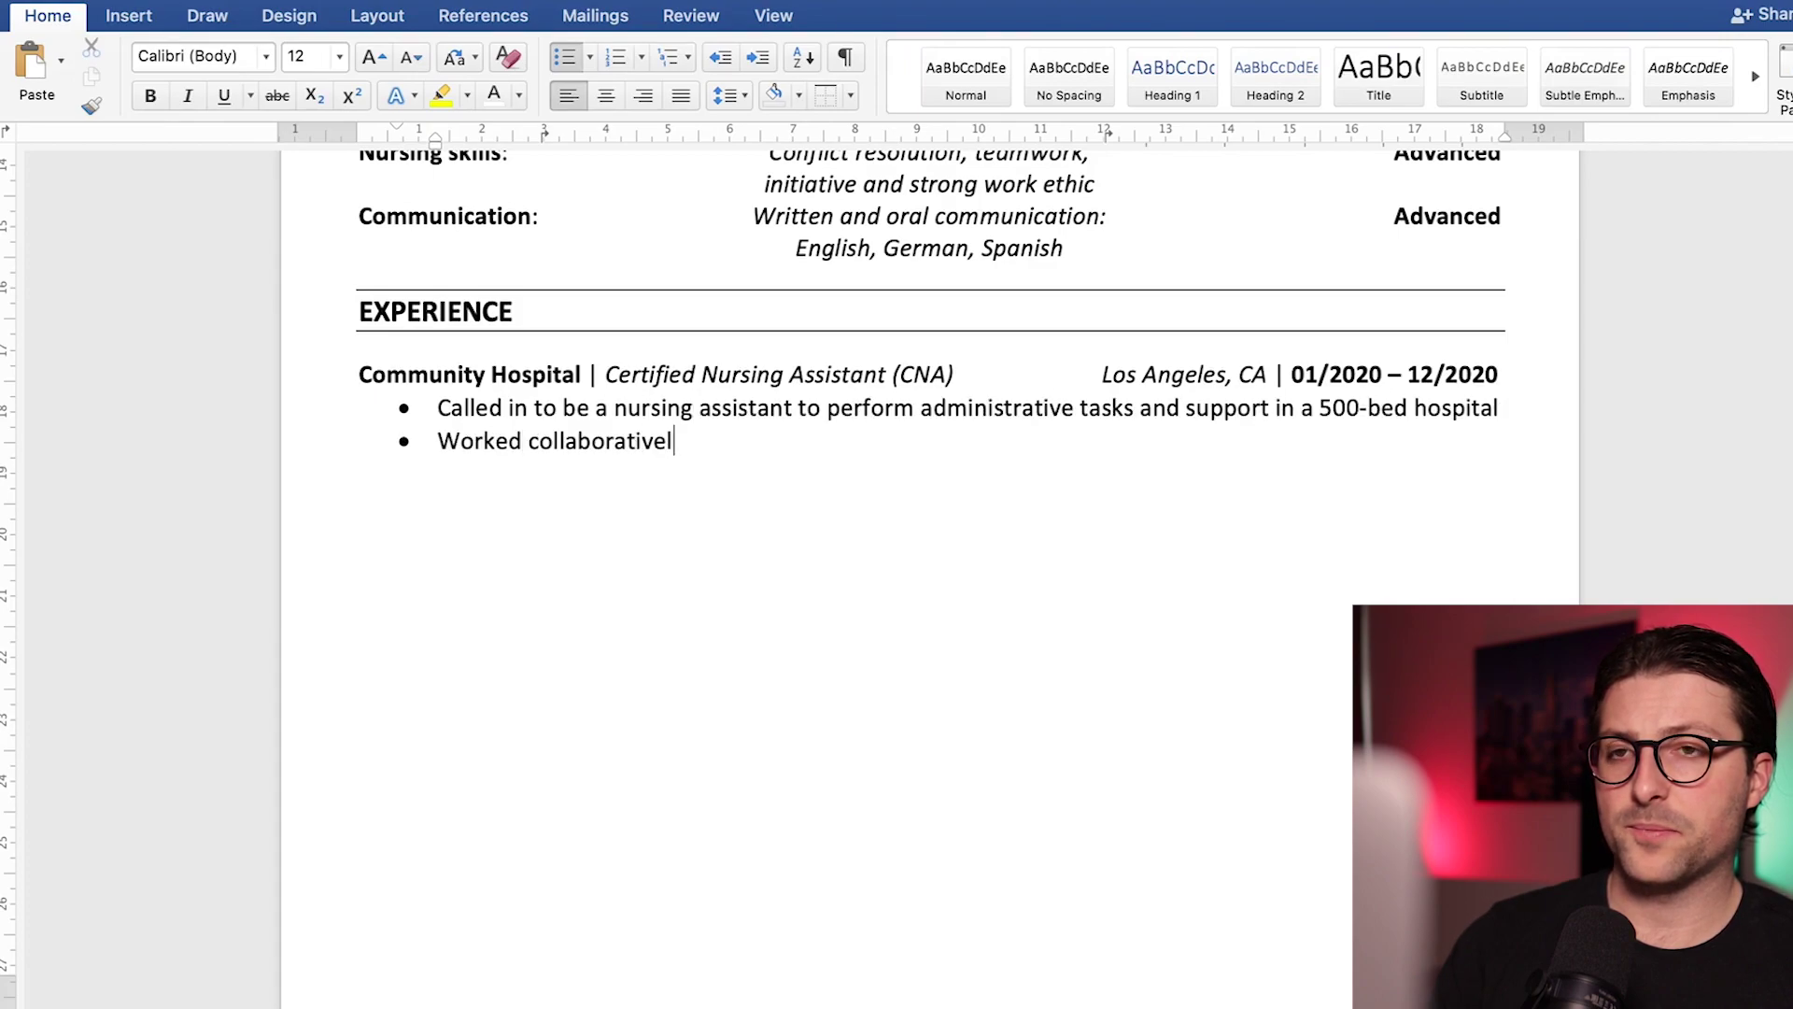
text(y to ensure all supplies are available and address patients' wants and needs)
key(Return)
text(Implemented and improved CNA care procedure that reduced administrative )
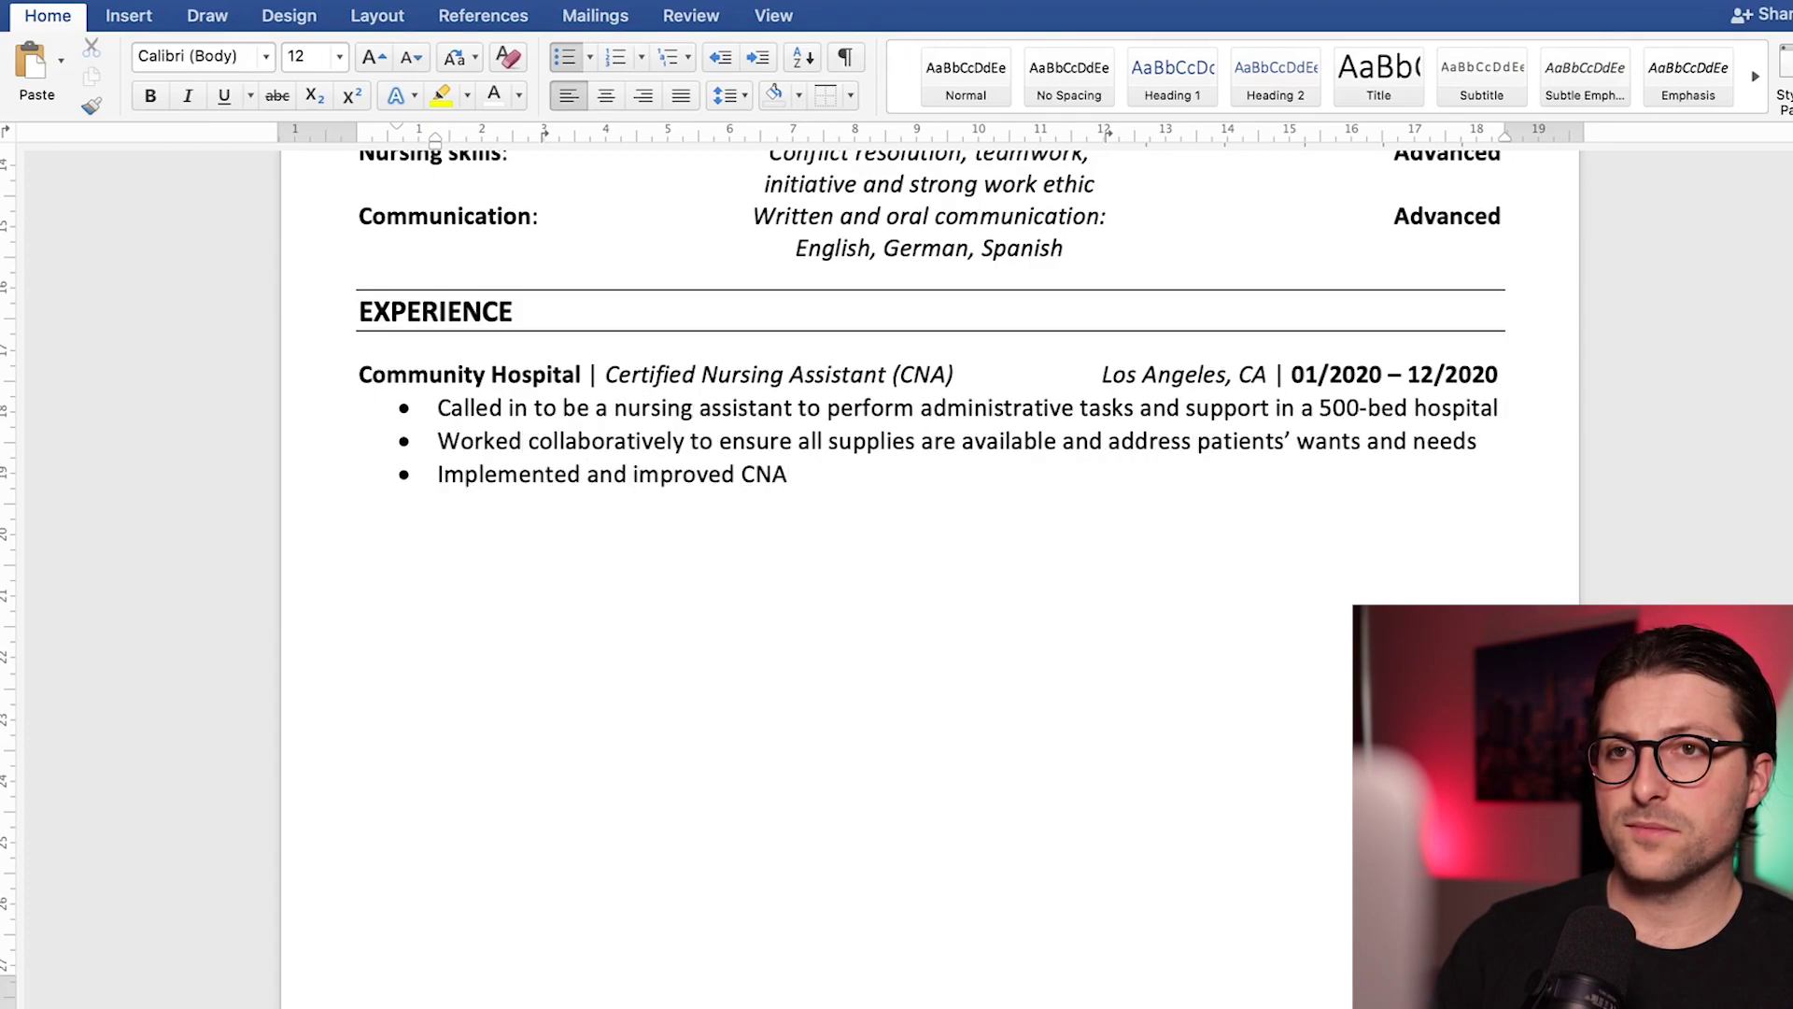
text(errors by 18% in 2020)
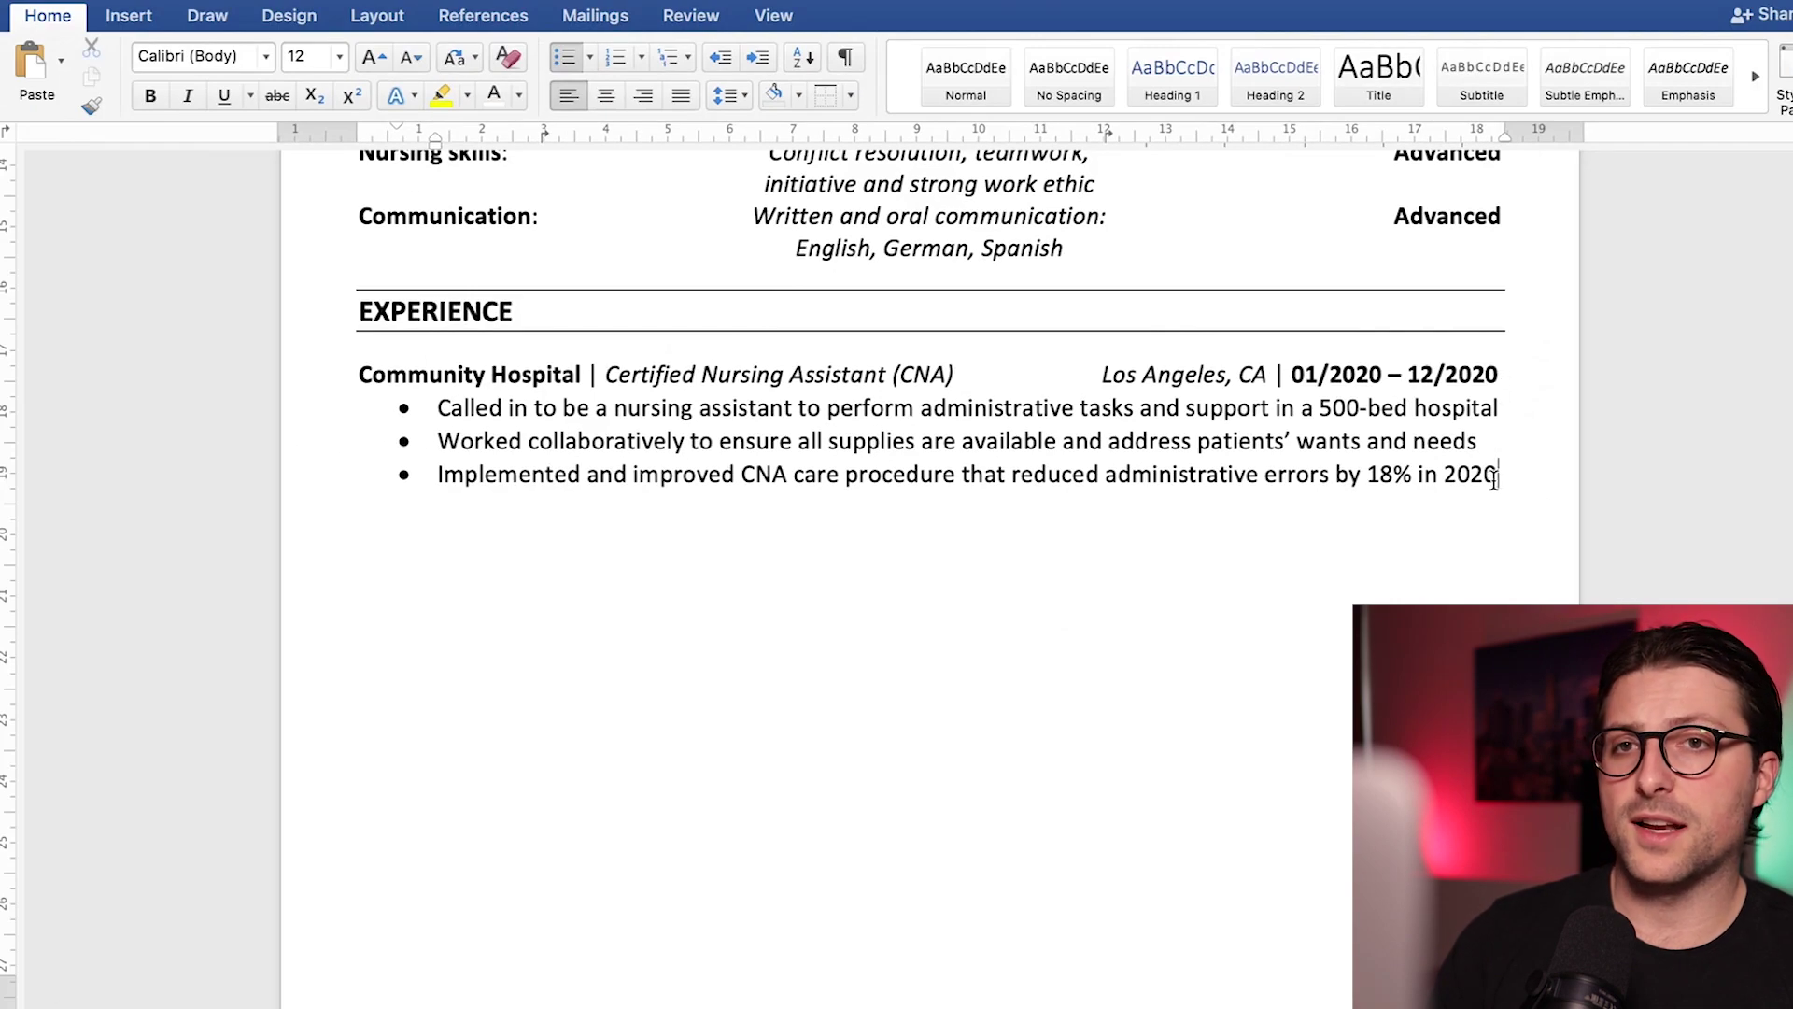
Duplicate the Community Hospital experience entry and paste a ruled INTERESTS heading beneath it.
drag(1495, 480, 400, 388)
key(Right)
key(Return)
key(Return)
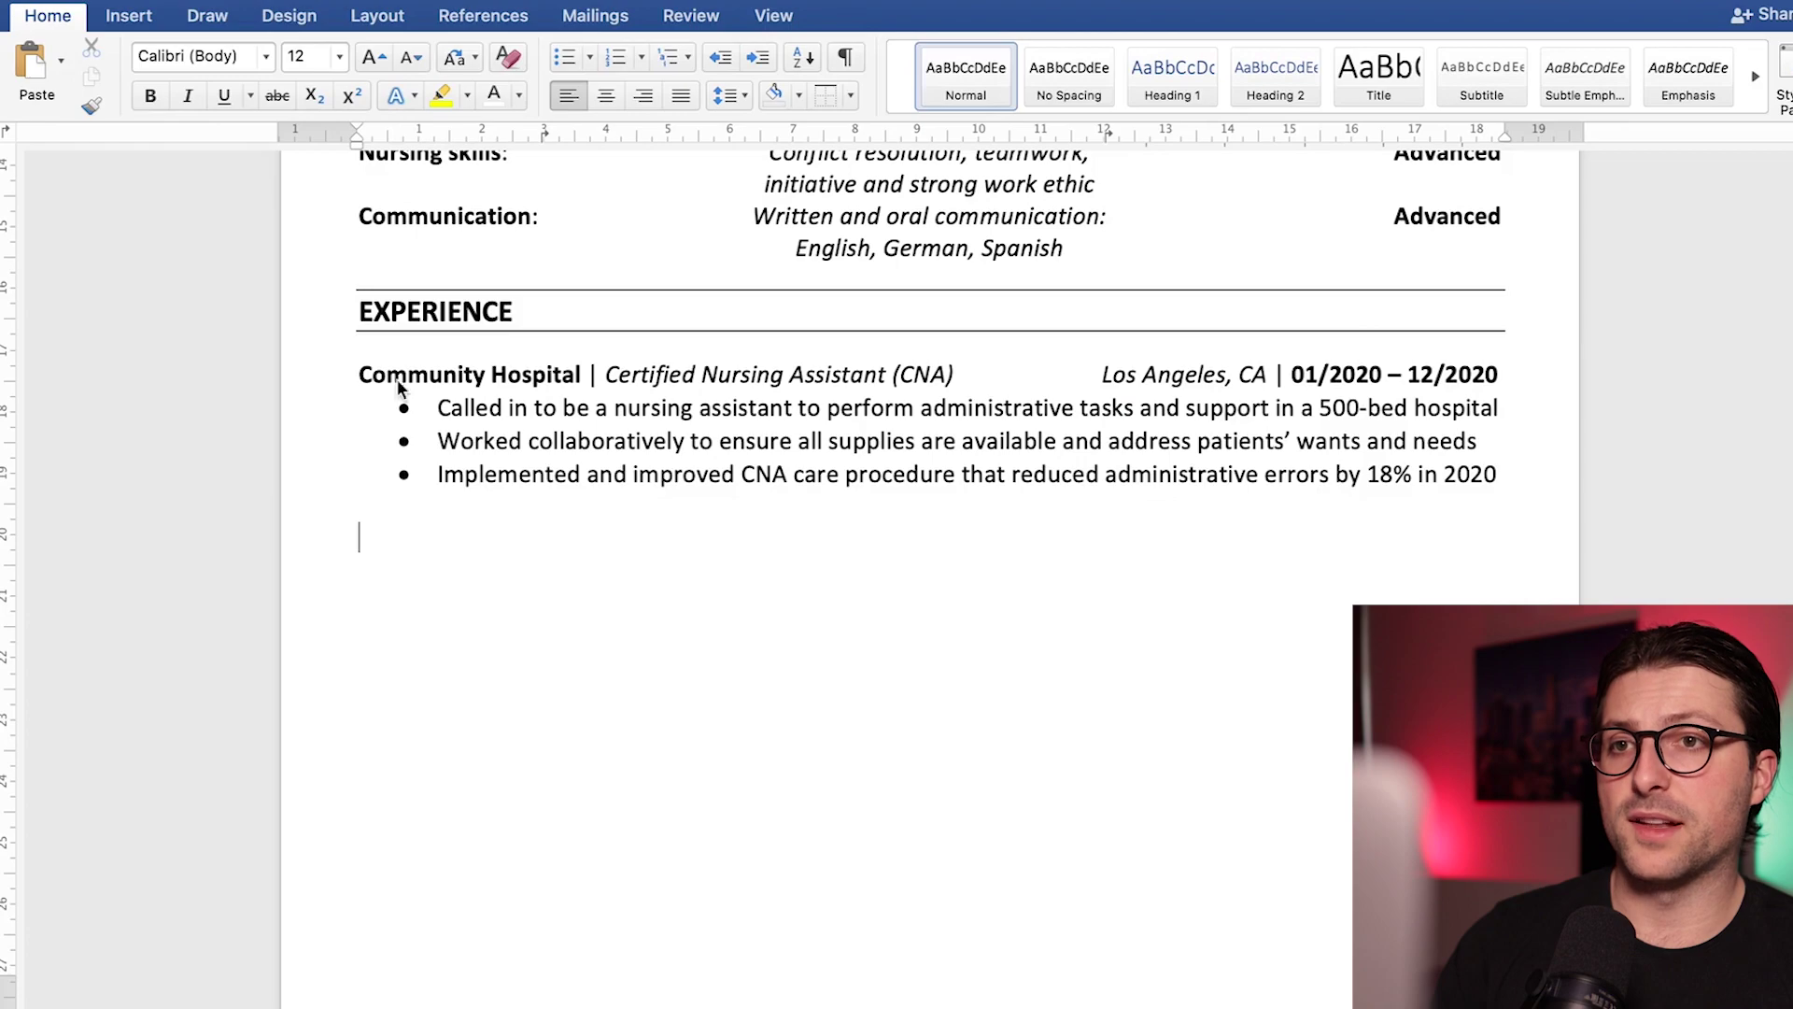
text(Community Hospital | Certified Nursing Assistant (CNA)	Los Angeles, CA | 01/2020 – 12/2020 Called in to be a nursing assistant to perform administrative tasks and support in a 500-bed hospital Worked collaboratively to ensure all supplies are available and address patients’ wants and needs Implemented and improved CNA care procedure that reduced administrative errors by 18% in 2020)
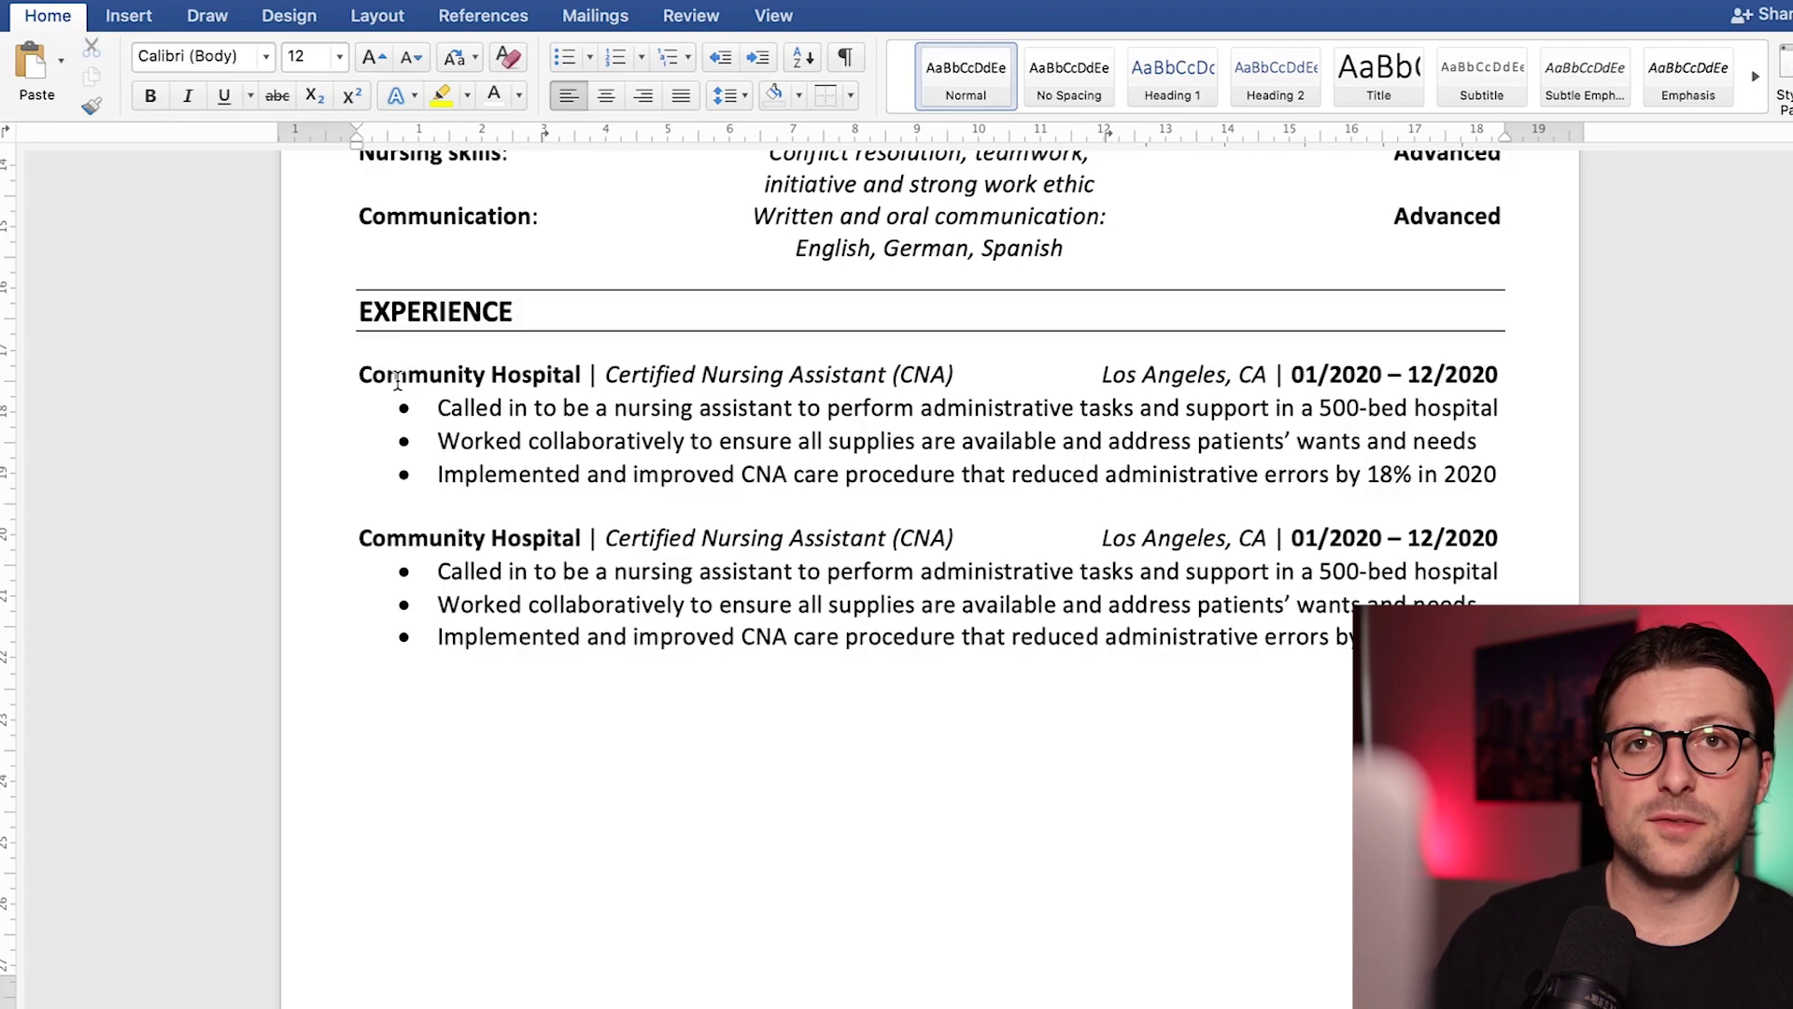
text(INTERESTS)
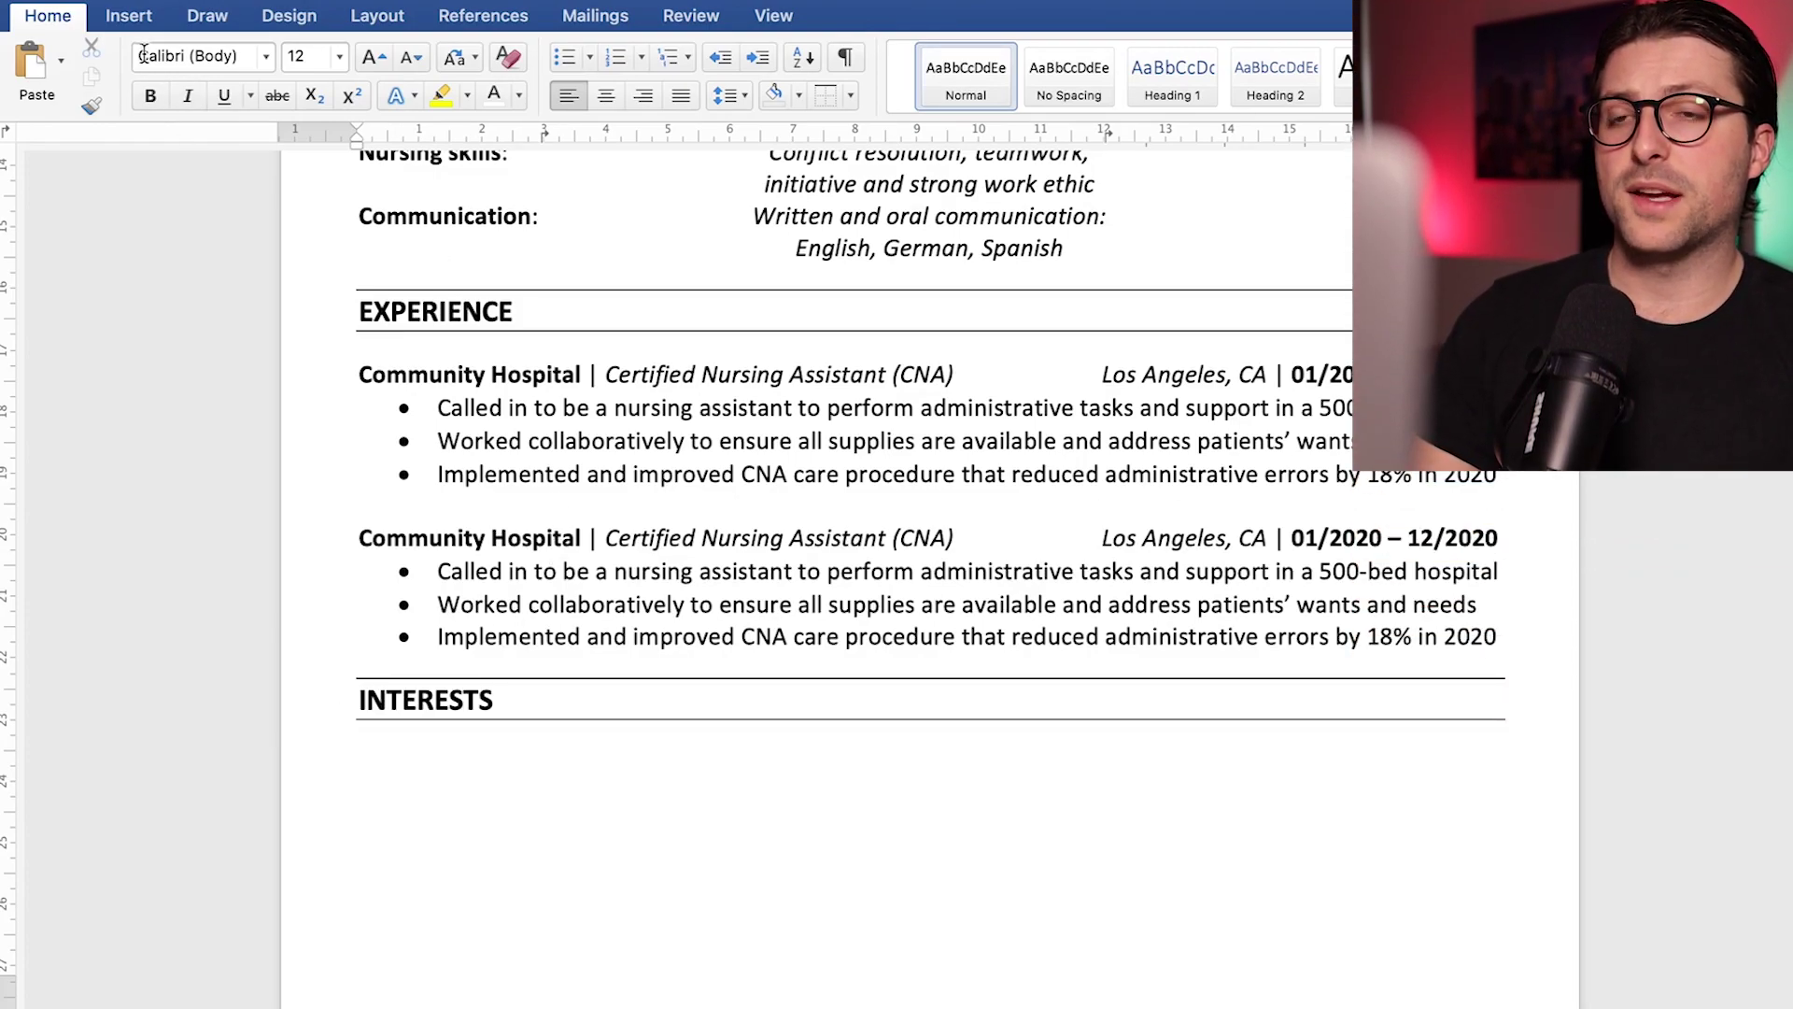
Insert a one-row, three-column table under INTERESTS.
click(130, 16)
click(182, 62)
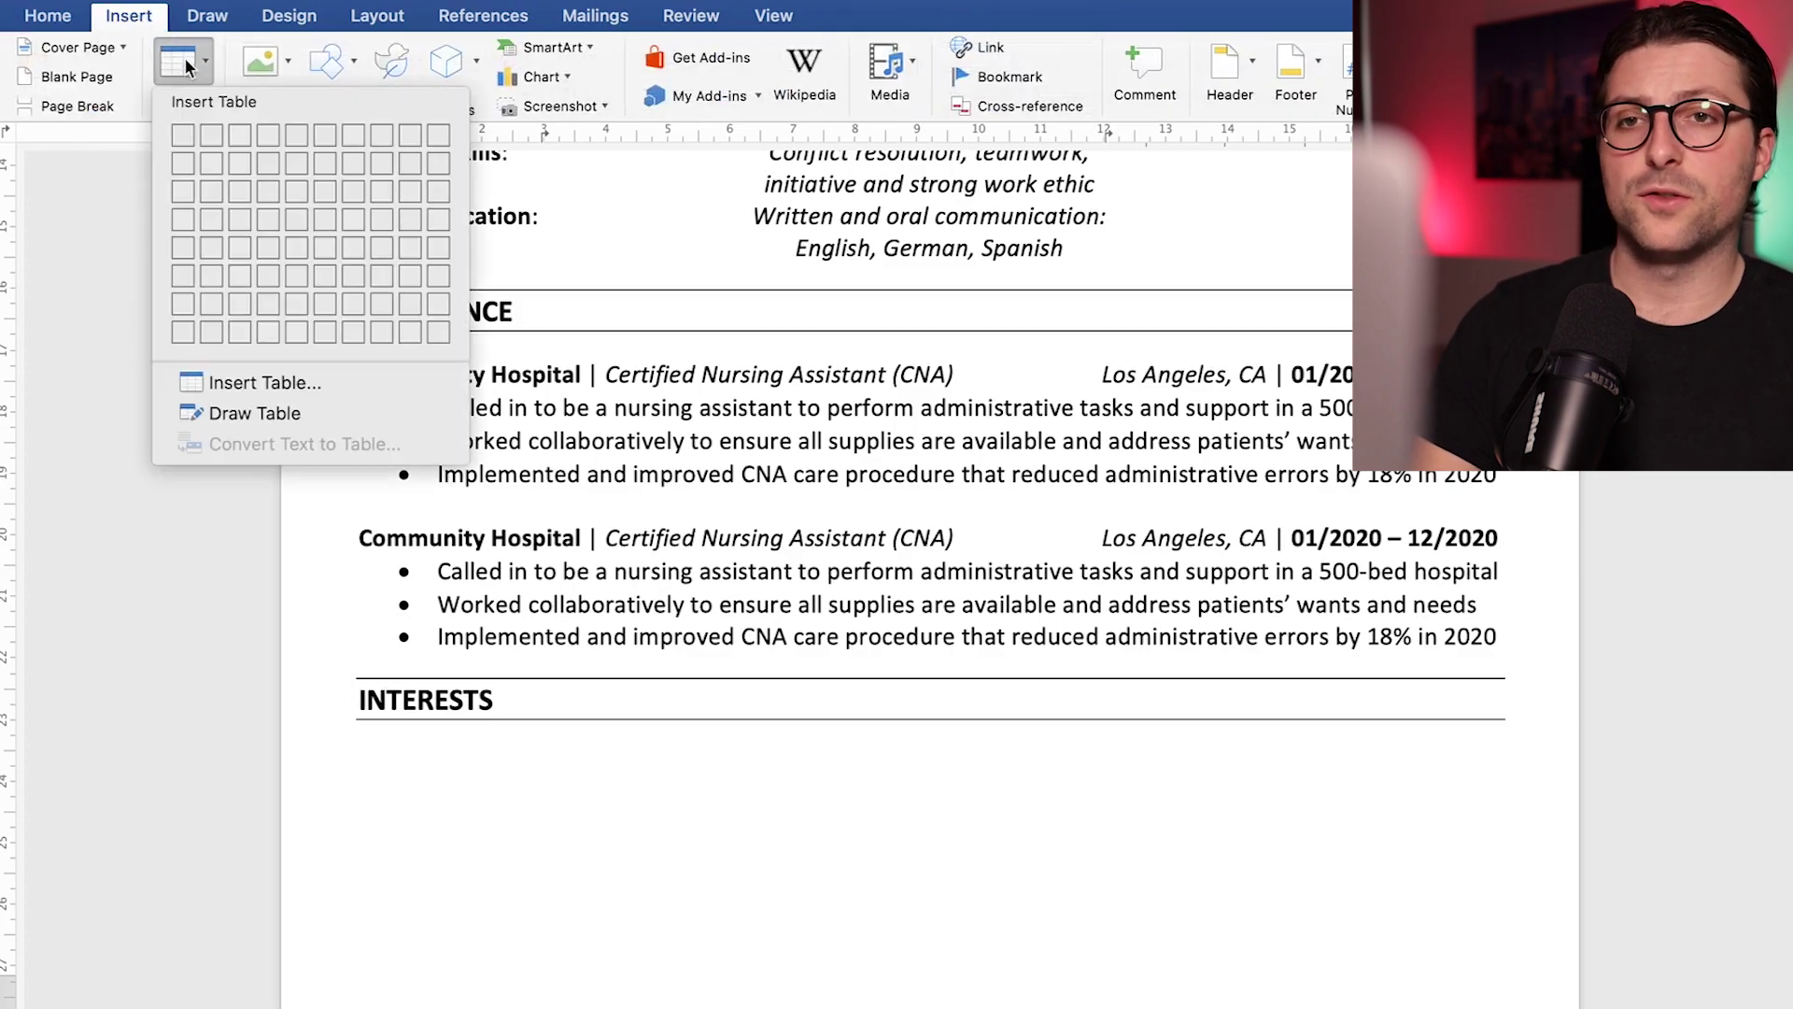
click(233, 132)
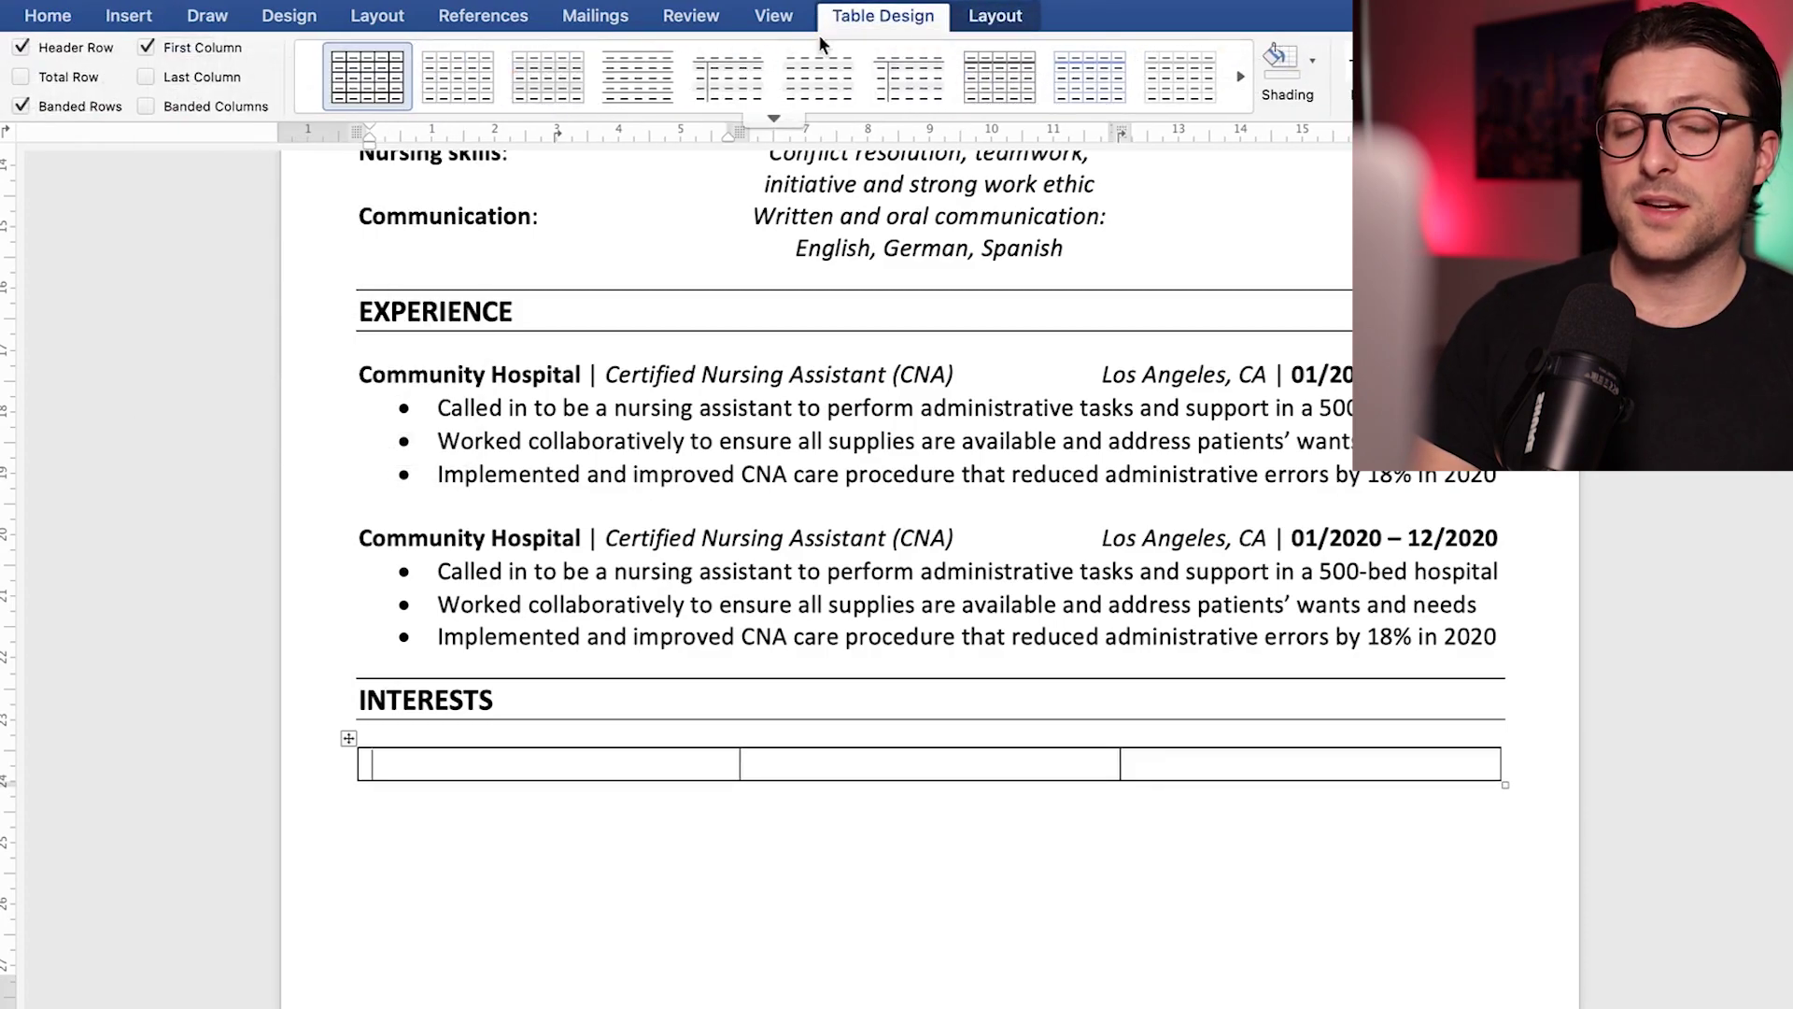
Reduce the interests table's left and right cell margins to 0 cm.
click(1004, 16)
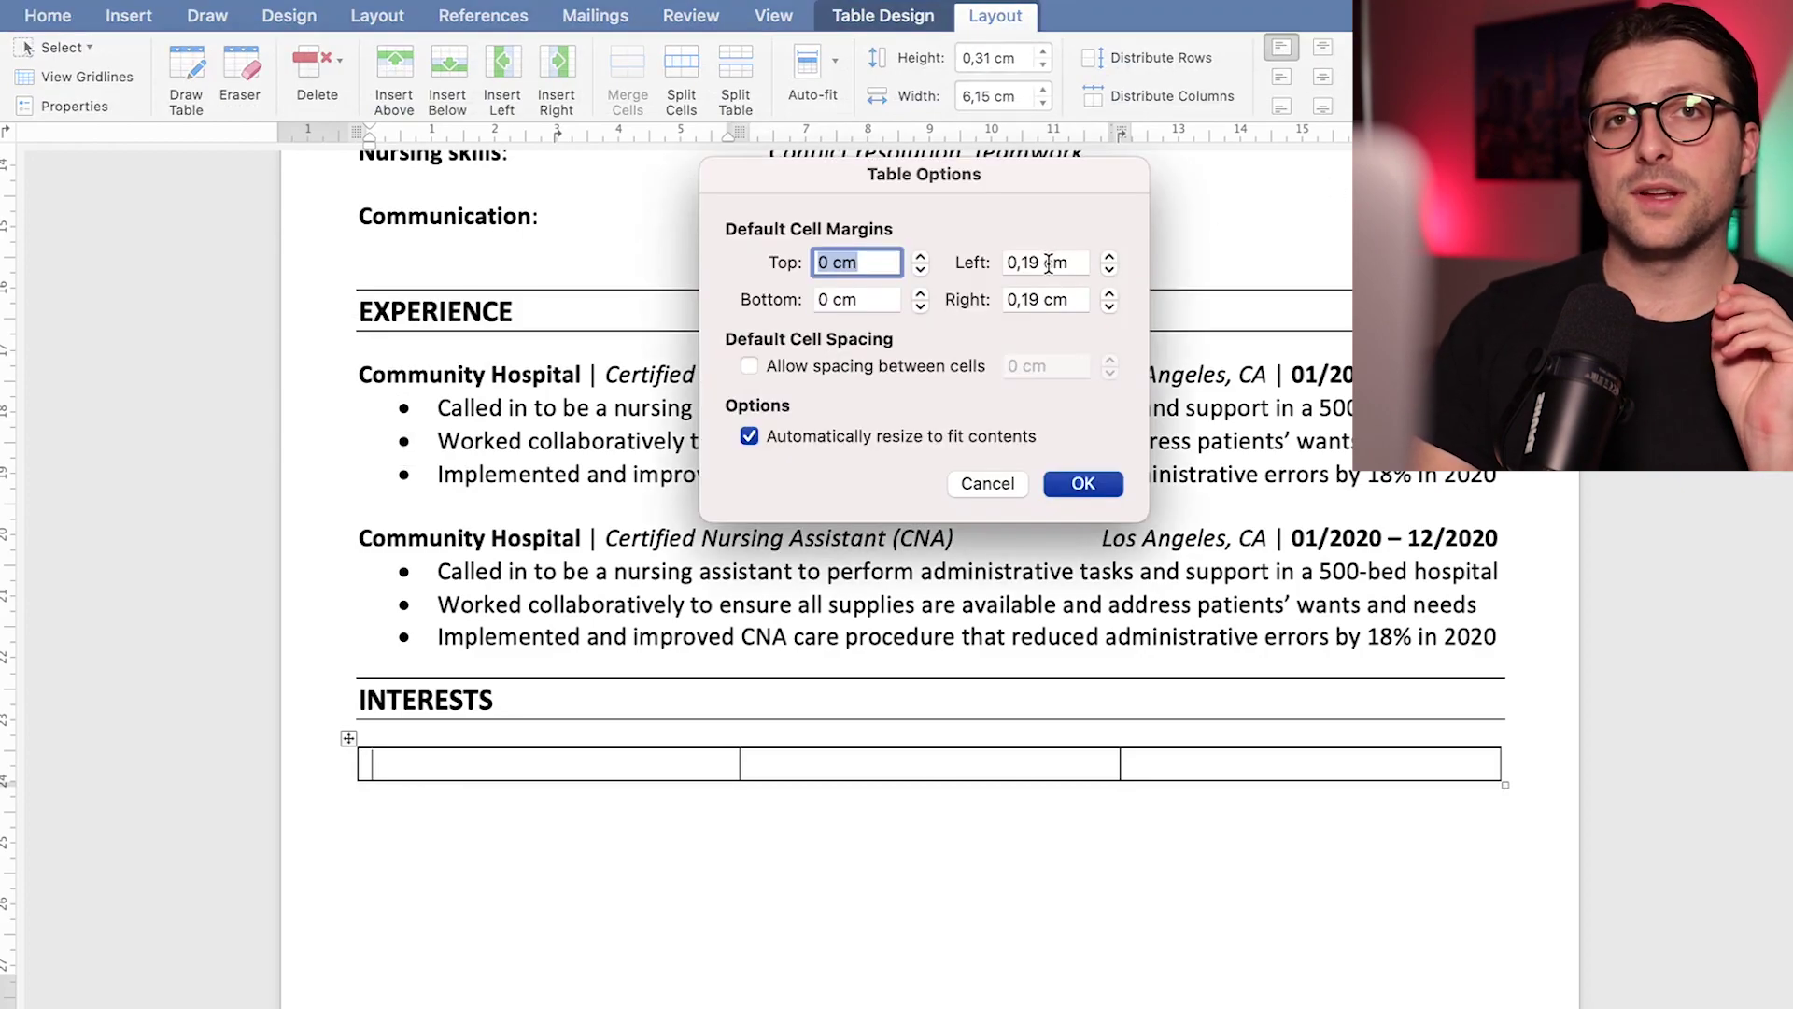
click(1110, 269)
click(1109, 270)
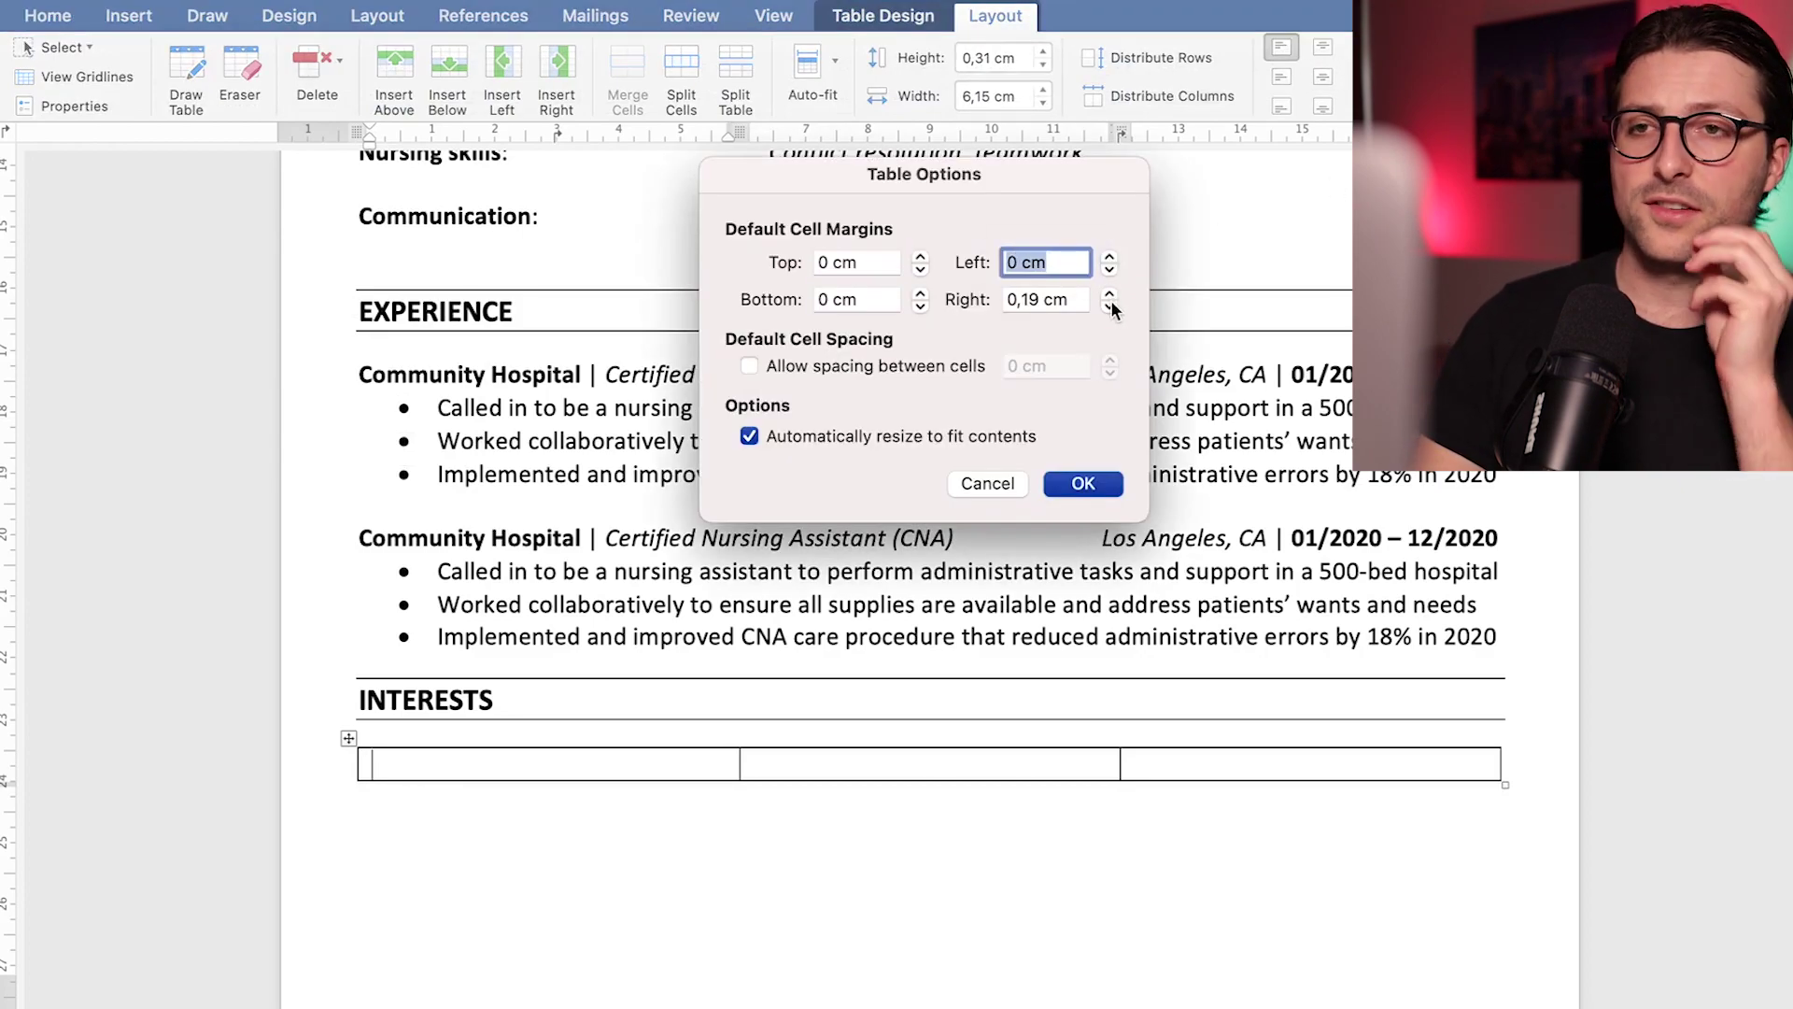
click(1109, 305)
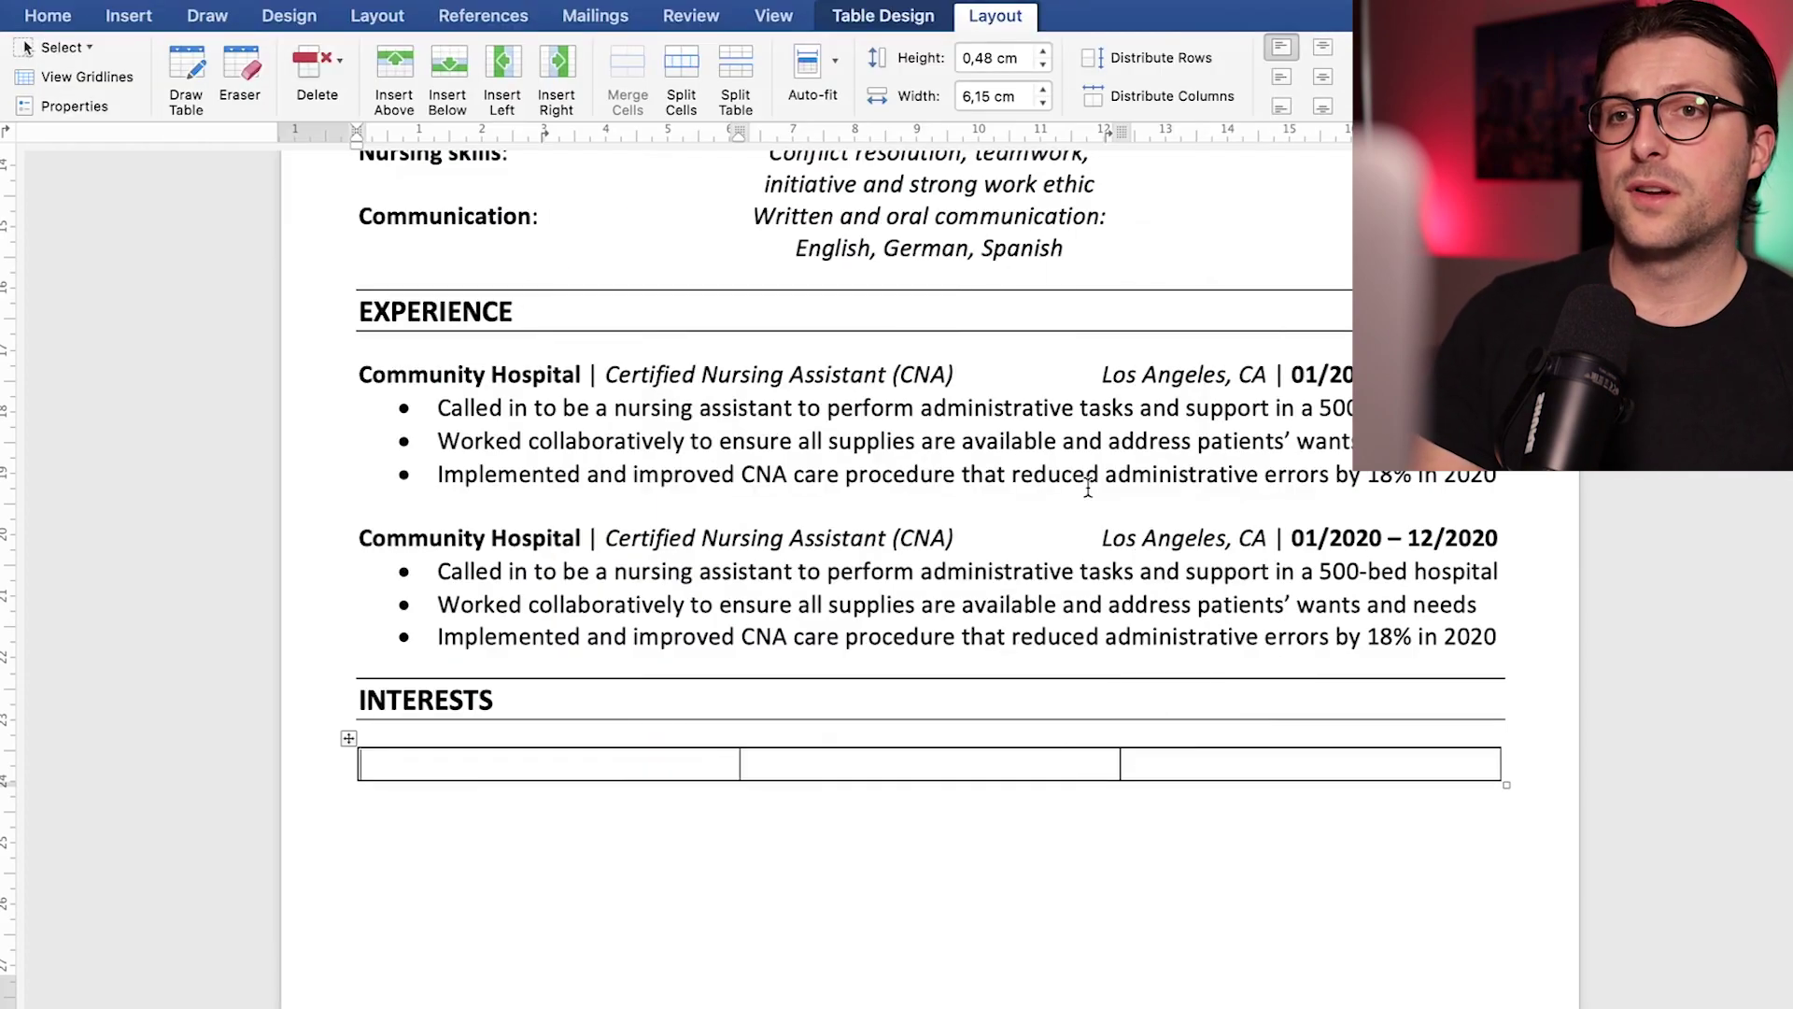
Fill the Traveling cell with 'Visit a new country each year' and '(2021: Brazil)', centred.
scroll(1089, 487, down, 2)
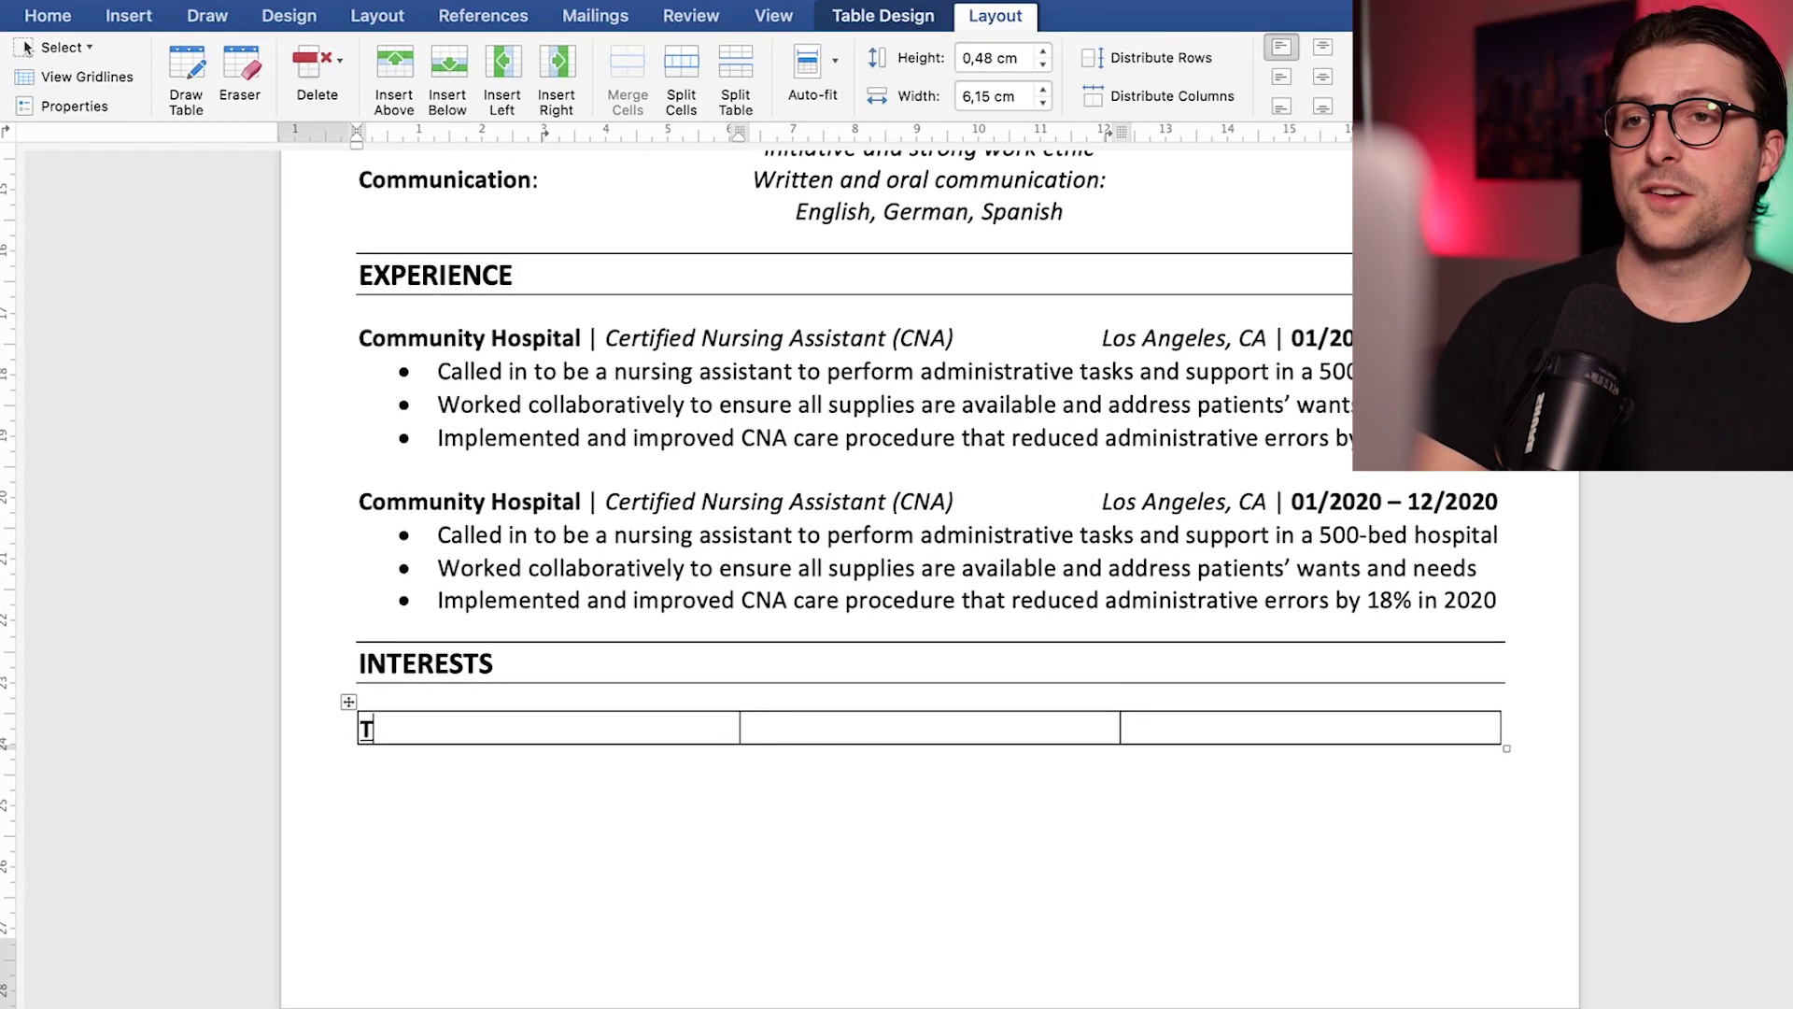
text(veling)
key(Return)
text(Visit a )
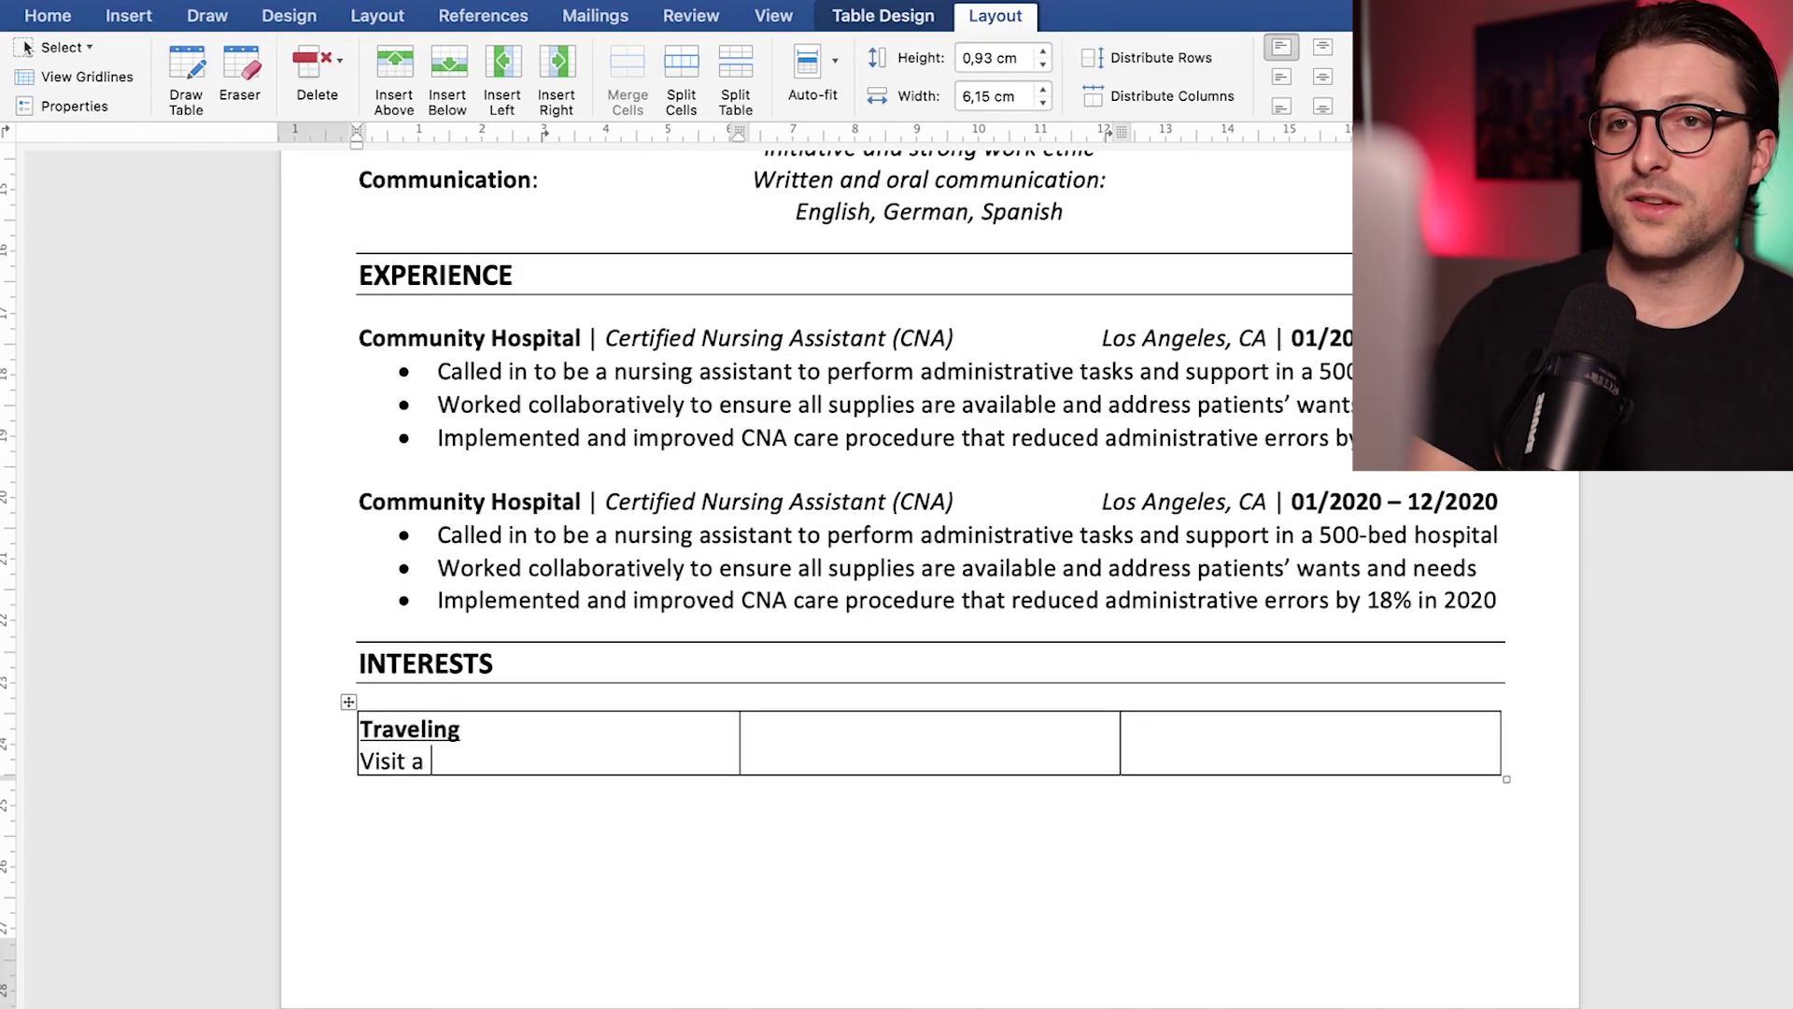
text(new country each year)
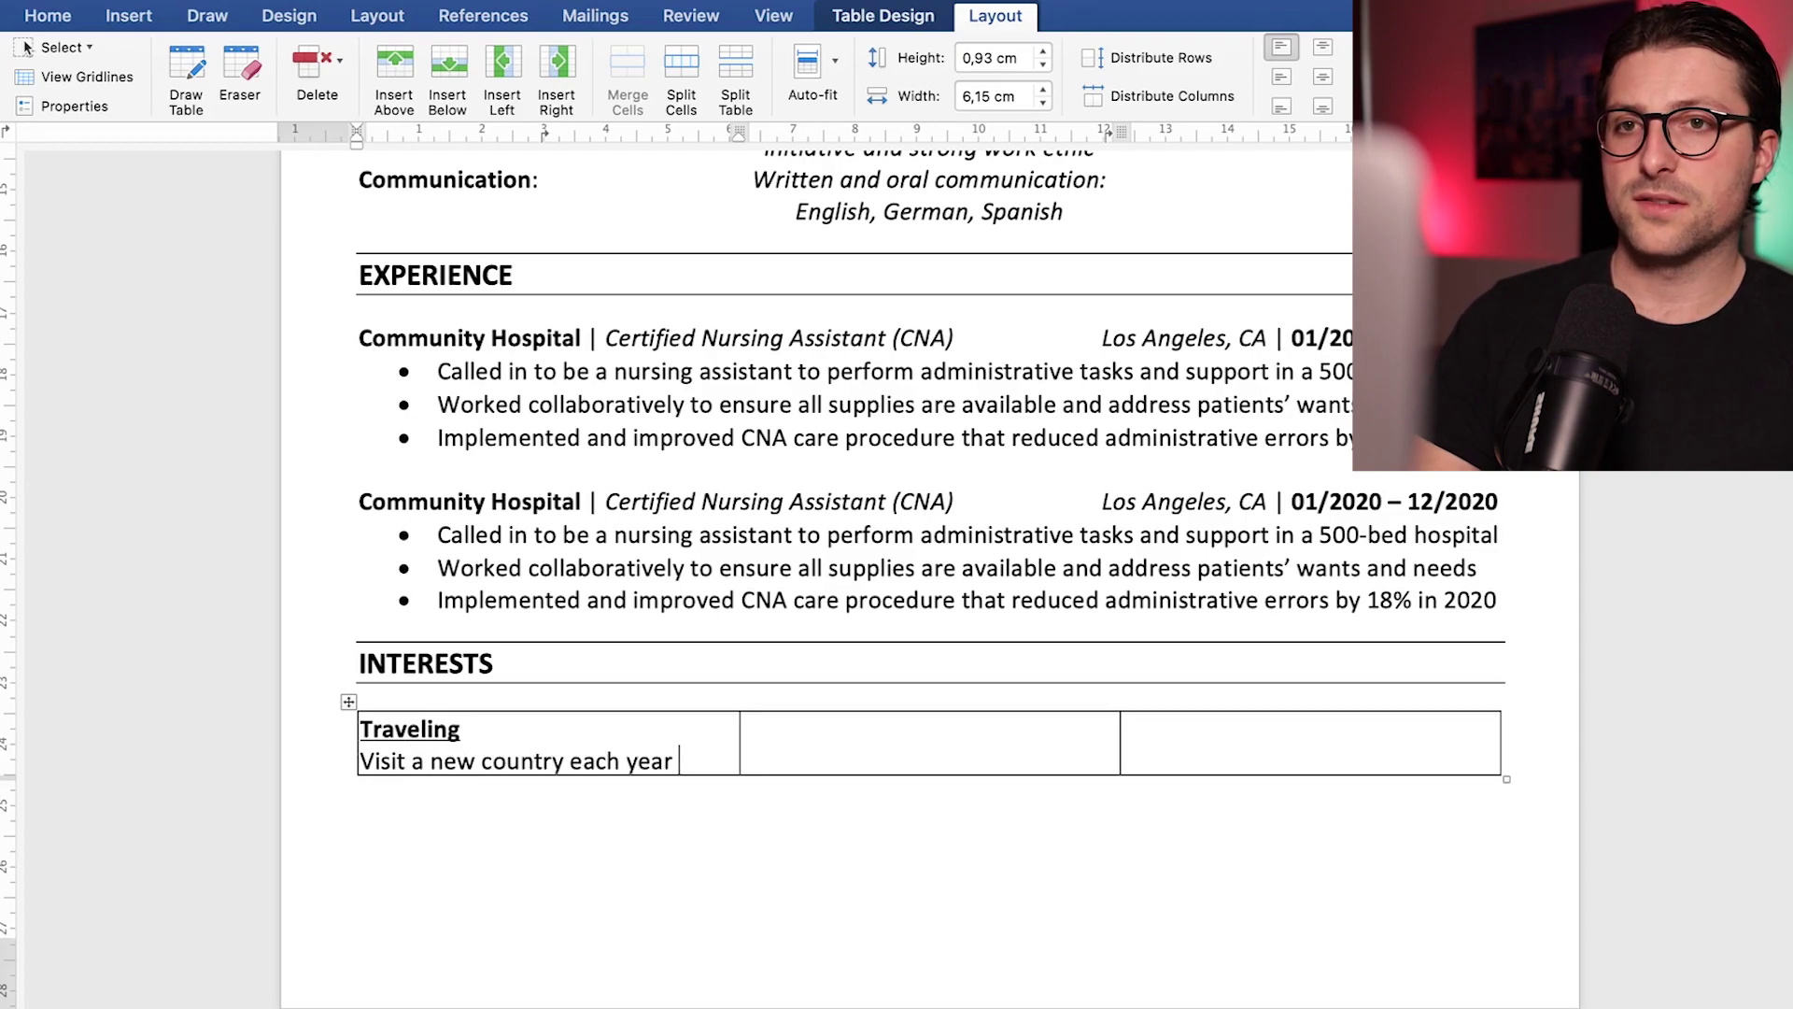
key(Return)
text((2021)
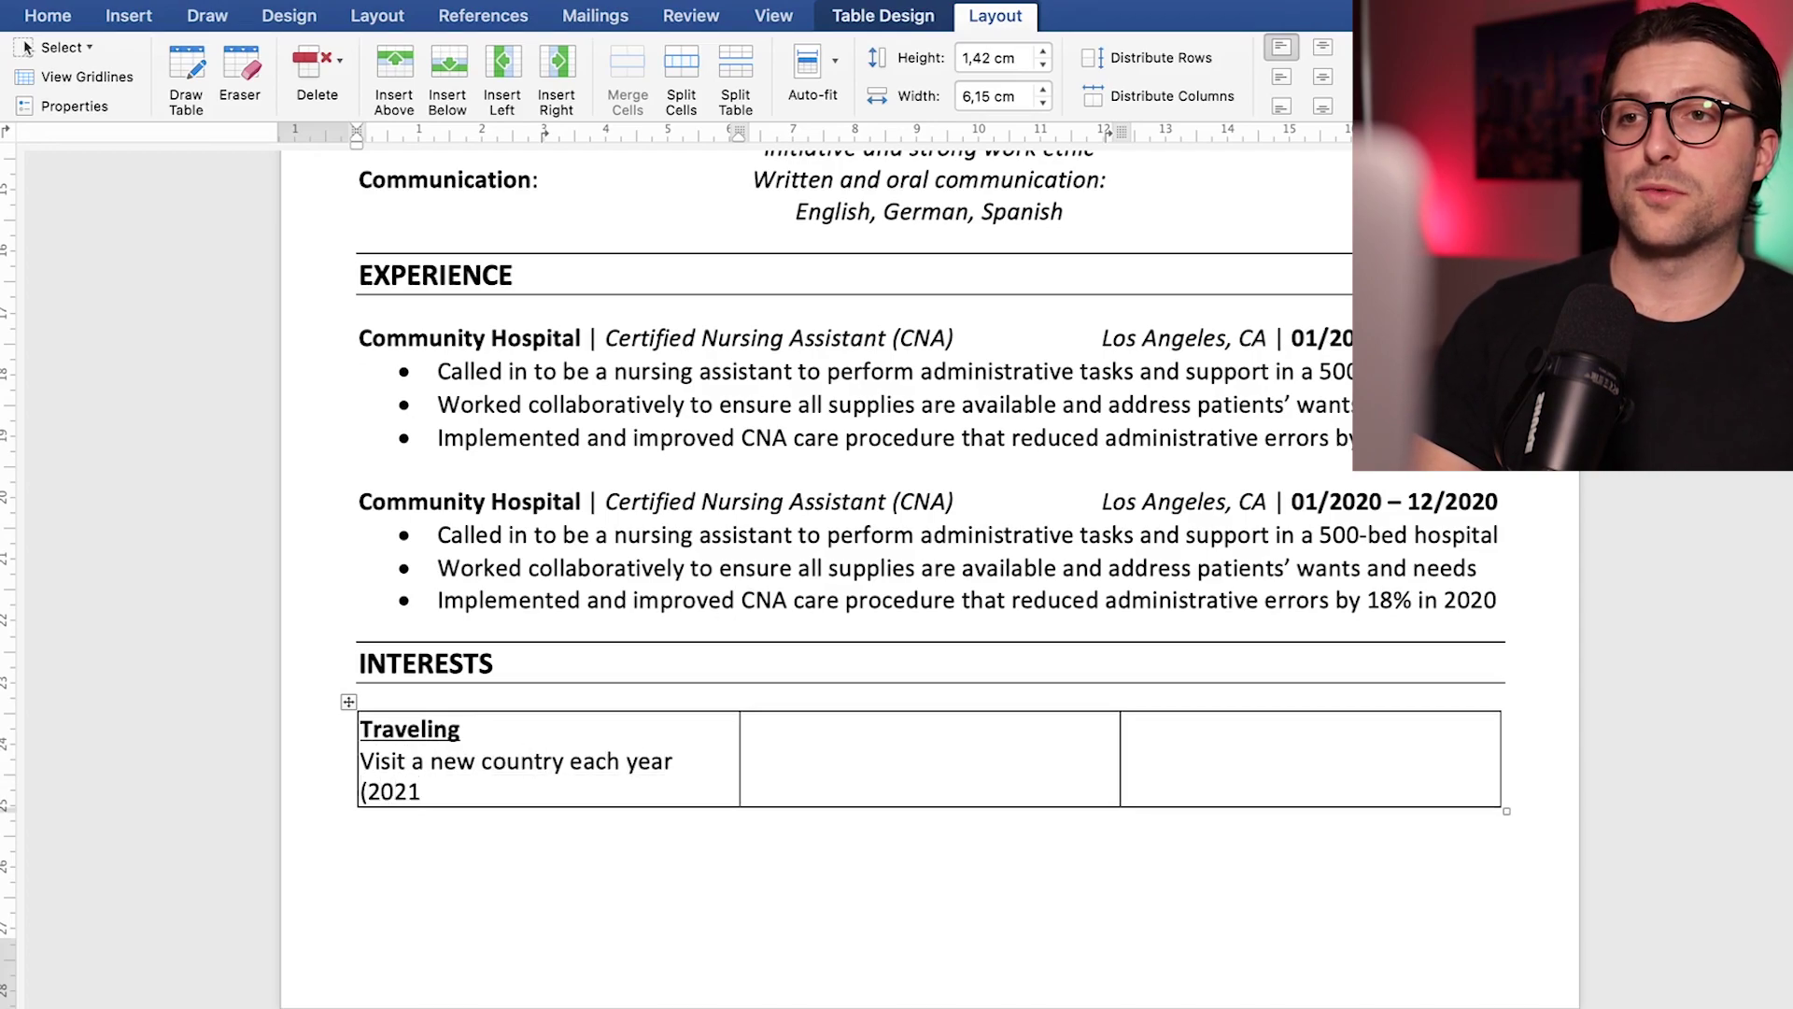
text(: Brazil))
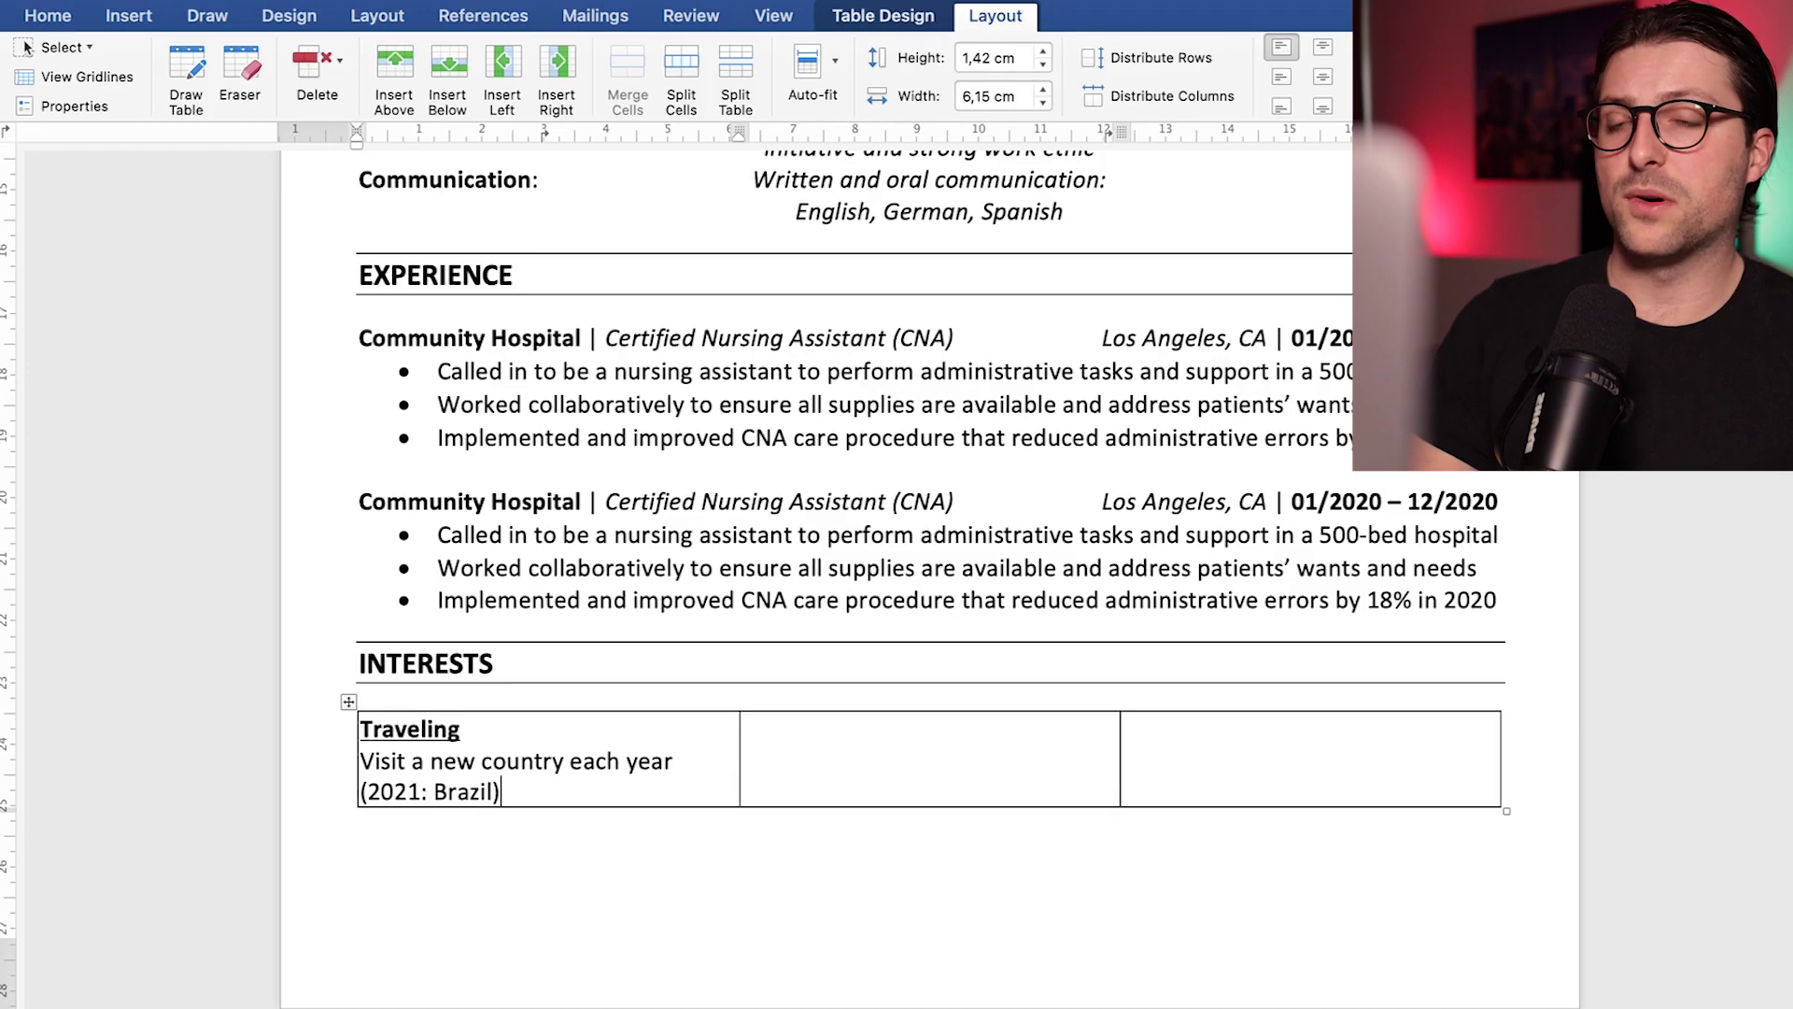
key(shift+Up)
key(shift+Up)
click(47, 16)
key(super+e)
Fill the Reading cell with italic titles 'True Stories of Becoming a Nurse' and 'Think Like a Nurse A Handbook', centred.
key(Tab)
text(R)
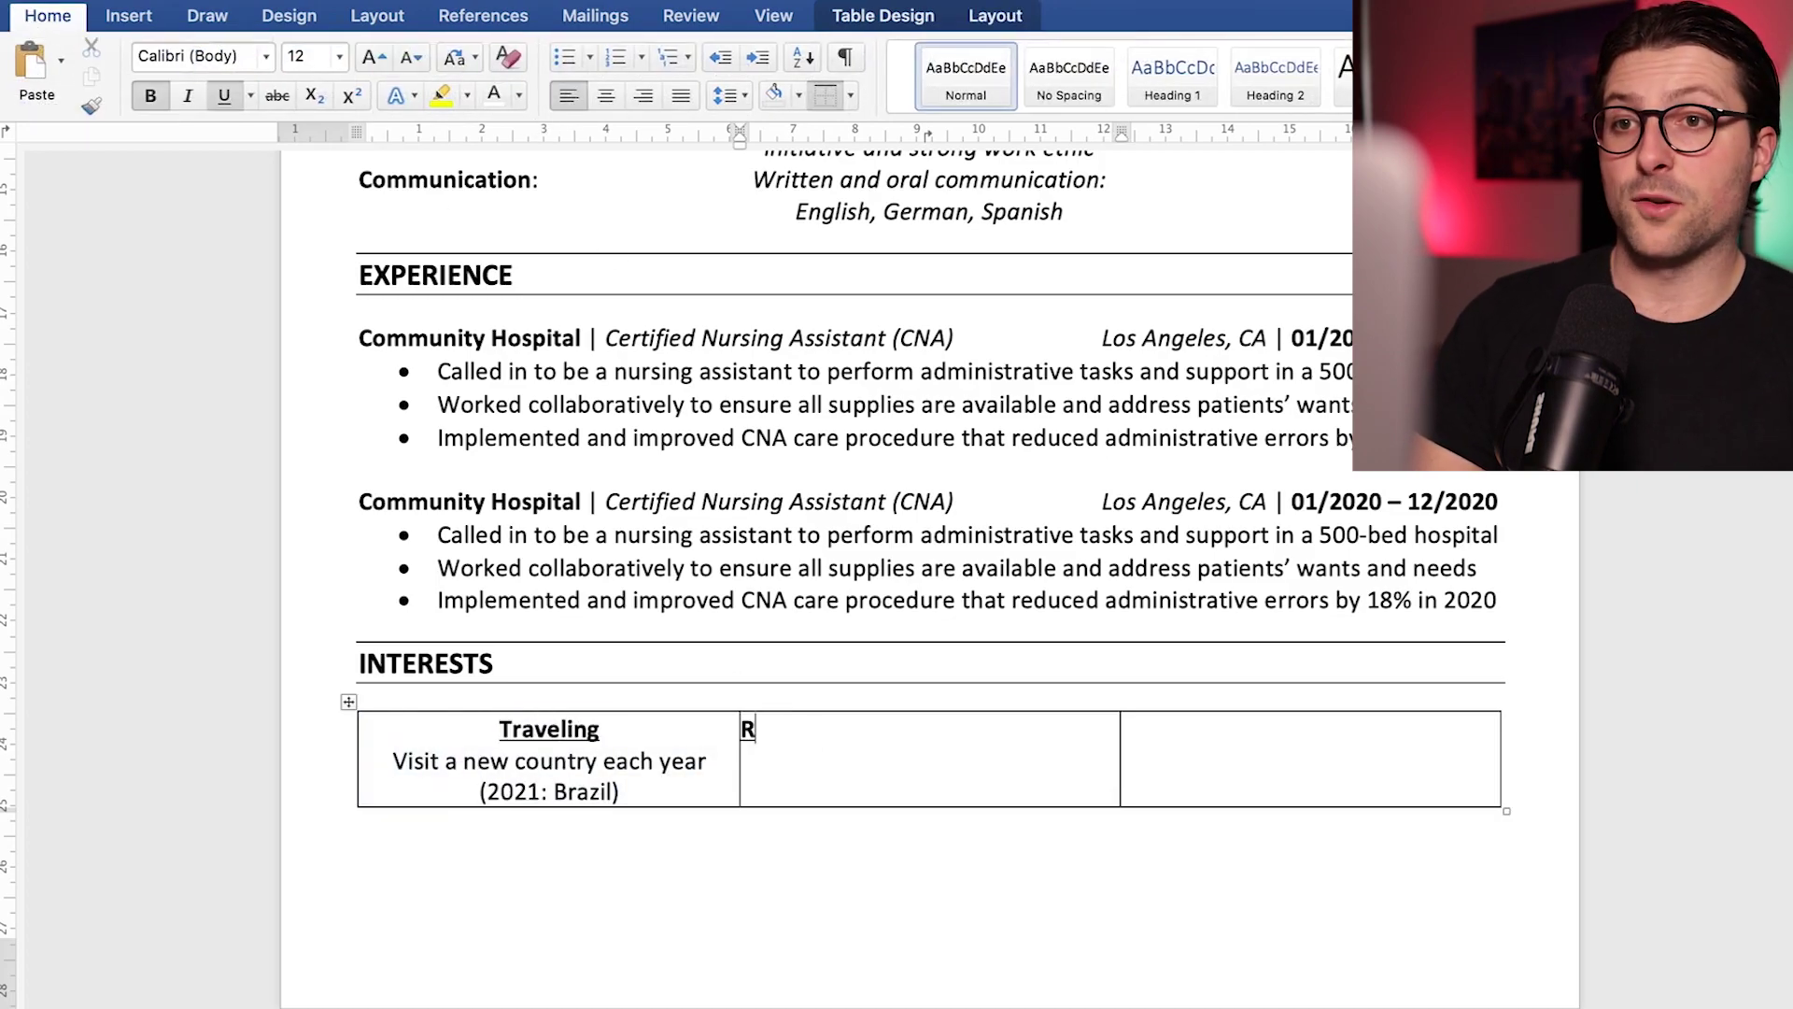
text(eading)
key(Return)
key(super+b)
key(super+u)
key(super+i)
text(“True )
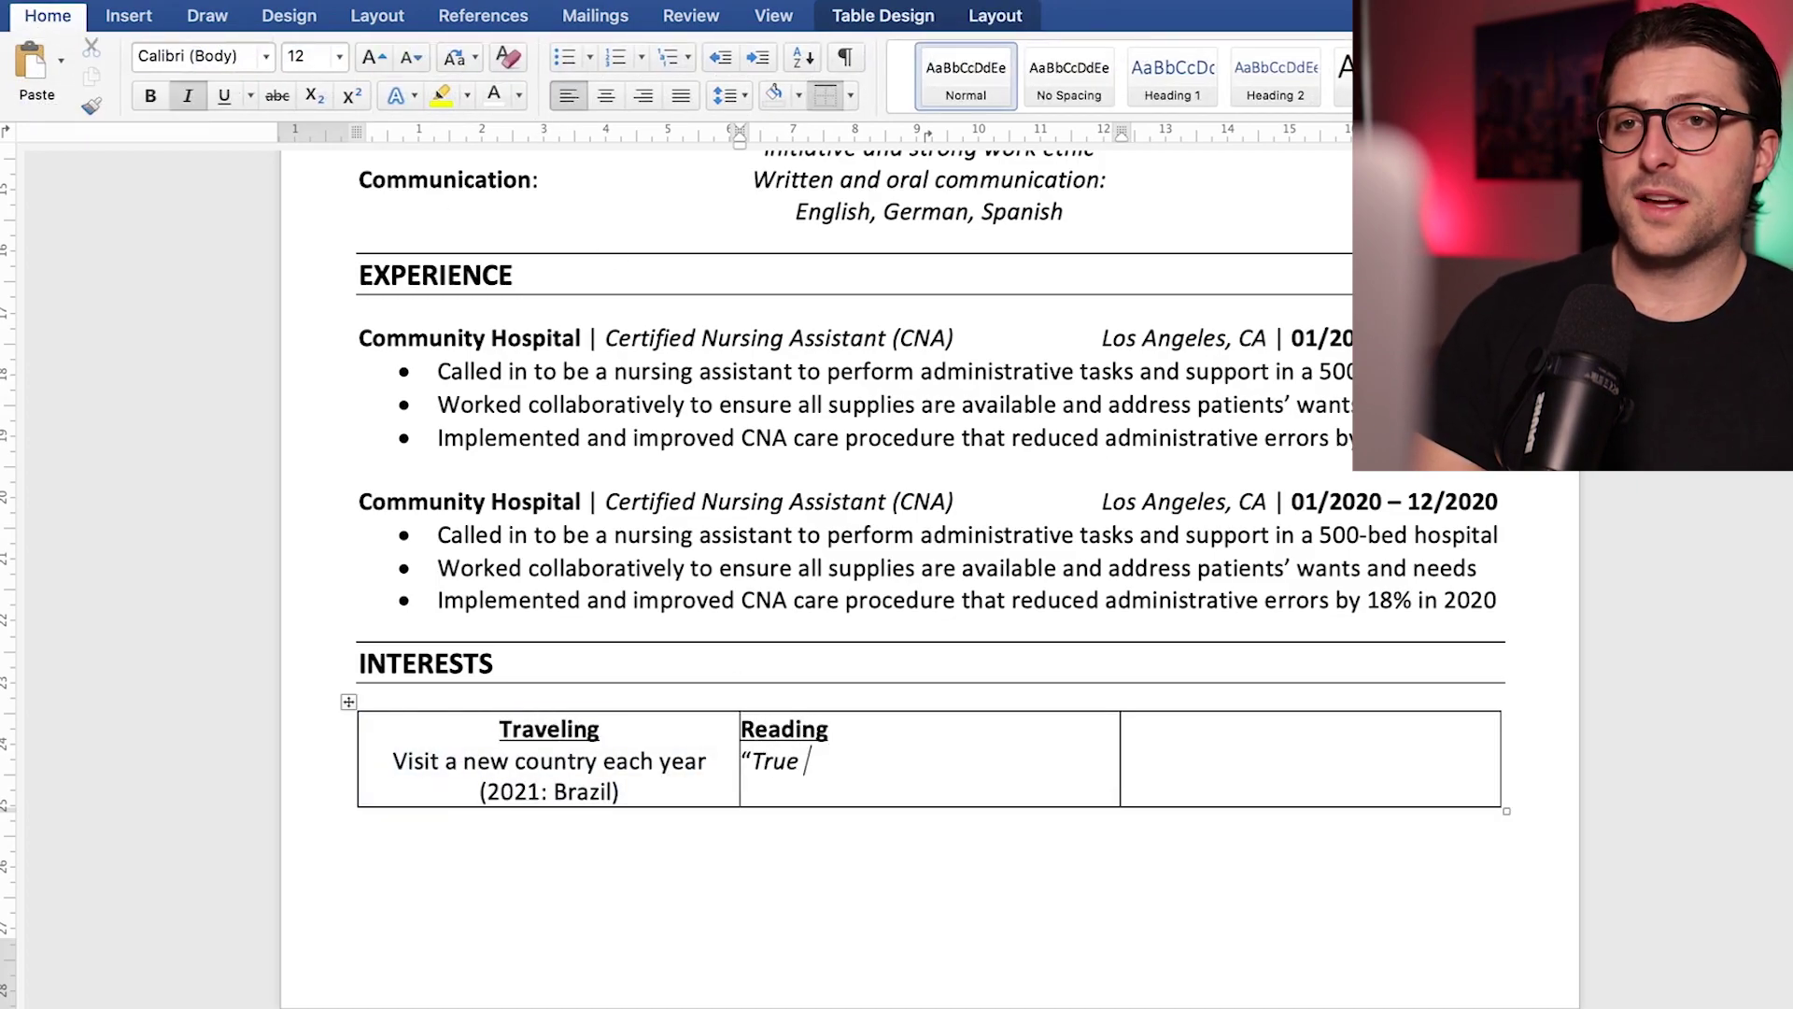
text(Stories of Becoming a Nurse”)
key(Return)
text(“T)
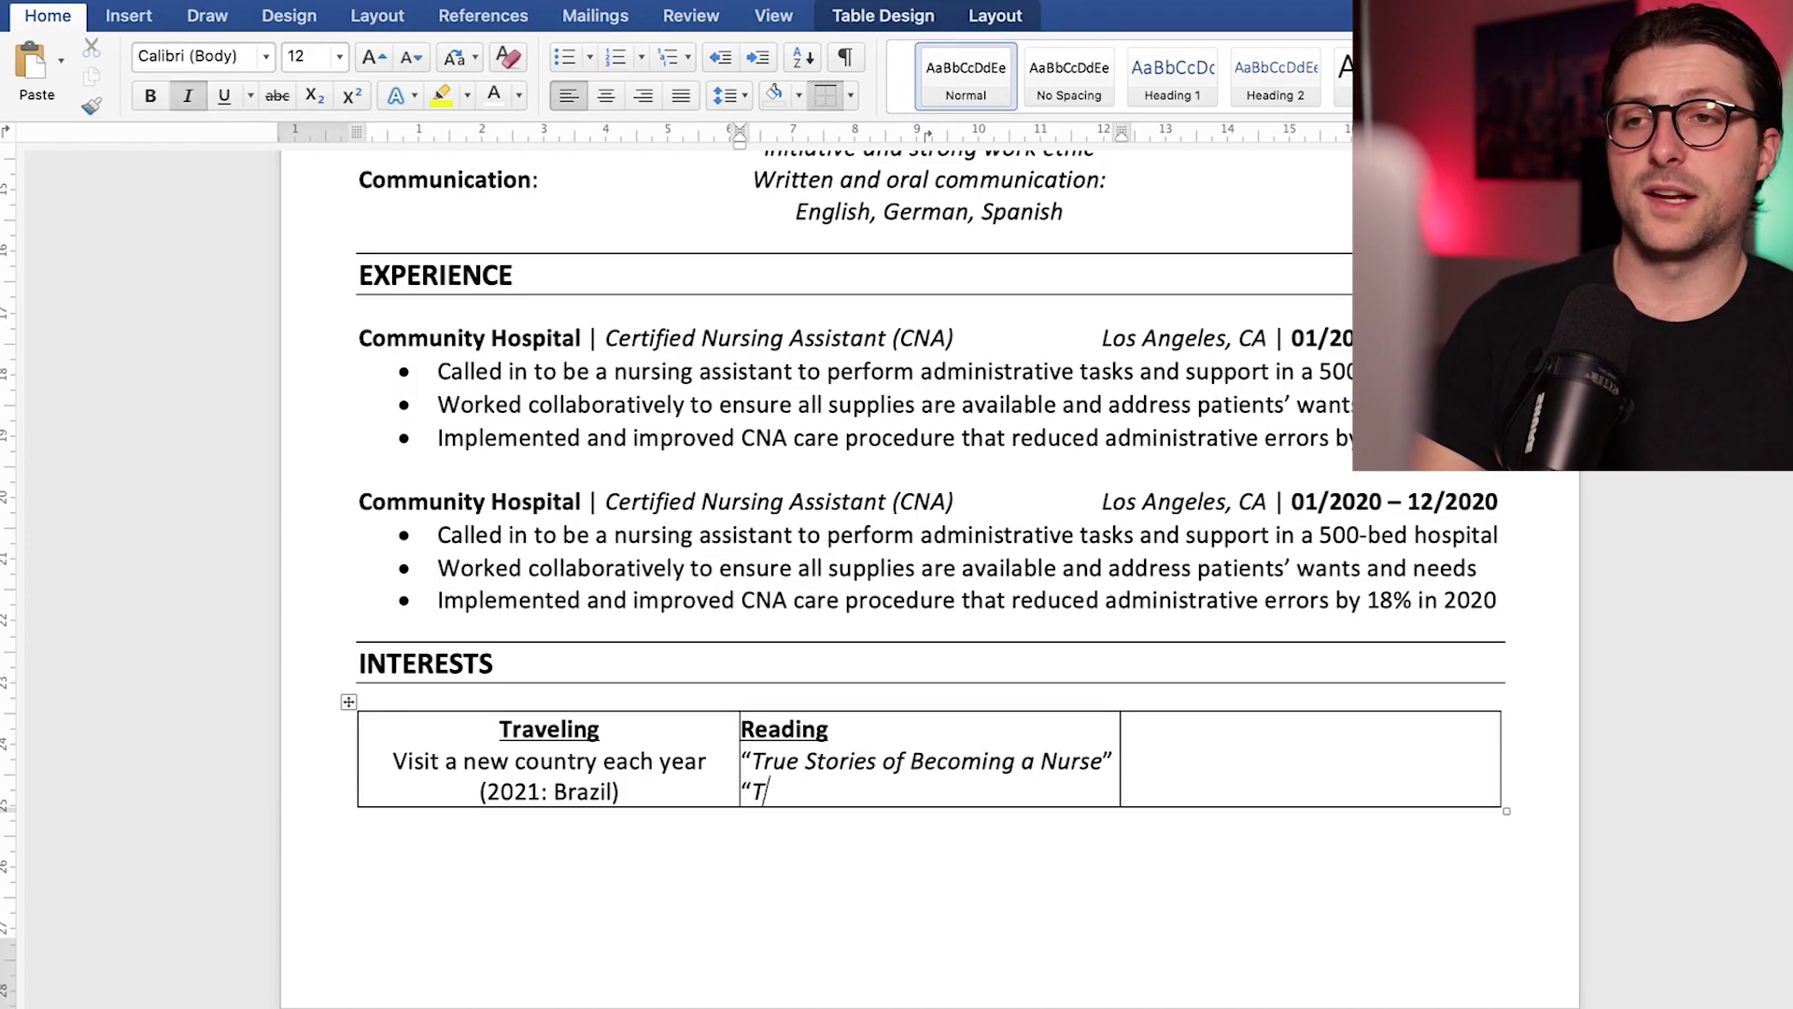
text(hink Like a Nurse  A Handbook”)
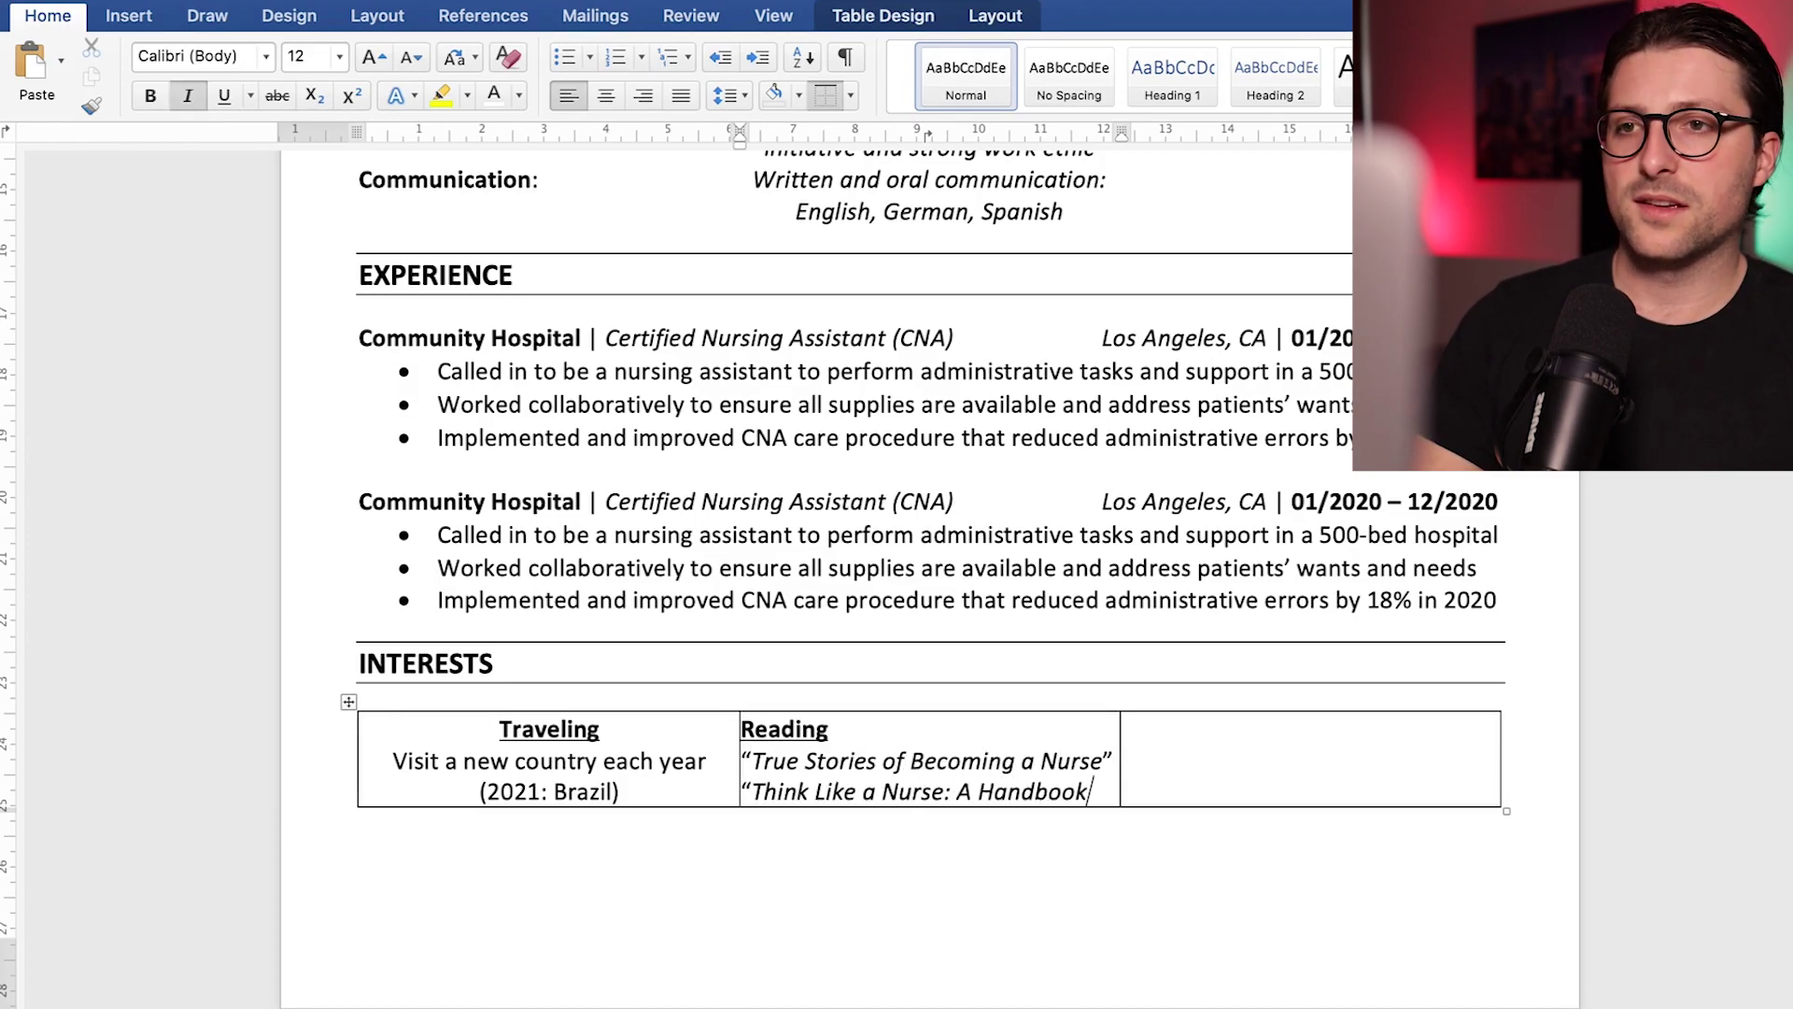
drag(1109, 794, 743, 727)
key(super+e)
Fill the third cell with Watching Netflix and 'Binge-watched Dexter & New Amsterdam', centred.
click(1221, 781)
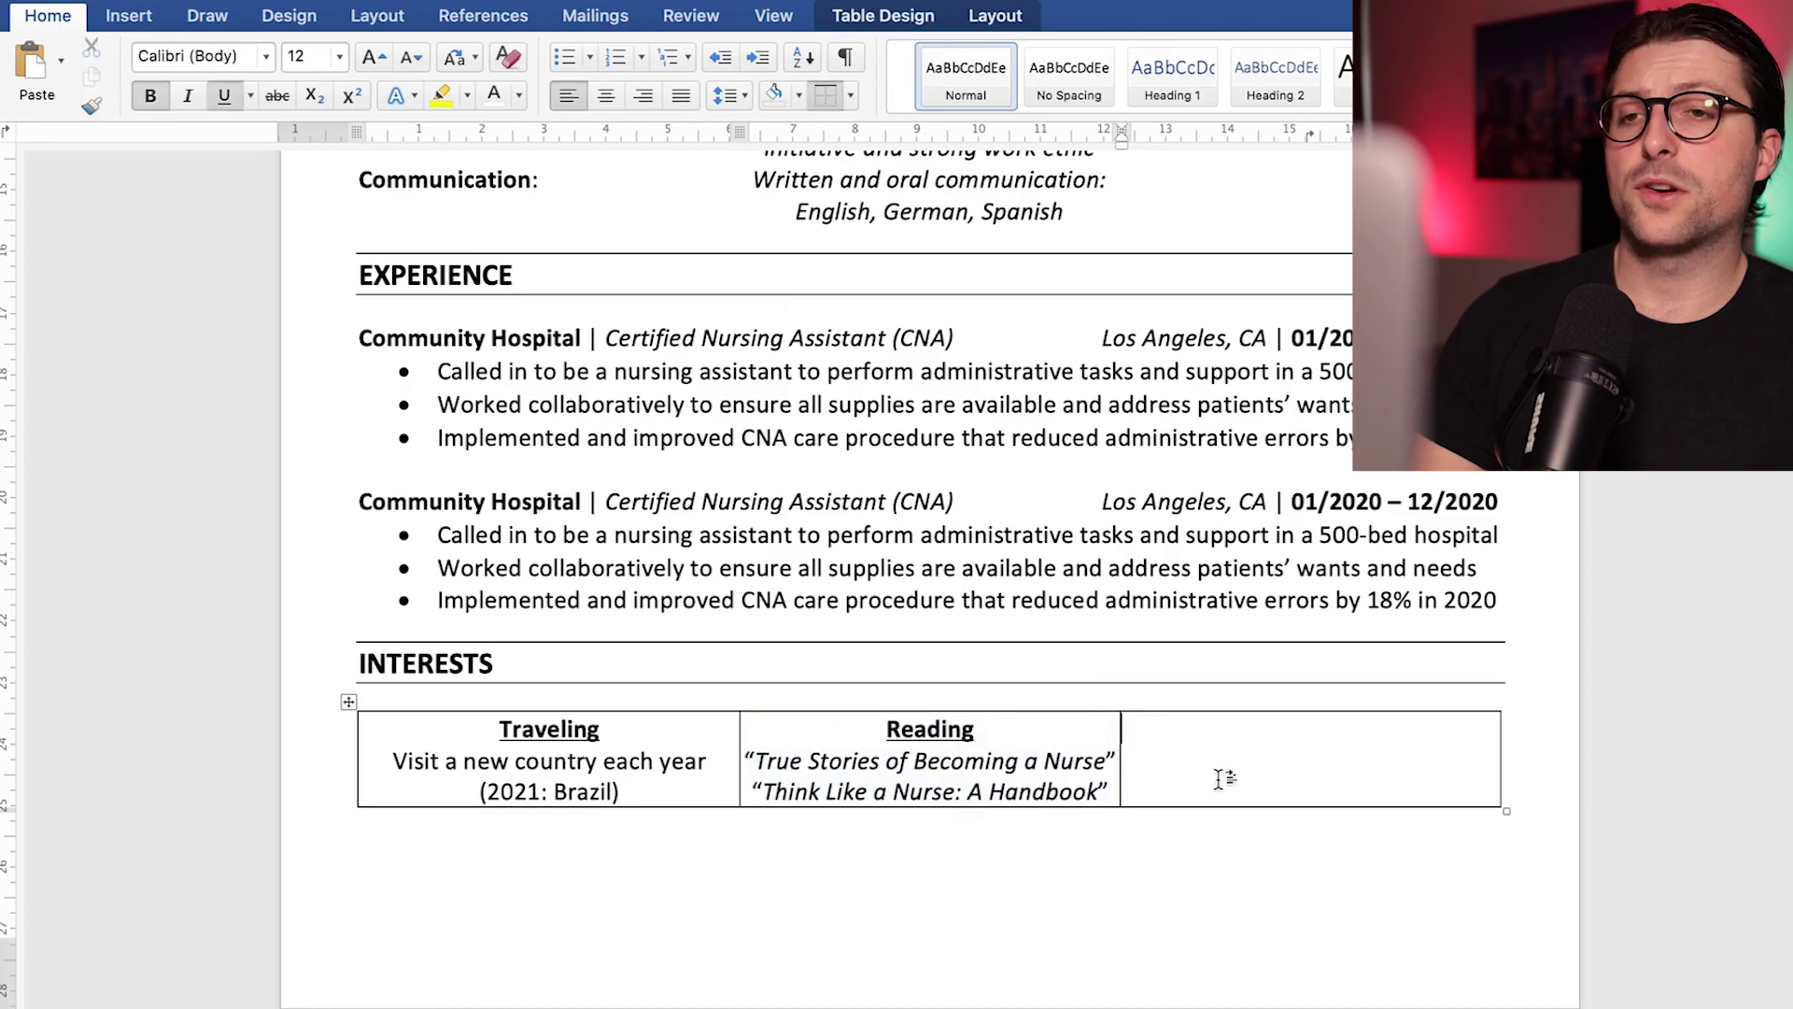
text(Watching Netflix)
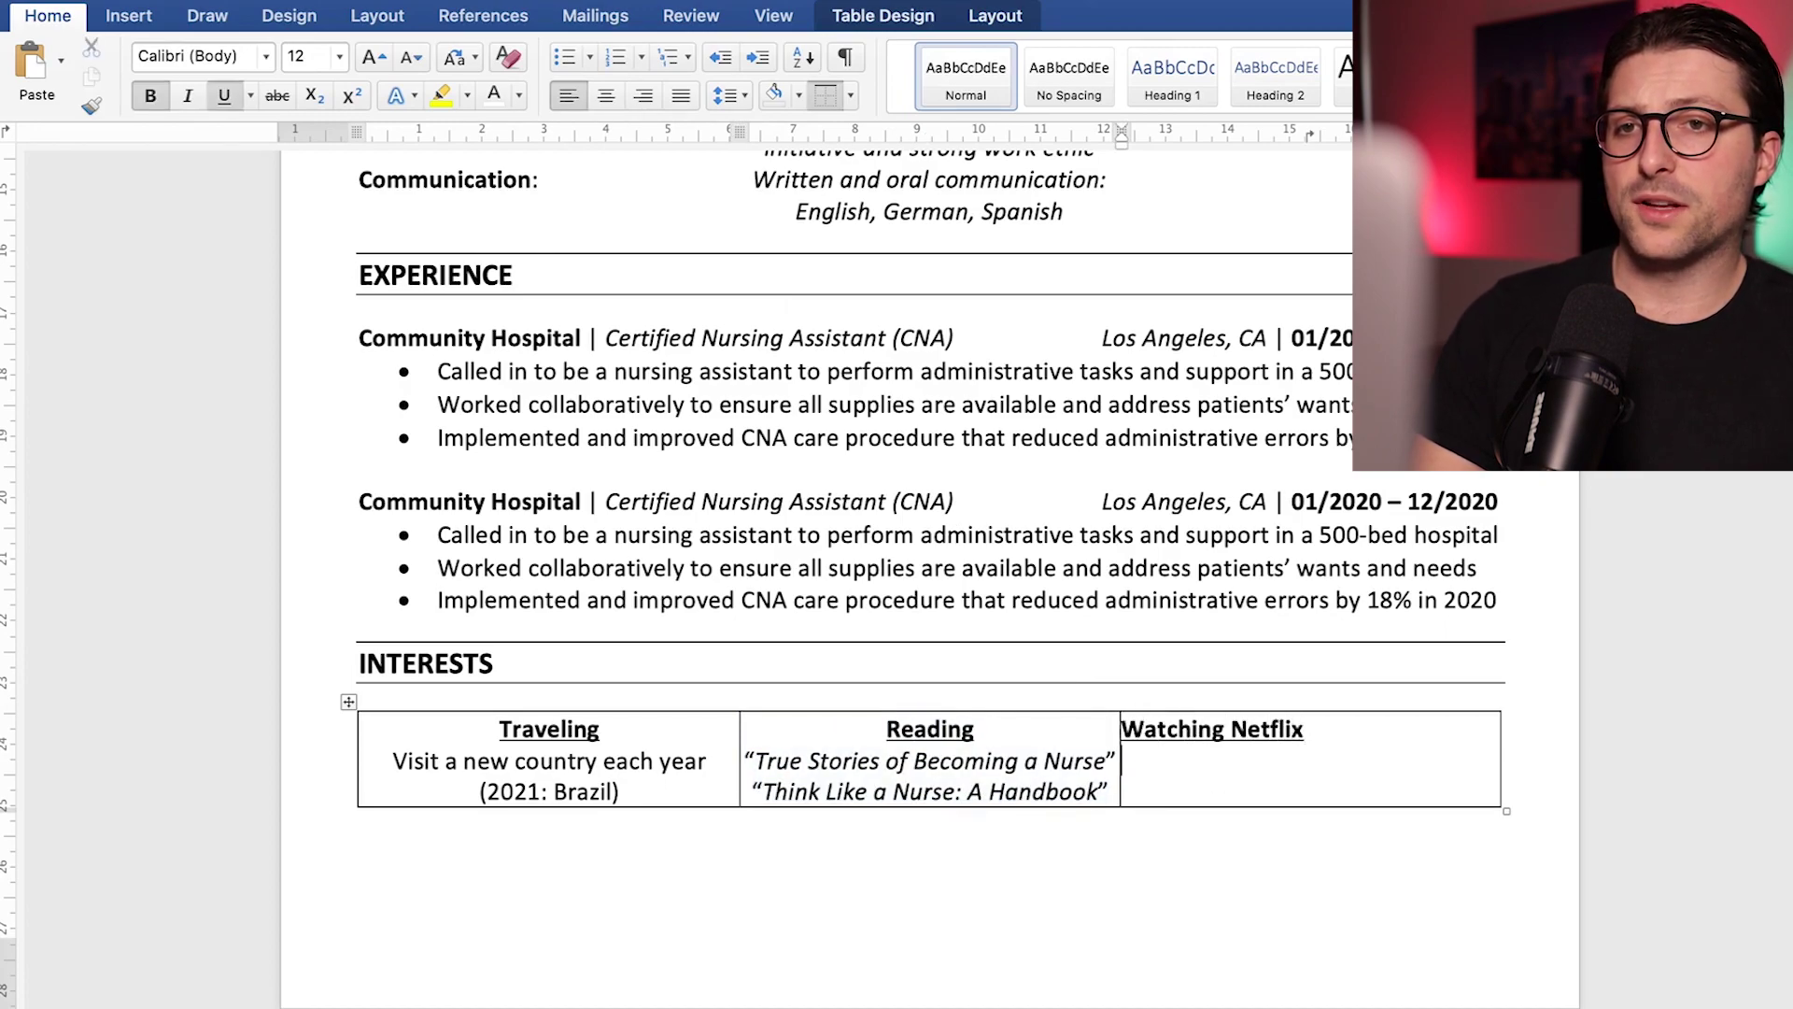
key(Return)
key(super+b)
key(super+u)
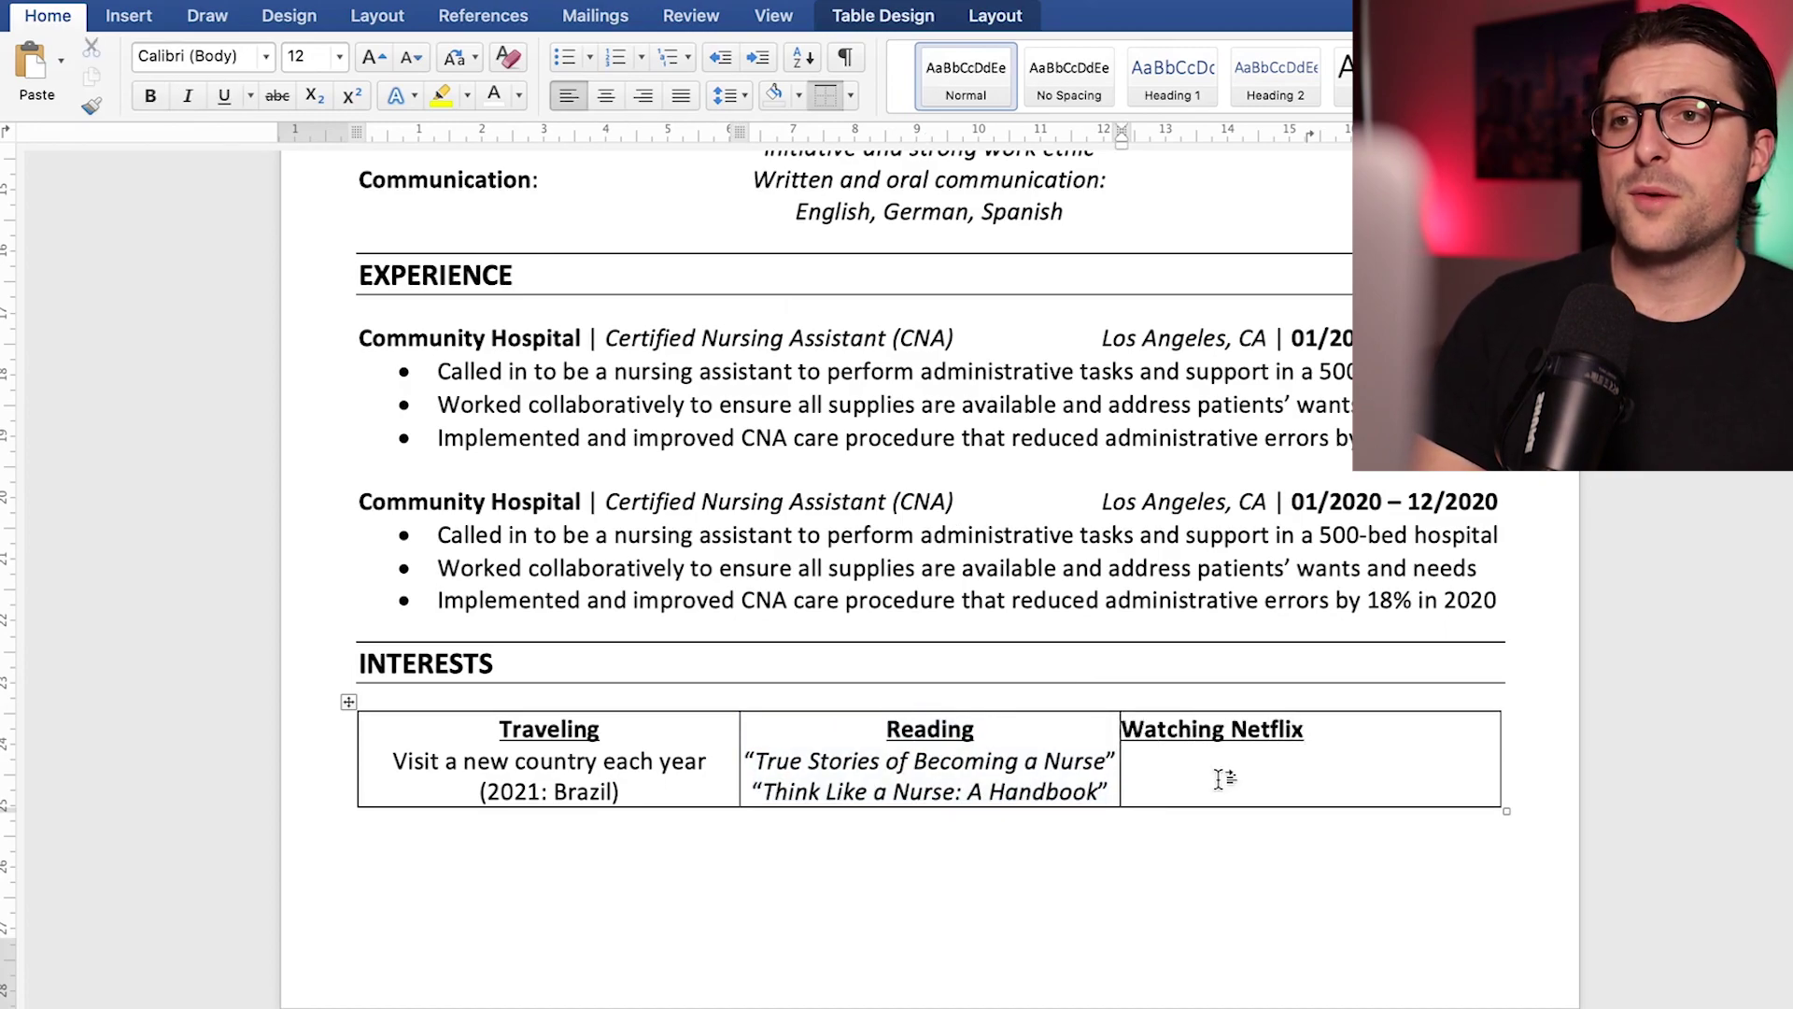
text(Binge-watched Dexter )
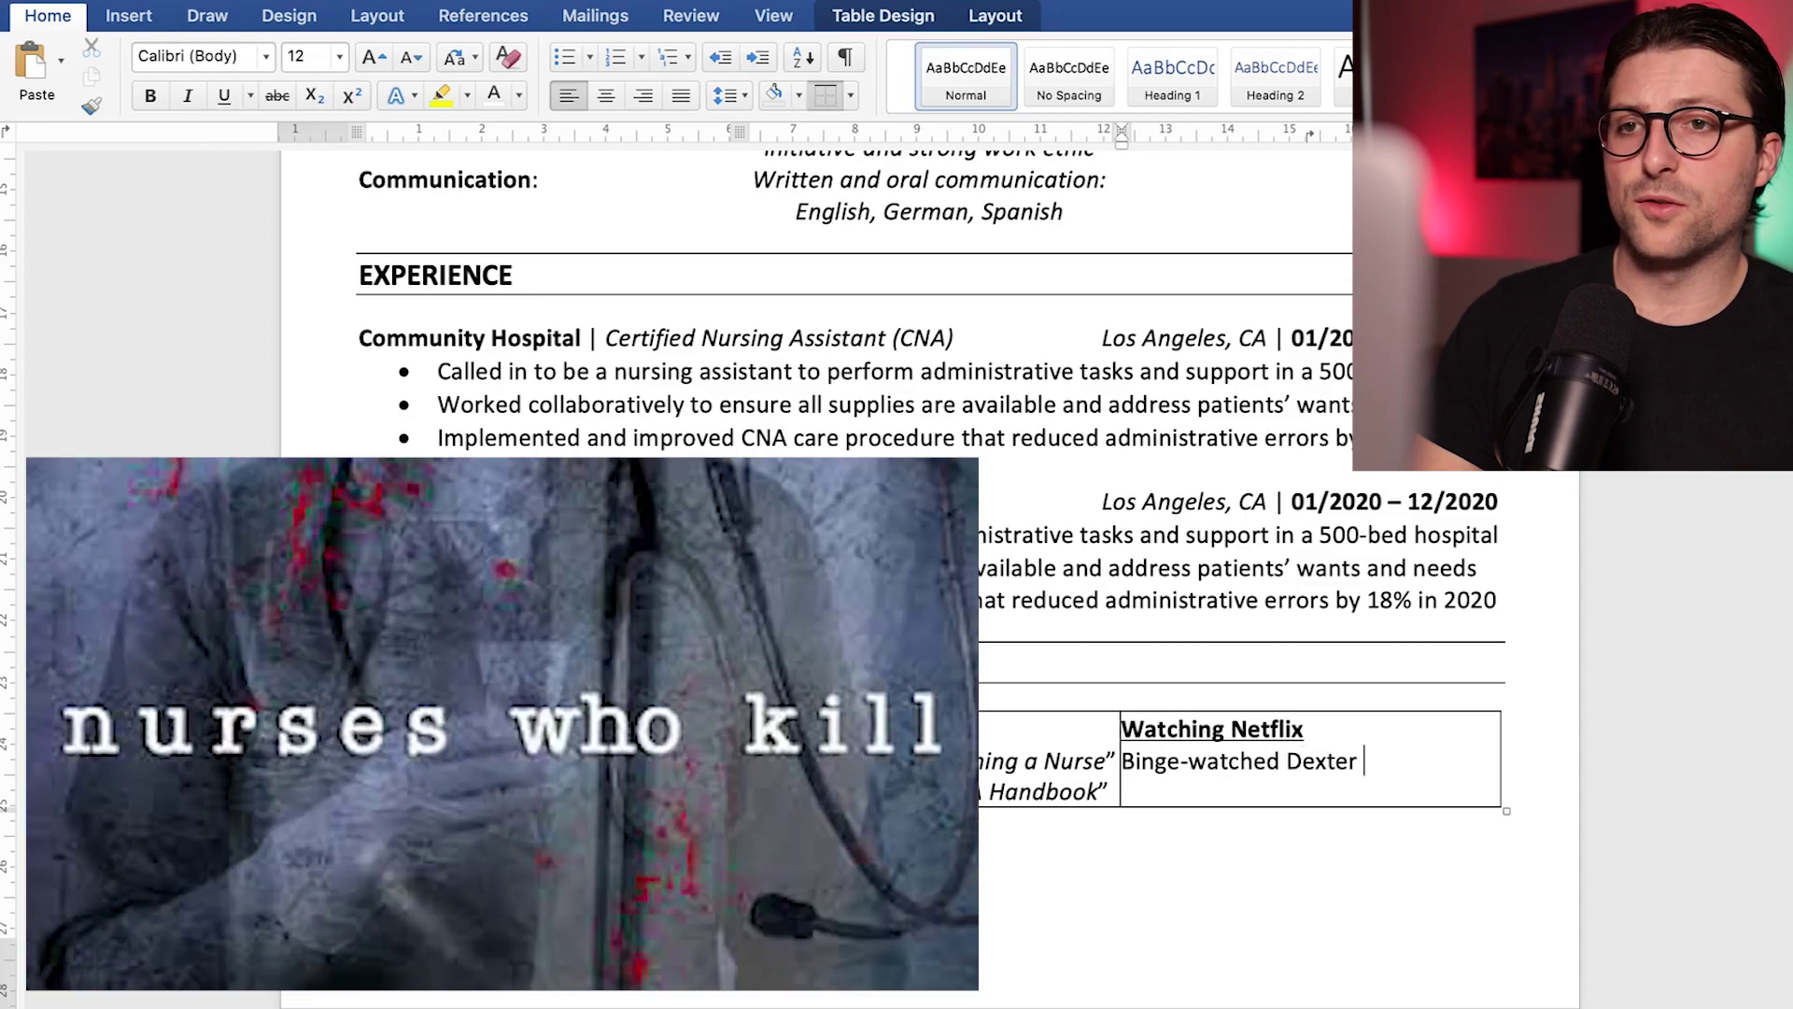
text(& New Amsterdam)
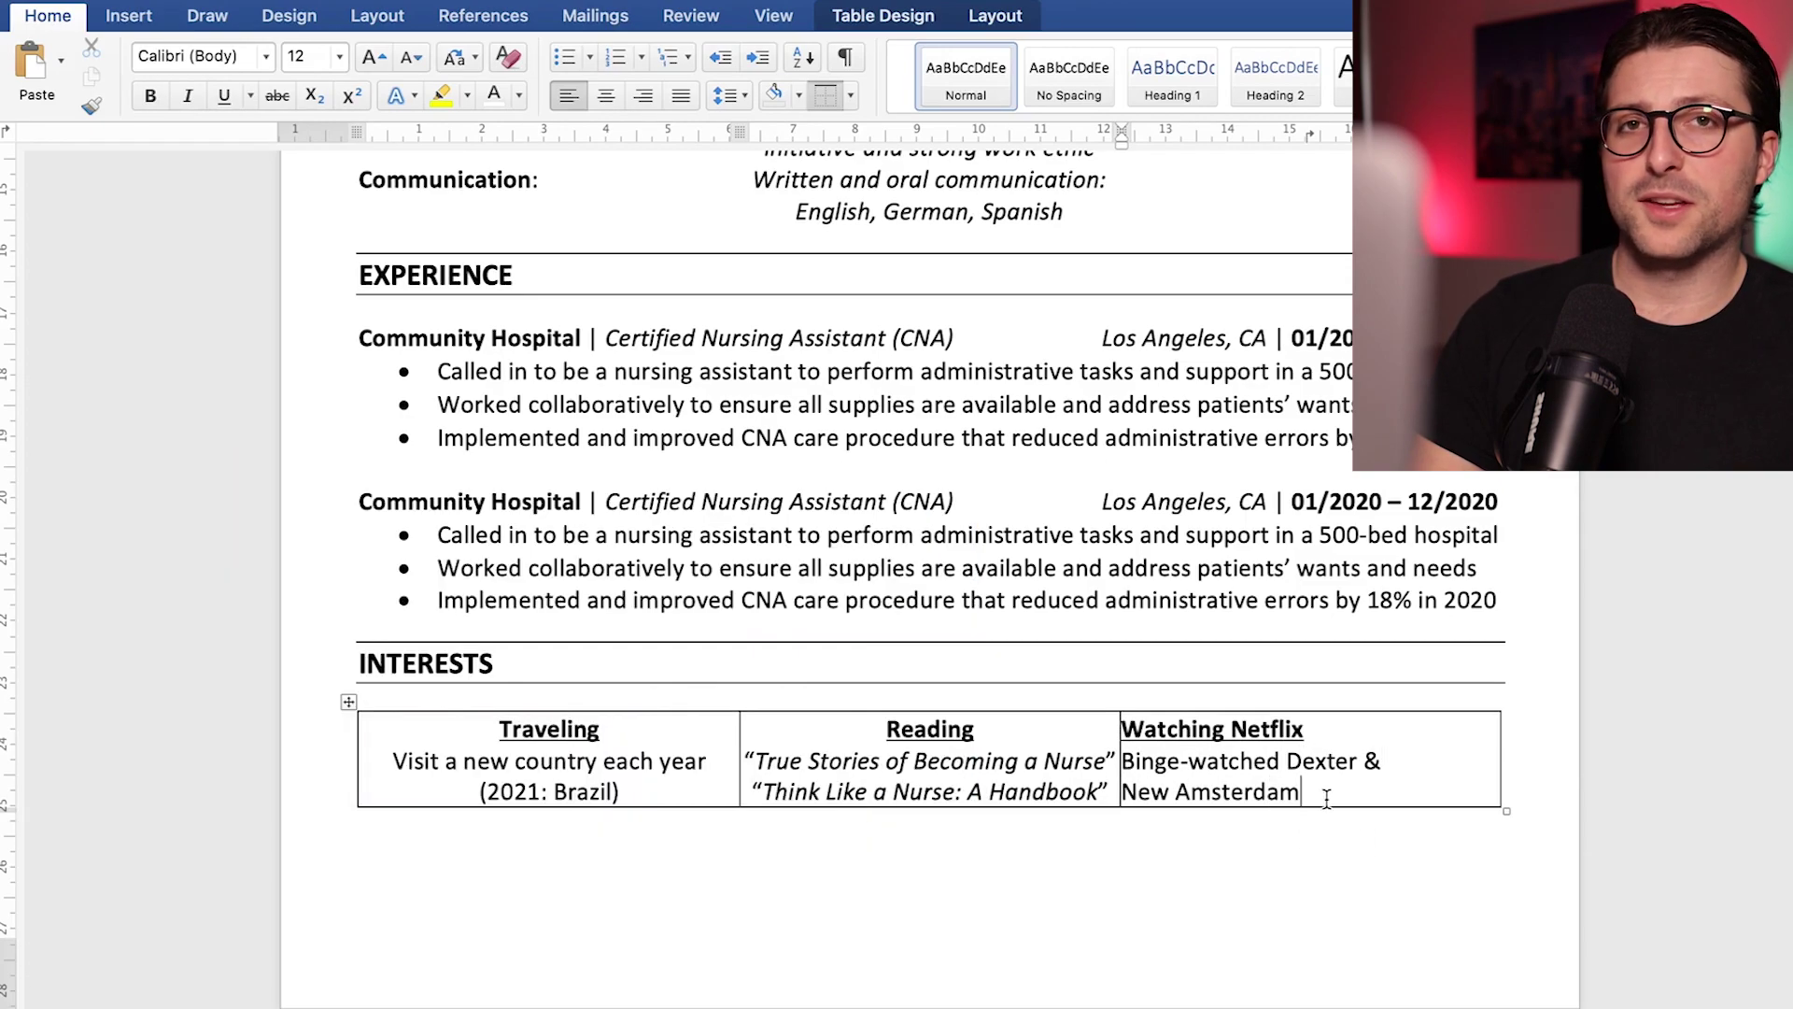
drag(1321, 794, 549, 737)
key(super+e)
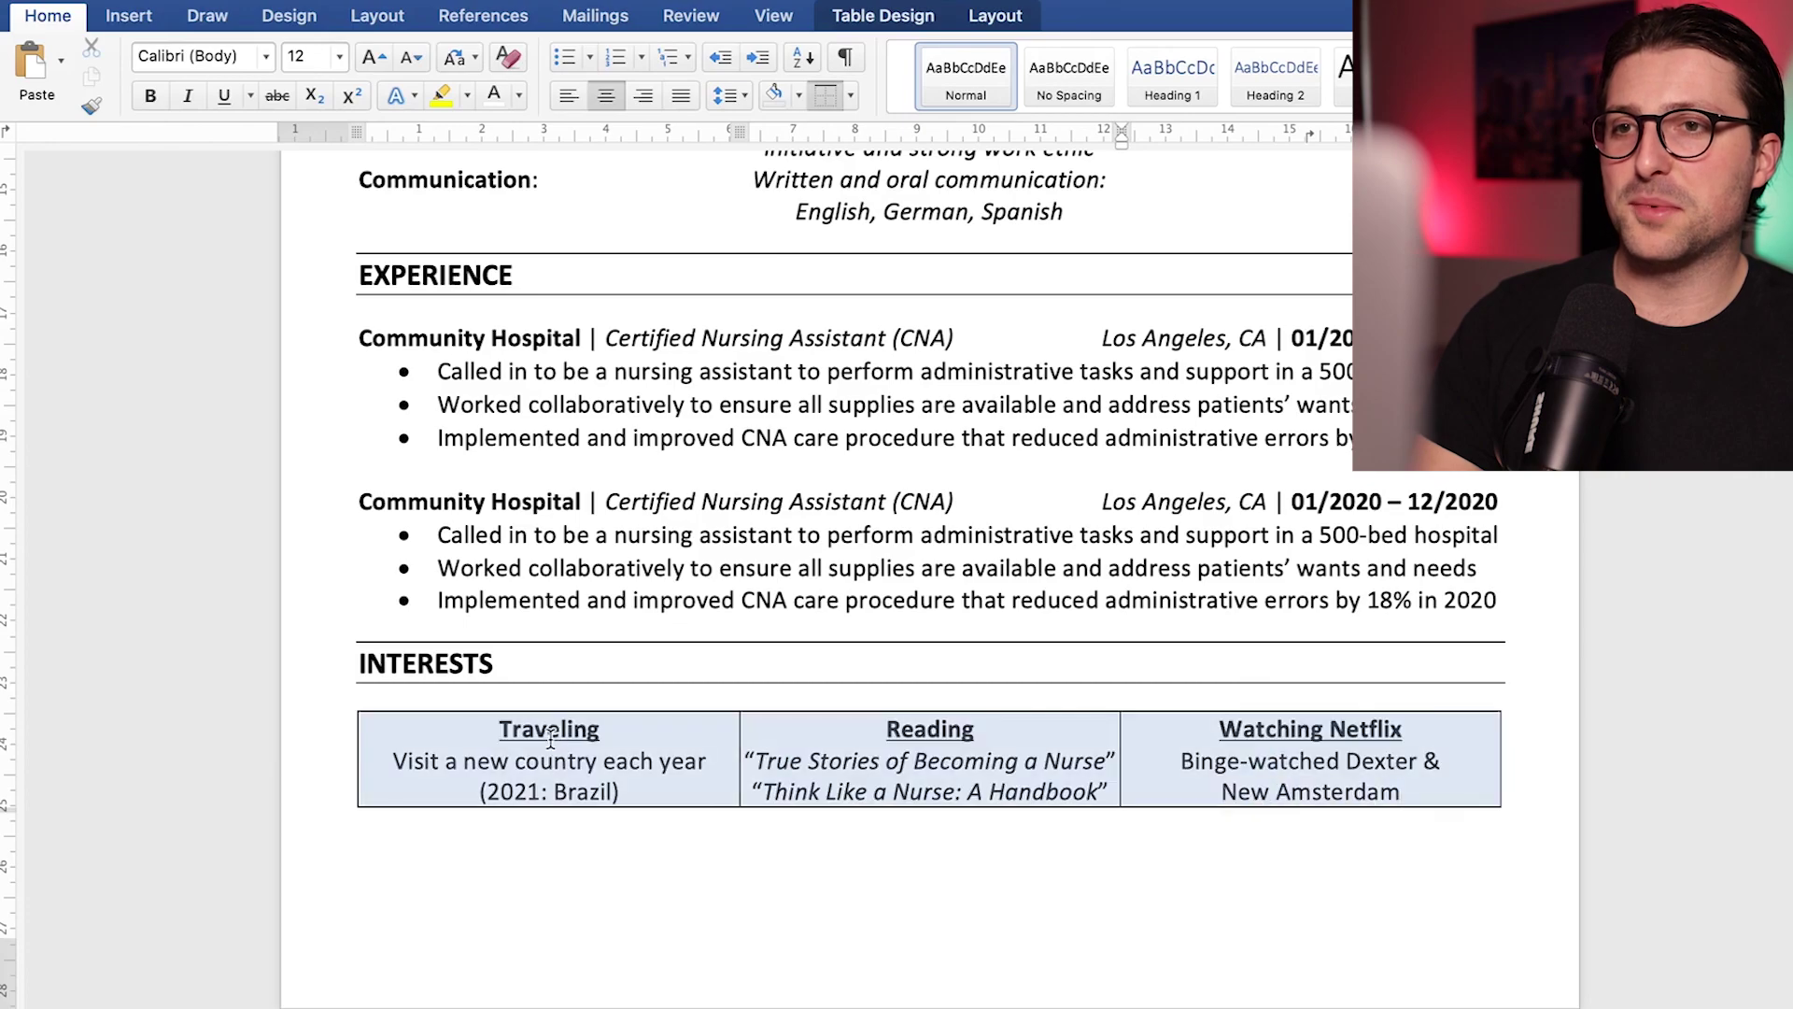
click(850, 95)
click(858, 245)
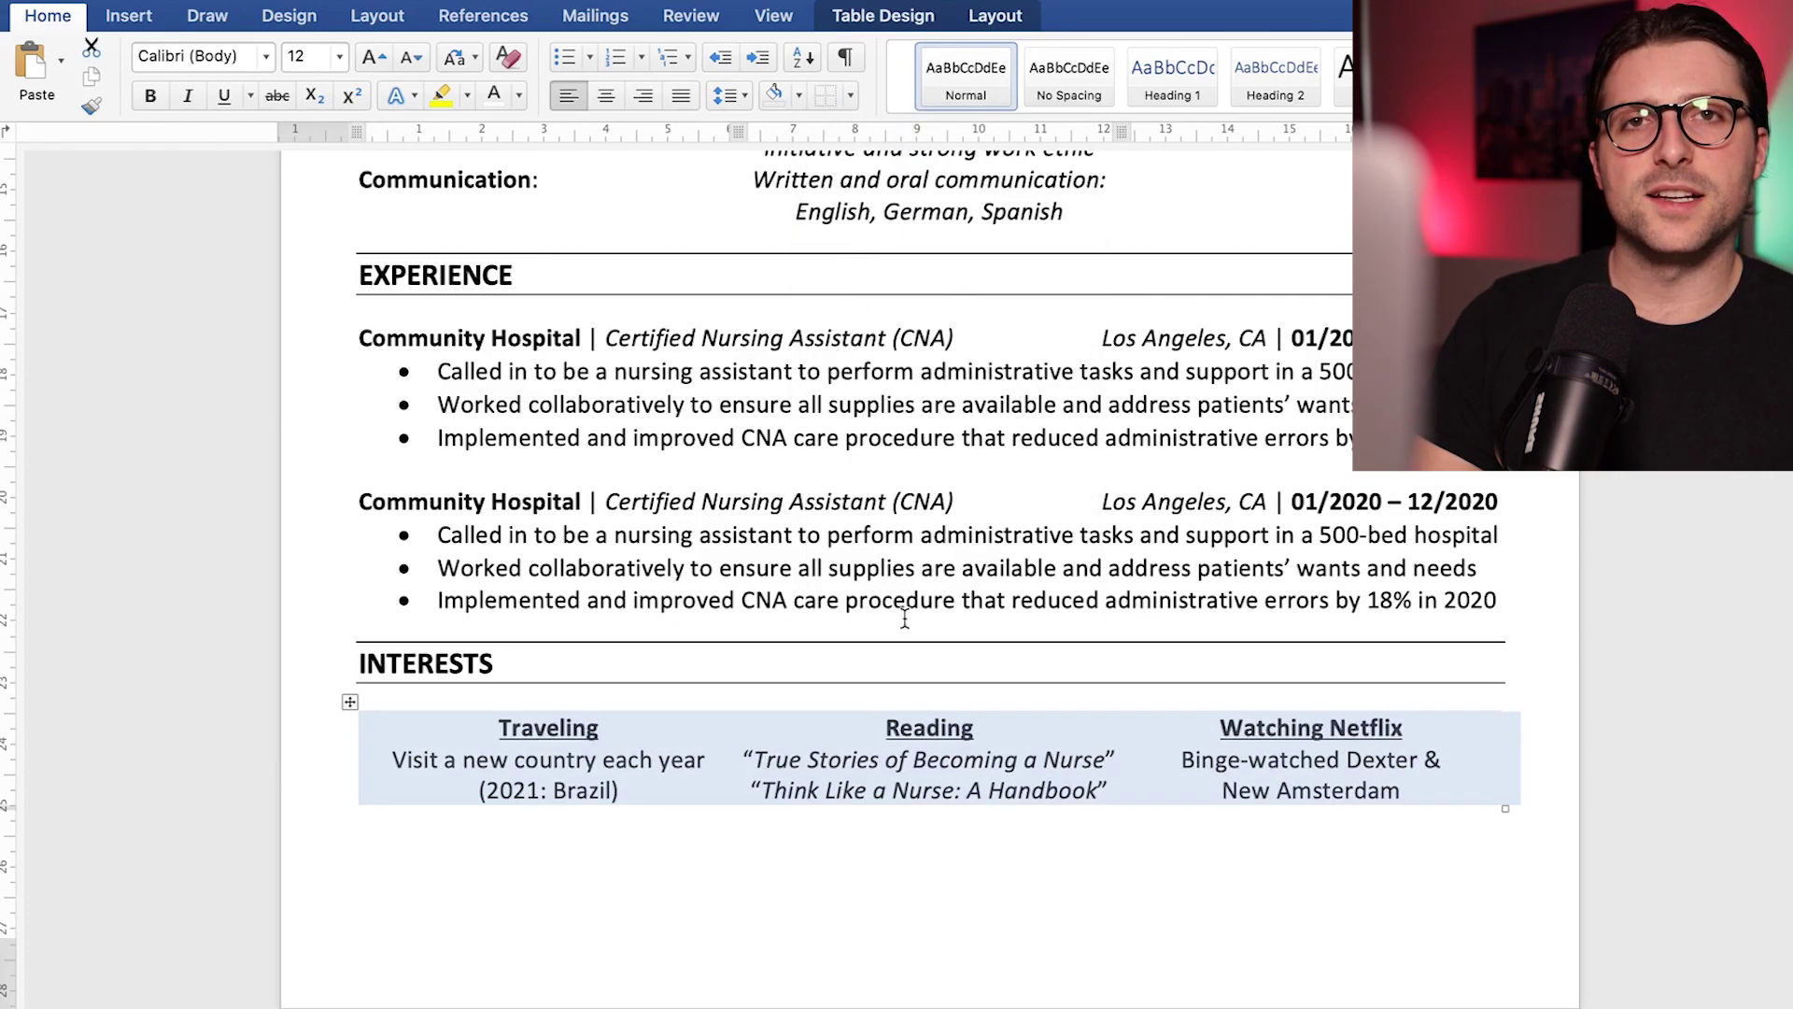
click(975, 892)
scroll(975, 892, down, 2)
scroll(929, 579, down, 3)
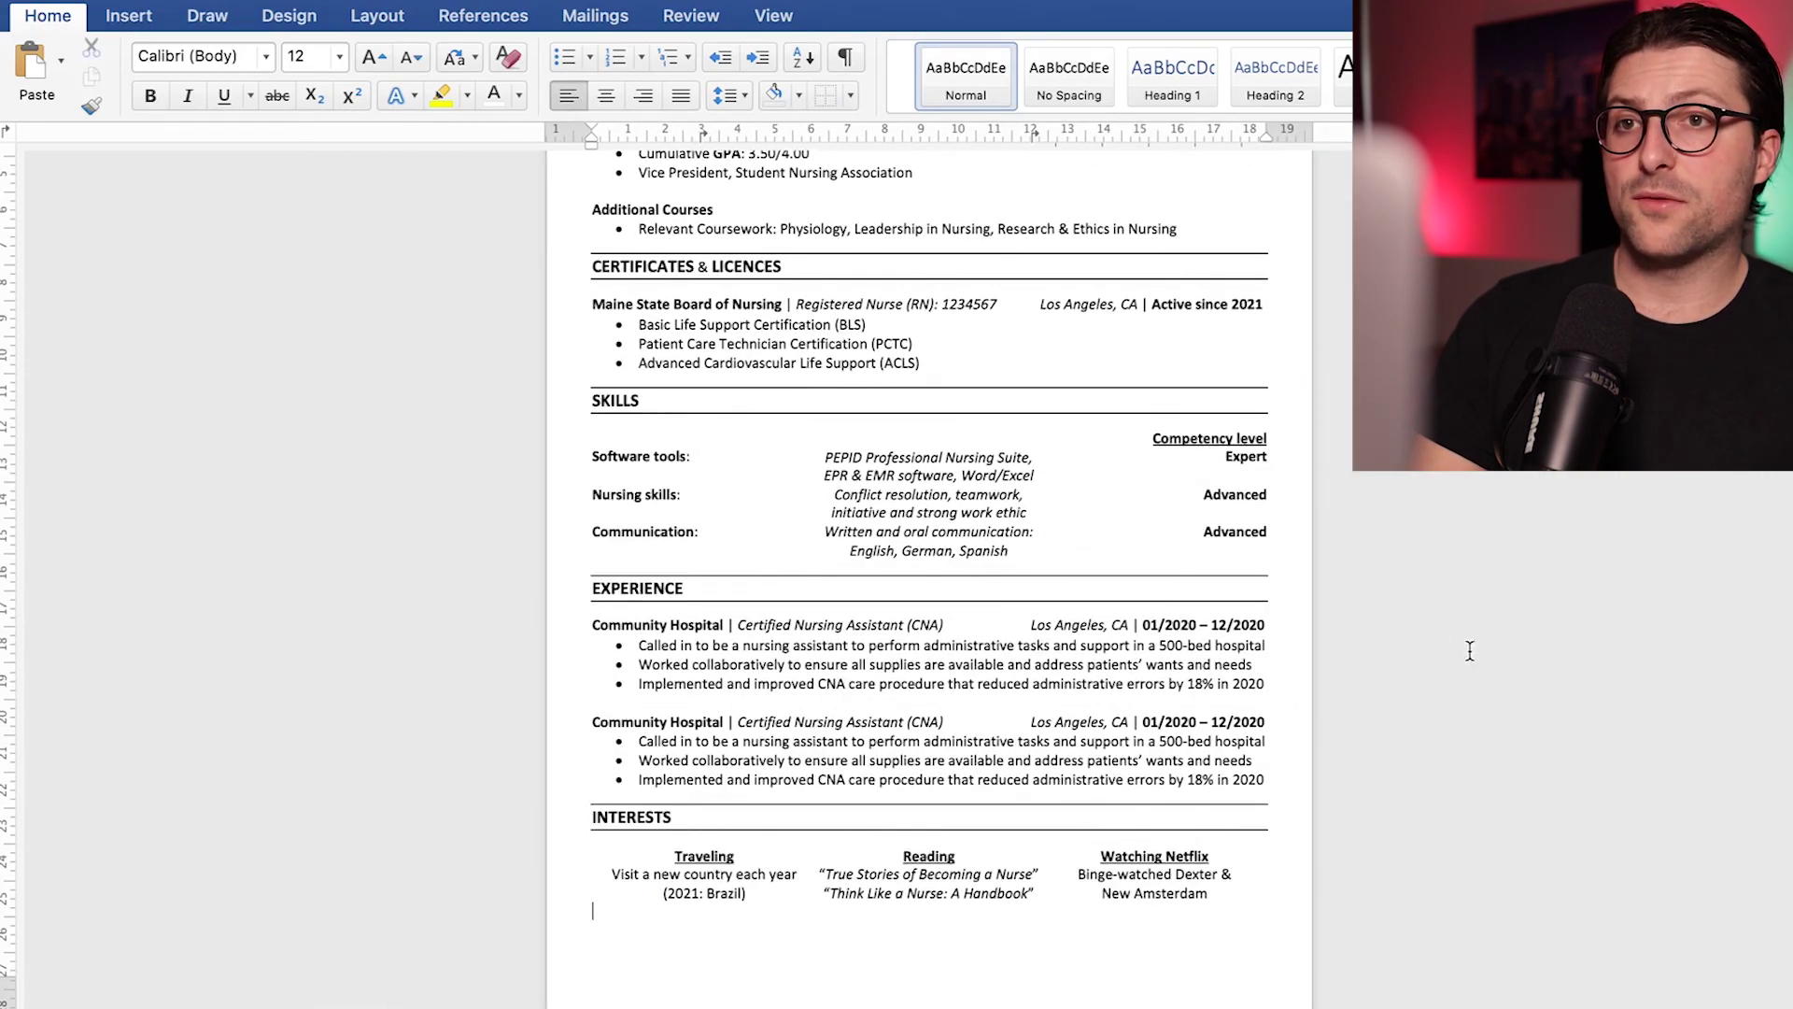
scroll(1303, 626, up, 3)
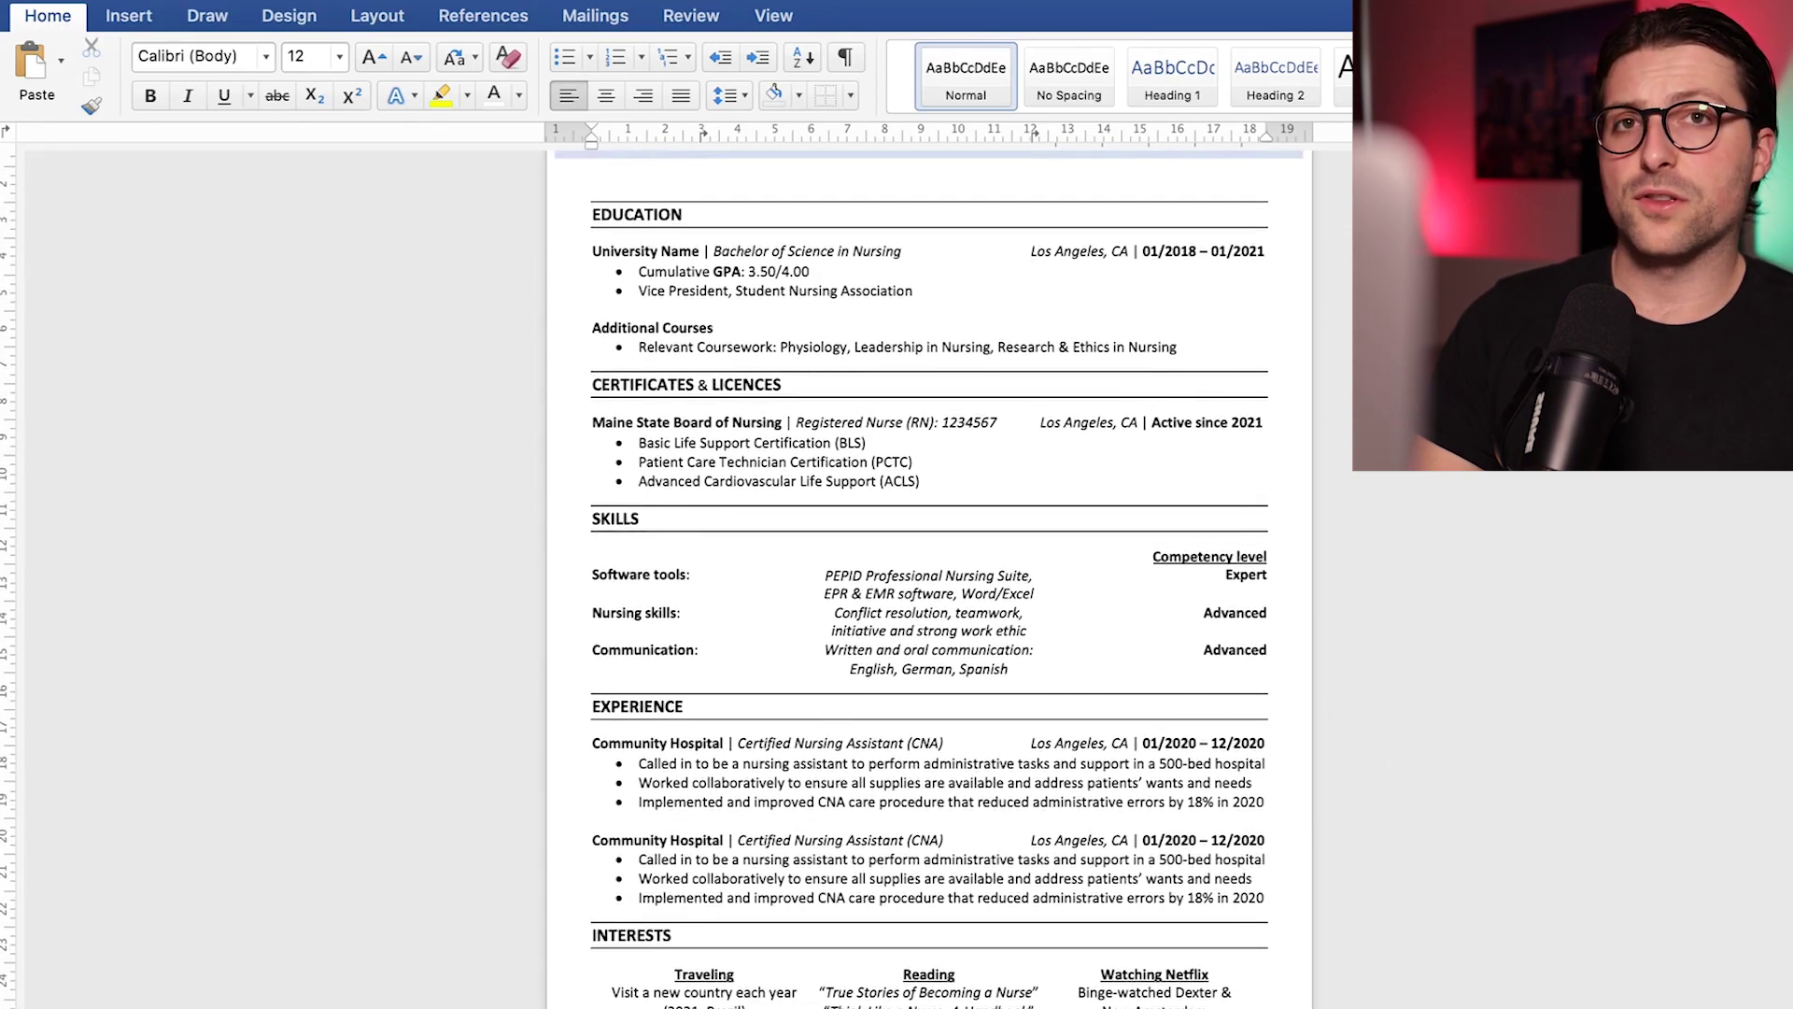
scroll(929, 579, up, 3)
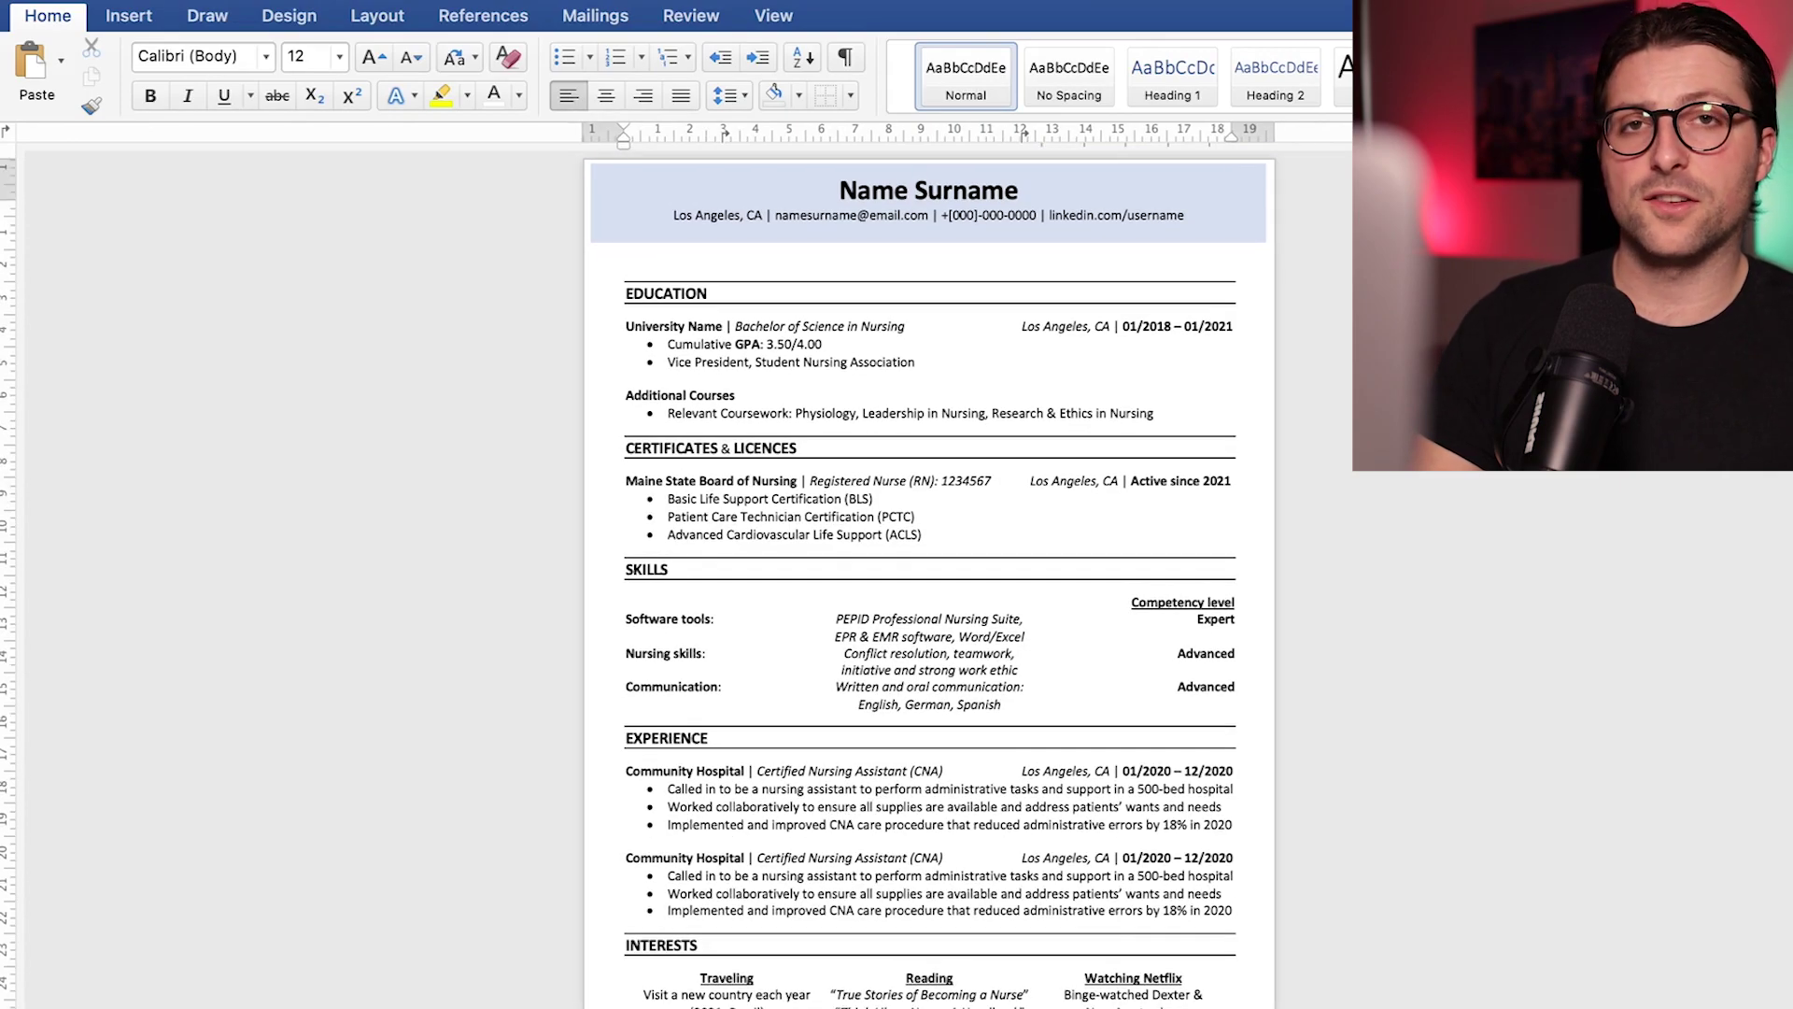
Save the resume as a Word document on the Desktop under a new file name.
click(140, 1)
click(166, 161)
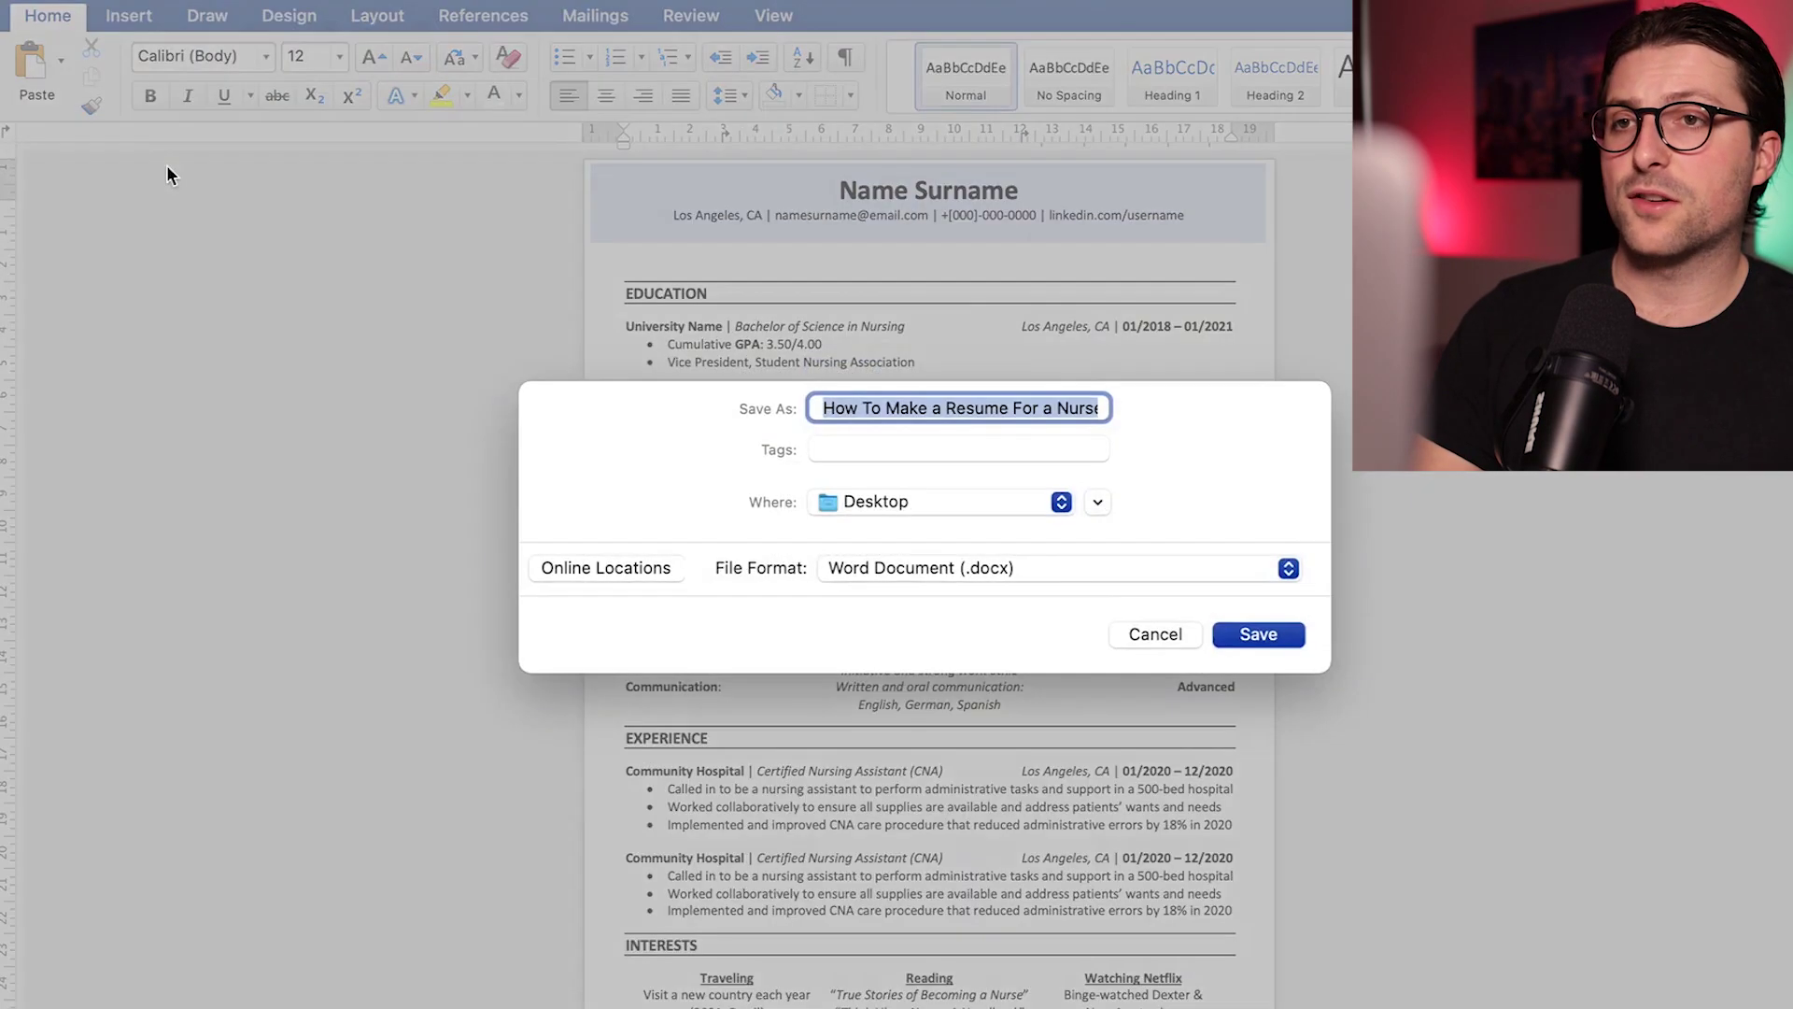
text(Name)
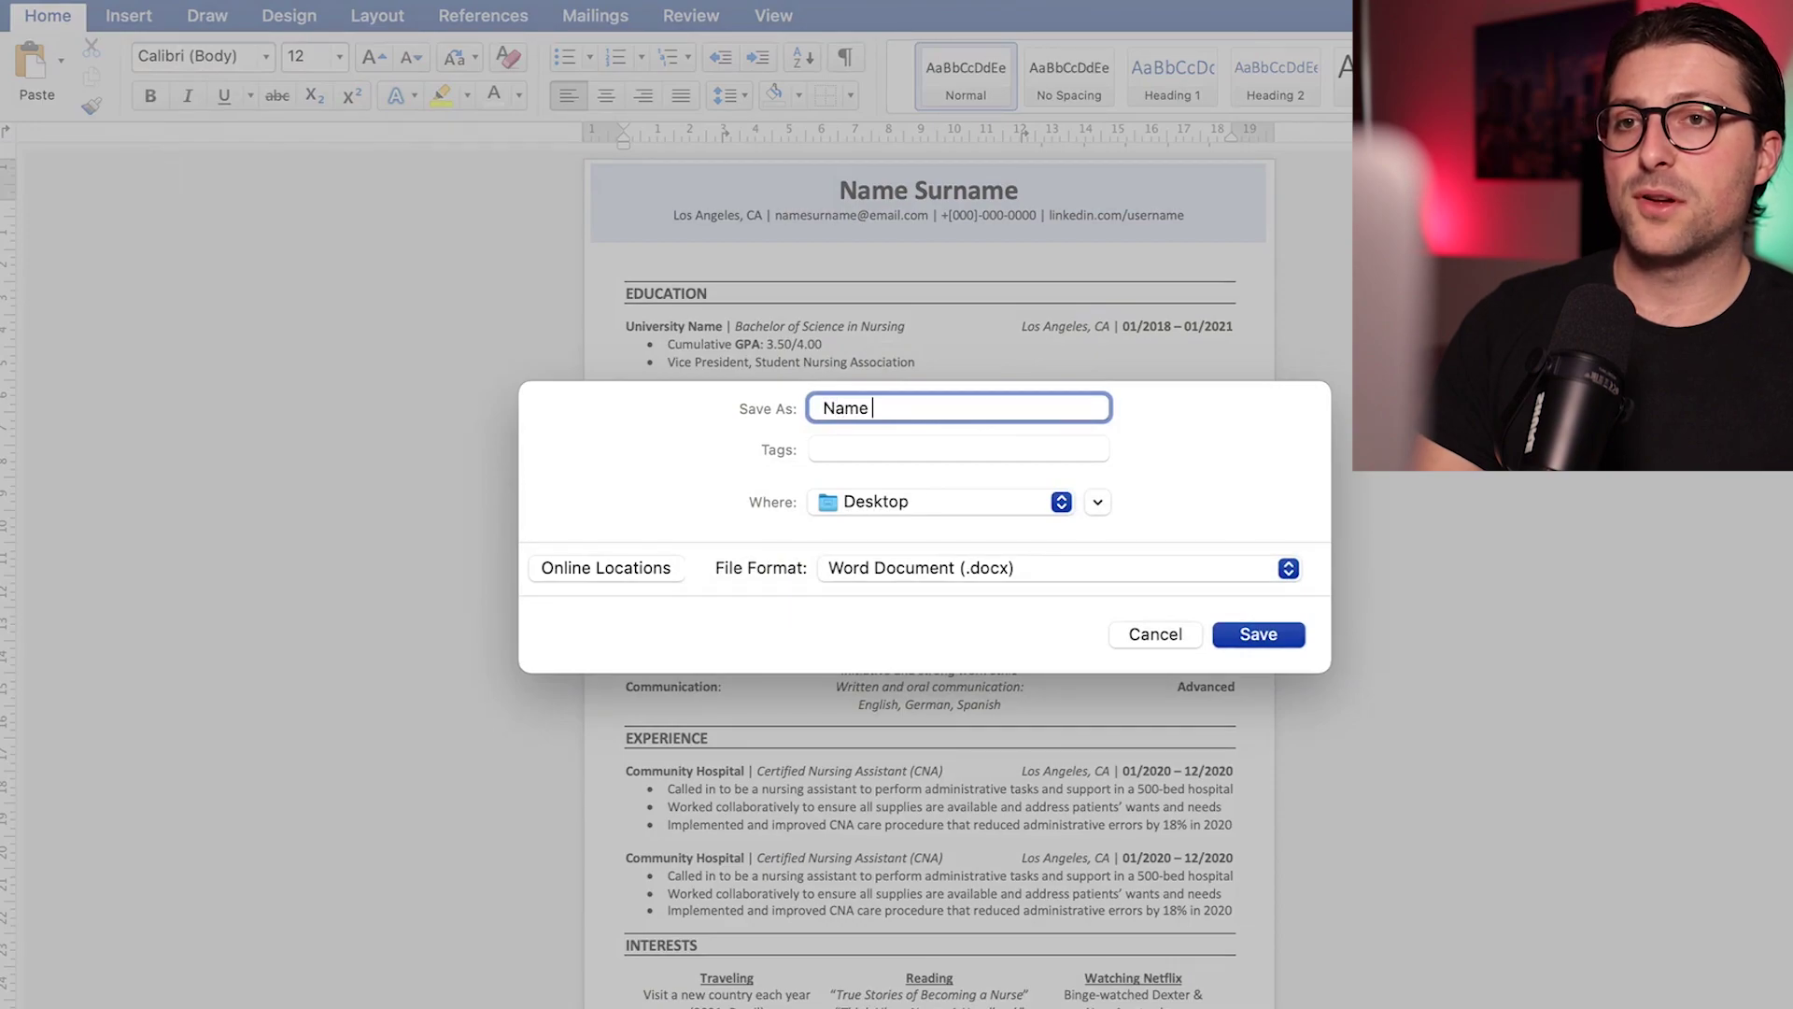